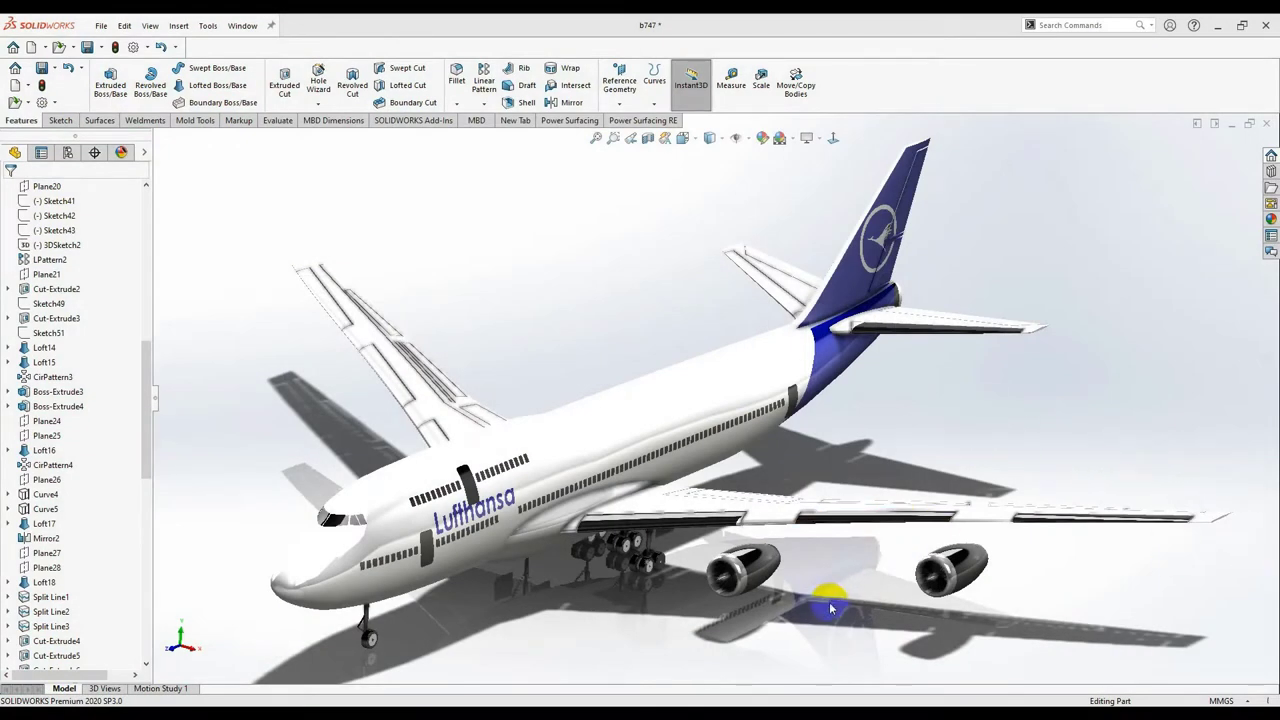
# Step: Examine the engines and the gap between the outer engine and the underside of the wing
pyautogui.moveTo(830, 607)
pyautogui.mouseDown(button='middle')
pyautogui.moveTo(891, 560)
pyautogui.moveTo(837, 574)
pyautogui.moveTo(815, 598)
pyautogui.mouseUp(button='middle')
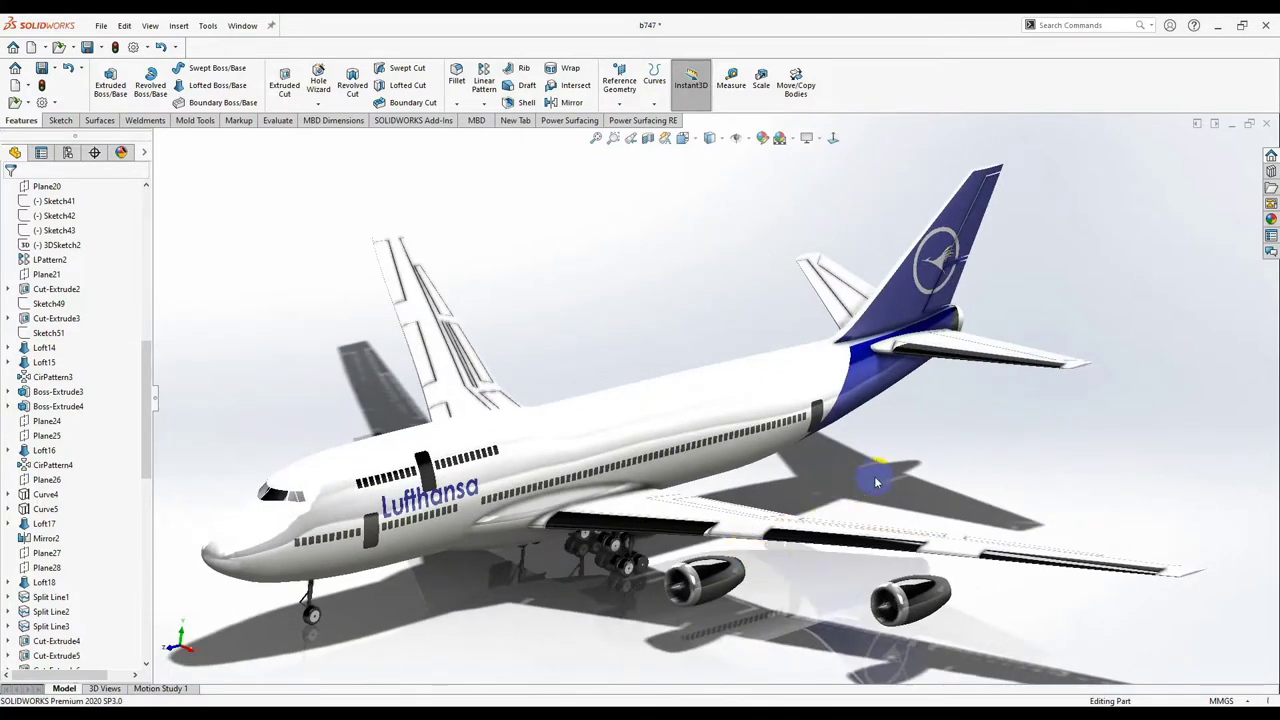
pyautogui.scroll(-6, 865, 520)
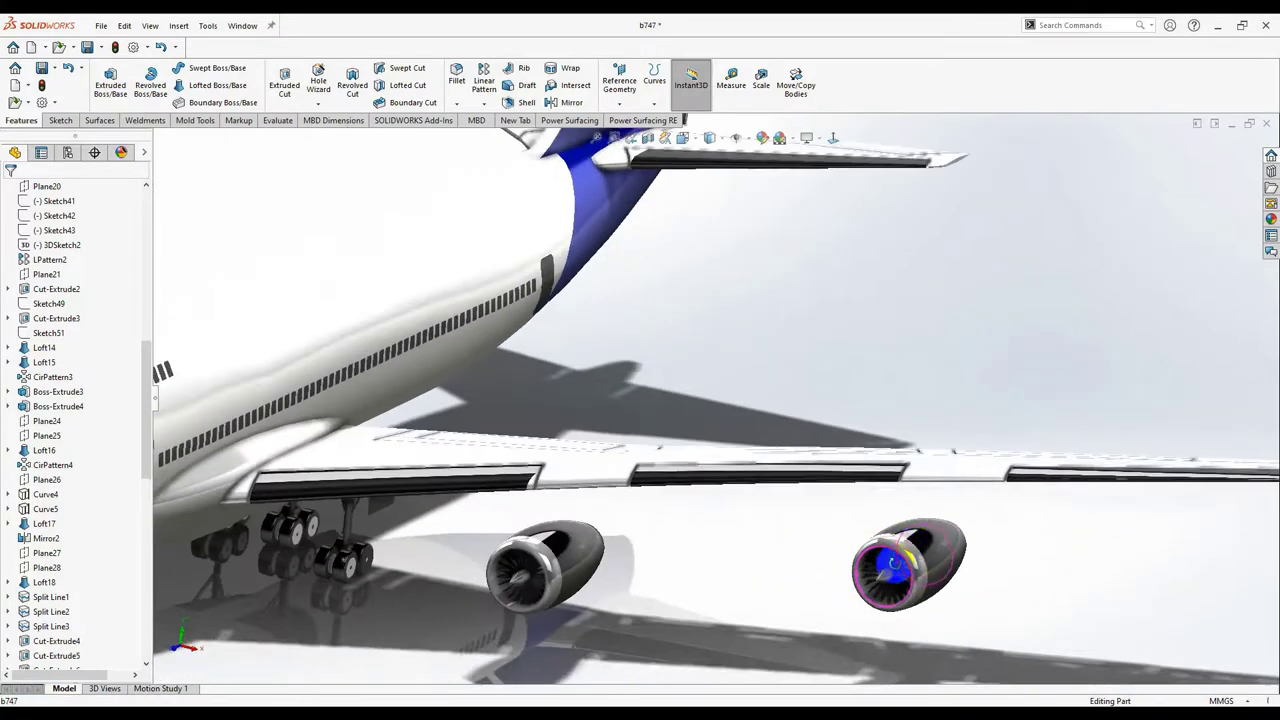
pyautogui.moveTo(893, 564); pyautogui.dragTo(908, 566, button='middle')
pyautogui.scroll(-4, 997, 592)
pyautogui.moveTo(997, 587); pyautogui.dragTo(955, 592, button='middle')
pyautogui.scroll(3, 955, 592)
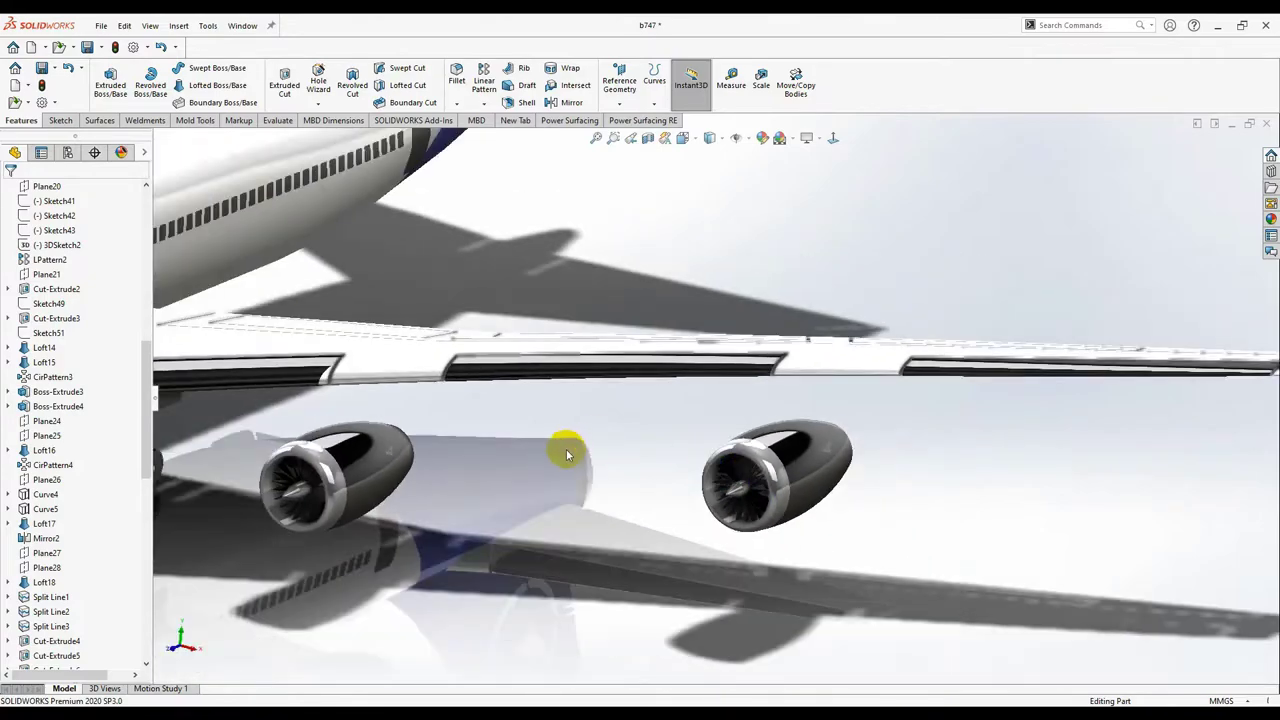
pyautogui.moveTo(566, 449)
pyautogui.mouseDown(button='middle')
pyautogui.moveTo(457, 443)
pyautogui.moveTo(523, 437)
pyautogui.moveTo(566, 466)
pyautogui.mouseUp(button='middle')
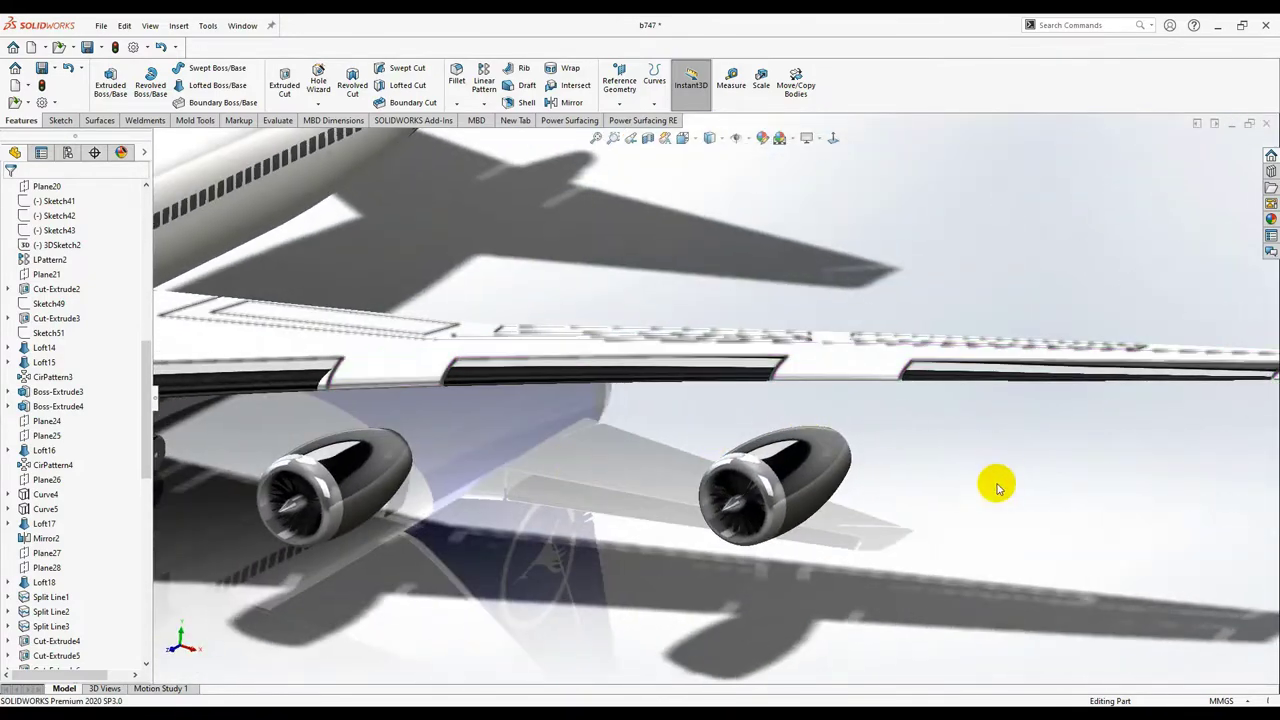
pyautogui.moveTo(997, 488); pyautogui.dragTo(540, 437, button='middle')
pyautogui.scroll(-4, 617, 460)
pyautogui.moveTo(617, 460); pyautogui.dragTo(590, 407, button='middle')
pyautogui.moveTo(505, 404); pyautogui.dragTo(747, 396, button='middle')
pyautogui.scroll(-3, 747, 396)
pyautogui.moveTo(697, 441); pyautogui.dragTo(649, 515, button='middle')
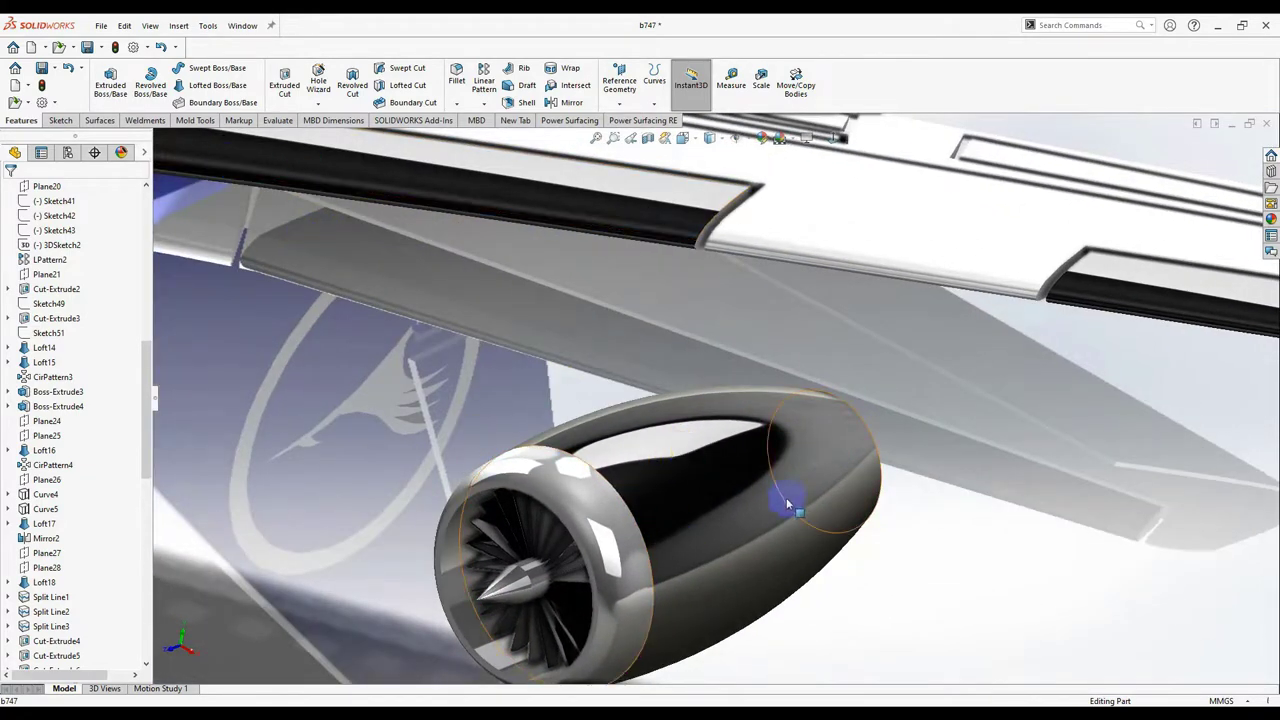
pyautogui.moveTo(786, 497); pyautogui.dragTo(640, 300, button='middle')
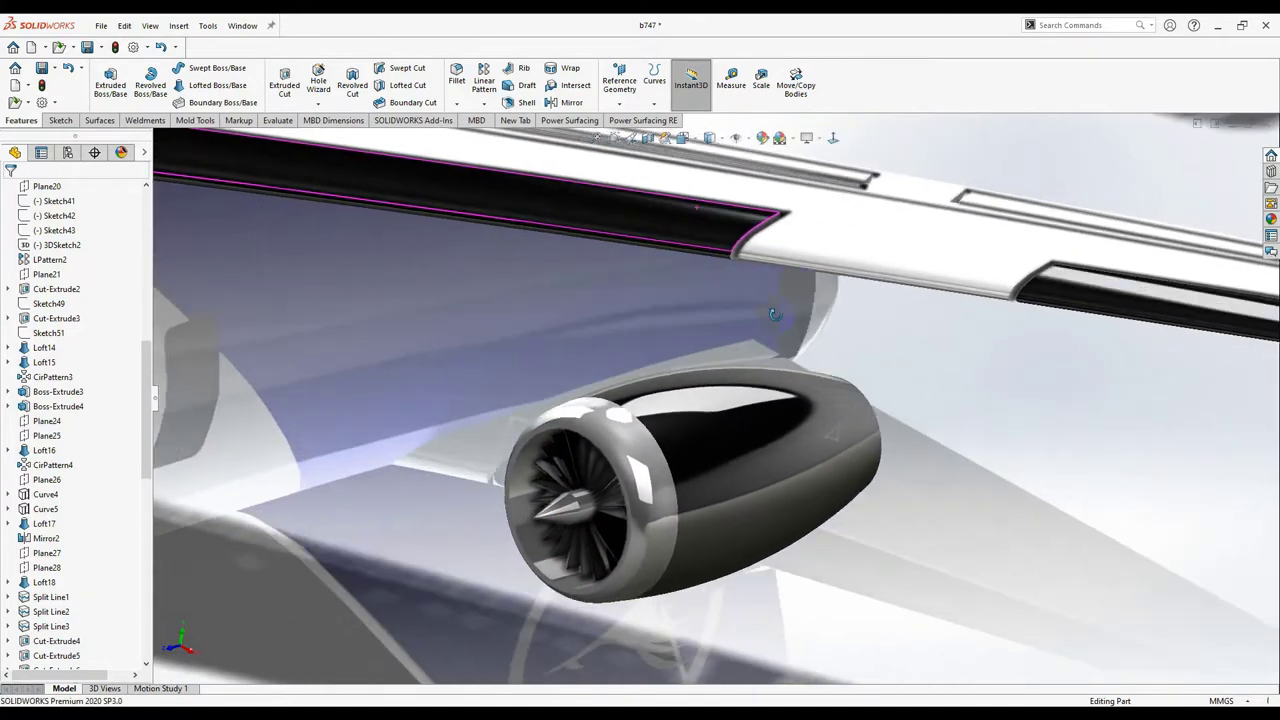
pyautogui.click(110, 121)
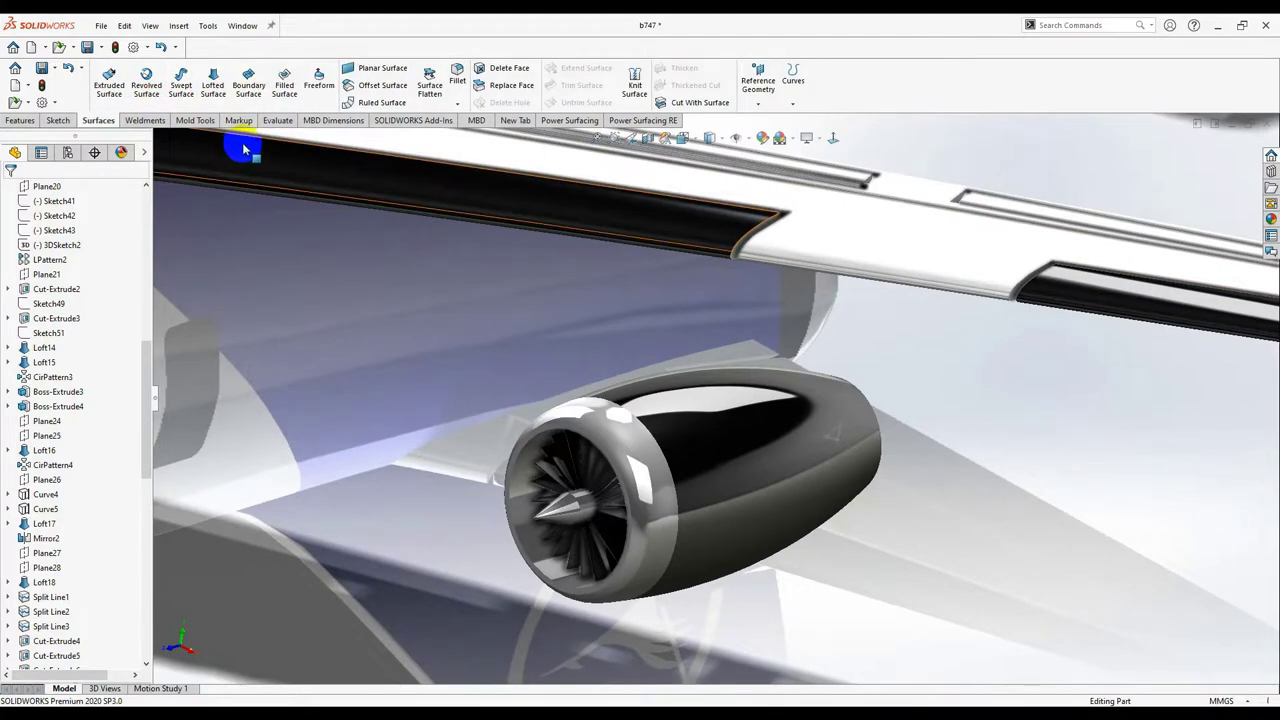
pyautogui.moveTo(677, 400); pyautogui.dragTo(849, 412, button='middle')
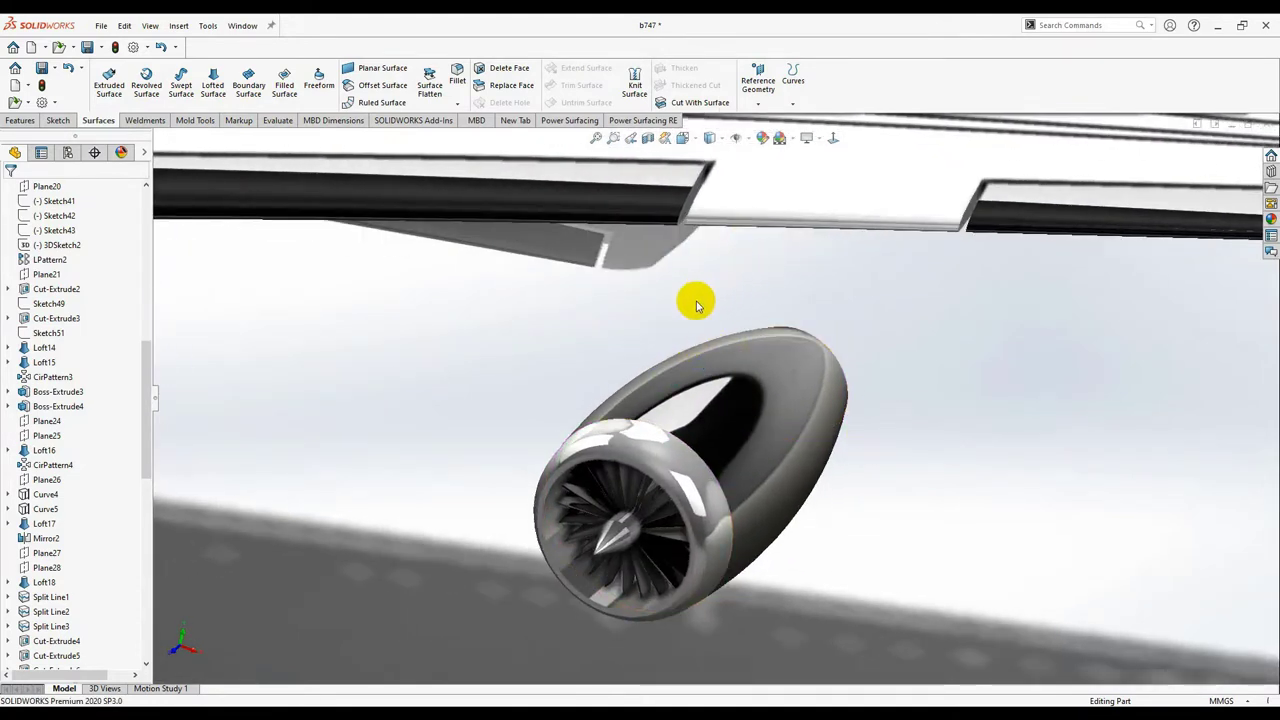
pyautogui.moveTo(295, 270); pyautogui.dragTo(580, 362, button='middle')
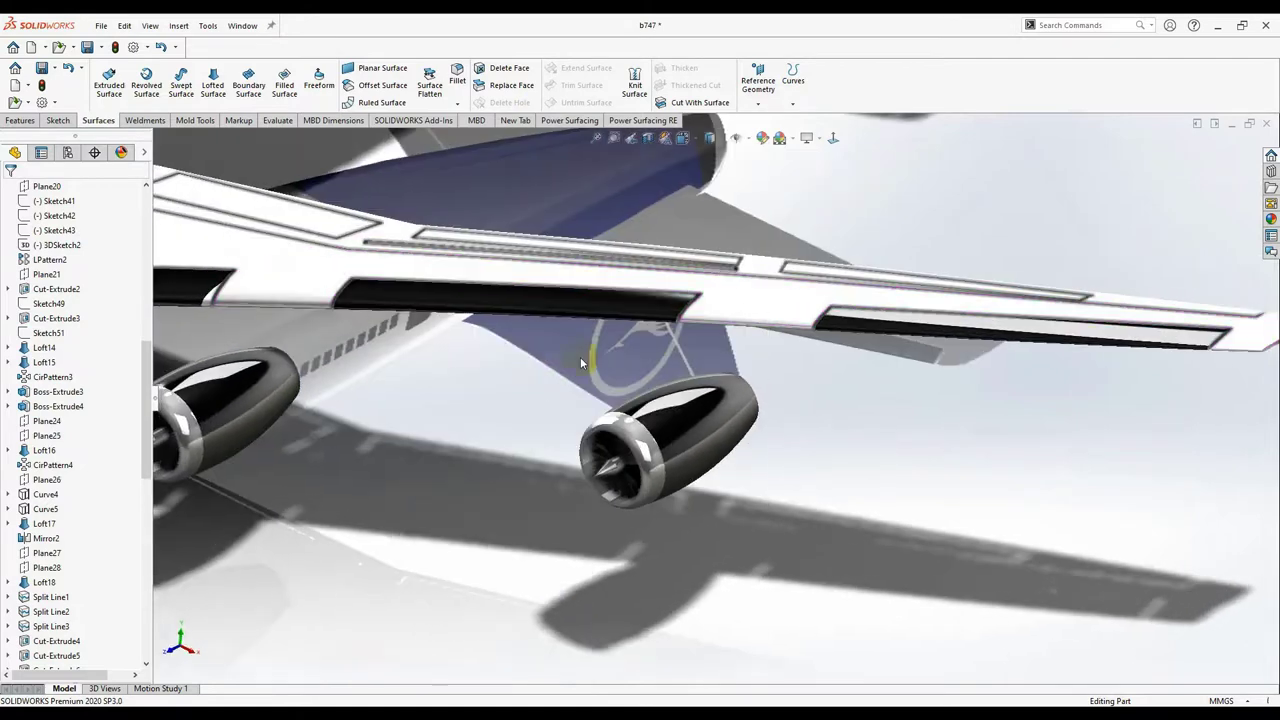
pyautogui.click(809, 137)
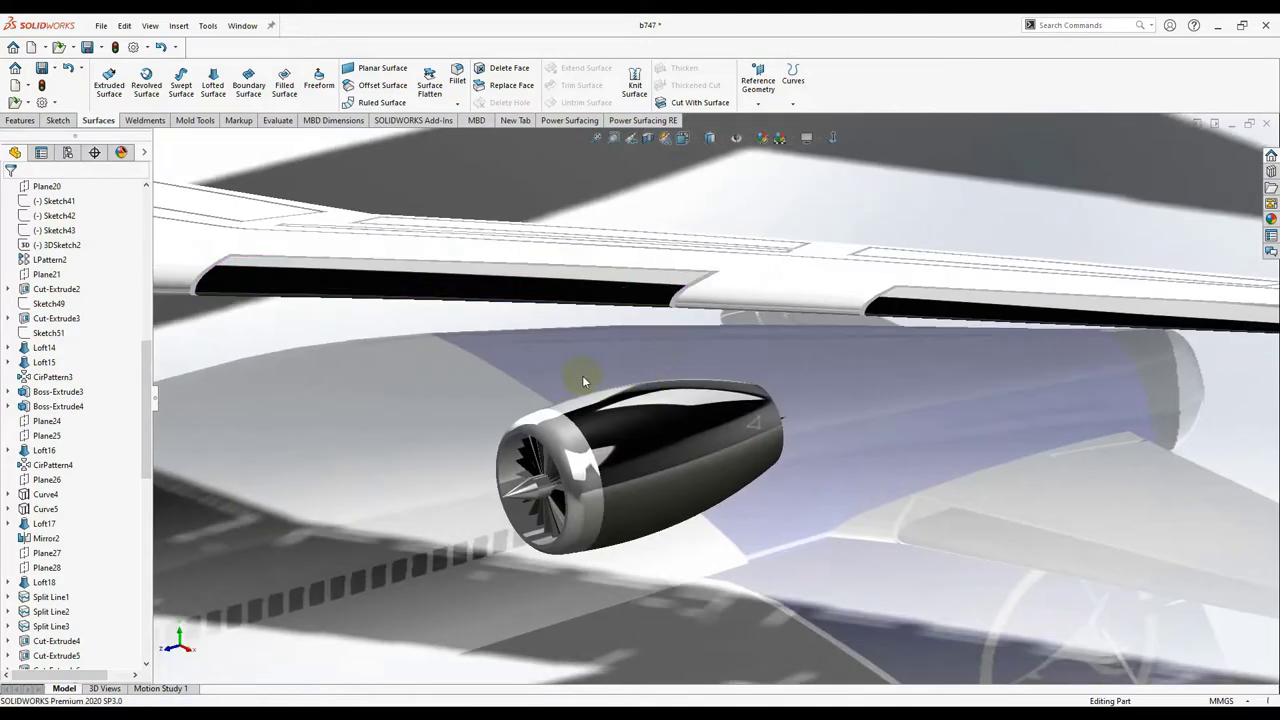
pyautogui.scroll(-2, 585, 381)
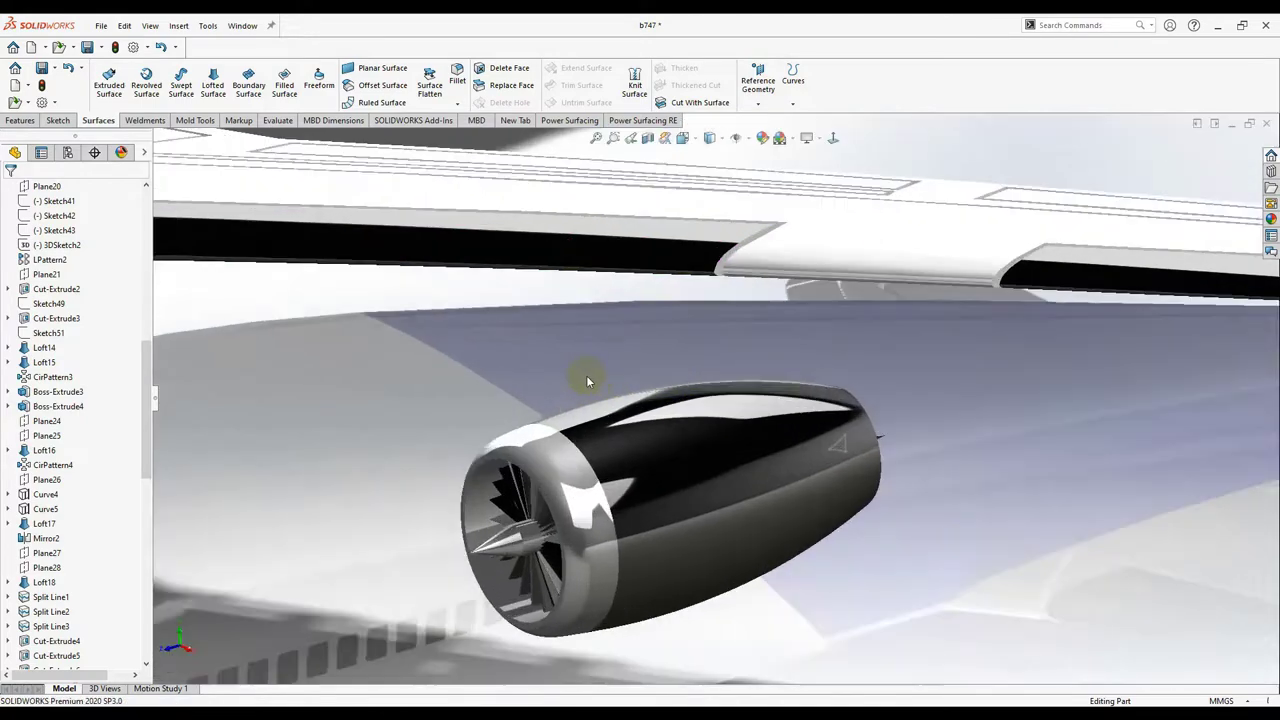
pyautogui.moveTo(802, 368); pyautogui.dragTo(773, 353, button='middle')
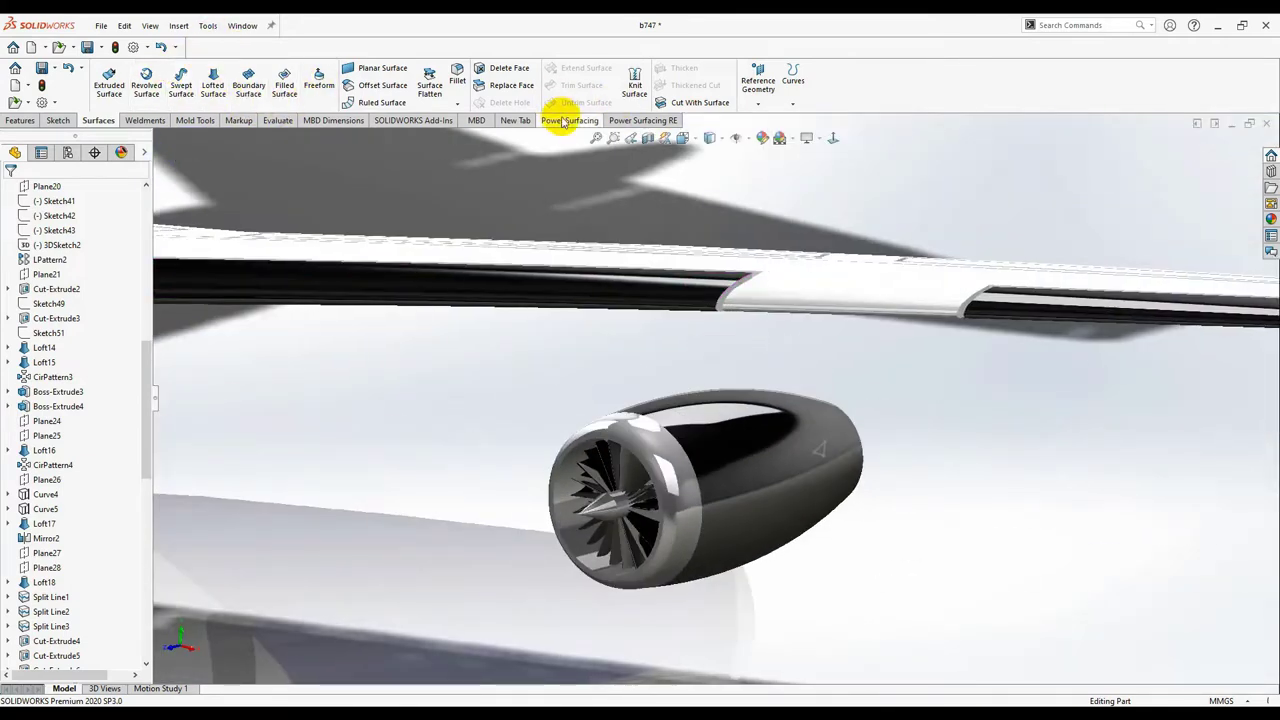
# Step: Create a Power Surfacing box of 100 x 100 x 100 mm with one segment in each direction
pyautogui.click(563, 121)
pyautogui.click(104, 80)
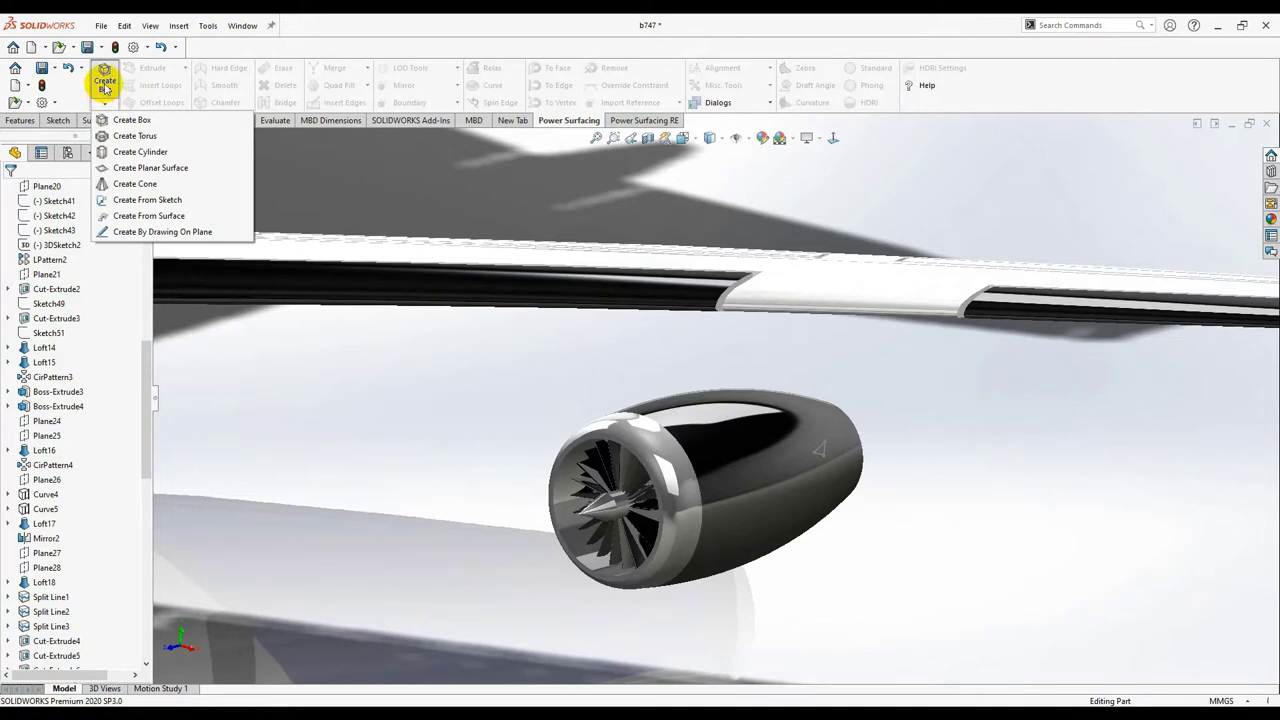
pyautogui.click(125, 119)
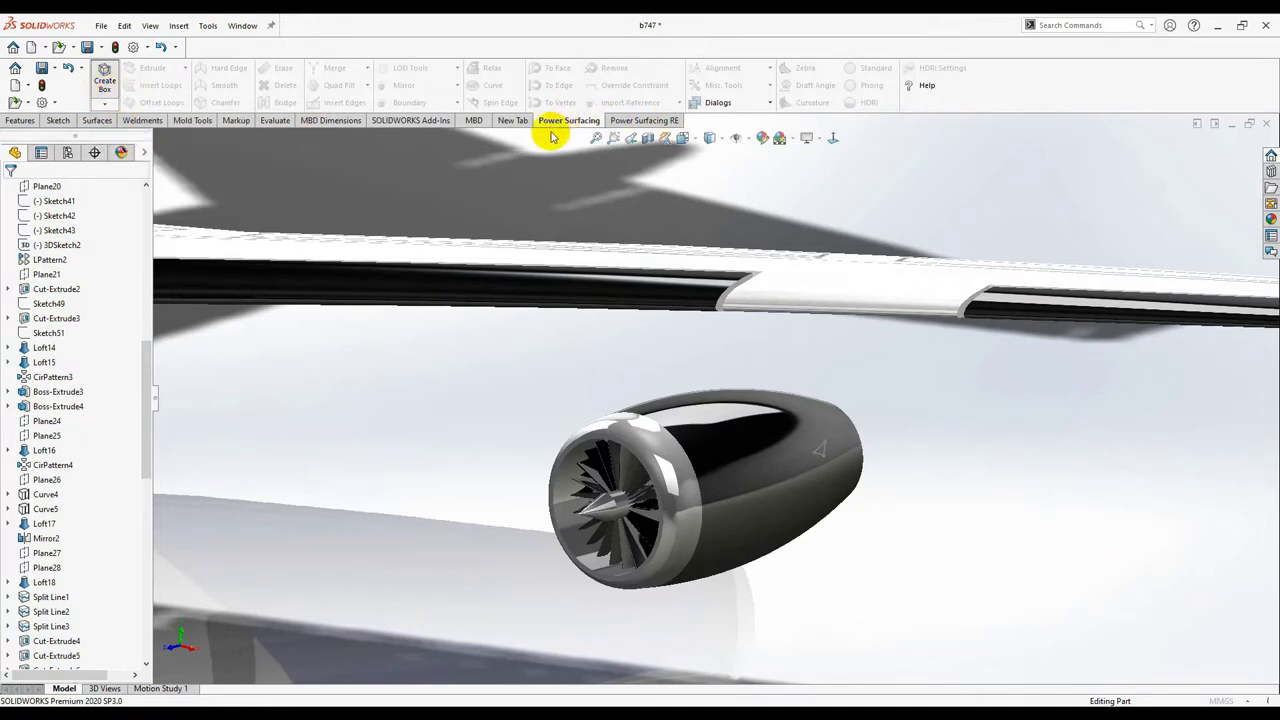
pyautogui.scroll(10, 734, 249)
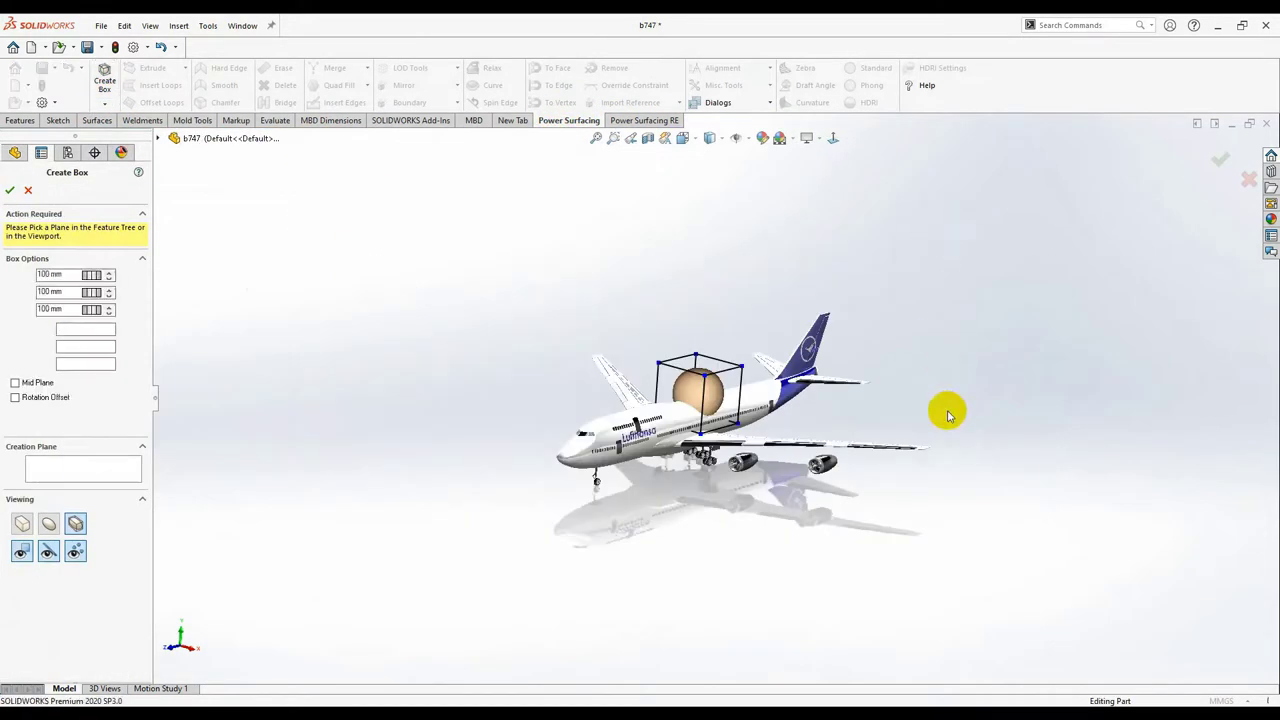
pyautogui.scroll(-5, 817, 425)
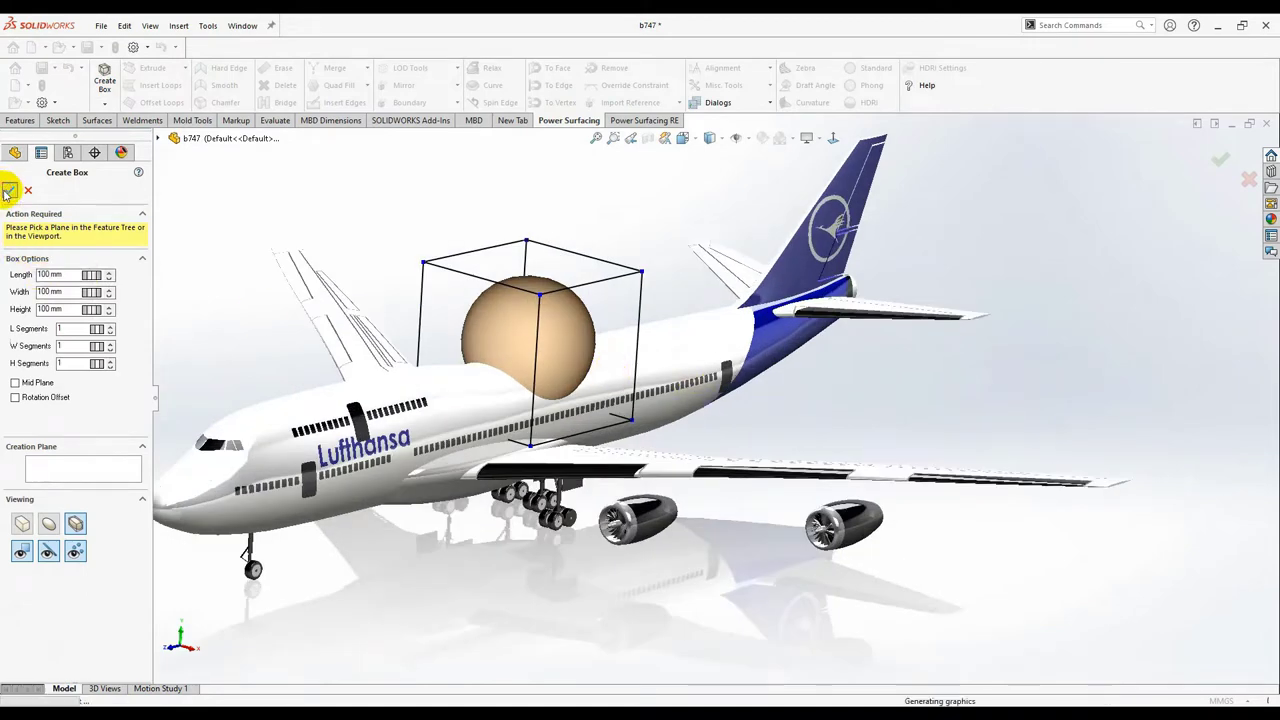
pyautogui.click(8, 190)
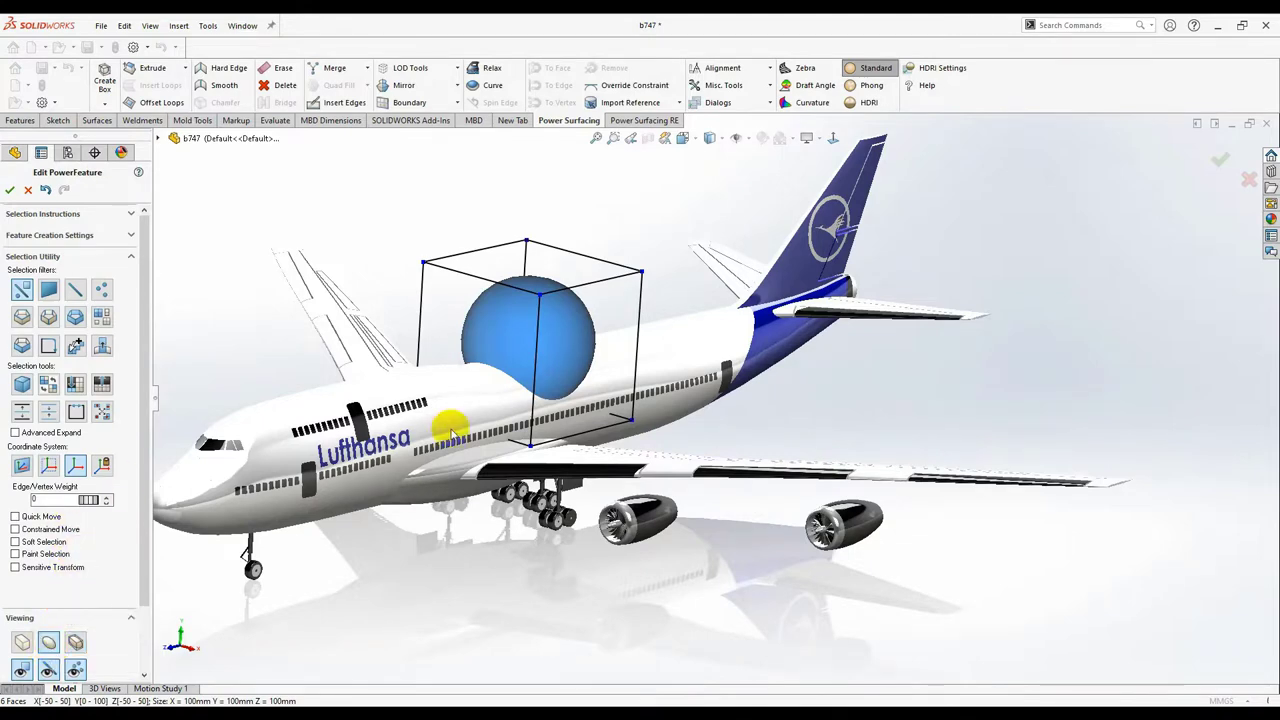
# Step: Move the smooth box body from the fuselage out to the outer engine below the wing
pyautogui.click(50, 648)
pyautogui.moveTo(606, 329)
pyautogui.mouseDown(button='middle')
pyautogui.moveTo(575, 357)
pyautogui.moveTo(619, 374)
pyautogui.moveTo(687, 333)
pyautogui.moveTo(711, 391)
pyautogui.moveTo(594, 325)
pyautogui.mouseUp(button='middle')
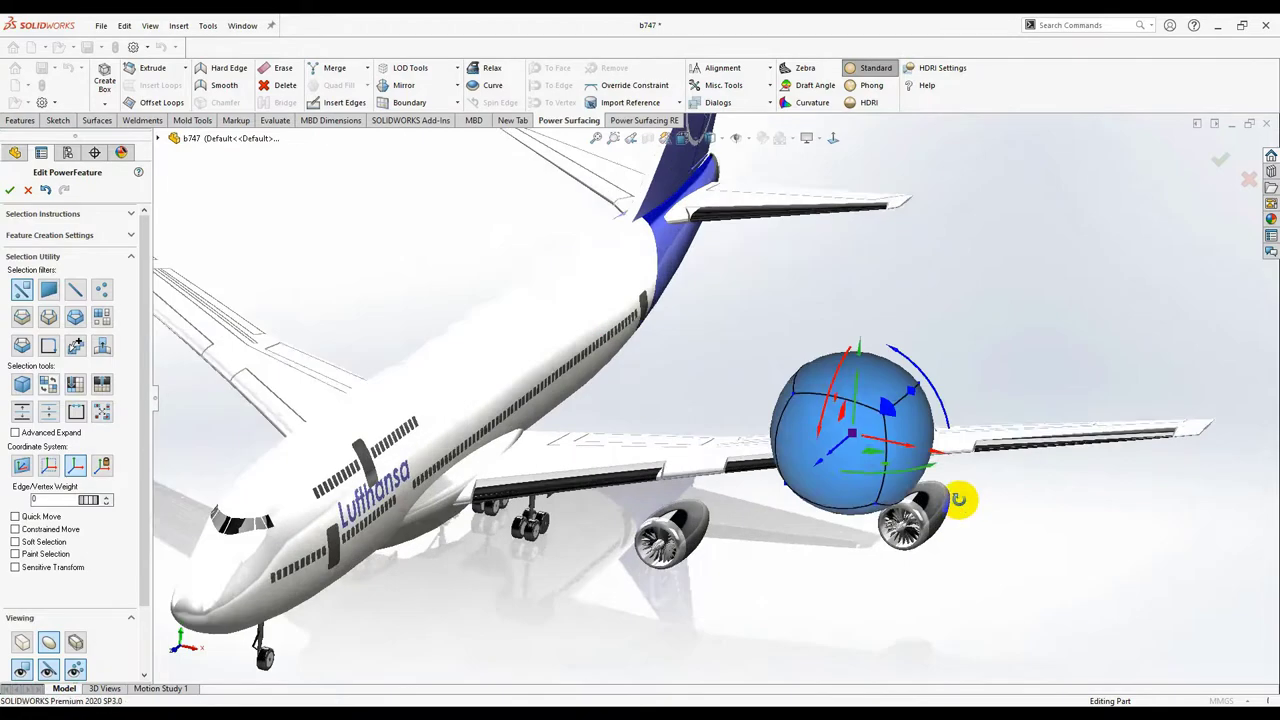
pyautogui.moveTo(960, 491); pyautogui.dragTo(697, 145, button='middle')
pyautogui.scroll(-5, 937, 463)
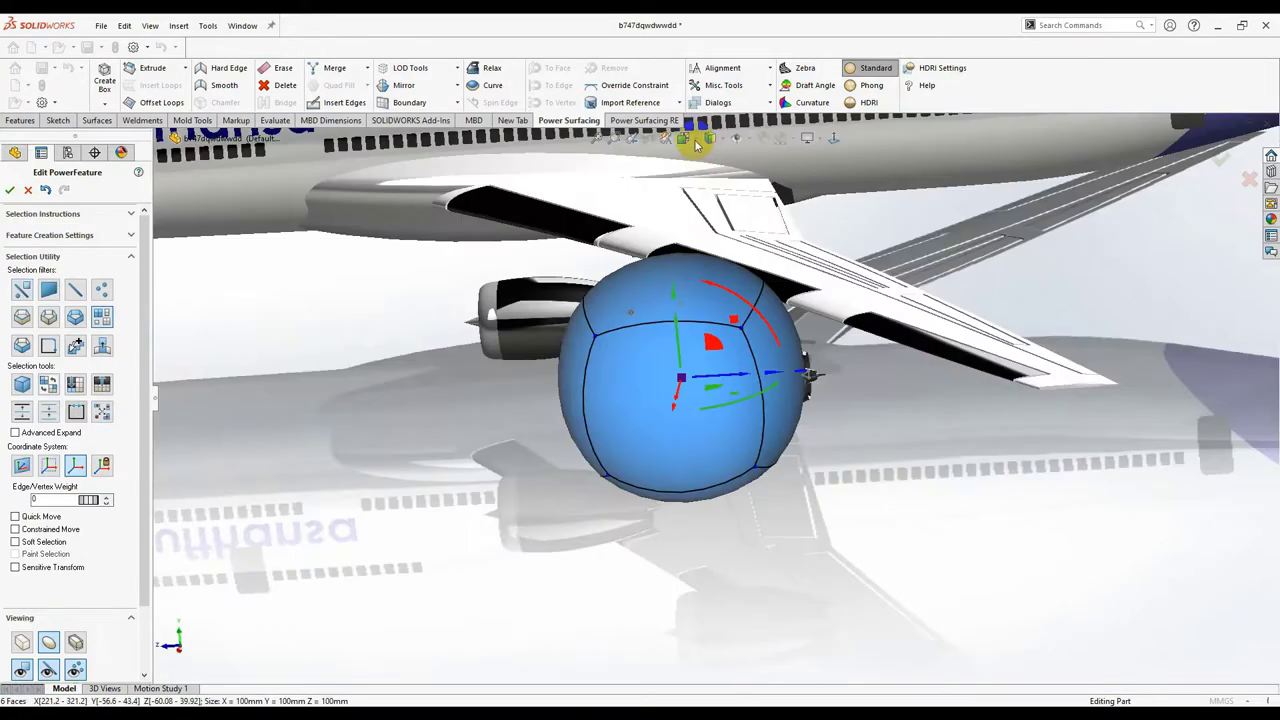
# Step: Working from the right view, scale the whole body down to about 35 x 20 x 19 mm
pyautogui.click(697, 145)
pyautogui.click(720, 186)
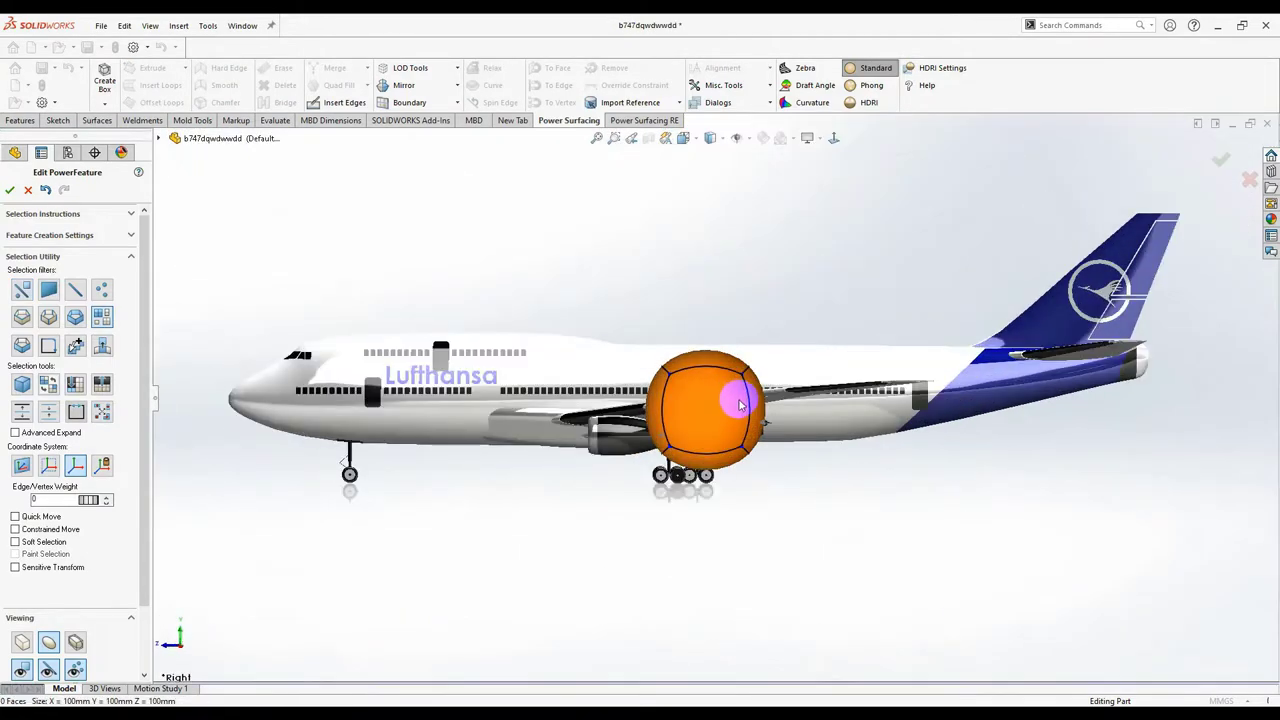
pyautogui.scroll(-3, 730, 403)
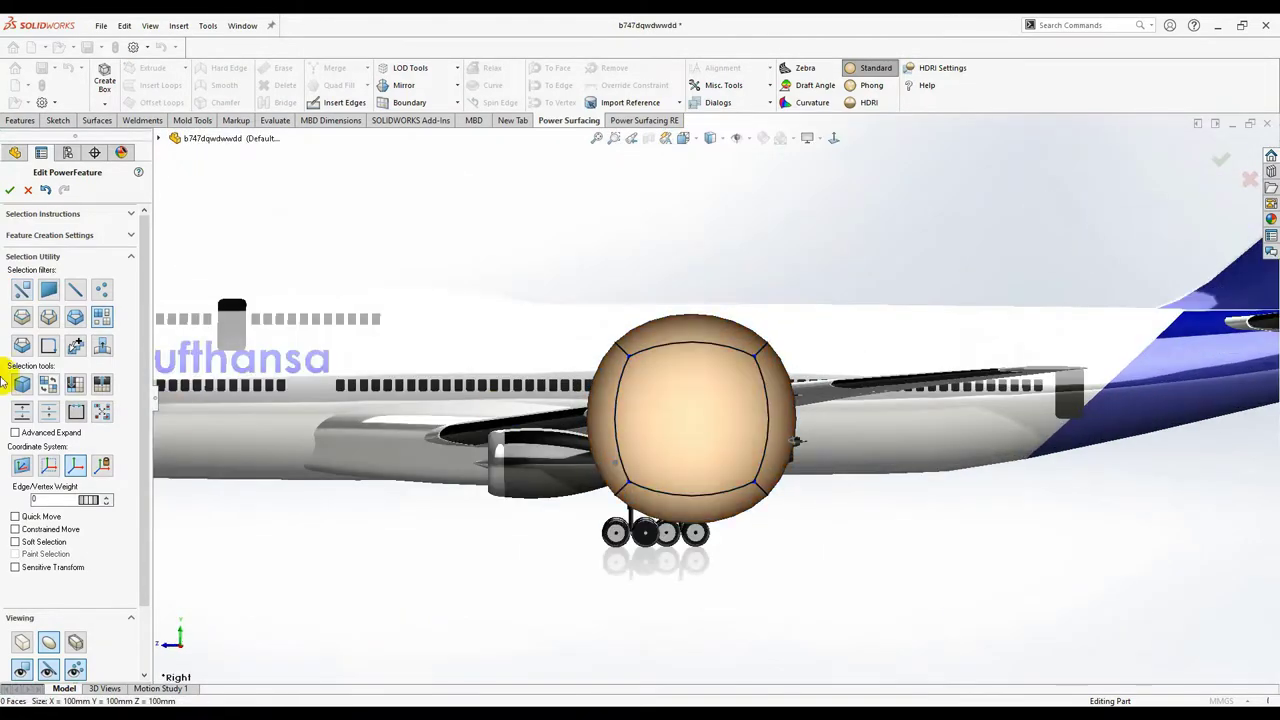
pyautogui.click(680, 410)
pyautogui.scroll(-2, 676, 416)
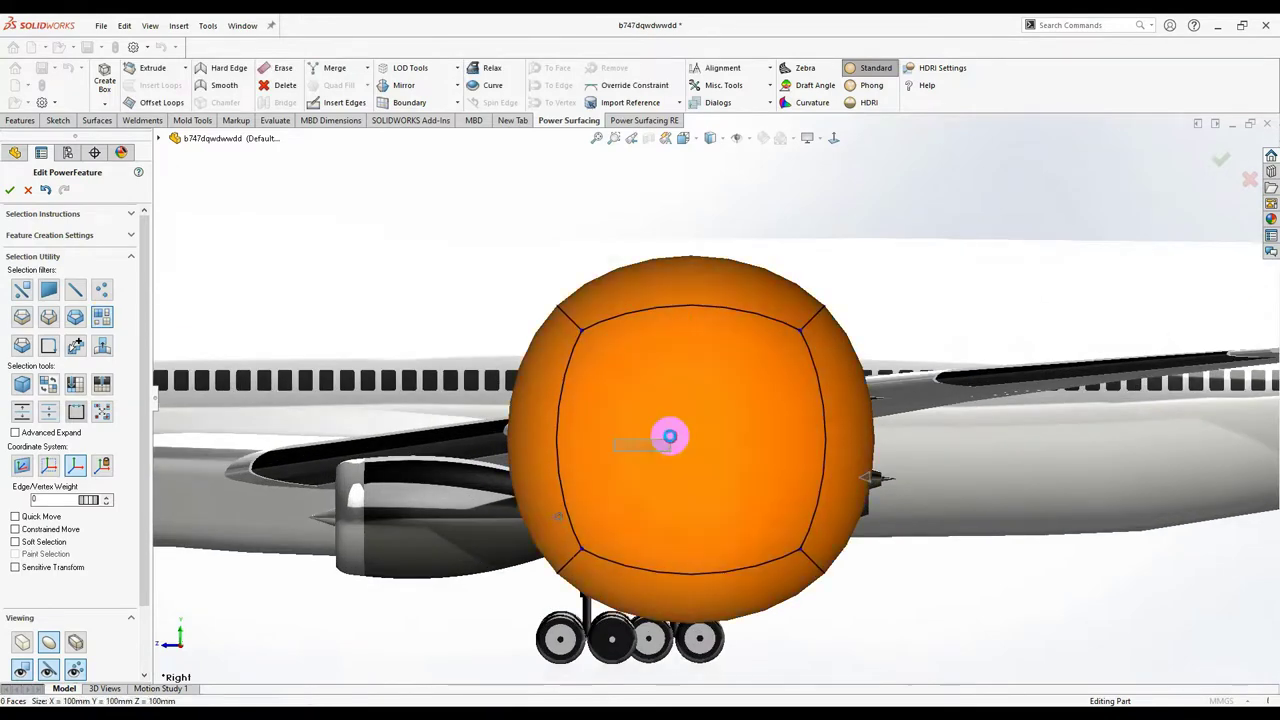
pyautogui.moveTo(606, 437); pyautogui.dragTo(762, 451)
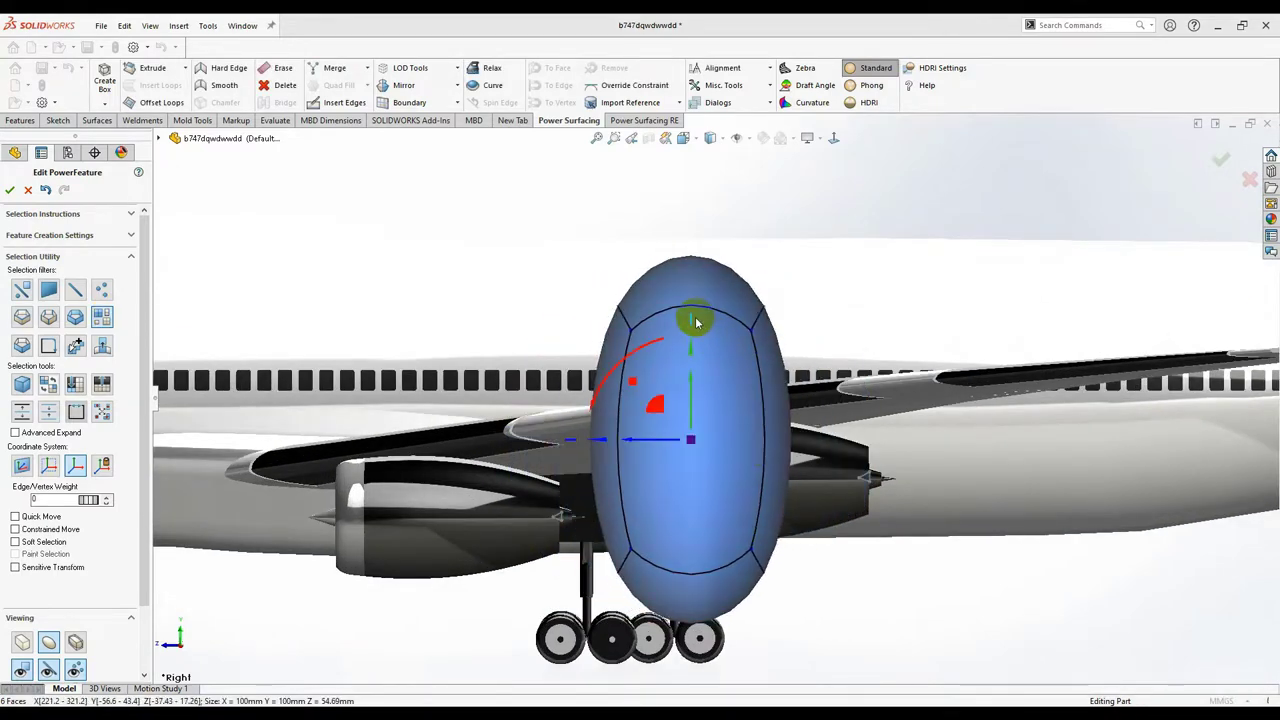
pyautogui.moveTo(689, 353); pyautogui.dragTo(667, 660)
pyautogui.scroll(2, 903, 440)
pyautogui.scroll(-2, 885, 445)
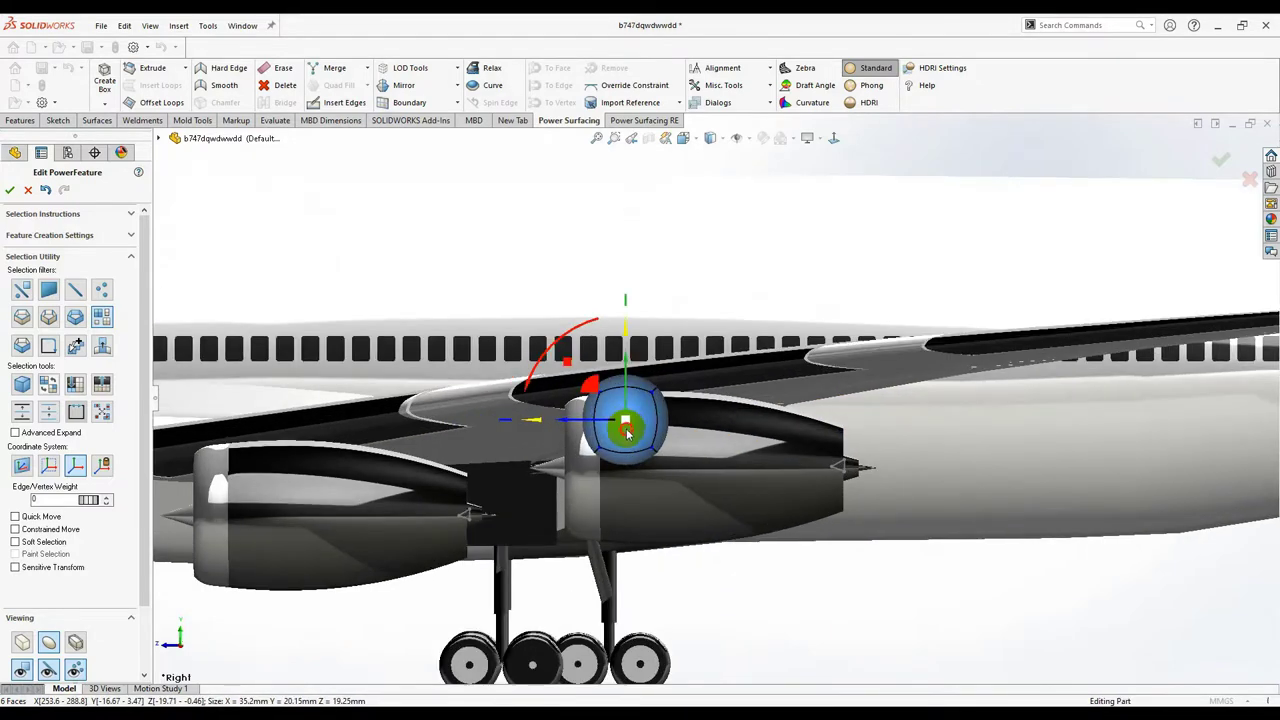
# Step: Shrink the body further to about 7.6 x 14.4 x 13.8 mm beside the outer engine
pyautogui.moveTo(631, 549); pyautogui.dragTo(575, 408, button='middle')
pyautogui.moveTo(566, 411); pyautogui.dragTo(757, 482)
pyautogui.click(734, 494)
pyautogui.moveTo(734, 494); pyautogui.dragTo(608, 465, button='middle')
pyautogui.scroll(-4, 663, 406)
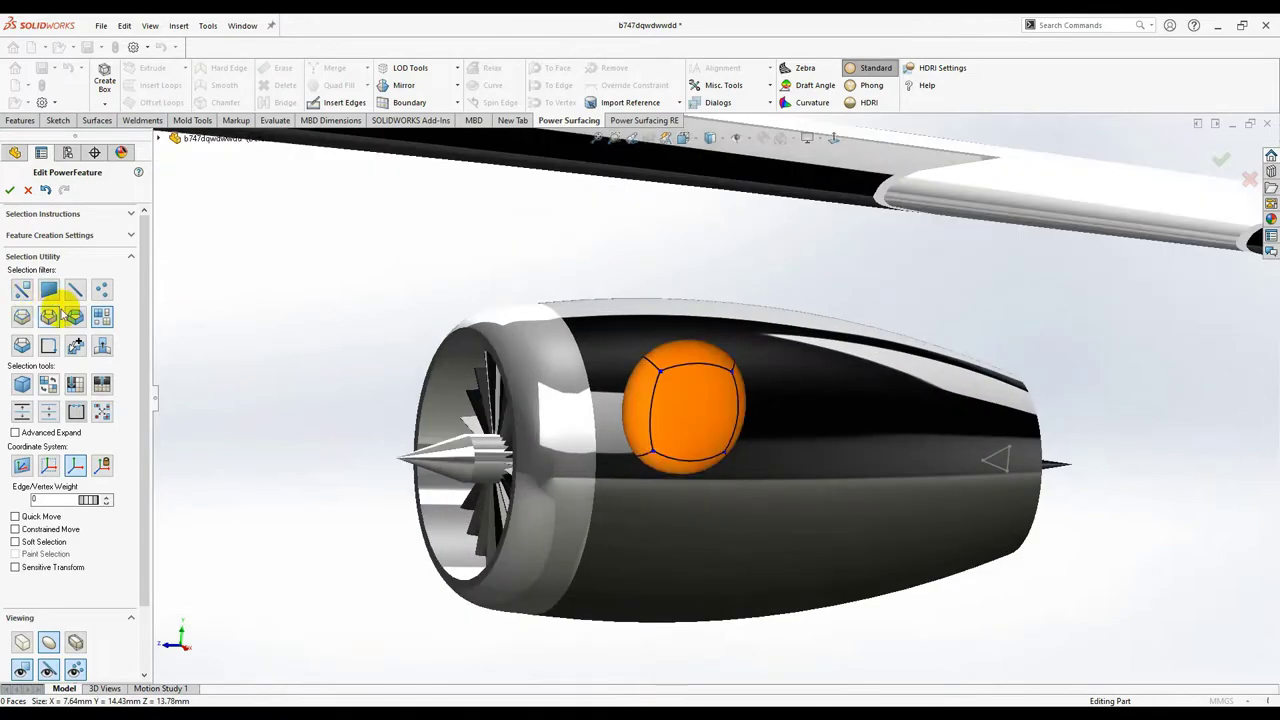
# Step: Move the body up and rearward so it sits above the outer engine in the right view
pyautogui.moveTo(672, 404); pyautogui.dragTo(641, 404, button='middle')
pyautogui.scroll(2, 641, 404)
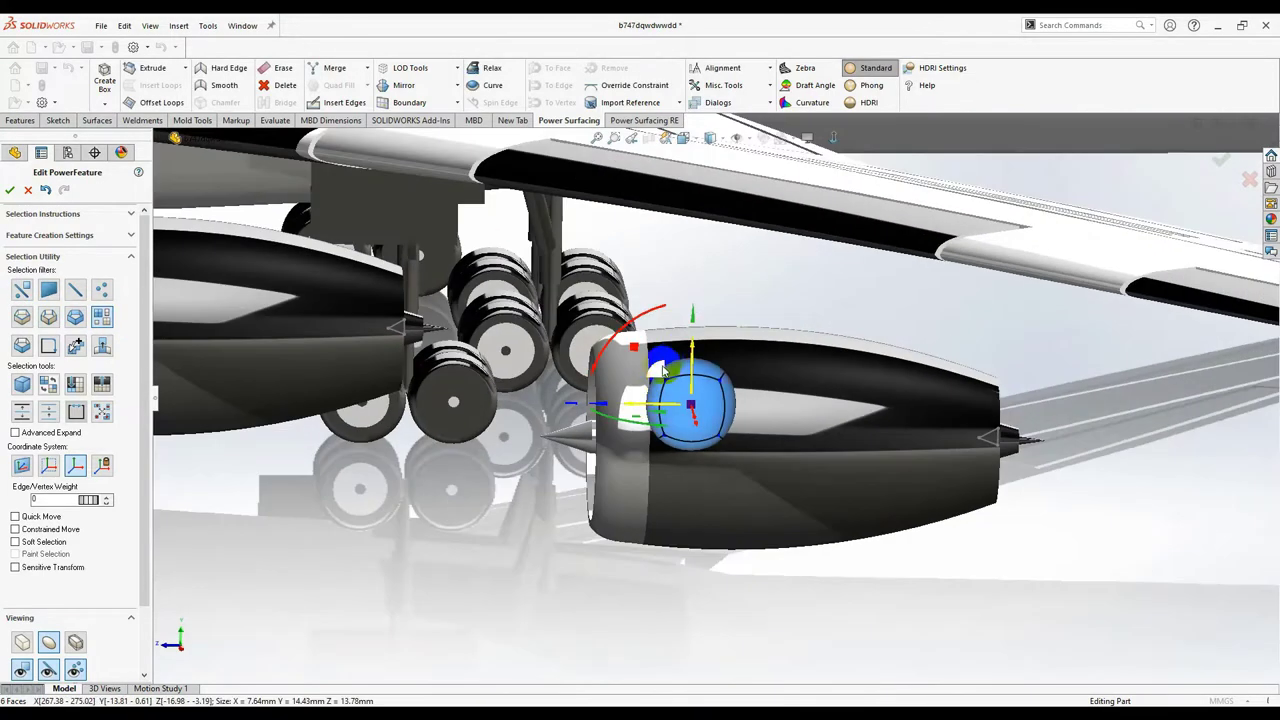
pyautogui.moveTo(662, 371); pyautogui.dragTo(838, 264)
pyautogui.click(833, 138)
pyautogui.scroll(3, 872, 361)
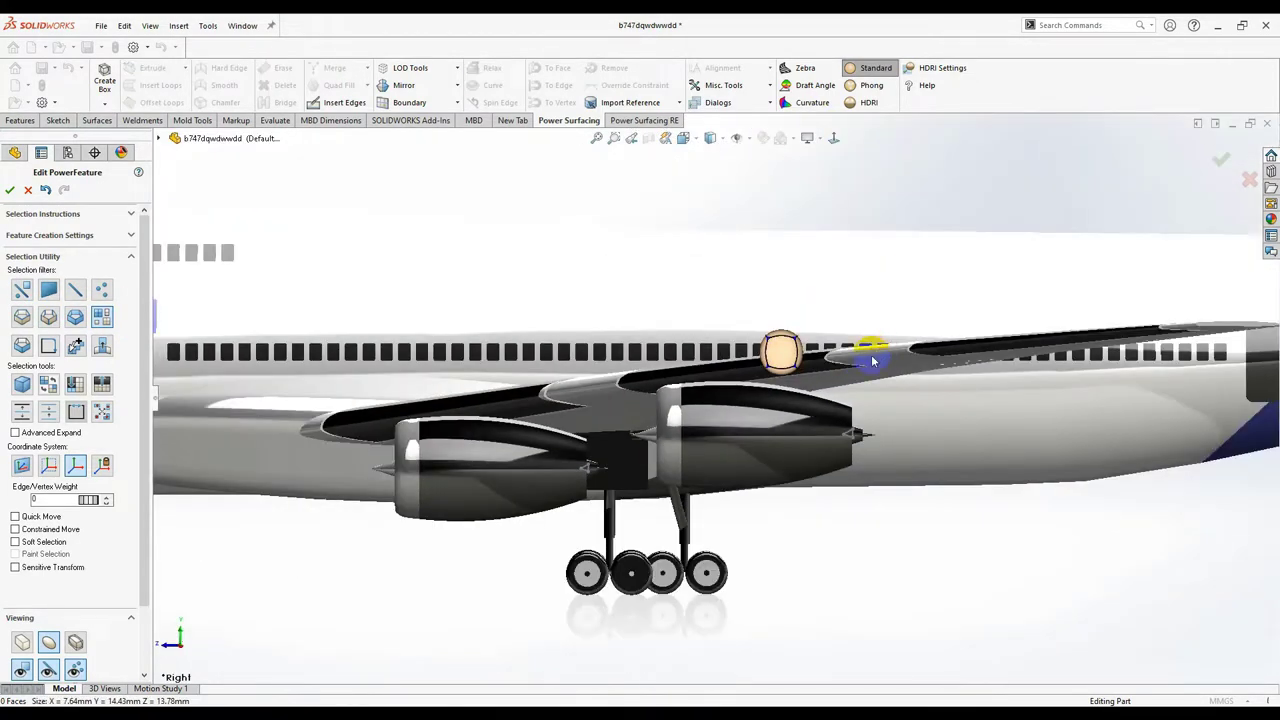
pyautogui.scroll(-4, 840, 358)
# Step: Lower the body onto the outer engine's top surface and shift it sideways onto the engine's centreline
pyautogui.click(726, 315)
pyautogui.scroll(-3, 705, 345)
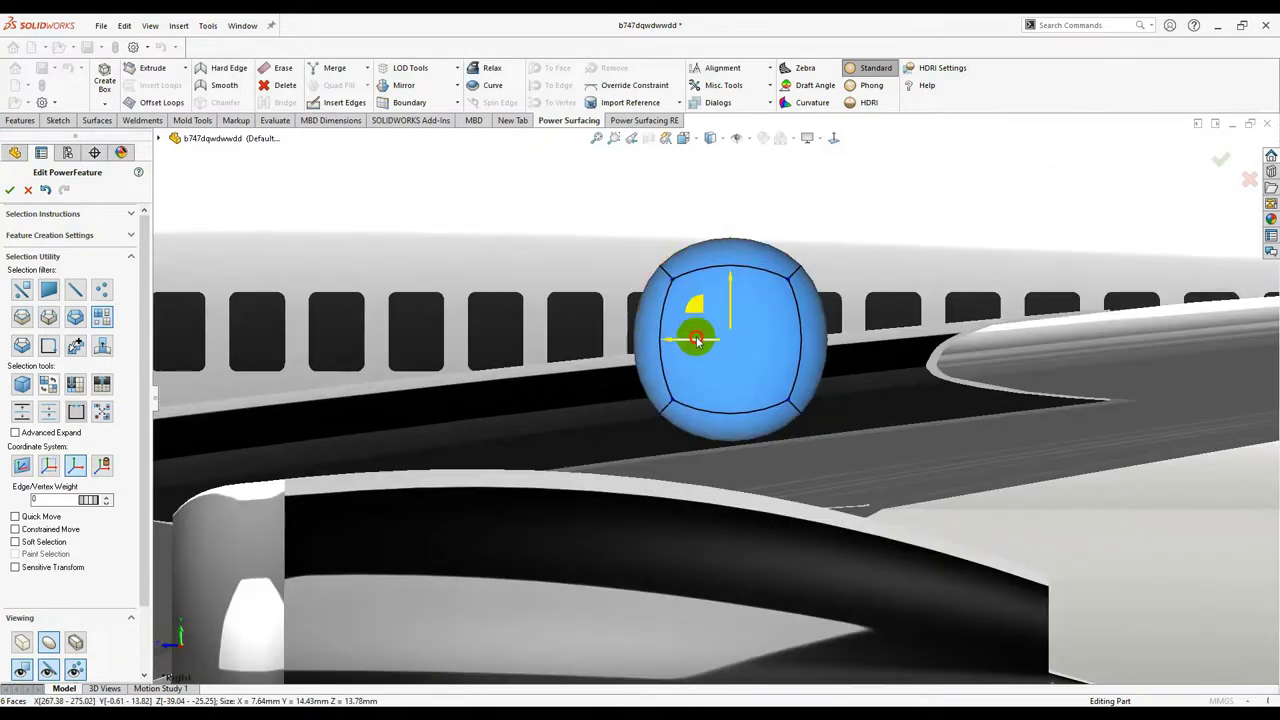
pyautogui.scroll(3, 710, 400)
pyautogui.moveTo(789, 434)
pyautogui.mouseDown(button='middle')
pyautogui.moveTo(920, 445)
pyautogui.moveTo(943, 480)
pyautogui.moveTo(777, 420)
pyautogui.mouseUp(button='middle')
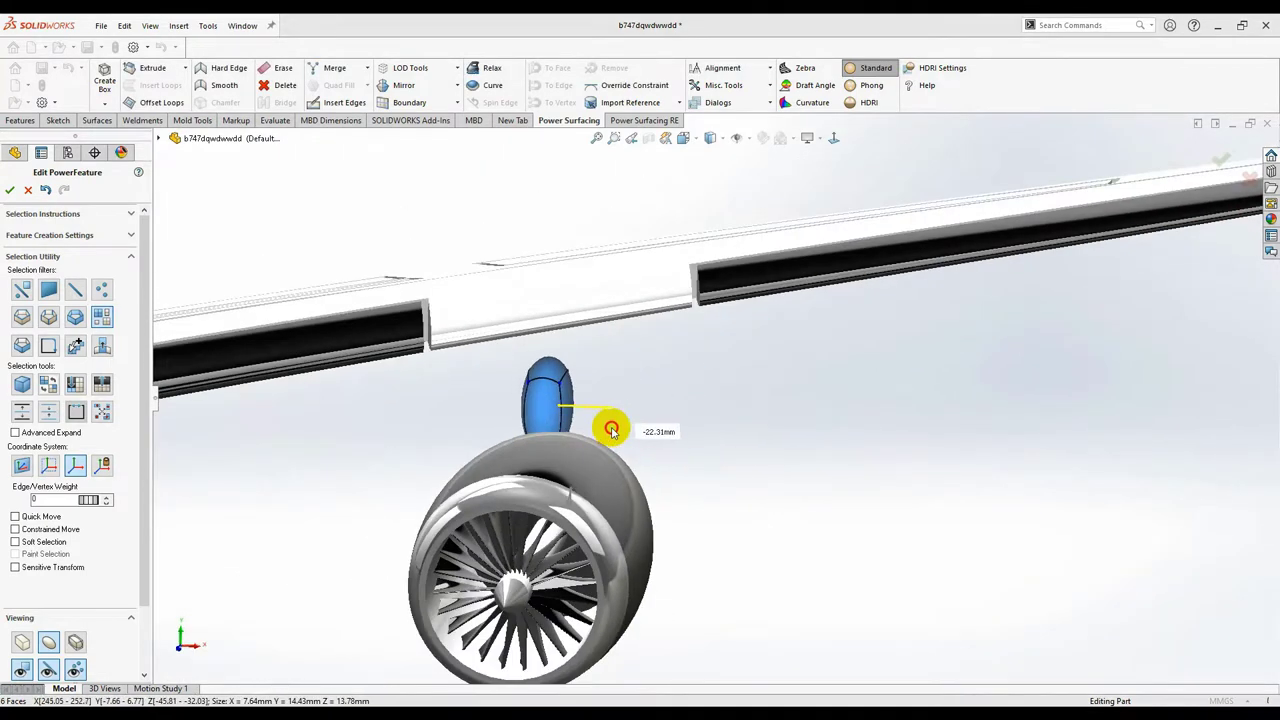
pyautogui.moveTo(630, 423); pyautogui.dragTo(828, 342, button='middle')
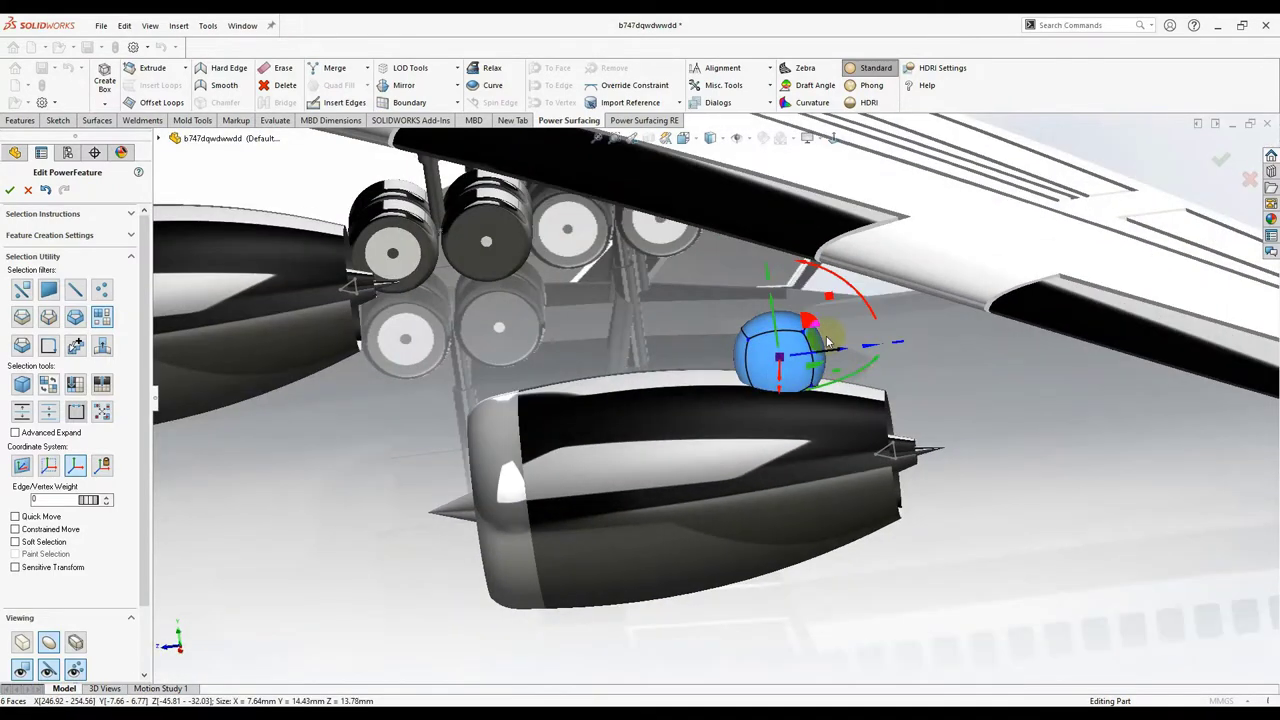
pyautogui.moveTo(828, 342); pyautogui.dragTo(748, 338)
# Step: Widen the body to about 8.9 mm and scale it uniformly to about 14.2 x 23 x 22 mm
pyautogui.moveTo(737, 365); pyautogui.dragTo(700, 437, button='middle')
pyautogui.scroll(-5, 646, 409)
pyautogui.click(660, 395)
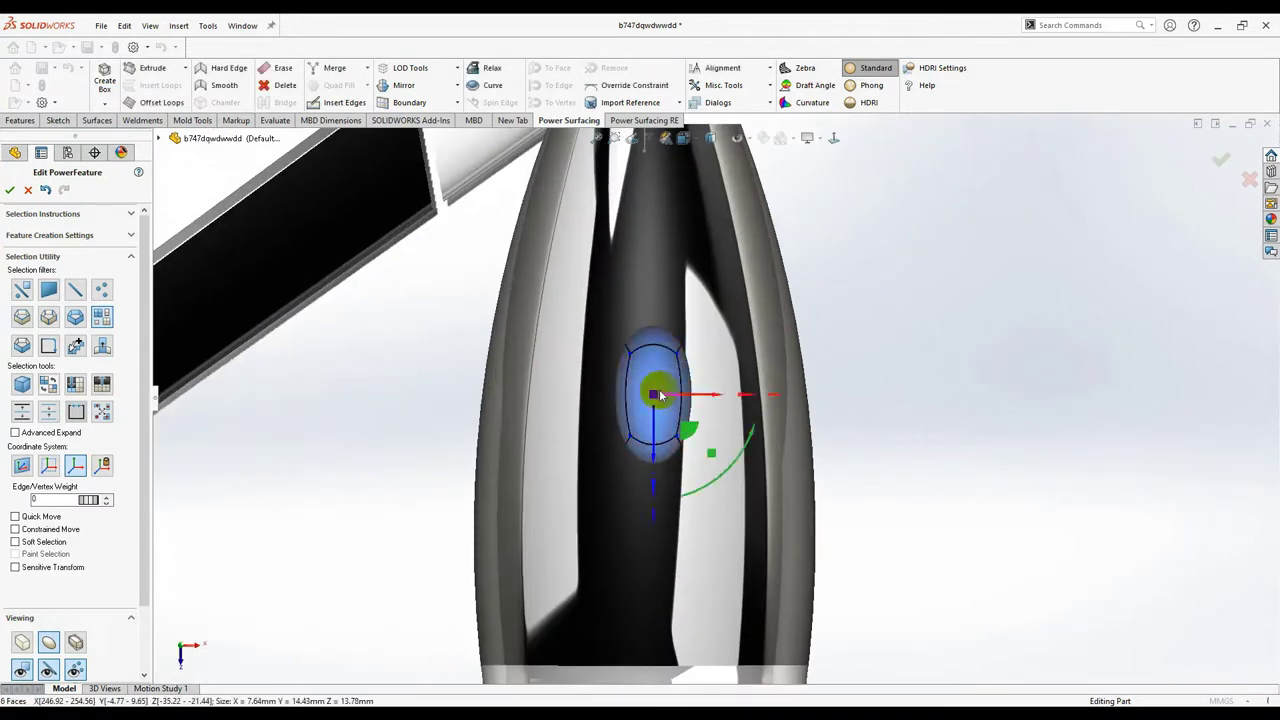
pyautogui.moveTo(746, 396); pyautogui.dragTo(806, 408)
pyautogui.moveTo(793, 480); pyautogui.dragTo(917, 470, button='right')
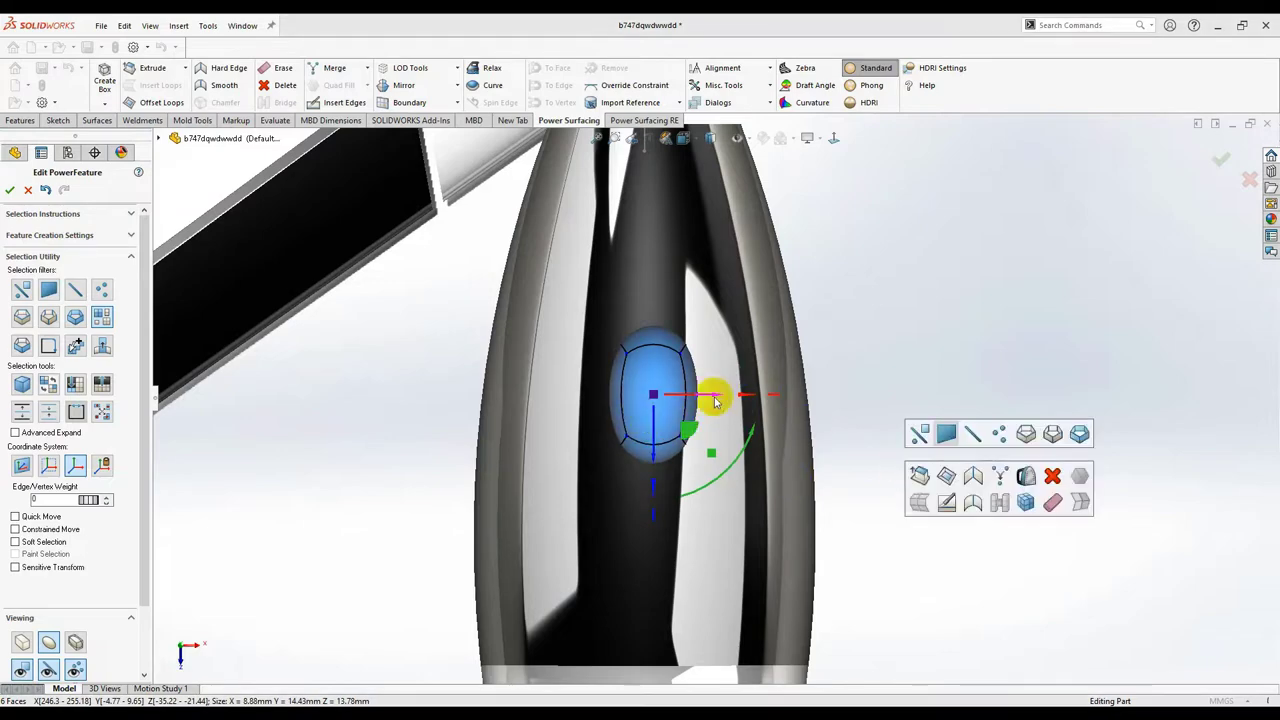
pyautogui.moveTo(652, 400); pyautogui.dragTo(666, 350)
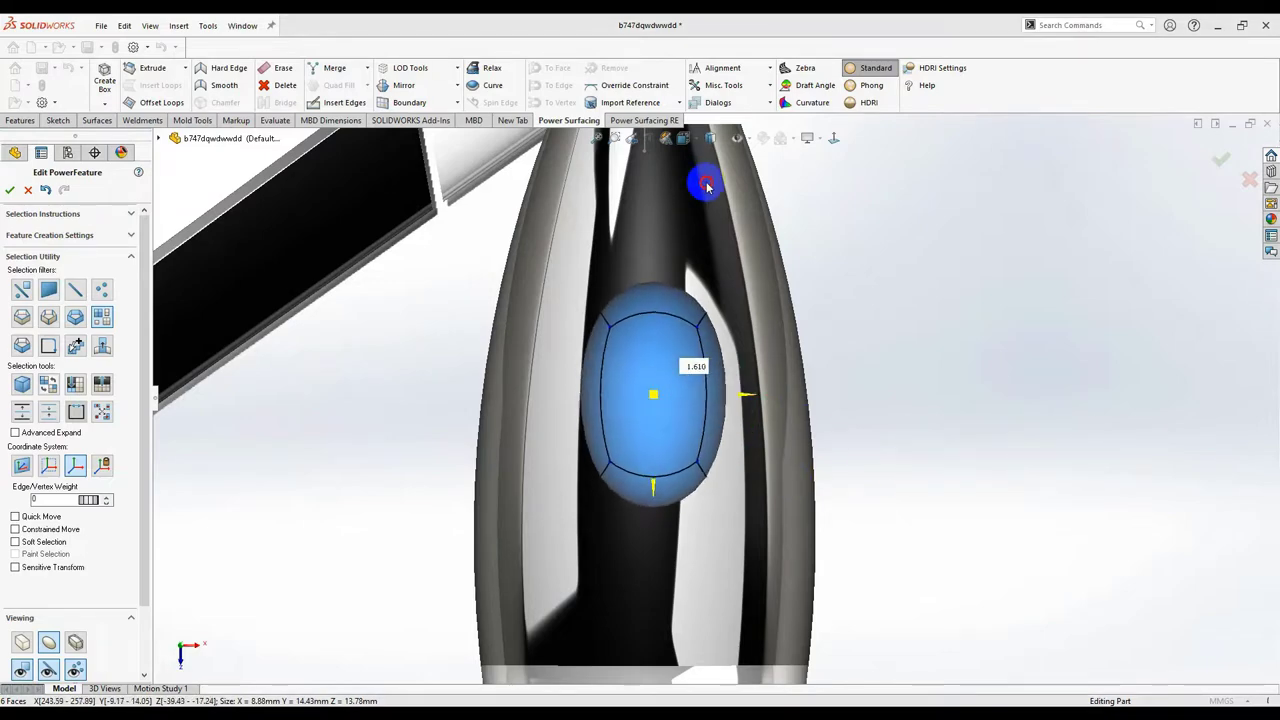
pyautogui.click(706, 185)
# Step: Select only the body's top face and extrude it upward toward the wing
pyautogui.moveTo(820, 503); pyautogui.dragTo(814, 374, button='middle')
pyautogui.click(672, 405)
pyautogui.rightClick(814, 374)
pyautogui.click(843, 408)
pyautogui.click(651, 314)
pyautogui.moveTo(655, 318); pyautogui.dragTo(691, 195, button='middle')
pyautogui.scroll(-2, 691, 195)
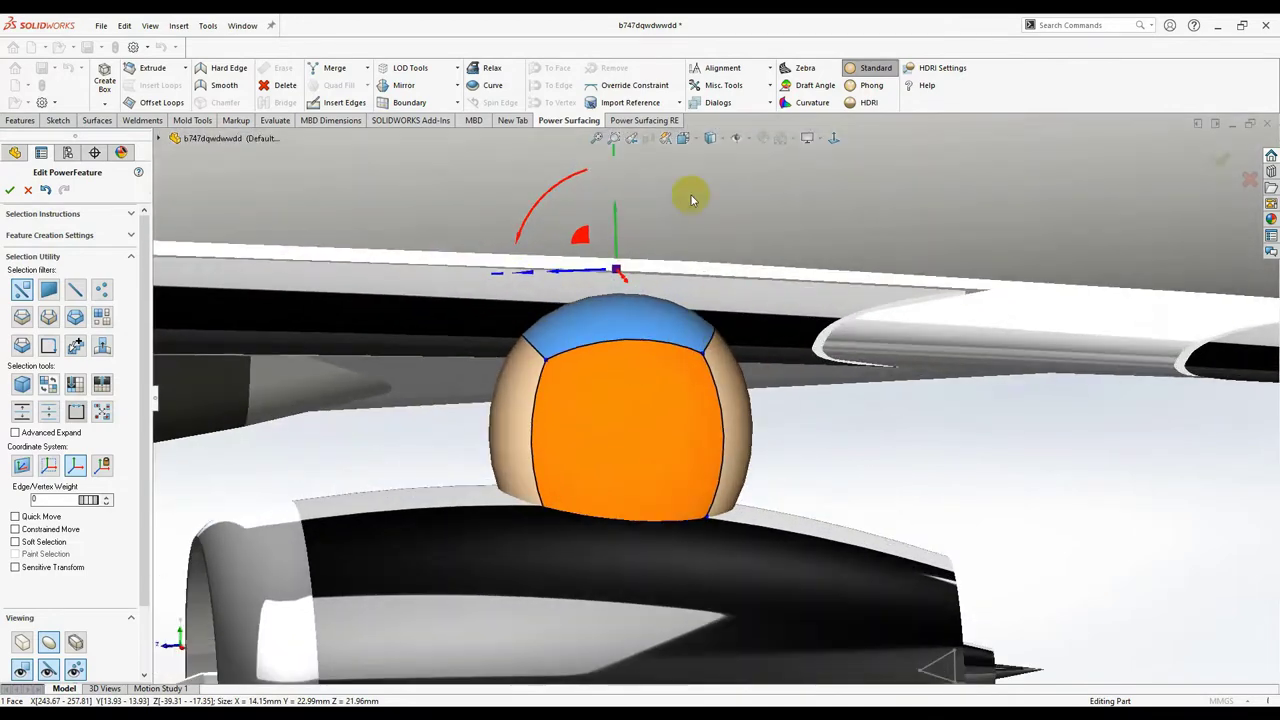
pyautogui.moveTo(586, 245); pyautogui.dragTo(713, 132)
pyautogui.scroll(4, 706, 268)
pyautogui.scroll(-3, 700, 285)
# Step: Extrude the top face a second time, up and rearward, to form a curved engine pylon
pyautogui.moveTo(686, 300); pyautogui.dragTo(794, 206)
pyautogui.scroll(2, 815, 308)
pyautogui.moveTo(883, 361); pyautogui.dragTo(590, 420, button='middle')
# Step: Select the entire pylon body and scale it uniformly to about 6.4 x 18.5 x 19.7 mm
pyautogui.click(590, 420)
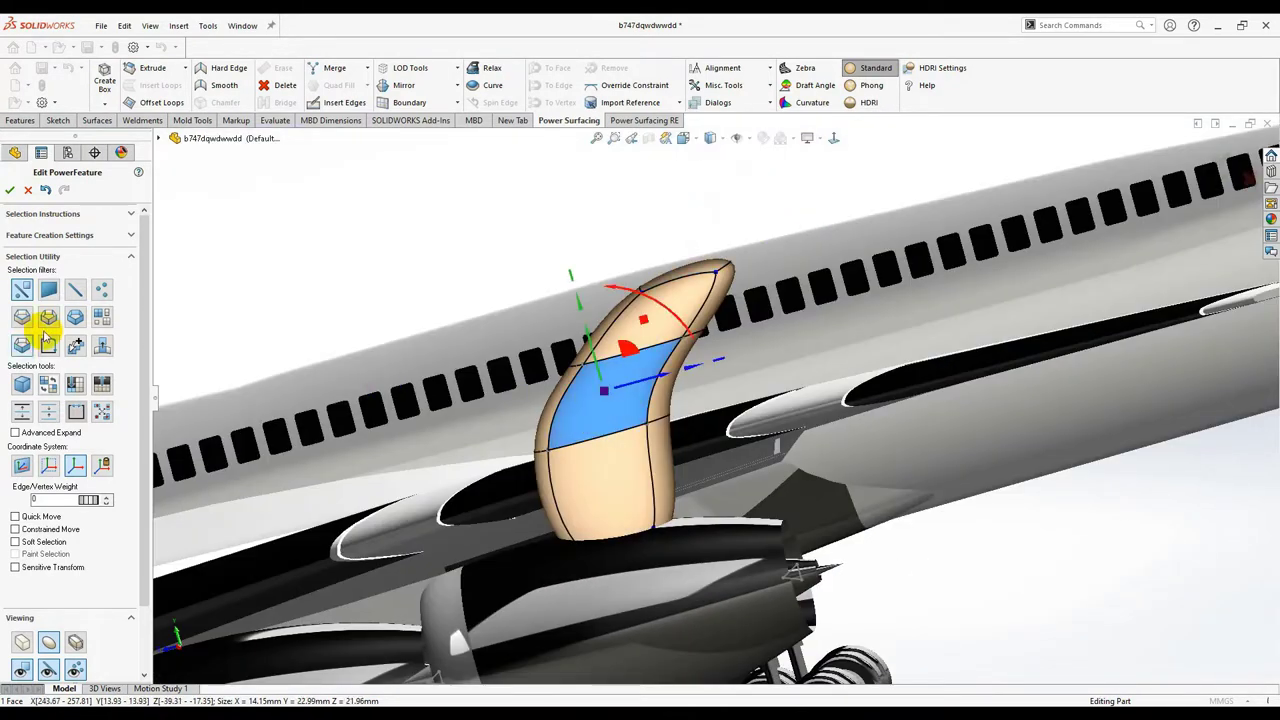
pyautogui.click(620, 414)
pyautogui.scroll(-3, 700, 440)
pyautogui.moveTo(700, 440); pyautogui.dragTo(608, 394, button='middle')
pyautogui.scroll(-3, 605, 381)
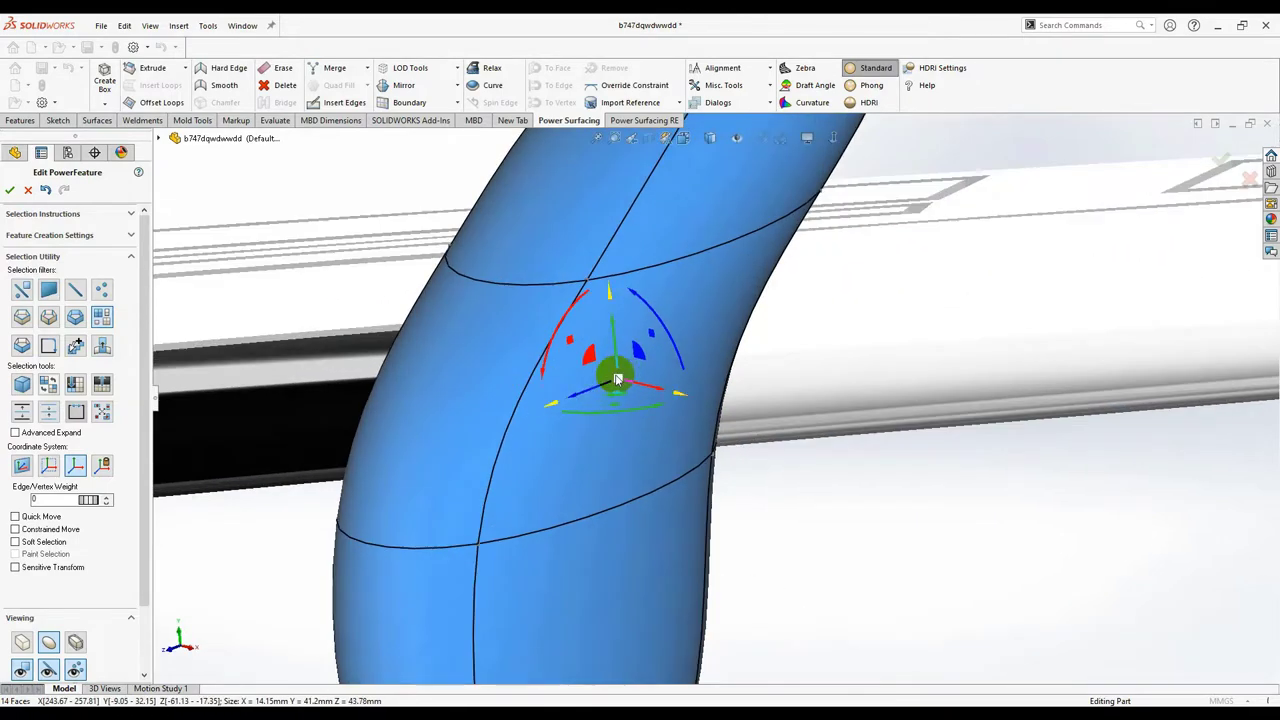
pyautogui.moveTo(615, 375); pyautogui.dragTo(752, 343, button='right')
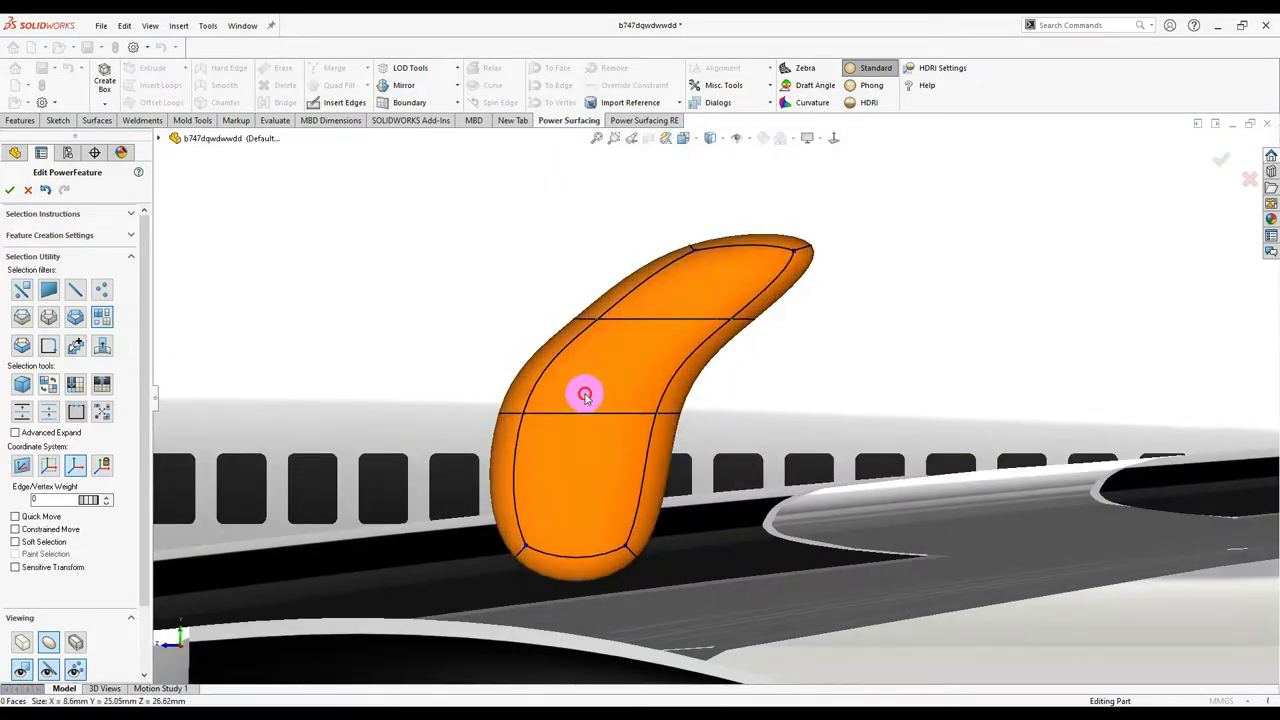
pyautogui.click(585, 396)
pyautogui.moveTo(643, 385); pyautogui.dragTo(640, 462)
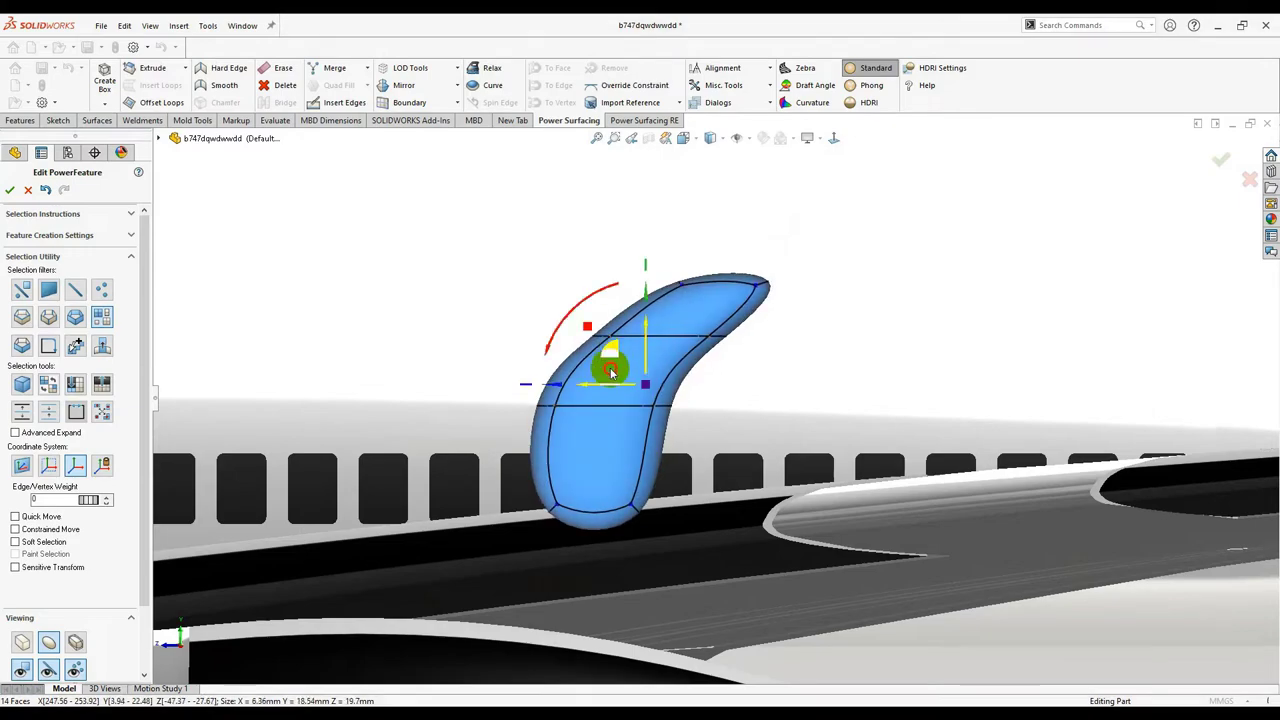
# Step: Lower the scaled pylon onto the rear top of the outer engine and position it between engine and wing
pyautogui.moveTo(611, 371); pyautogui.dragTo(638, 620)
pyautogui.scroll(5, 633, 424)
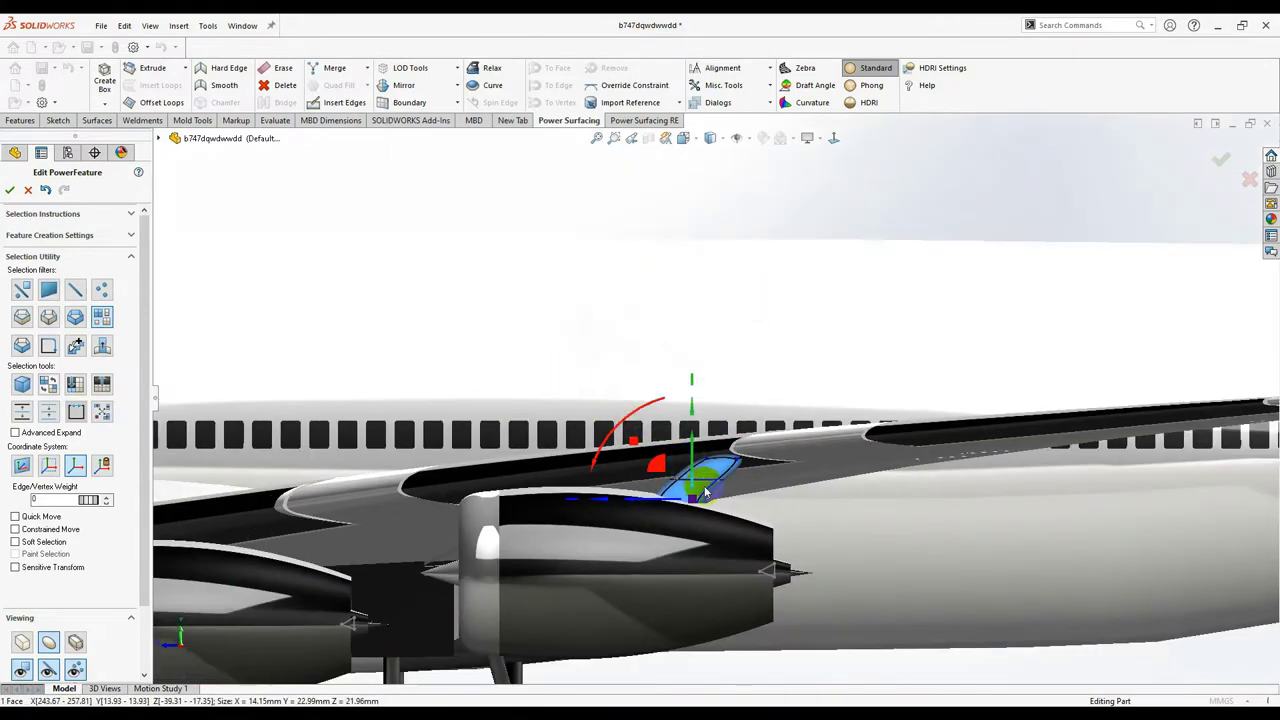
pyautogui.moveTo(705, 492)
pyautogui.mouseDown(button='middle')
pyautogui.moveTo(739, 448)
pyautogui.moveTo(695, 458)
pyautogui.moveTo(697, 497)
pyautogui.mouseUp(button='middle')
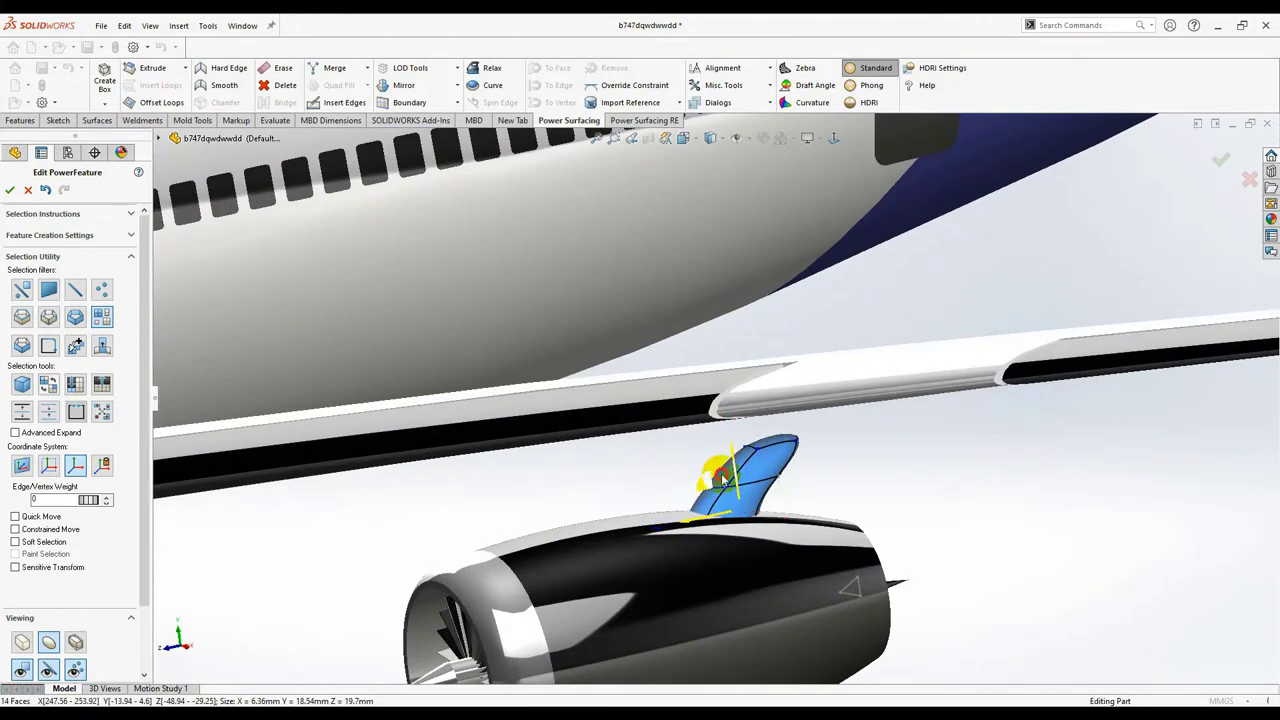
pyautogui.moveTo(722, 478); pyautogui.dragTo(767, 439)
pyautogui.moveTo(838, 461); pyautogui.dragTo(798, 453, button='middle')
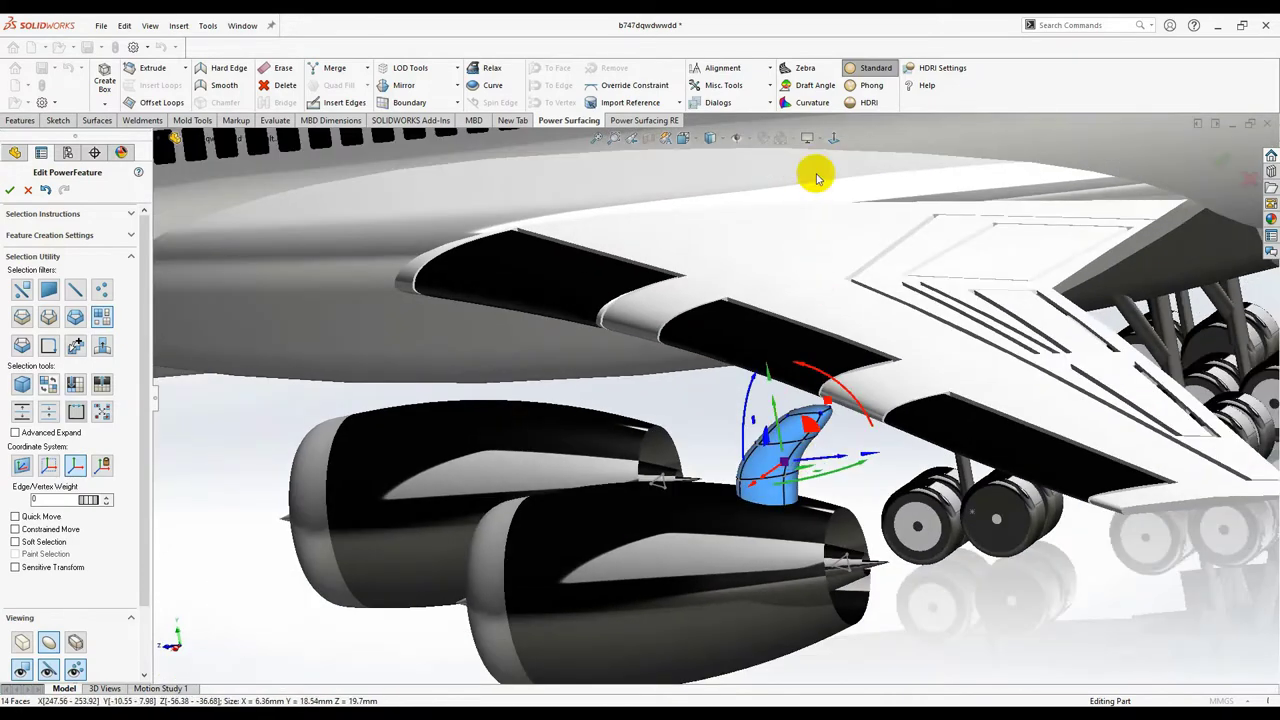
# Step: Select the pylon's two middle edge loops one after the other and shift them rearward in the side view
pyautogui.click(837, 139)
pyautogui.rightClick(811, 456)
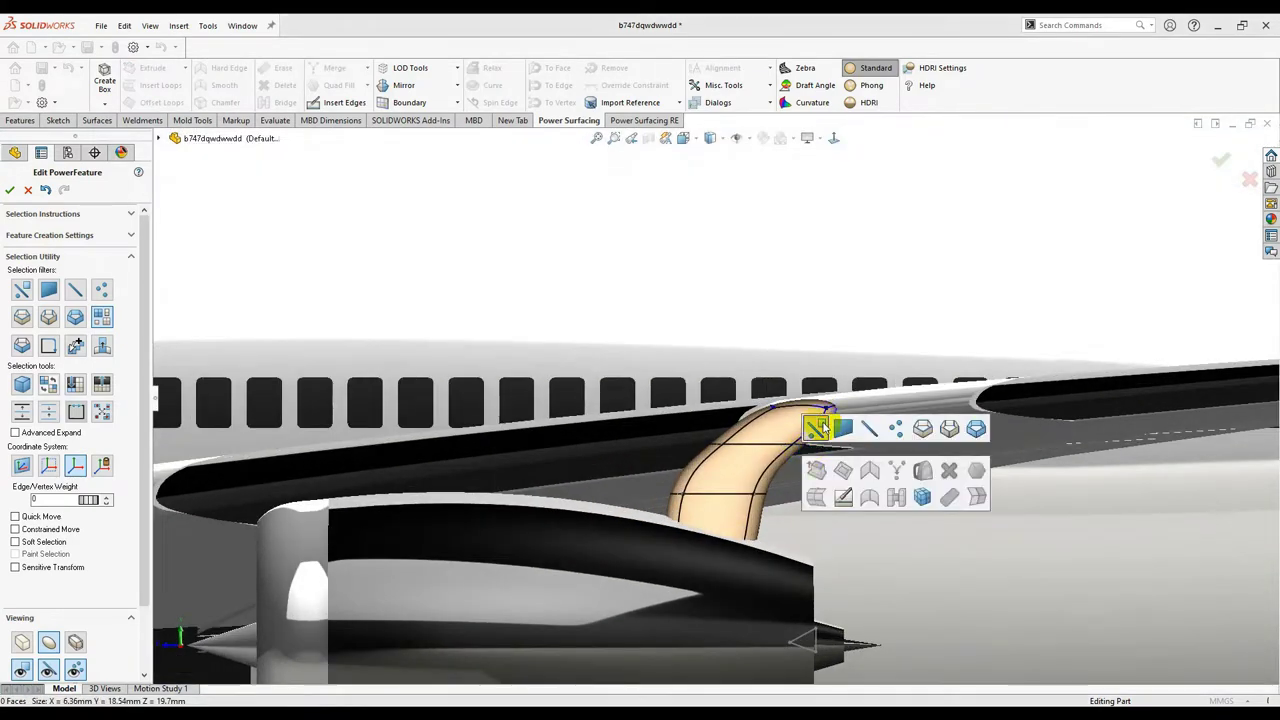
pyautogui.click(820, 427)
pyautogui.scroll(-4, 822, 430)
pyautogui.rightClick(758, 520)
pyautogui.click(746, 512)
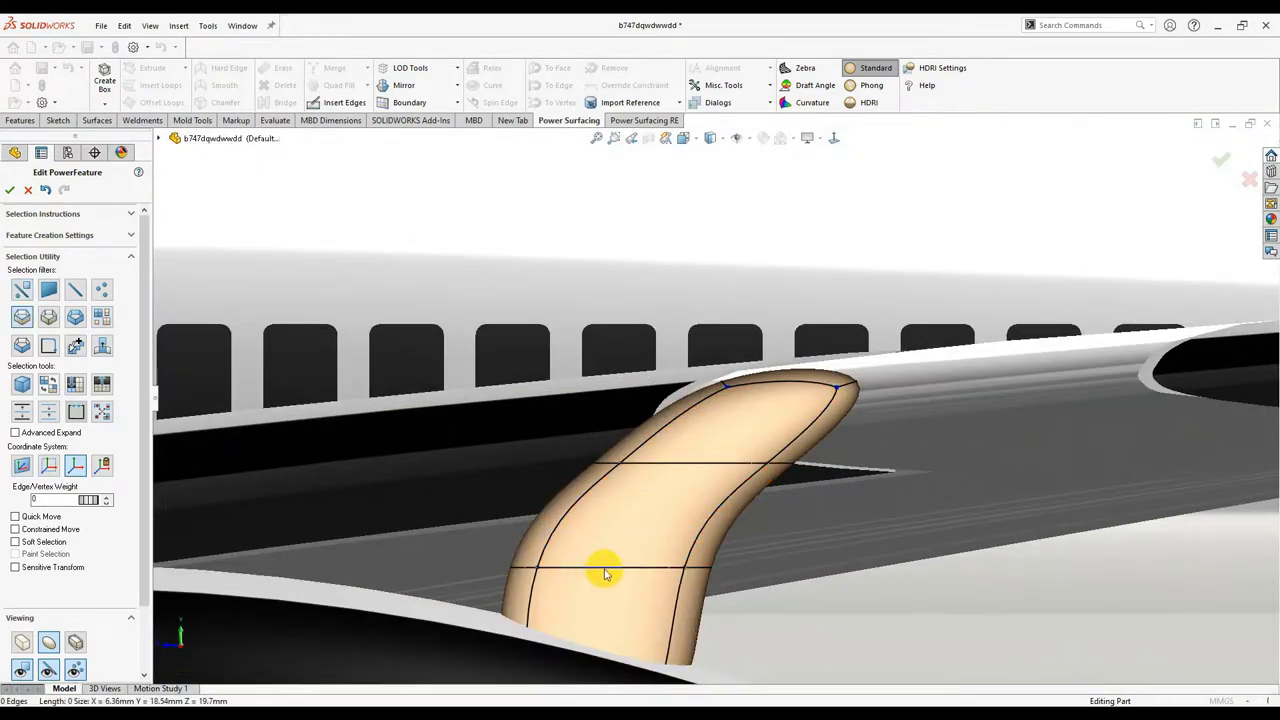
pyautogui.click(604, 568)
pyautogui.scroll(4, 641, 541)
pyautogui.moveTo(618, 441); pyautogui.dragTo(727, 464)
pyautogui.moveTo(662, 404); pyautogui.dragTo(806, 429)
# Step: Select the pylon's top face and move it rearward beneath the wing, bringing the body's length to about 33 mm
pyautogui.scroll(1, 798, 430)
pyautogui.scroll(-3, 798, 430)
pyautogui.click(742, 372)
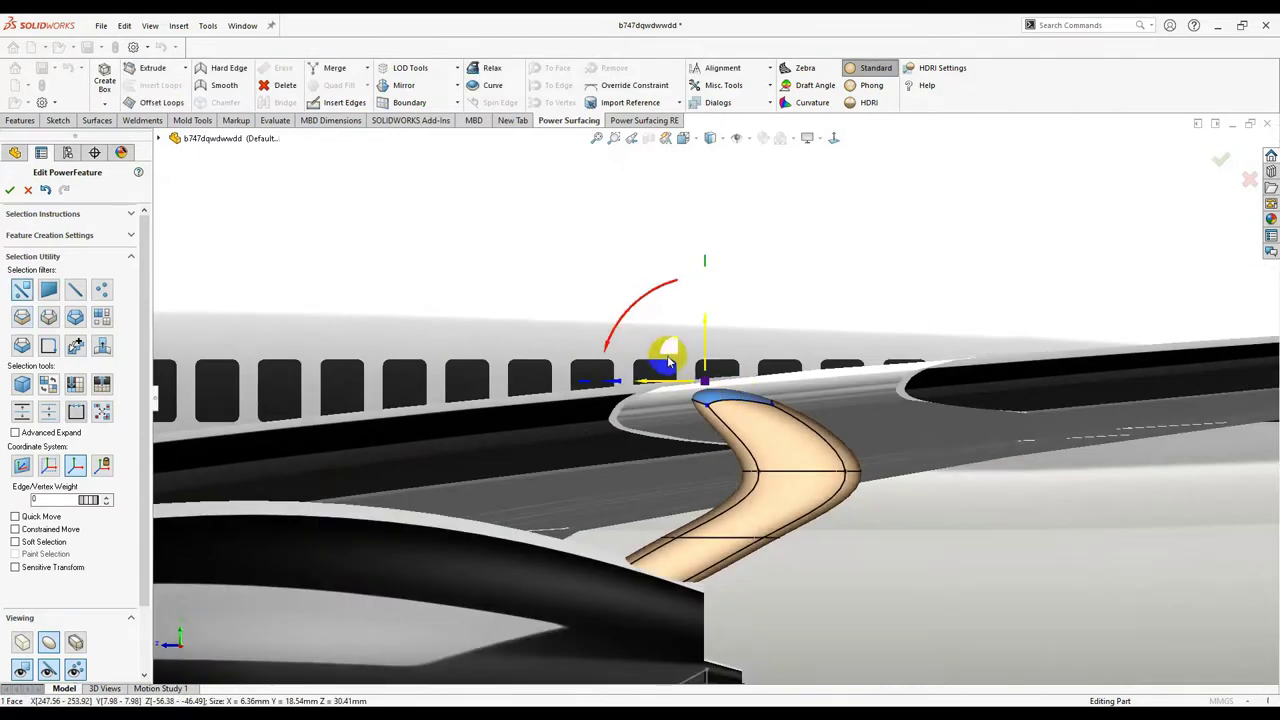
pyautogui.moveTo(668, 363); pyautogui.dragTo(843, 358)
pyautogui.moveTo(748, 475); pyautogui.dragTo(625, 492, button='middle')
pyautogui.moveTo(781, 508); pyautogui.dragTo(790, 510, button='middle')
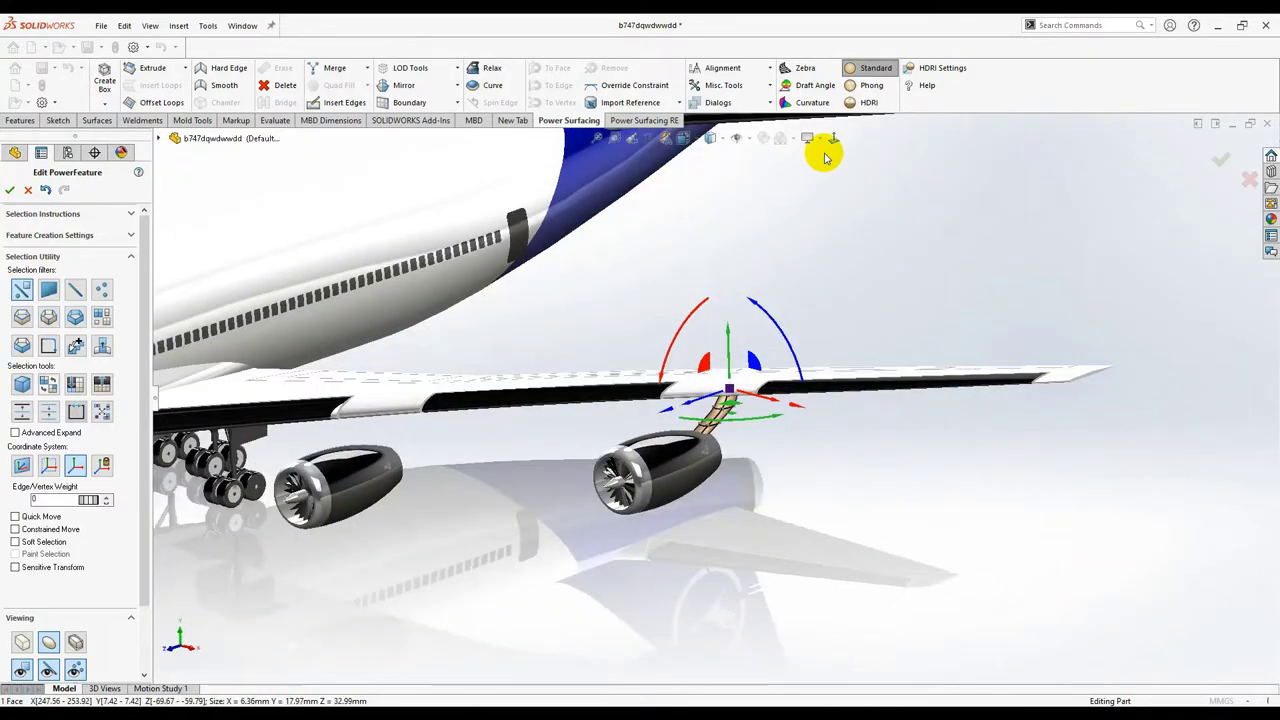
# Step: Select the whole pylon body and widen it sideways to about 10.9 mm
pyautogui.click(834, 139)
pyautogui.scroll(-8, 714, 412)
pyautogui.click(285, 405)
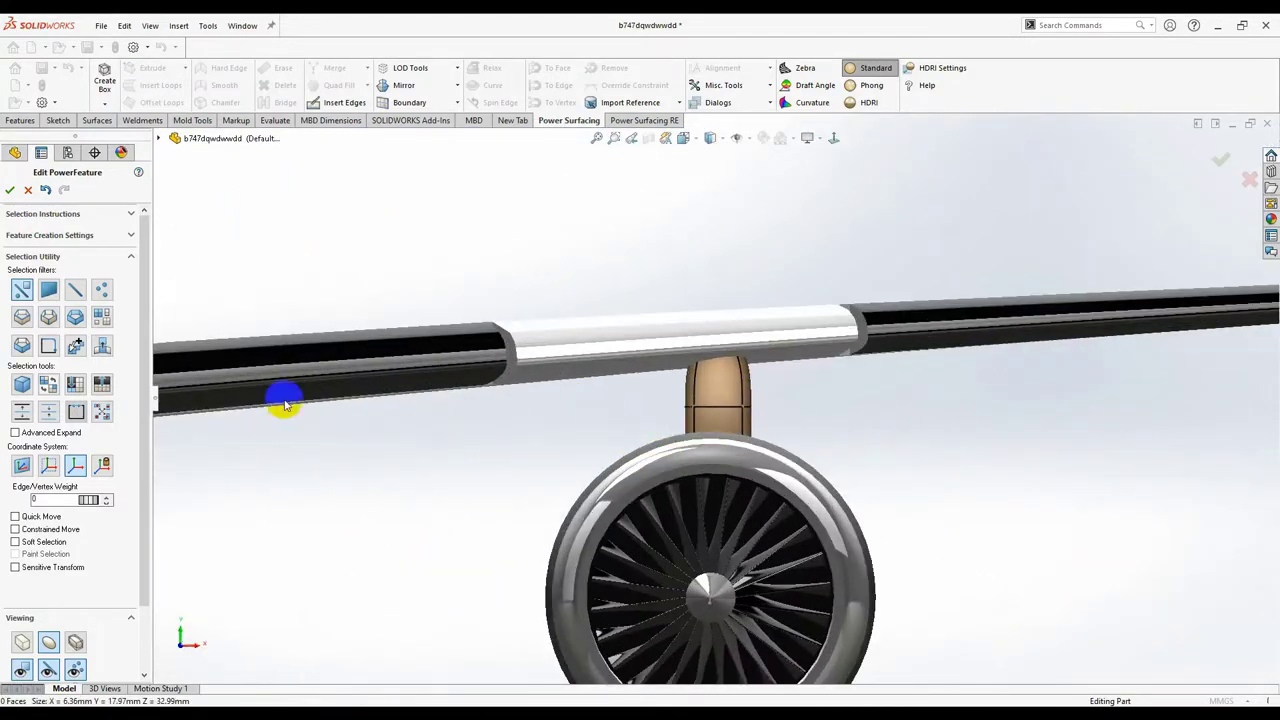
pyautogui.click(730, 410)
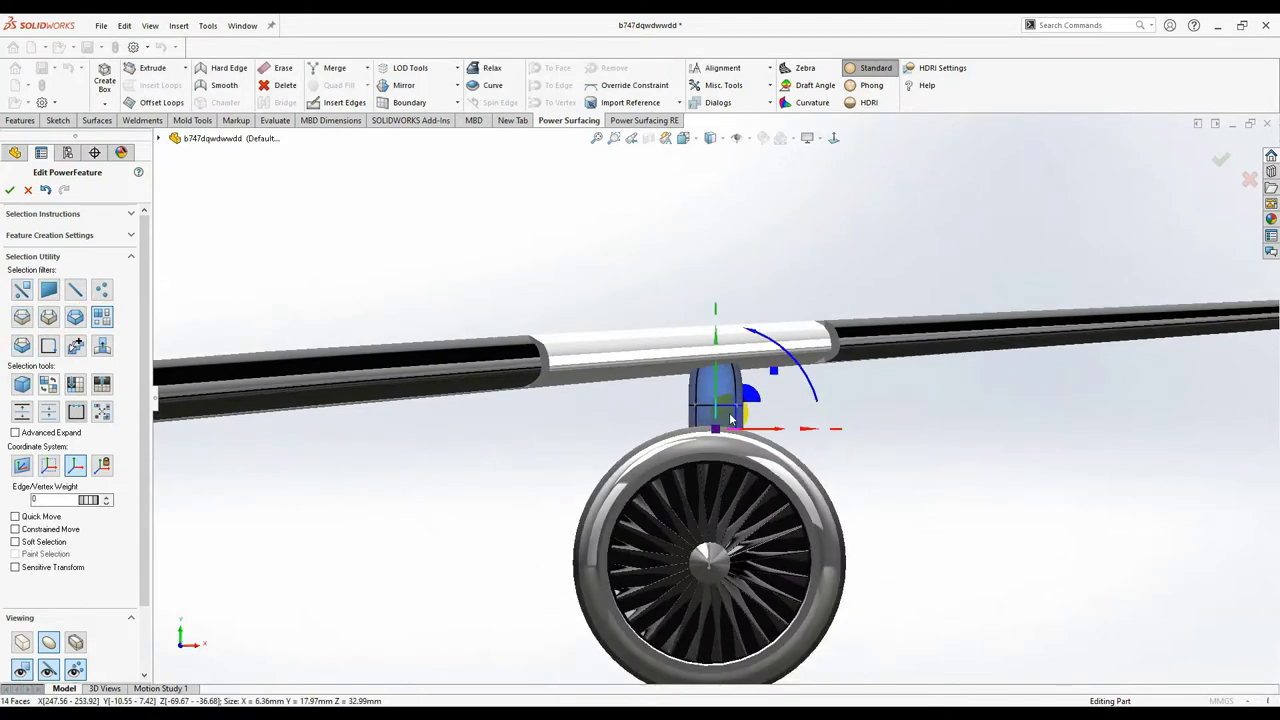
pyautogui.moveTo(801, 431); pyautogui.dragTo(797, 437)
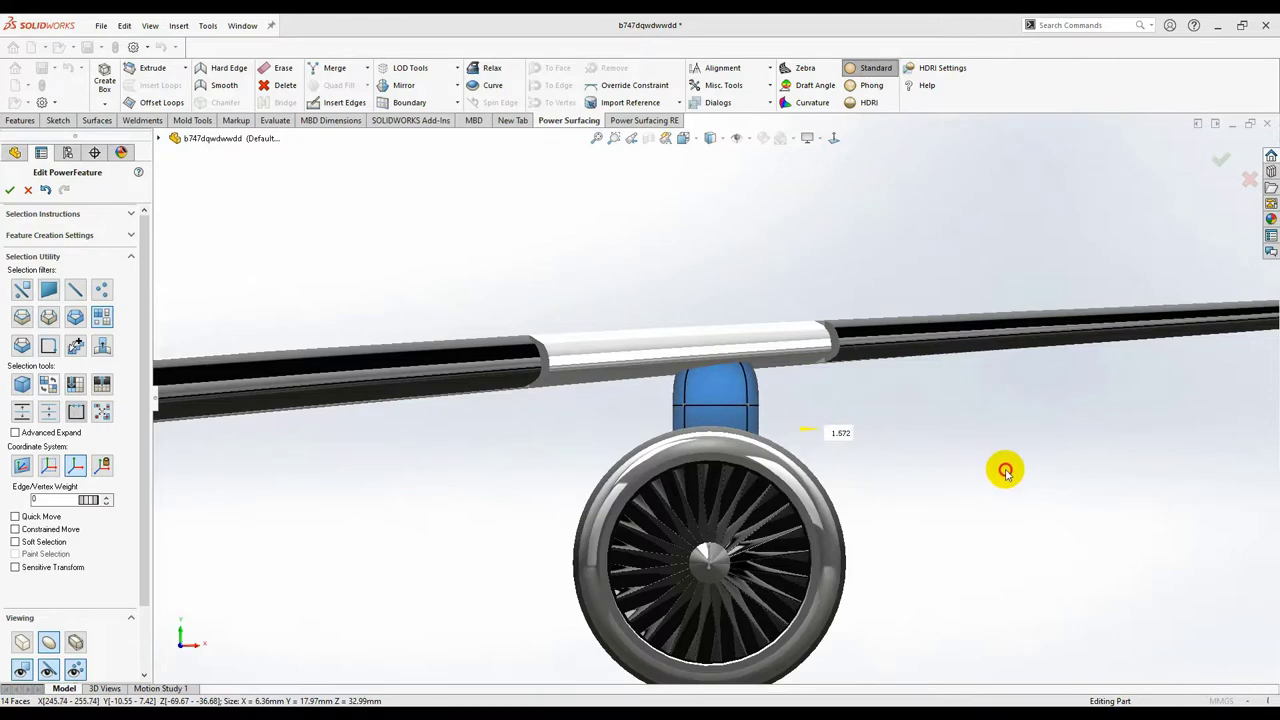
pyautogui.moveTo(1006, 472); pyautogui.dragTo(1039, 466)
# Step: Select the pylon's two lower front vertices and raise them to follow the engine's top surface
pyautogui.rightClick(1041, 465)
pyautogui.click(1052, 427)
pyautogui.moveTo(950, 424); pyautogui.dragTo(803, 538, button='middle')
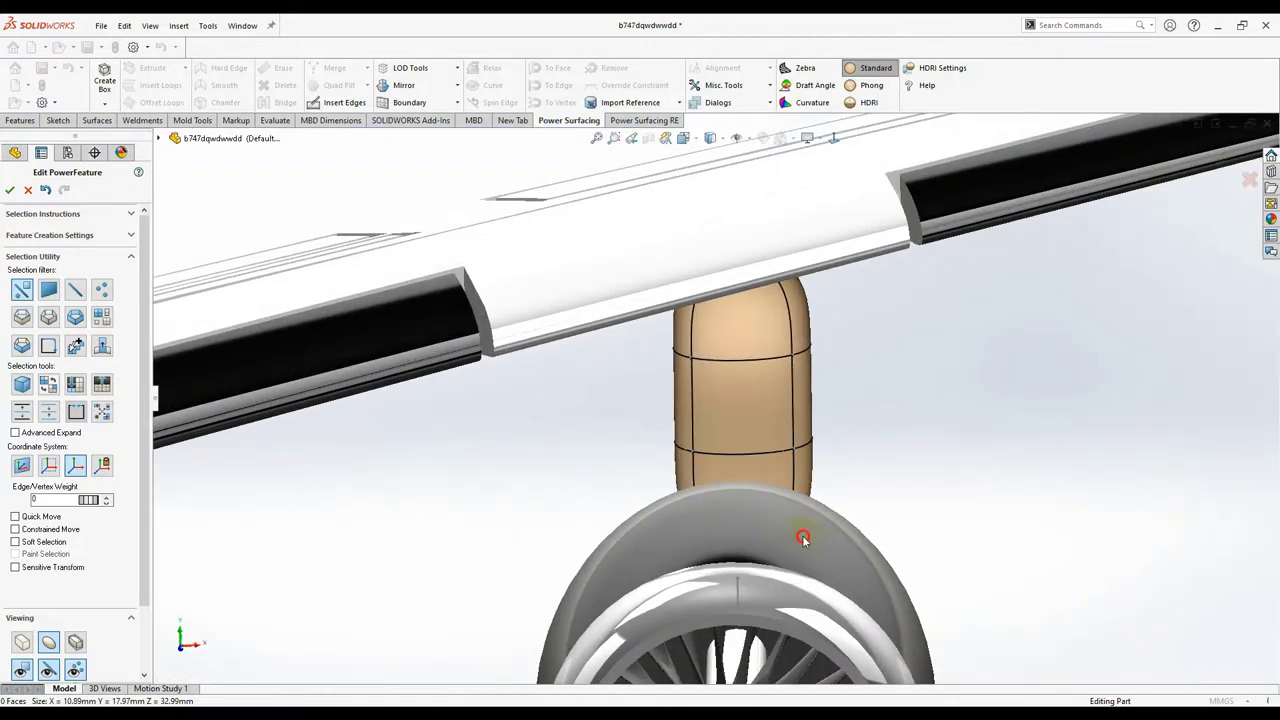
pyautogui.moveTo(803, 538); pyautogui.dragTo(663, 597)
pyautogui.moveTo(766, 557); pyautogui.dragTo(642, 520, button='middle')
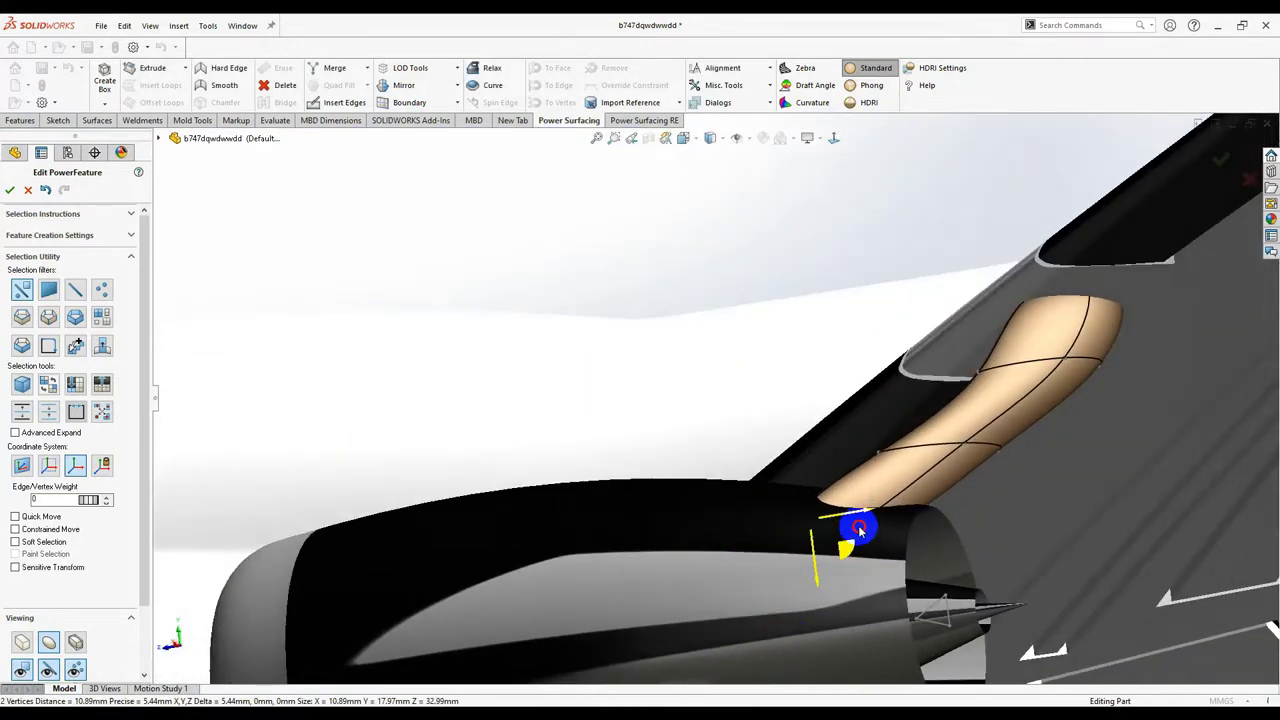
pyautogui.moveTo(851, 528); pyautogui.dragTo(838, 380, button='middle')
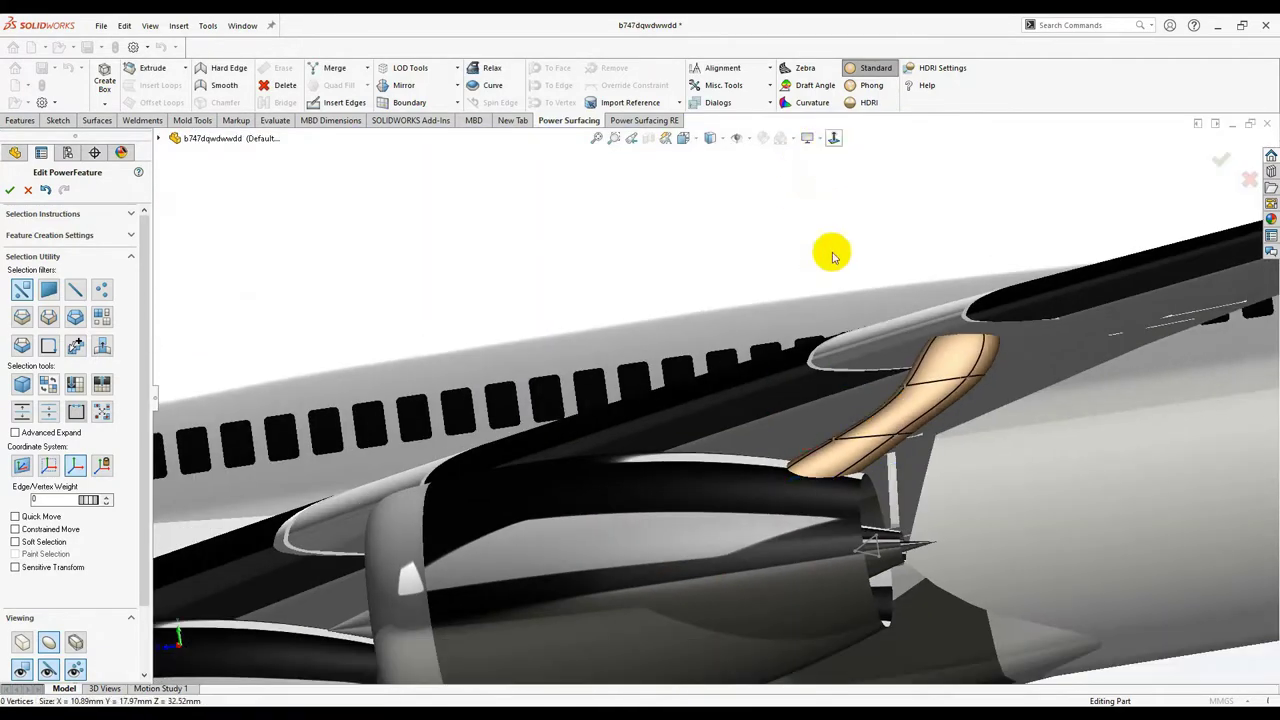
pyautogui.scroll(7, 786, 322)
pyautogui.scroll(-3, 762, 388)
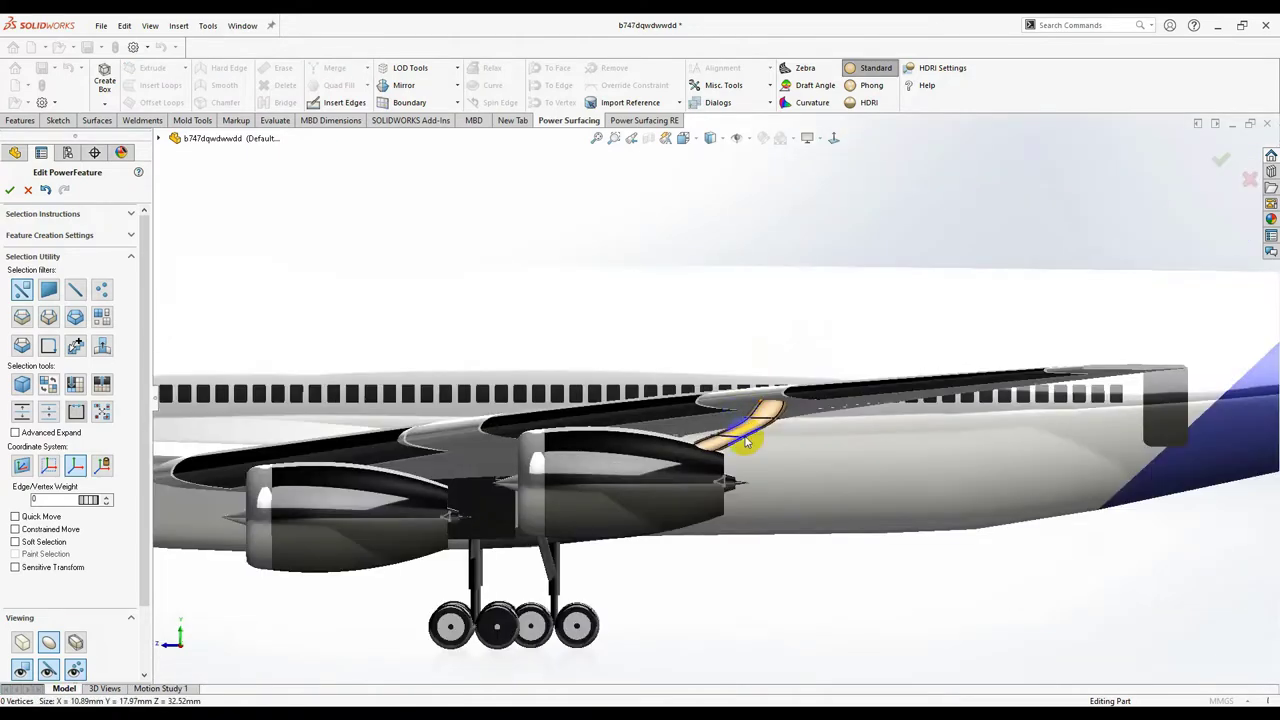
# Step: Move the pylon's lower and upper middle edge loops forward and upward to smooth its curve toward the wing
pyautogui.scroll(5, 745, 441)
pyautogui.click(729, 437)
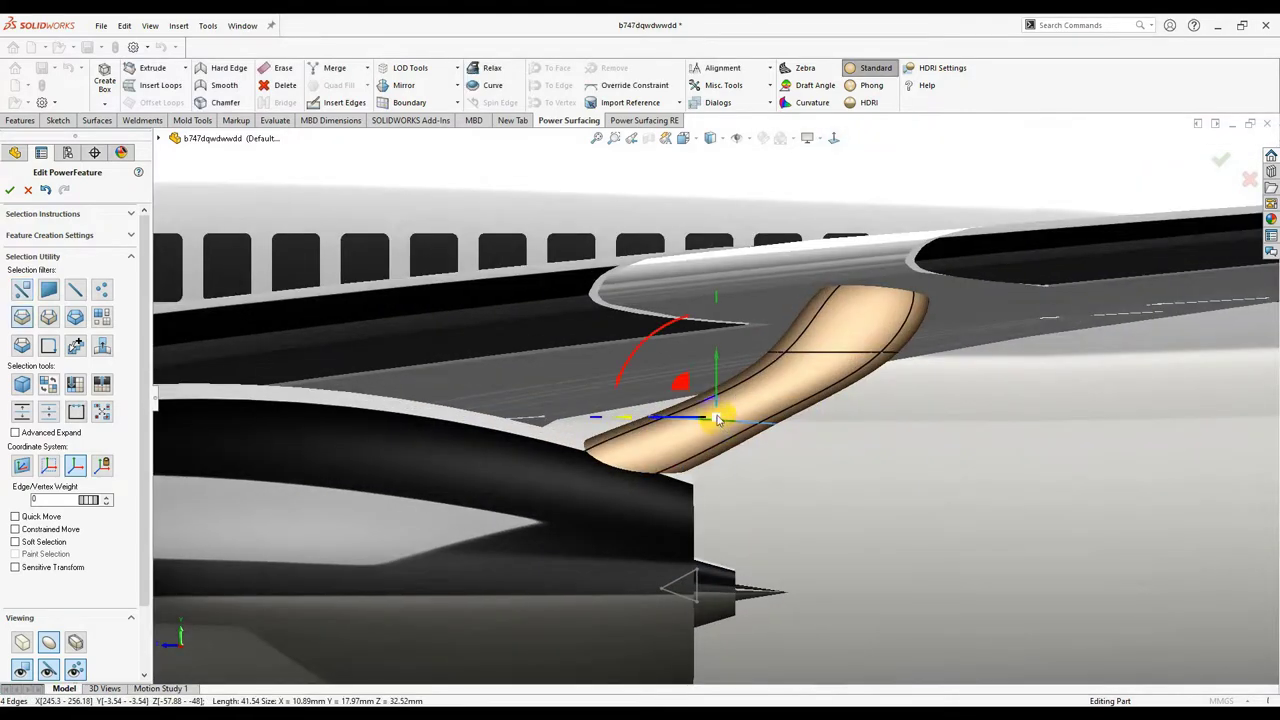
pyautogui.moveTo(659, 358); pyautogui.dragTo(642, 330)
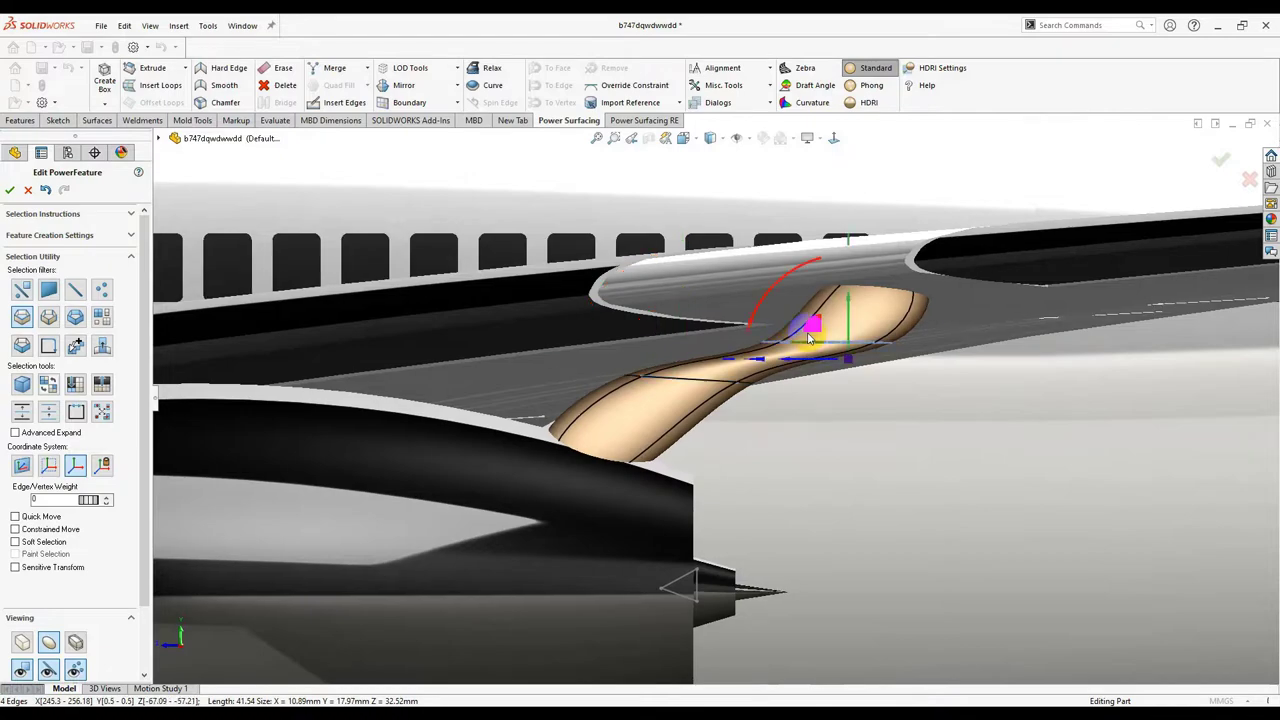
pyautogui.moveTo(748, 302); pyautogui.dragTo(684, 294)
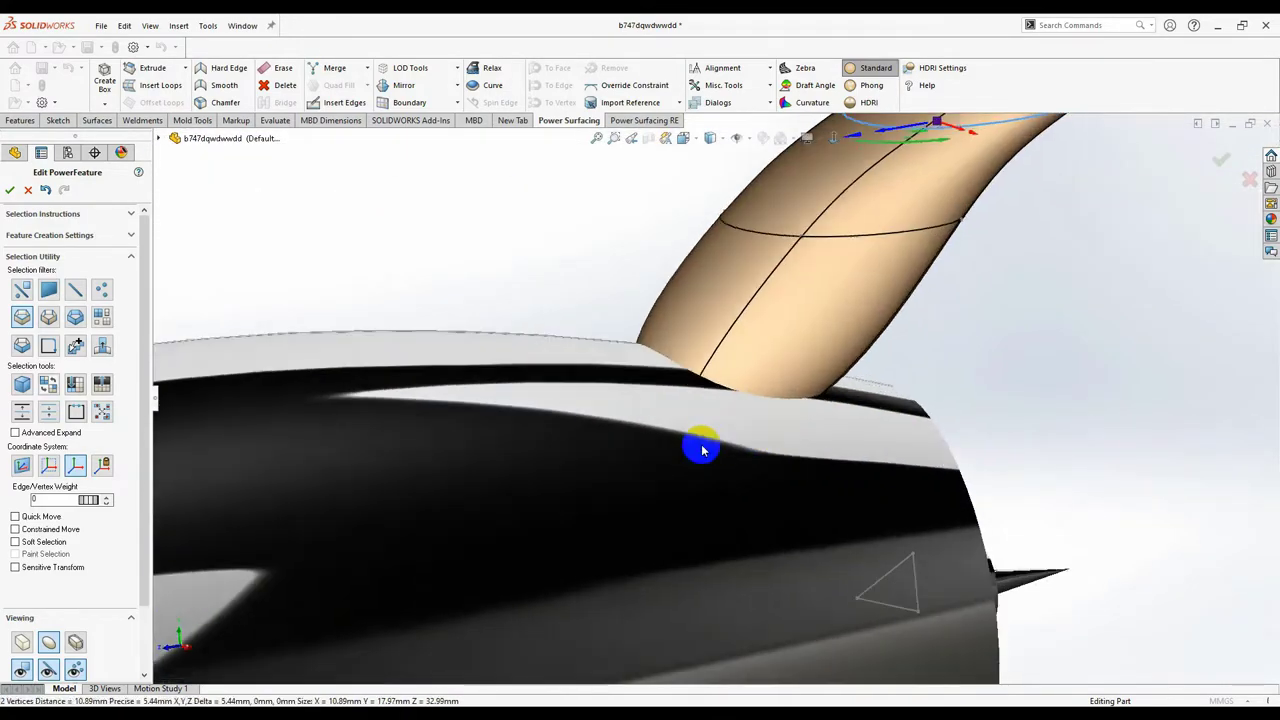
# Step: With the model in wireframe, enlarge the pylon's bottom face until the body measures about 19.6 x 19.4 x 36.3 mm
pyautogui.scroll(4, 511, 483)
pyautogui.moveTo(657, 466); pyautogui.dragTo(745, 445, button='middle')
pyautogui.click(742, 413)
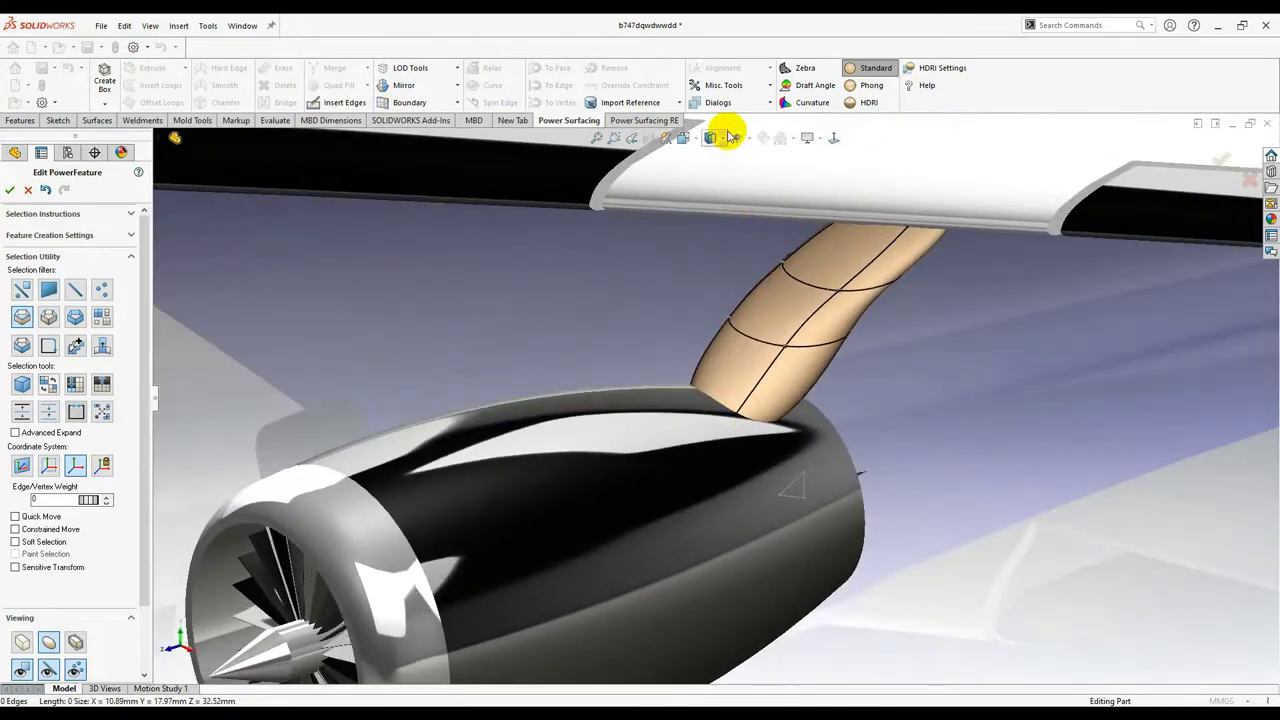
pyautogui.click(715, 288)
pyautogui.moveTo(773, 473)
pyautogui.mouseDown(button='middle')
pyautogui.moveTo(772, 389)
pyautogui.moveTo(687, 398)
pyautogui.moveTo(705, 384)
pyautogui.mouseUp(button='middle')
pyautogui.click(714, 384)
pyautogui.rightClick(713, 382)
pyautogui.click(724, 353)
pyautogui.click(706, 378)
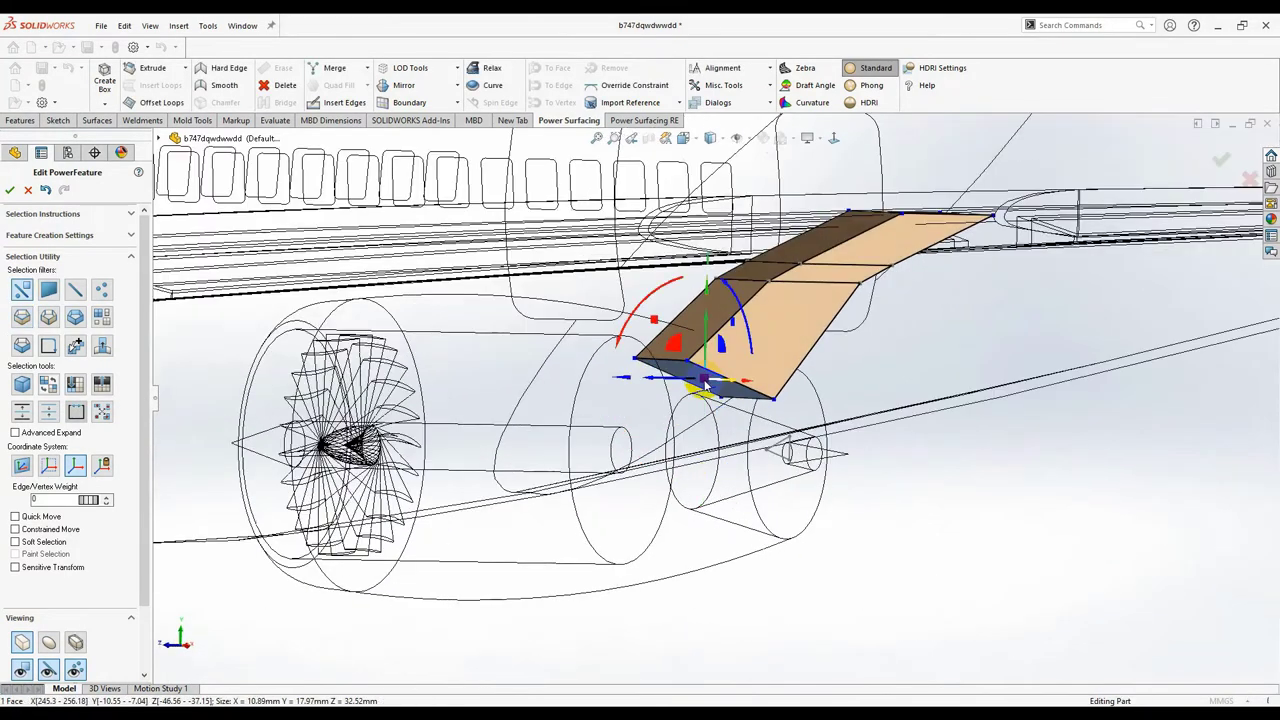
pyautogui.moveTo(705, 383); pyautogui.dragTo(709, 325)
pyautogui.moveTo(717, 167); pyautogui.dragTo(748, 45)
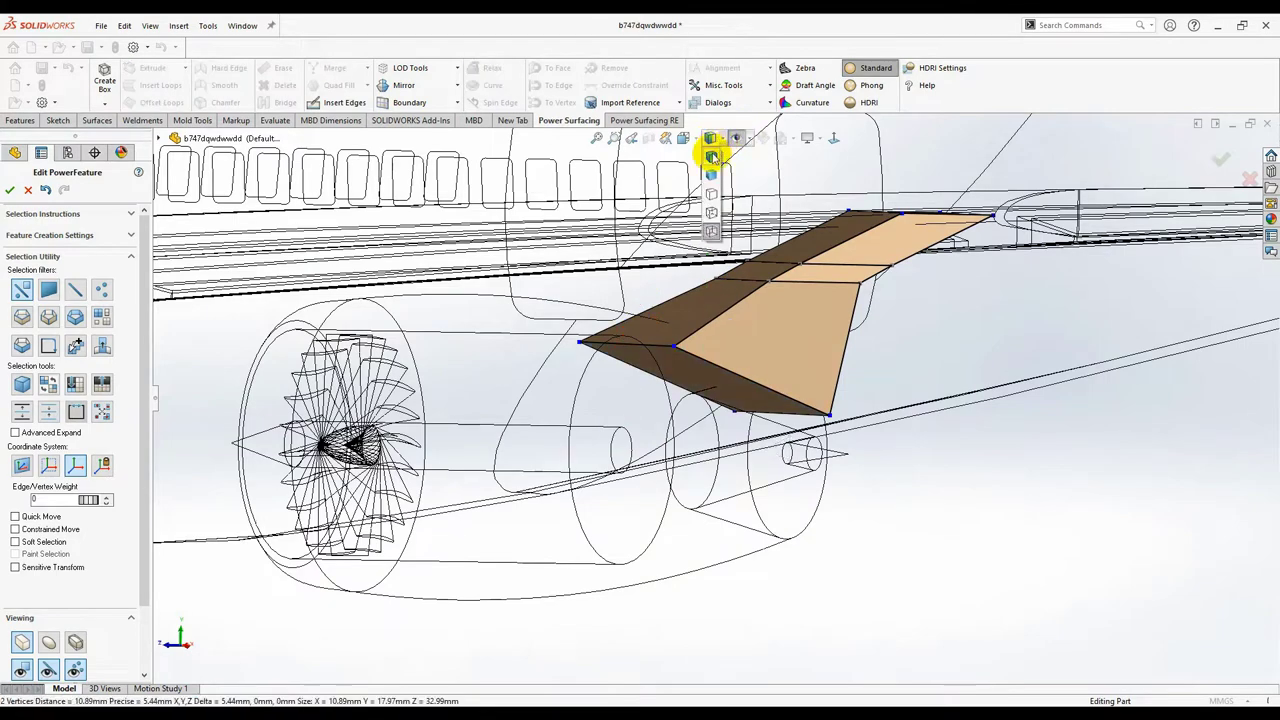
# Step: Restore the shaded-with-edges display and show the pylon as a smooth surface
pyautogui.click(712, 157)
pyautogui.click(75, 642)
pyautogui.moveTo(745, 430)
pyautogui.mouseDown(button='middle')
pyautogui.moveTo(797, 429)
pyautogui.moveTo(820, 503)
pyautogui.moveTo(810, 495)
pyautogui.mouseUp(button='middle')
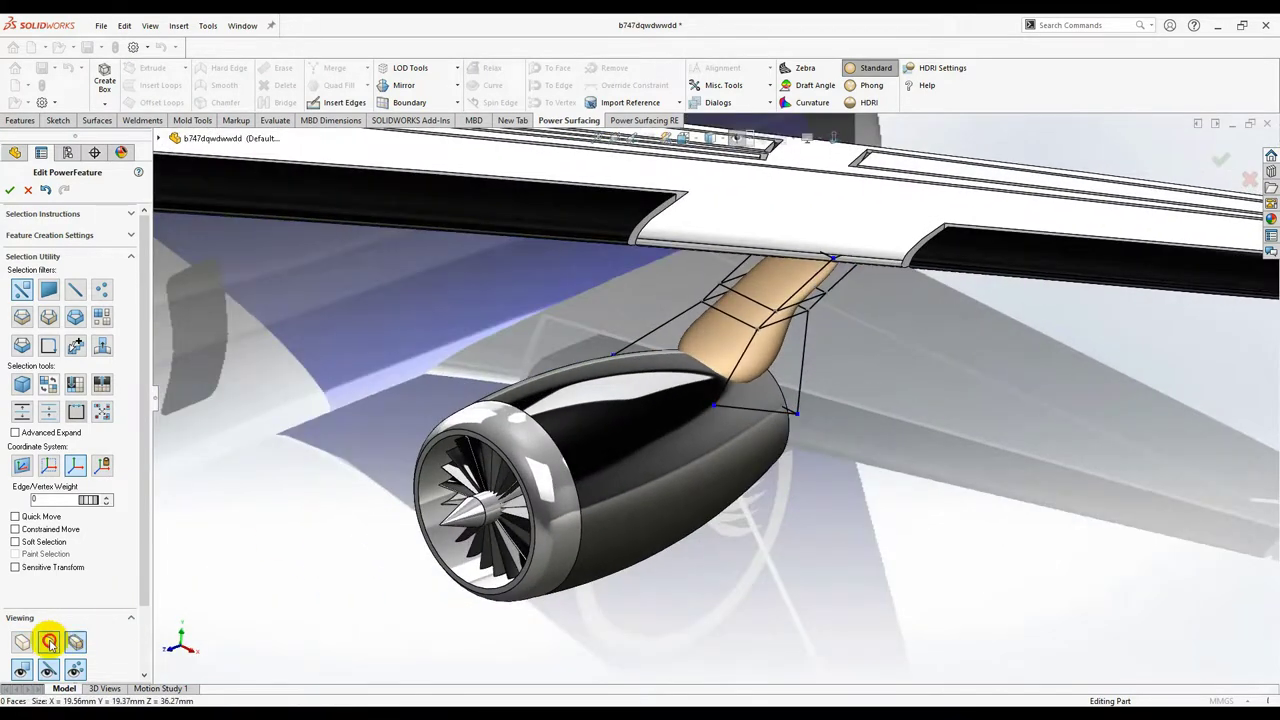
pyautogui.scroll(-5, 740, 348)
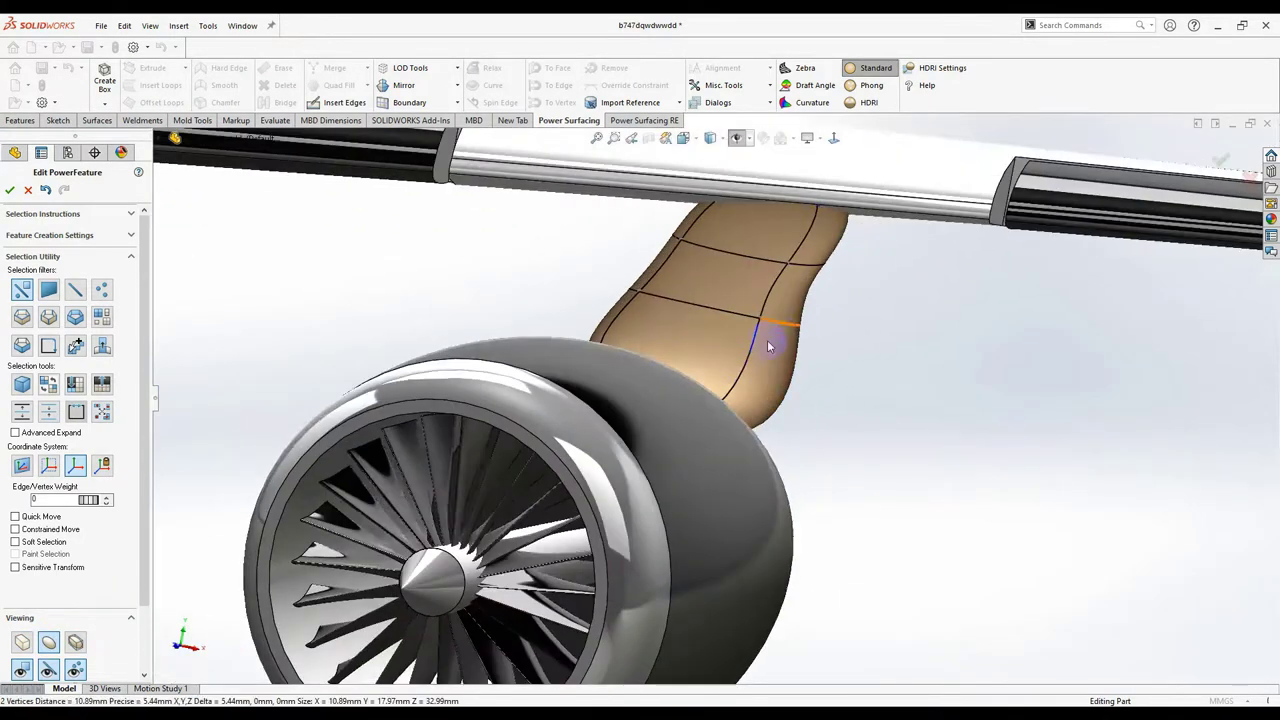
# Step: Select the lengthwise edges along both sides of the pylon's front face and set their edge weight to 17
pyautogui.click(782, 373)
pyautogui.moveTo(782, 373); pyautogui.dragTo(790, 351, button='middle')
pyautogui.rightClick(790, 351)
pyautogui.click(811, 358)
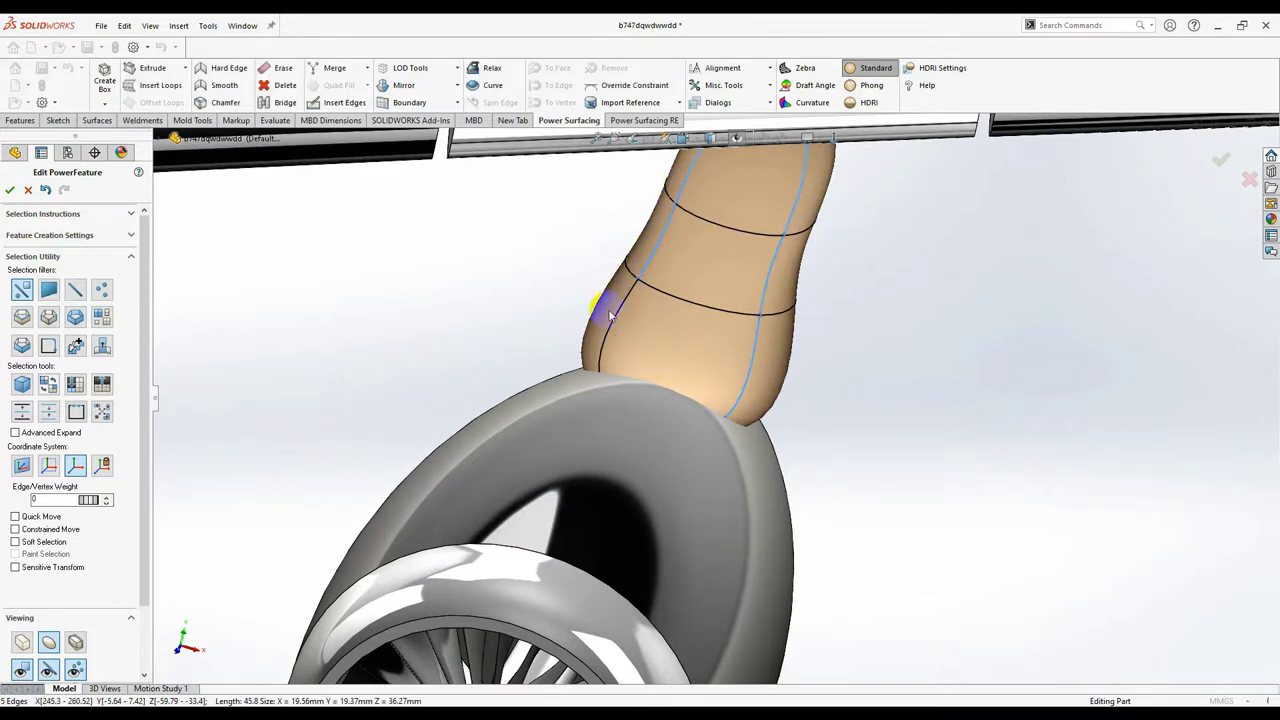
pyautogui.moveTo(740, 392); pyautogui.dragTo(614, 344, button='middle')
pyautogui.scroll(-2, 668, 328)
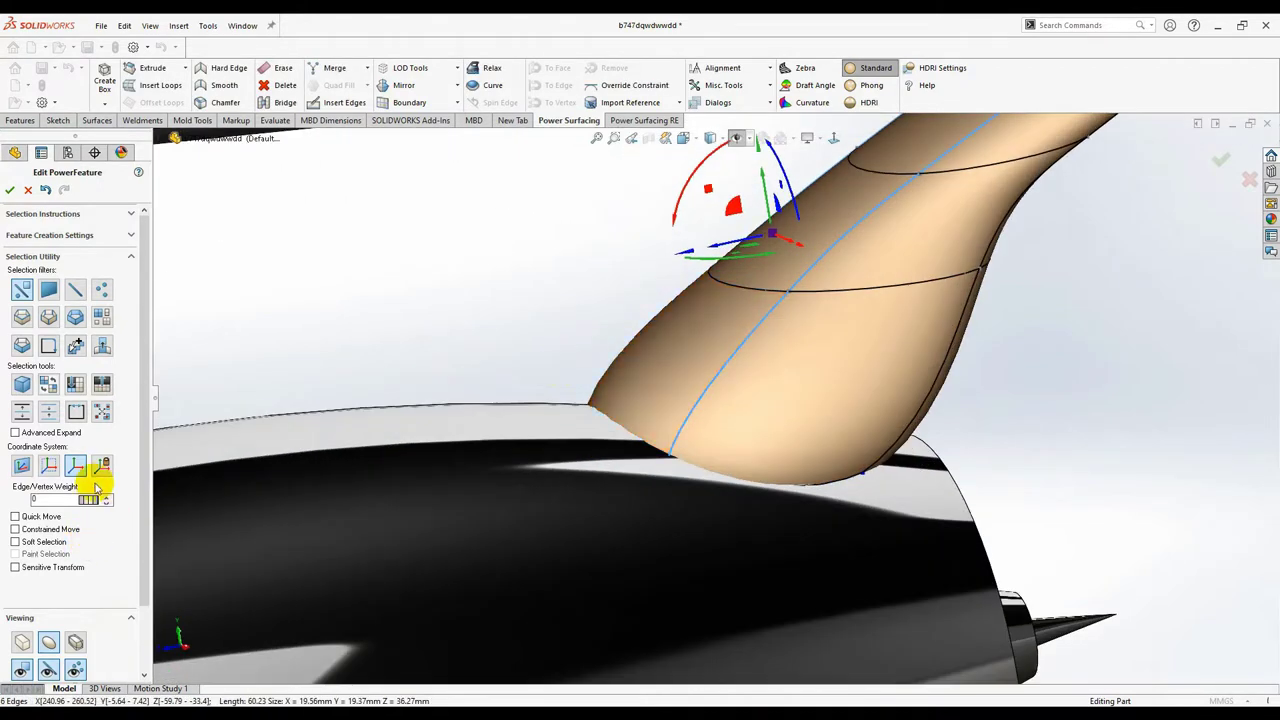
pyautogui.click(114, 505)
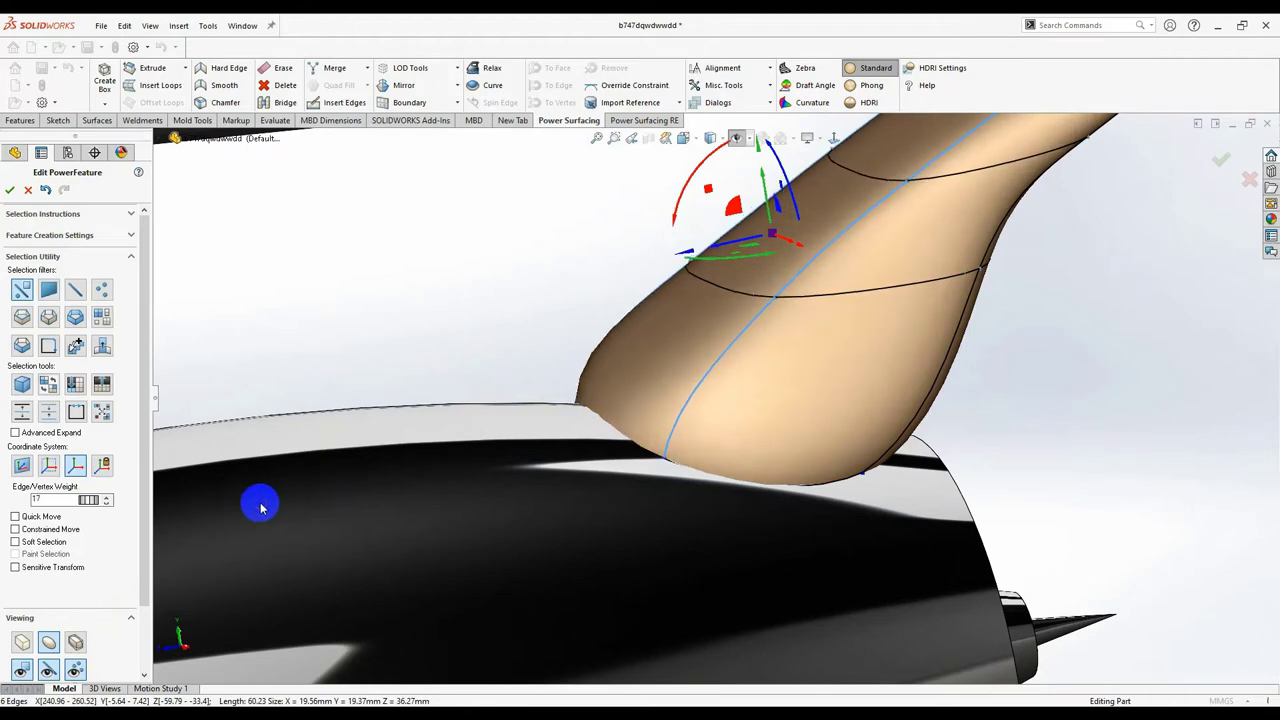
# Step: Show the pylon as its control cage, select the vertices of both middle loops and scale them down to narrow its waist
pyautogui.moveTo(260, 508); pyautogui.dragTo(838, 345, button='middle')
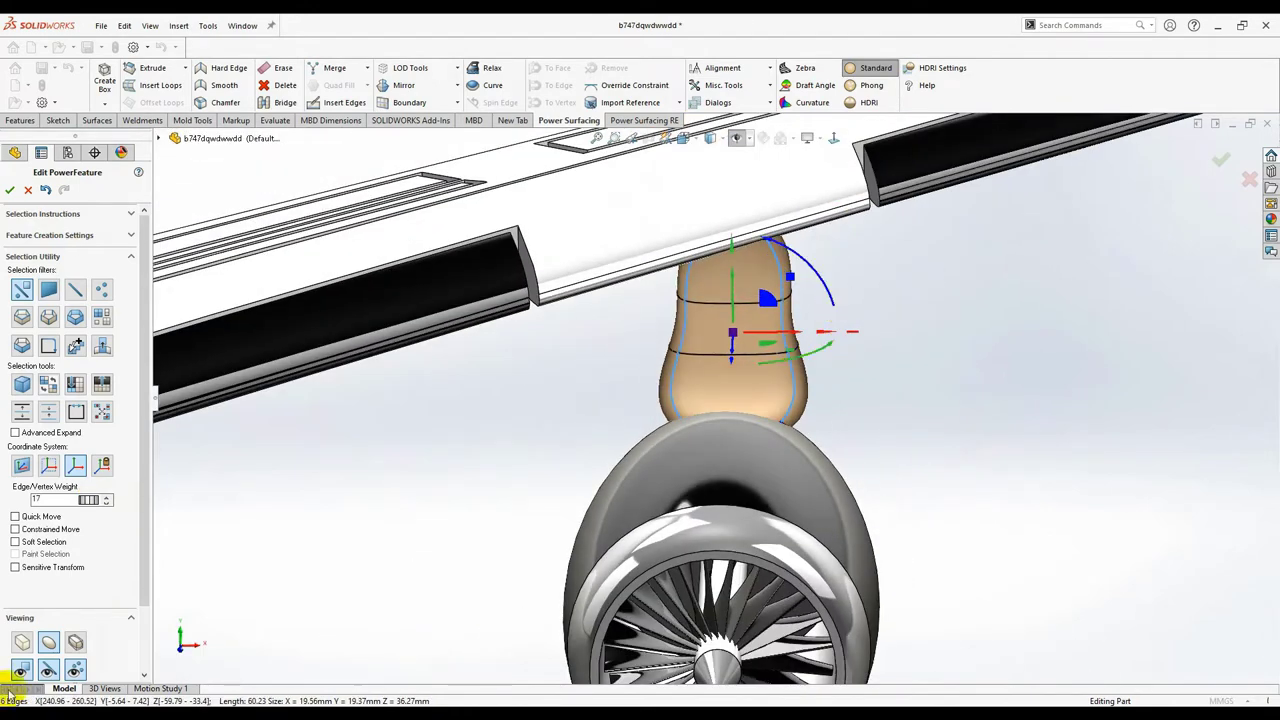
pyautogui.click(24, 641)
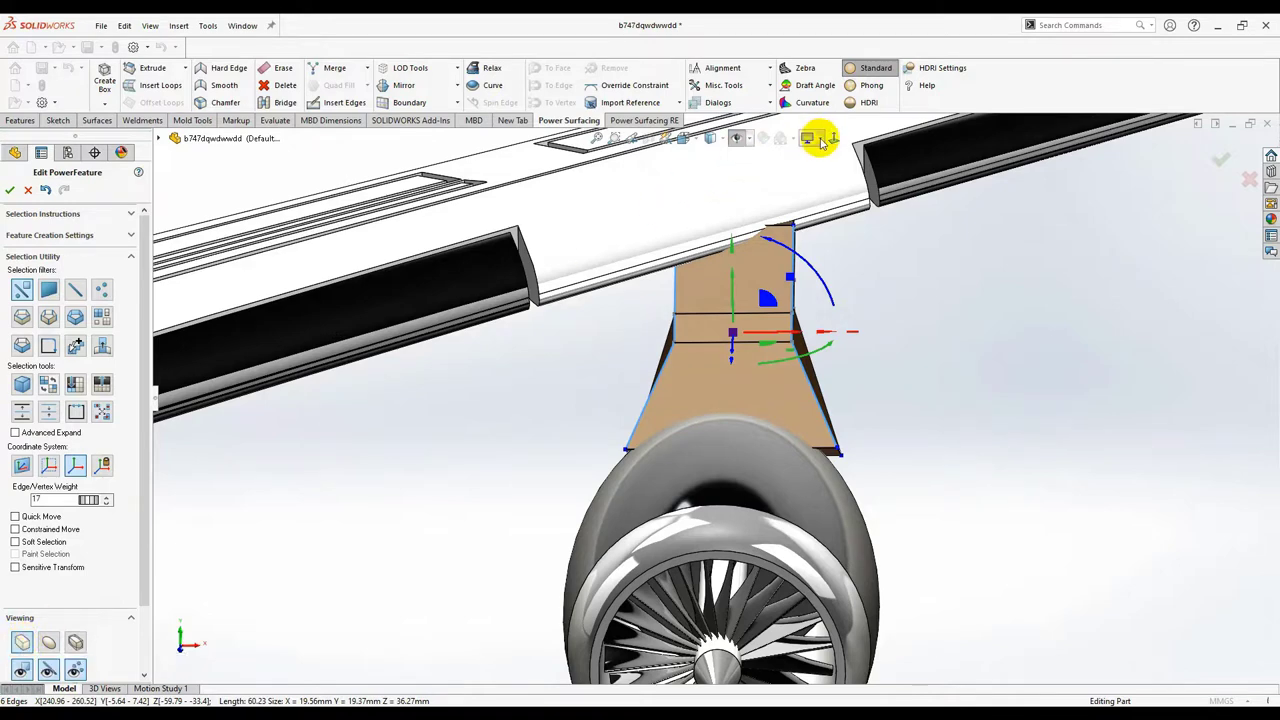
pyautogui.moveTo(920, 380); pyautogui.dragTo(863, 320, button='middle')
pyautogui.scroll(-3, 840, 362)
pyautogui.click(848, 388)
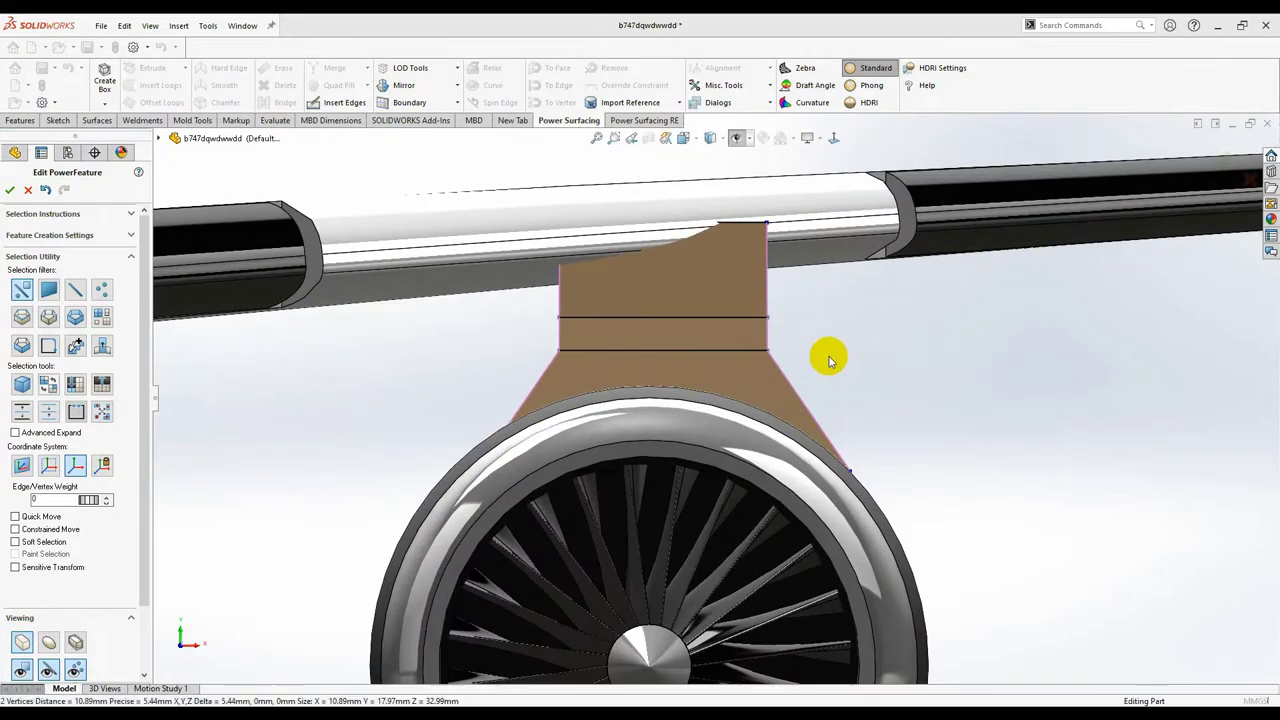
pyautogui.moveTo(819, 290); pyautogui.dragTo(738, 375)
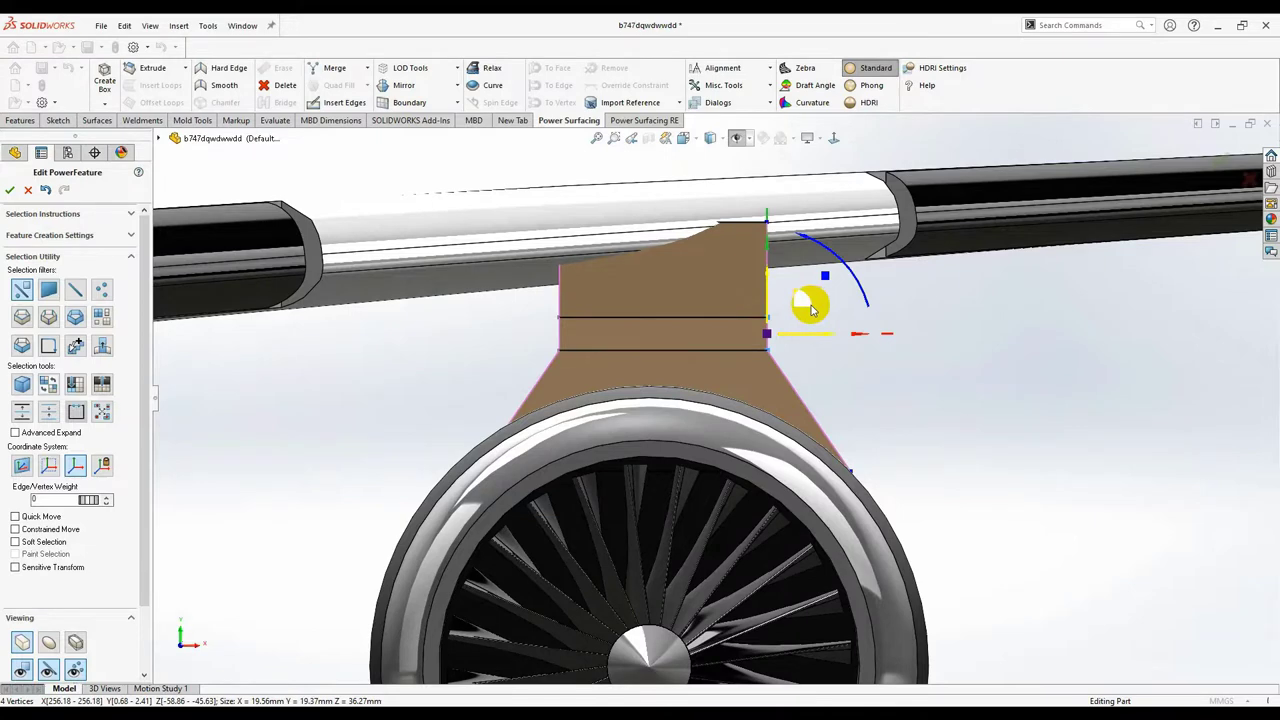
pyautogui.moveTo(595, 376); pyautogui.dragTo(485, 377)
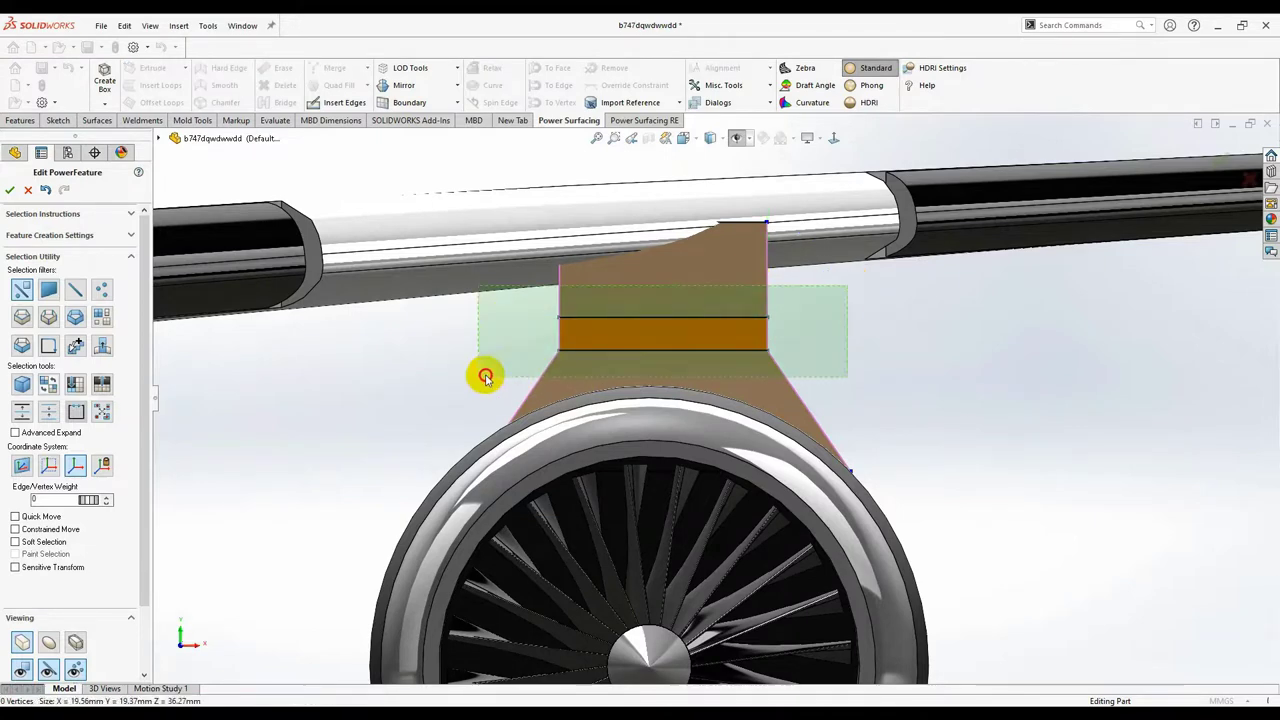
pyautogui.moveTo(660, 336); pyautogui.dragTo(669, 397)
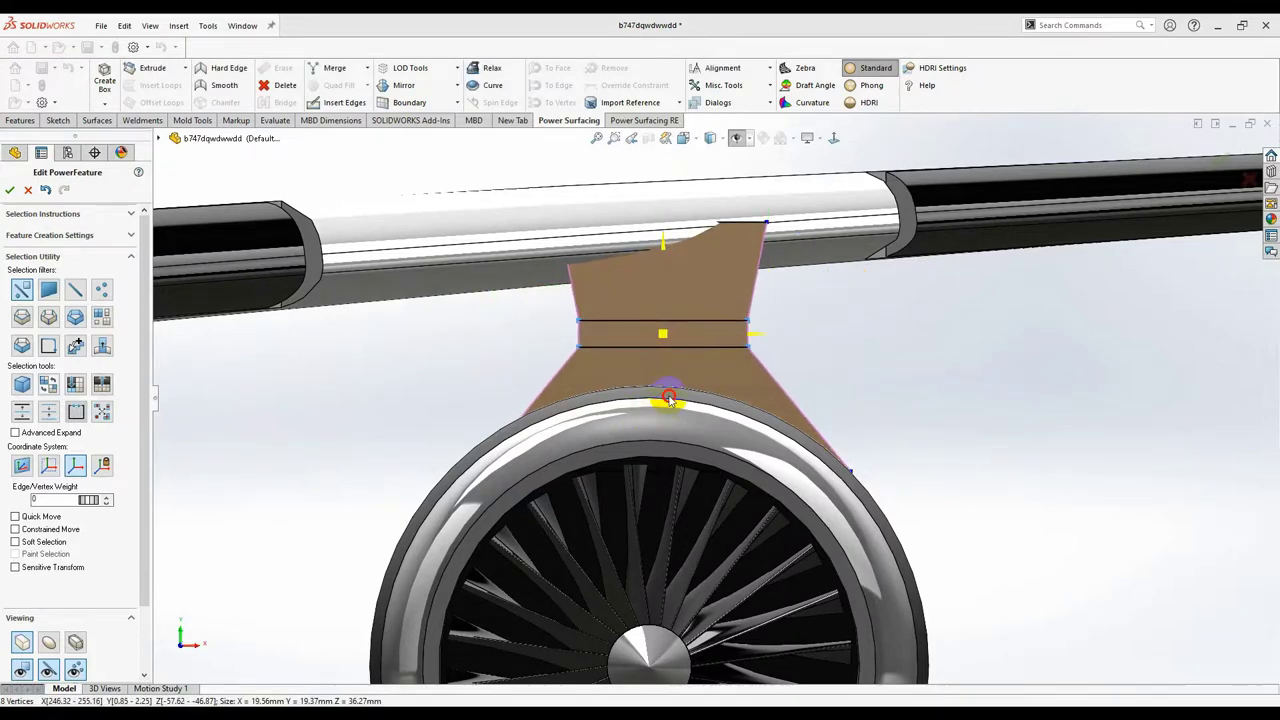
# Step: Select the four vertices at the pylon's top and scale them down to narrow the end beneath the wing
pyautogui.scroll(2, 707, 398)
pyautogui.click(771, 289)
pyautogui.scroll(-2, 771, 289)
pyautogui.moveTo(510, 338); pyautogui.dragTo(434, 349)
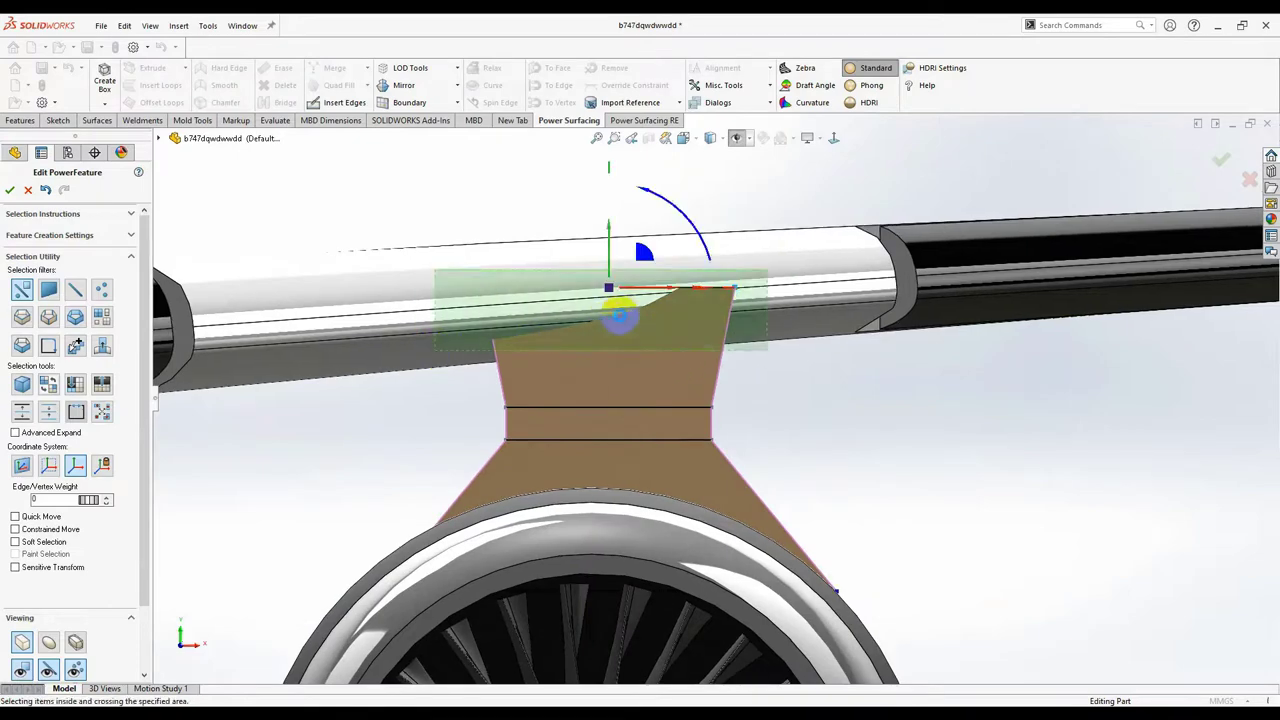
pyautogui.moveTo(608, 288); pyautogui.dragTo(581, 394)
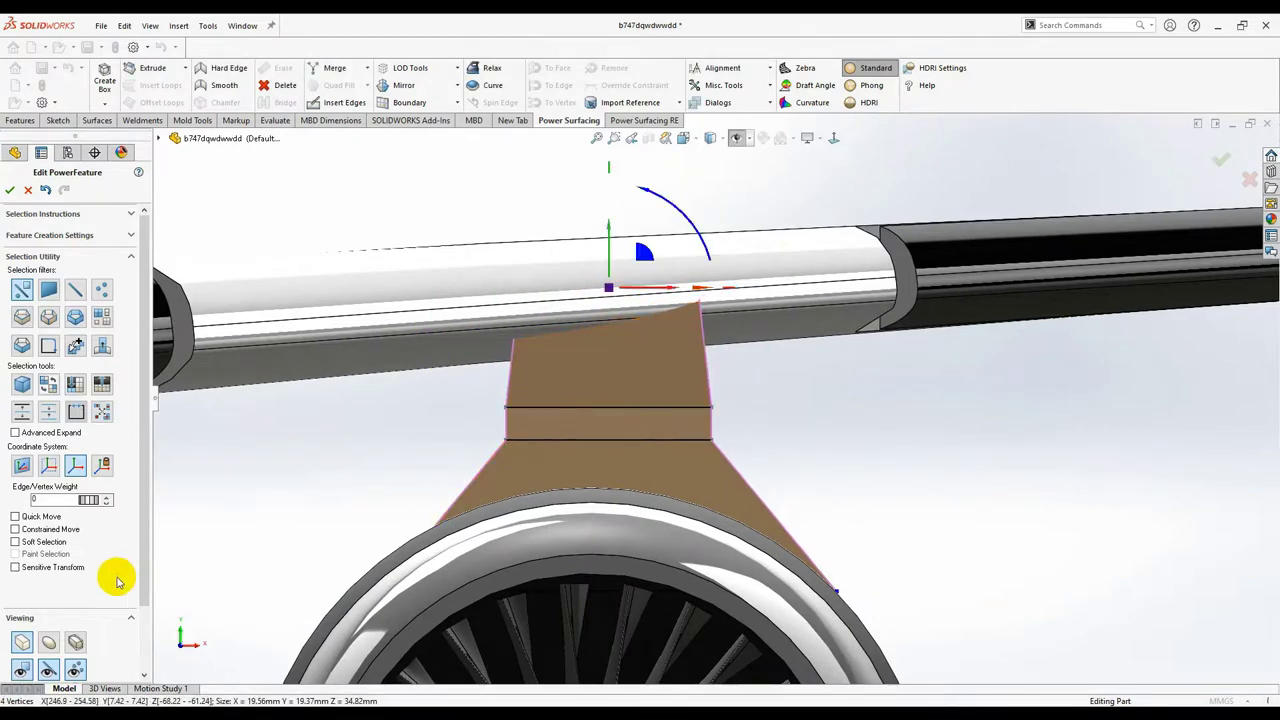
# Step: Show the pylon as a smooth surface and inspect how its base meets the engine
pyautogui.scroll(6, 586, 491)
pyautogui.moveTo(804, 449); pyautogui.dragTo(643, 423, button='middle')
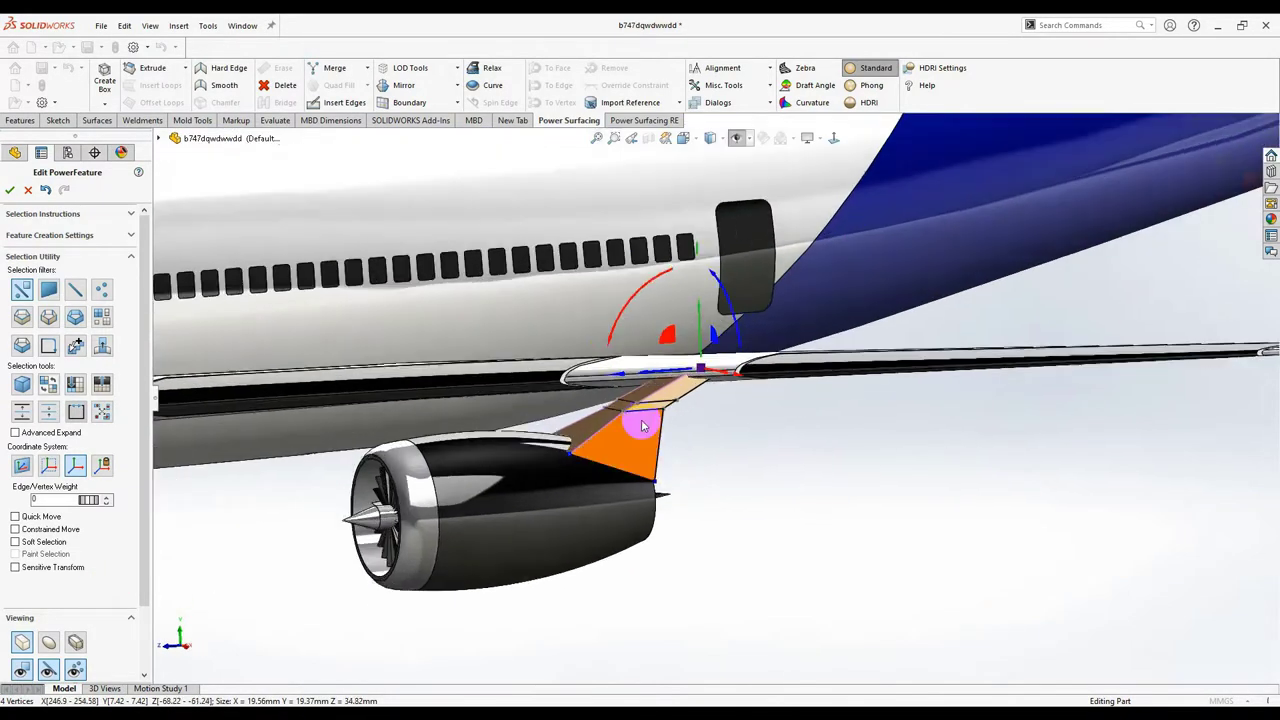
pyautogui.scroll(-5, 680, 391)
pyautogui.press('s')
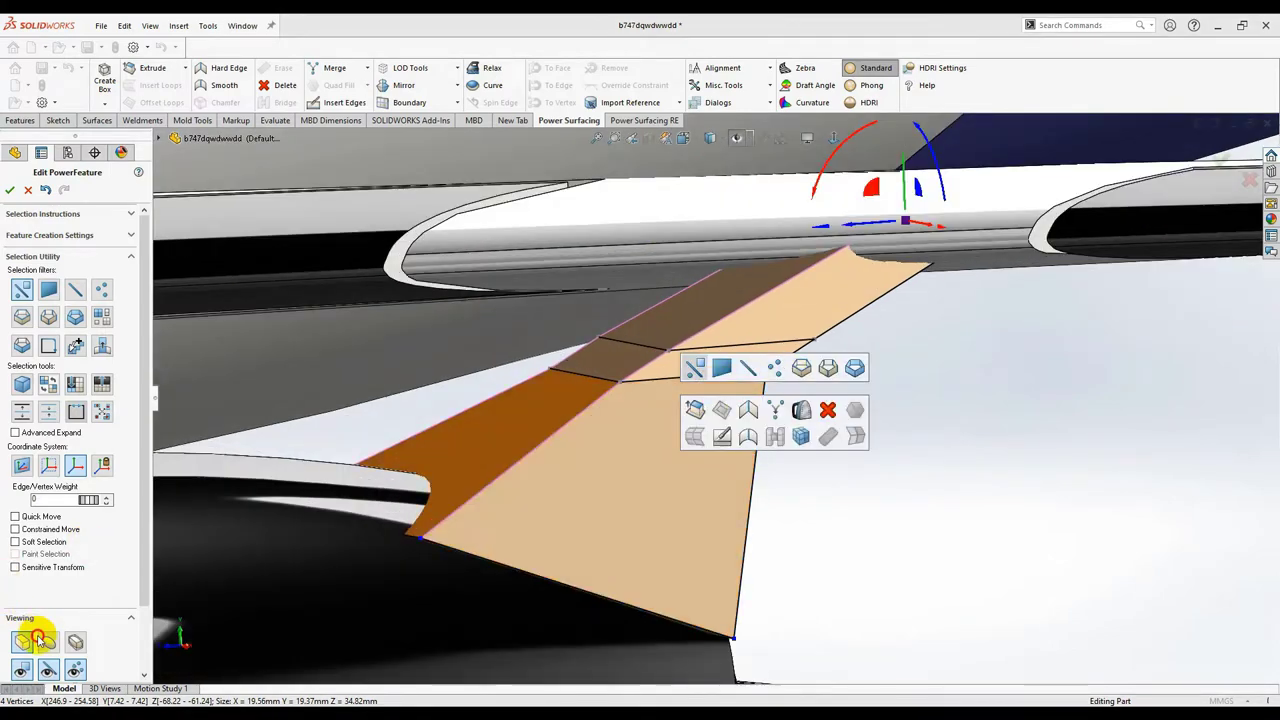
pyautogui.click(44, 641)
pyautogui.moveTo(770, 470); pyautogui.dragTo(749, 486, button='middle')
pyautogui.scroll(-8, 706, 400)
pyautogui.press('s')
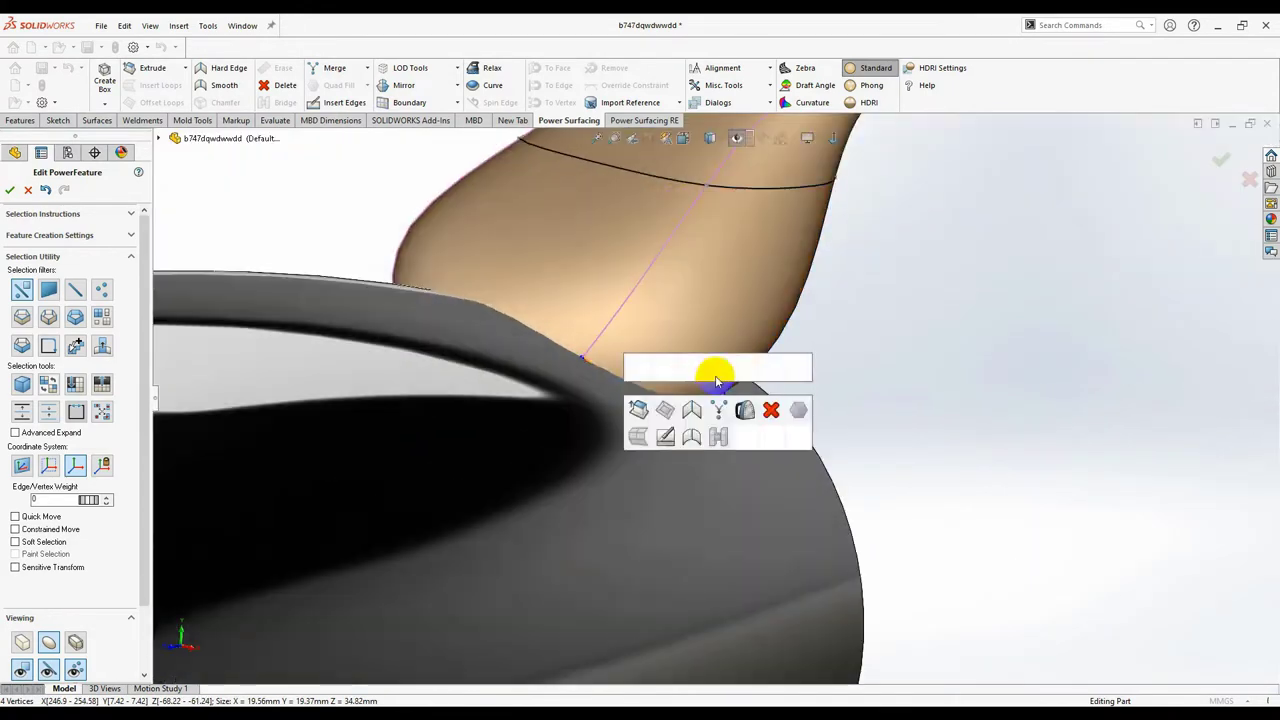
pyautogui.scroll(-5, 608, 366)
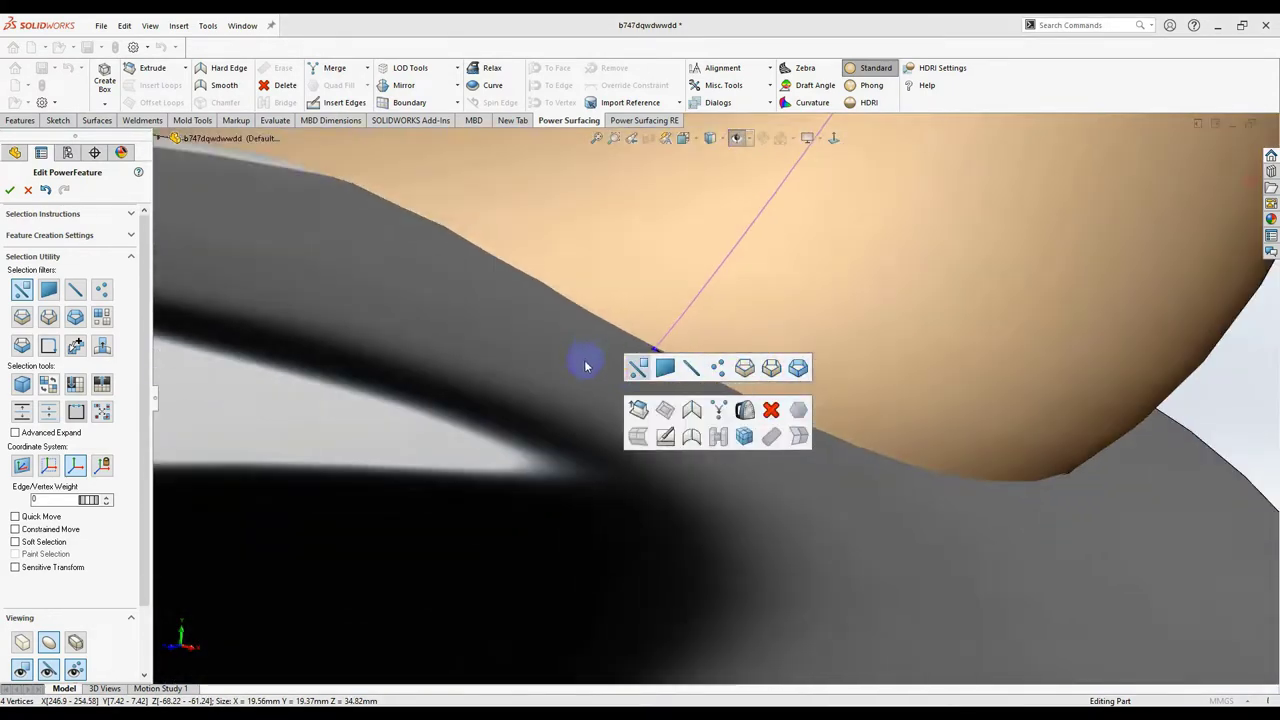
pyautogui.scroll(10, 586, 366)
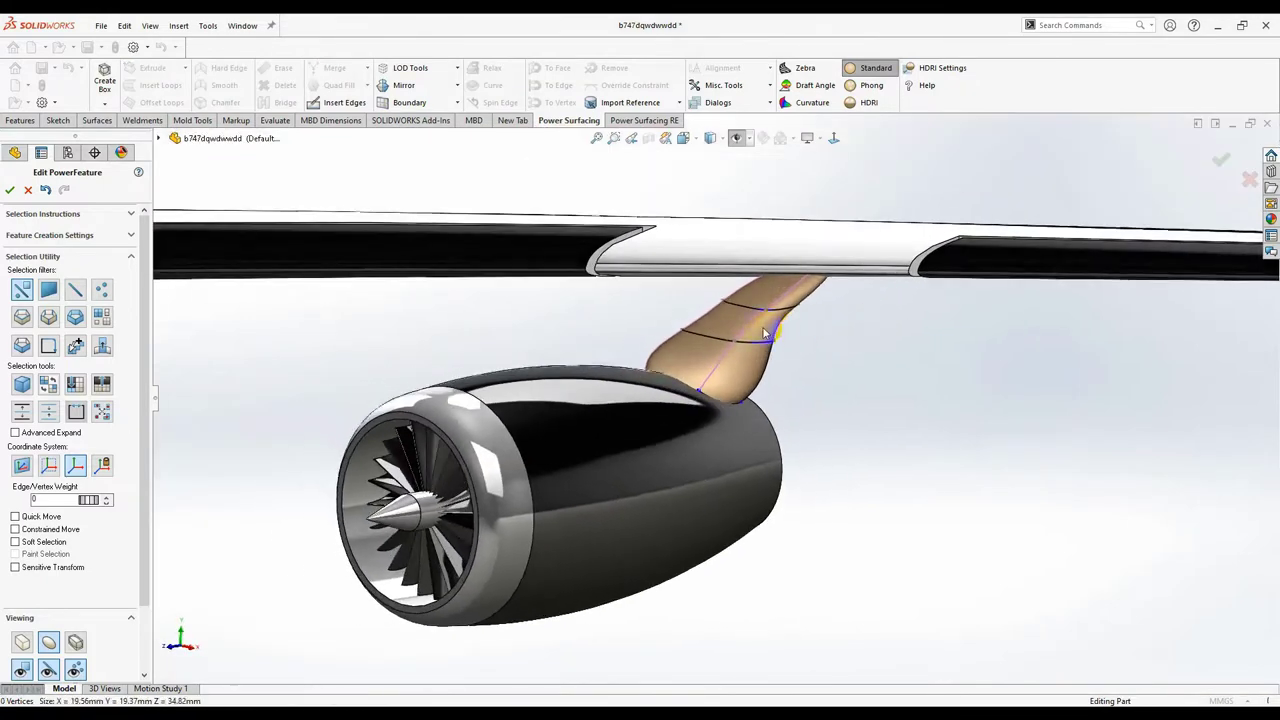
# Step: Select both middle edge loops around the pylon and raise their edge weight to 38
pyautogui.scroll(-4, 765, 333)
pyautogui.press('s')
pyautogui.click(877, 311)
pyautogui.click(748, 370)
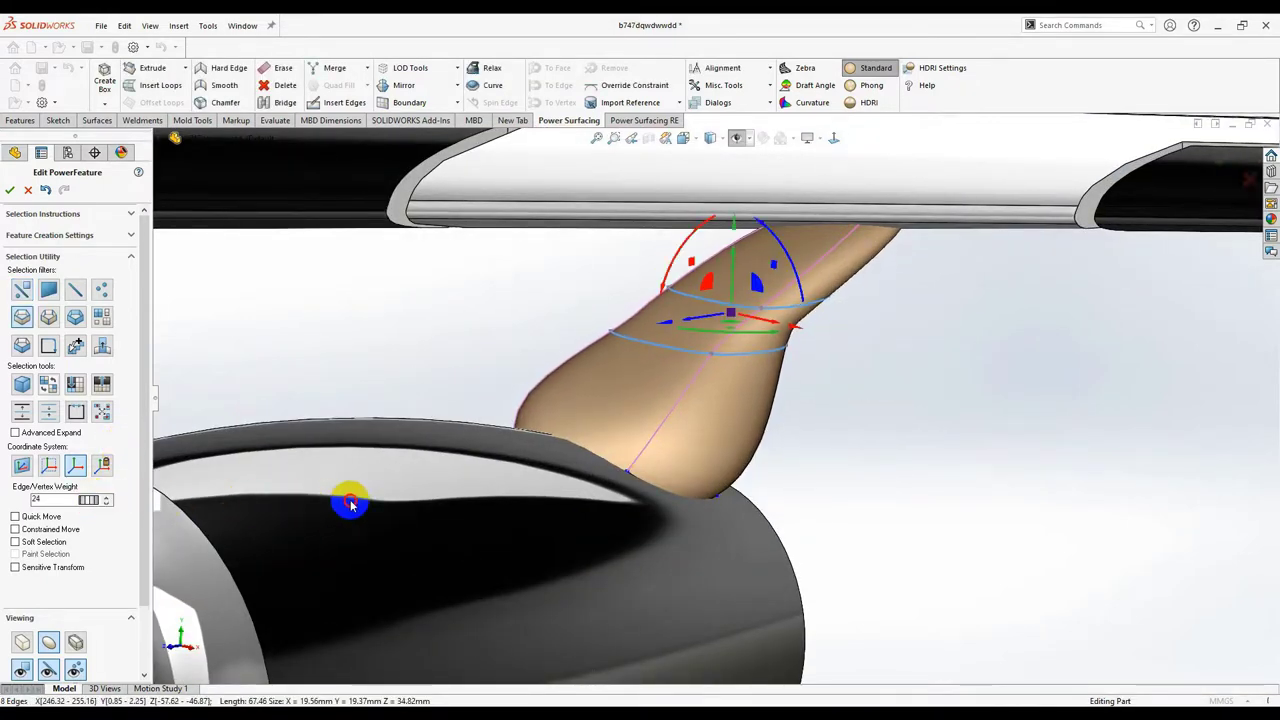
pyautogui.moveTo(804, 427); pyautogui.dragTo(740, 354, button='middle')
pyautogui.click(735, 347)
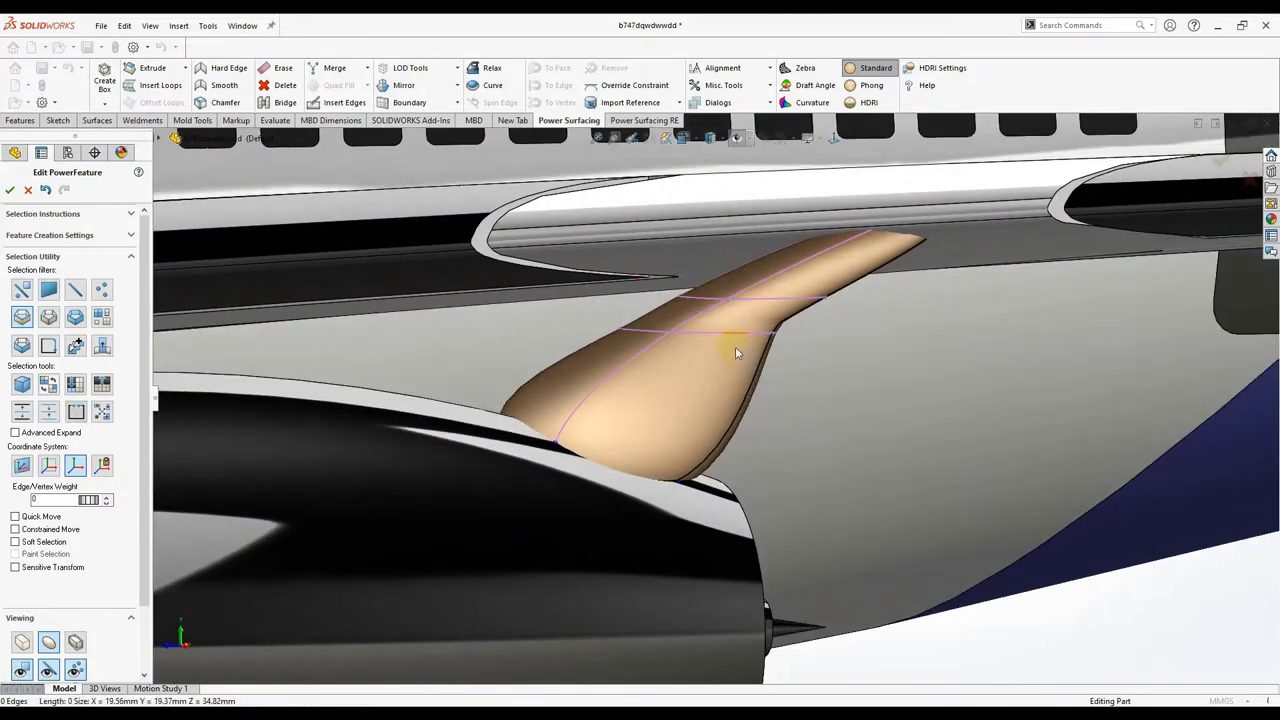
# Step: Move the lower middle loop forward and raise the upper middle loop to bend the pylon's profile
pyautogui.moveTo(706, 326); pyautogui.dragTo(642, 340)
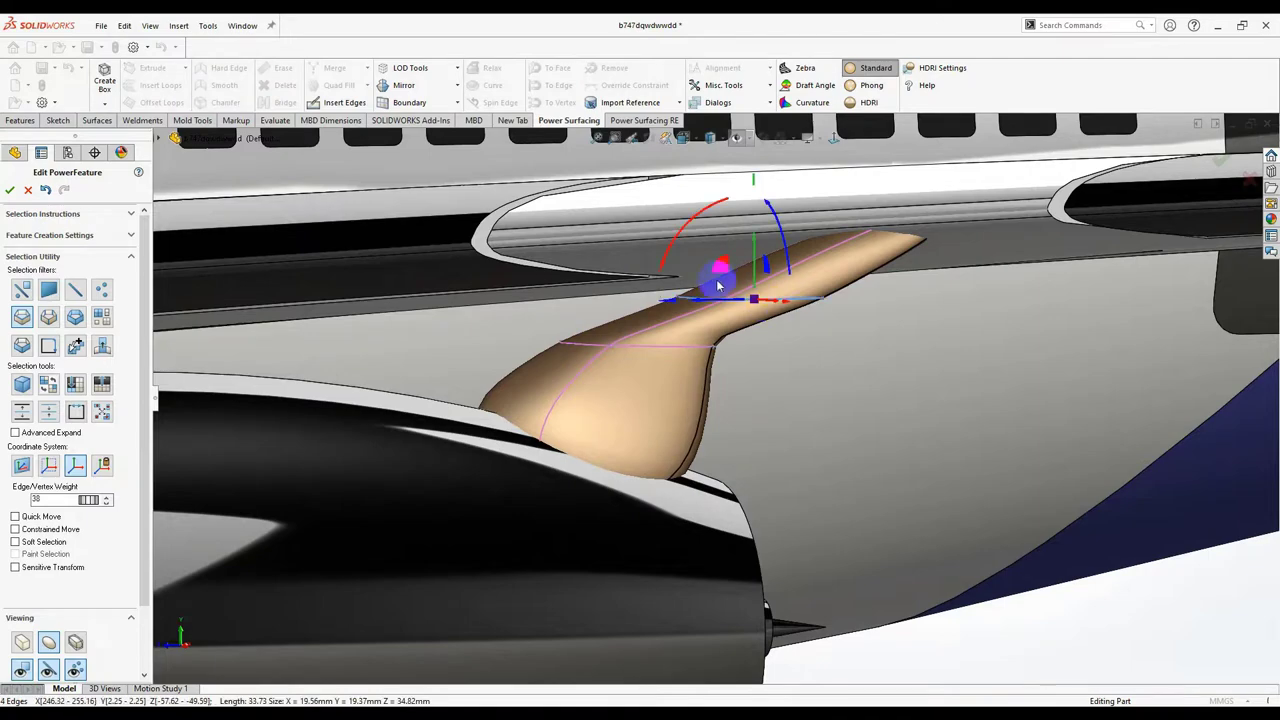
pyautogui.moveTo(718, 286); pyautogui.dragTo(728, 258)
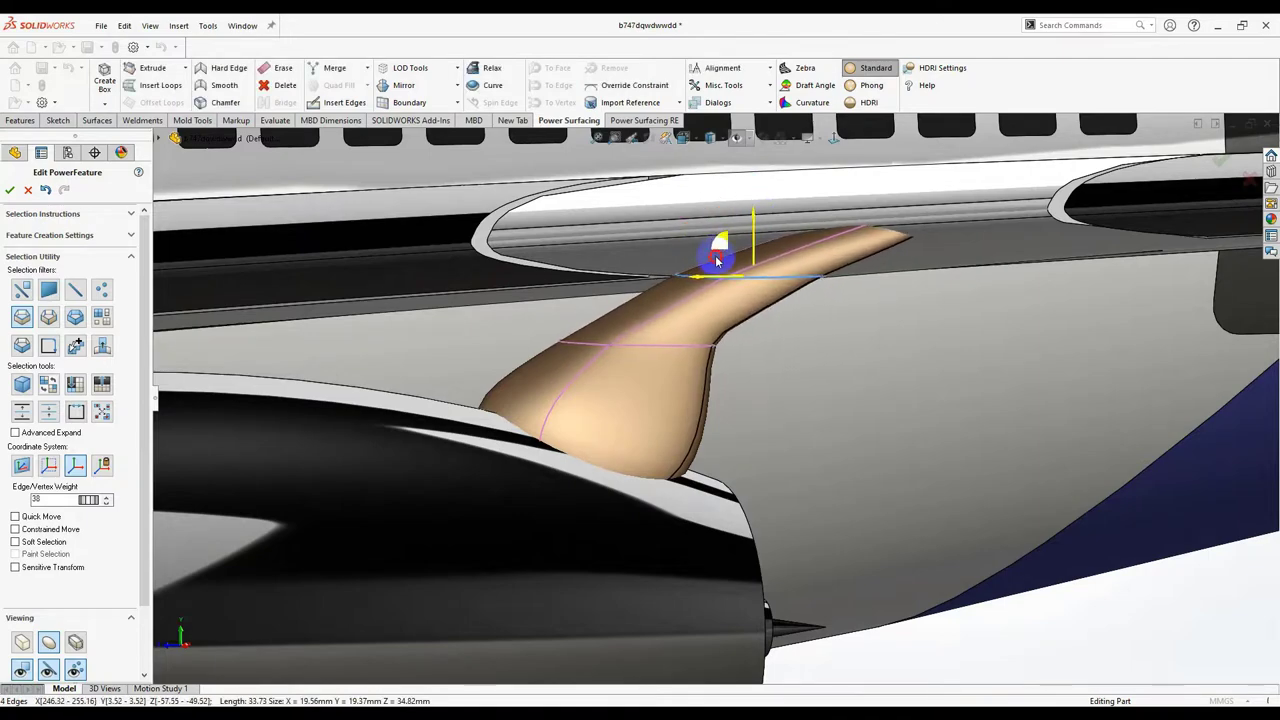
pyautogui.moveTo(716, 261); pyautogui.dragTo(509, 360, button='middle')
pyautogui.scroll(5, 740, 417)
pyautogui.scroll(3, 690, 360)
pyautogui.scroll(3, 594, 337)
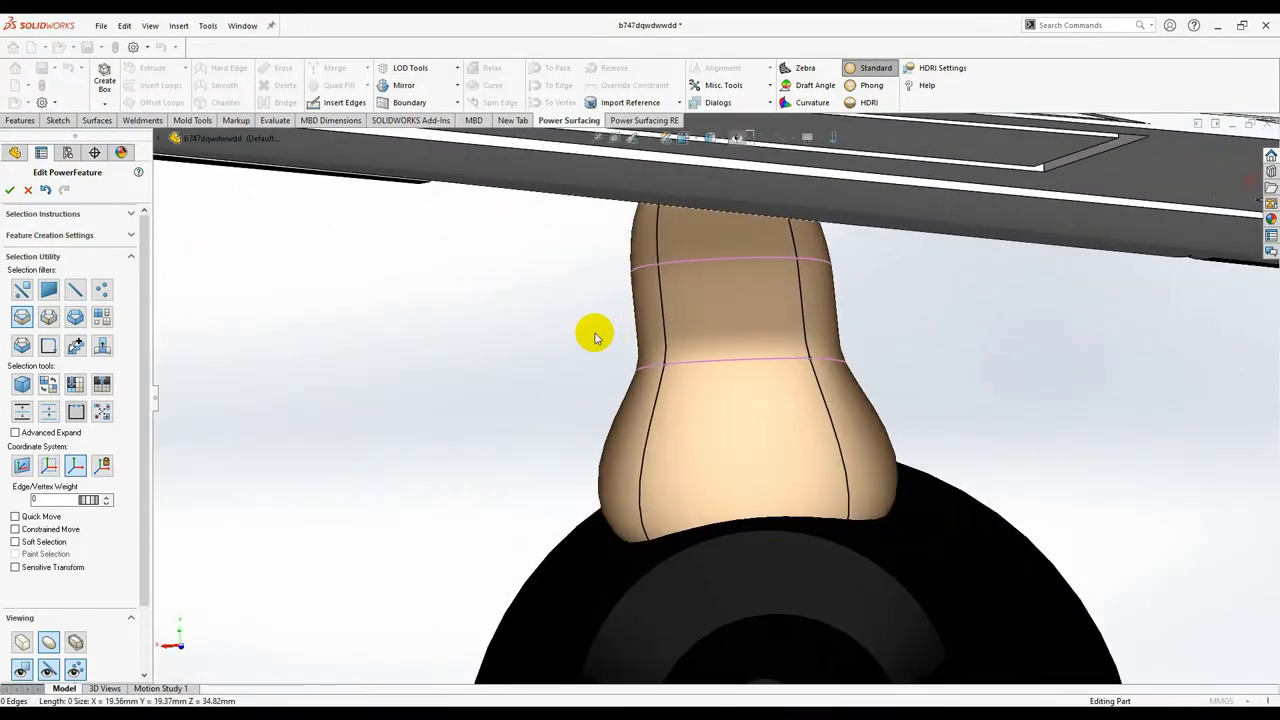
# Step: Select the entire pylon body, enlarge it to about 23.1 x 22.9 x 41.1 mm and reposition it between engine and wing
pyautogui.moveTo(594, 337); pyautogui.dragTo(438, 430, button='middle')
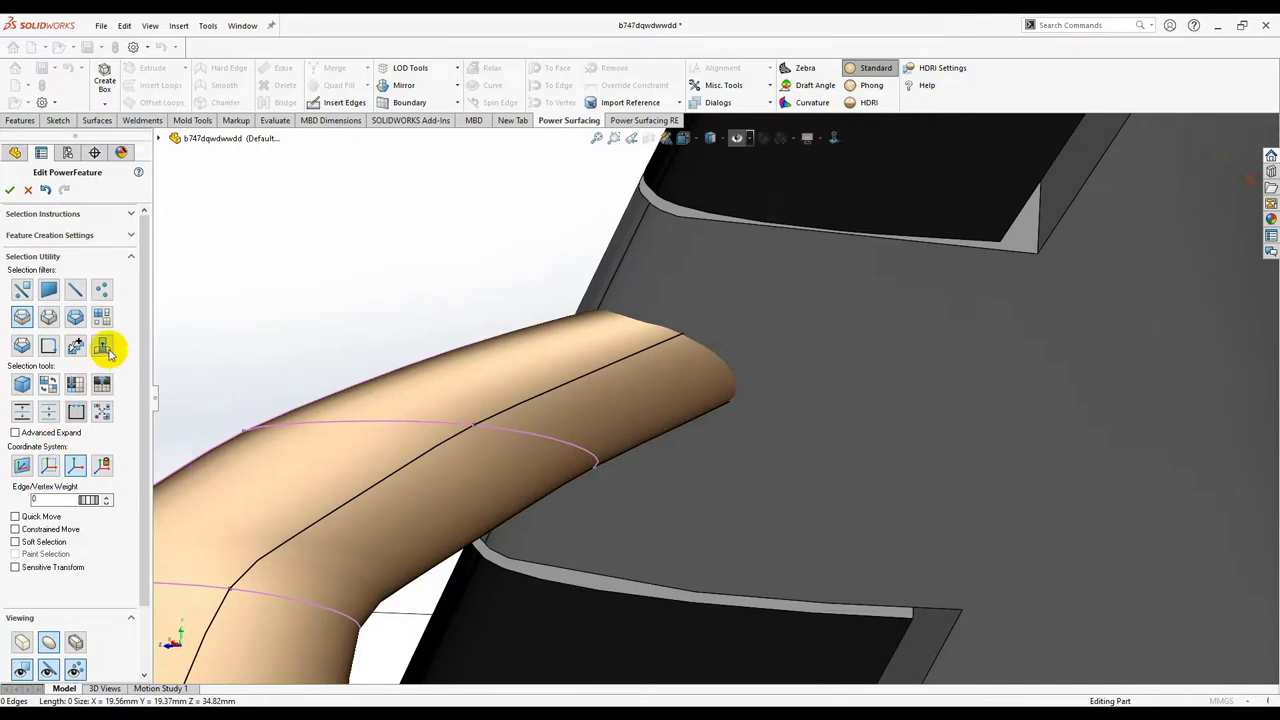
pyautogui.click(663, 347)
pyautogui.moveTo(584, 378); pyautogui.dragTo(586, 426, button='middle')
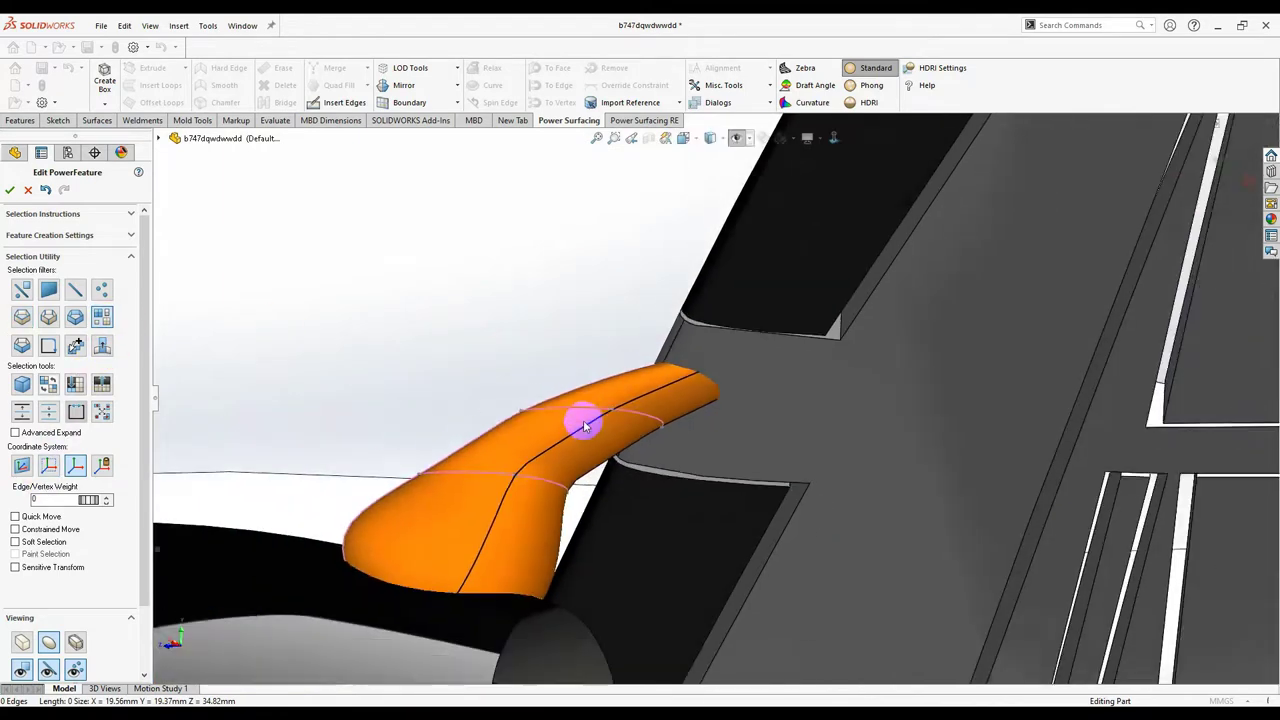
pyautogui.moveTo(568, 470); pyautogui.dragTo(617, 467, button='middle')
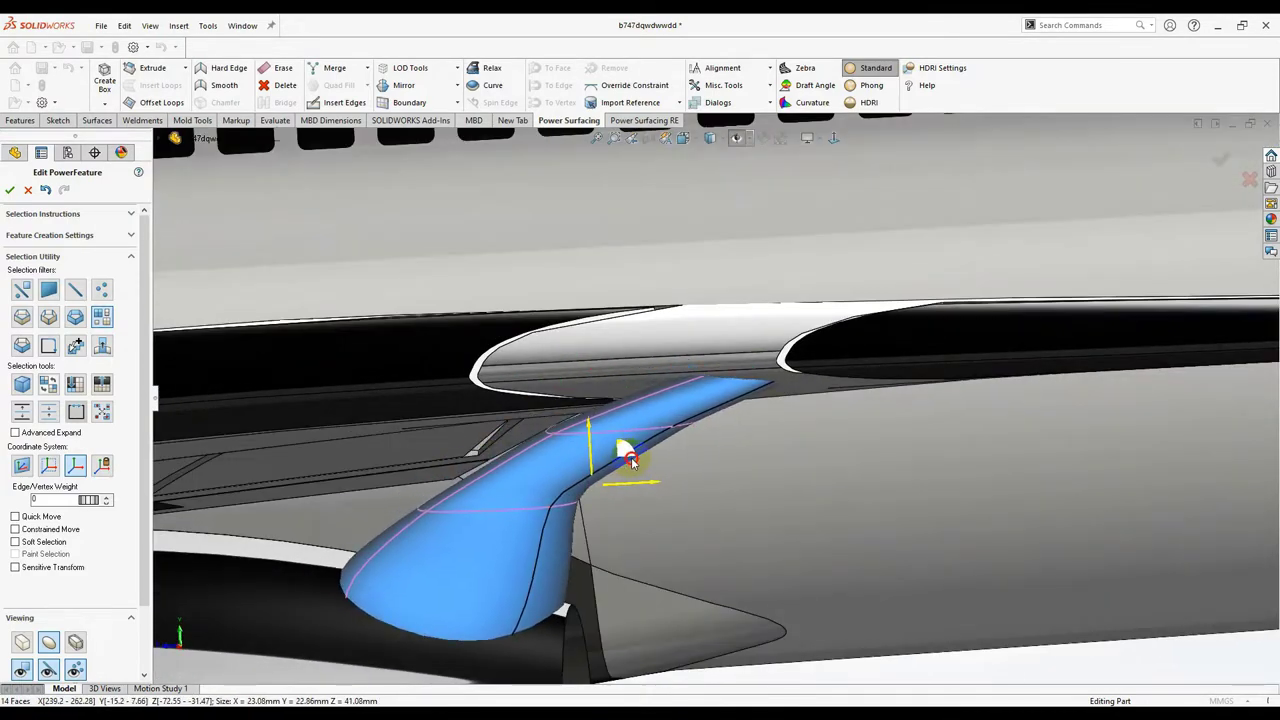
# Step: Select the four top vertices of the pylon and shift them slightly down and forward beneath the wing
pyautogui.moveTo(624, 464); pyautogui.dragTo(795, 272, button='middle')
pyautogui.rightClick(795, 272)
pyautogui.click(795, 273)
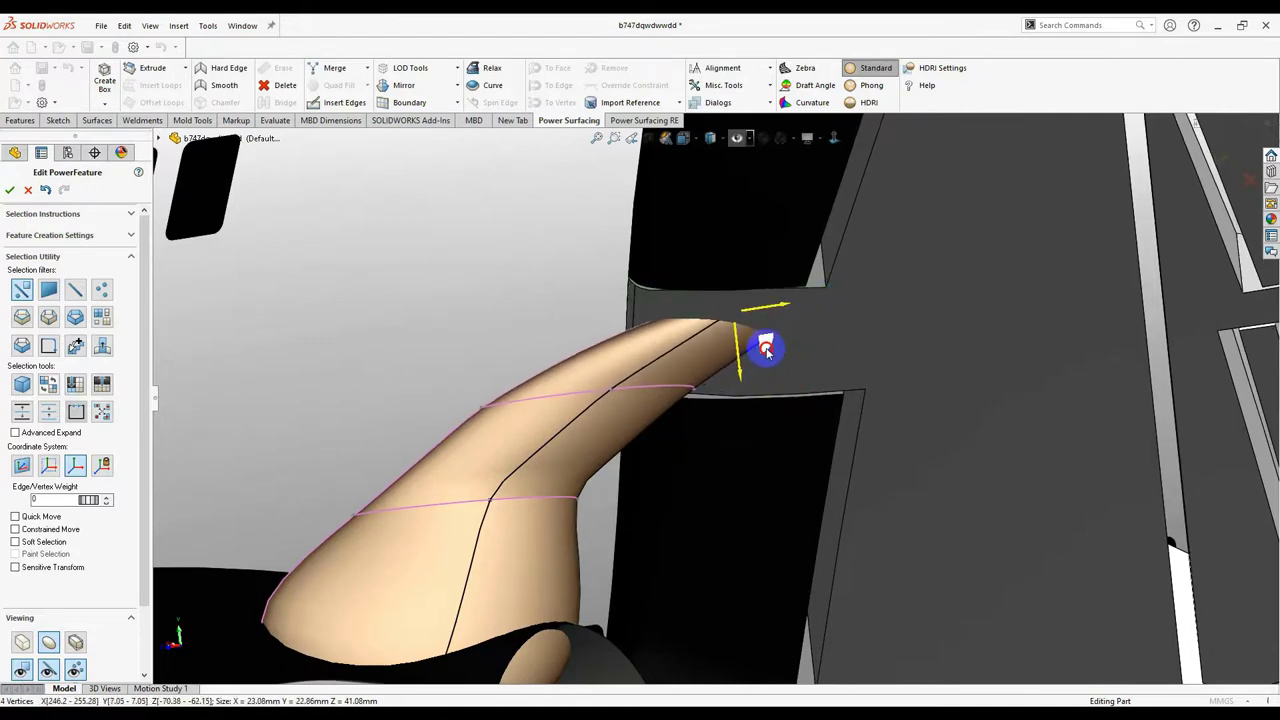
pyautogui.moveTo(750, 390); pyautogui.dragTo(676, 418, button='middle')
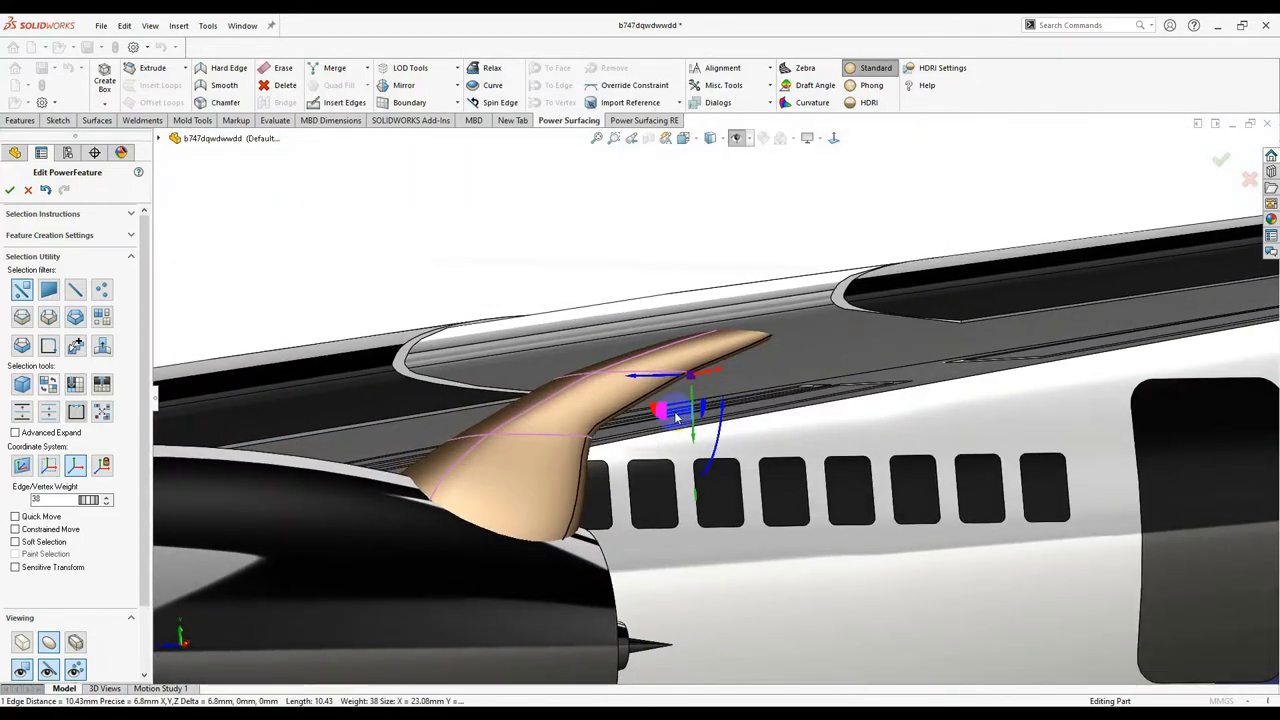
# Step: Pull the rear edge of the upper loop backward under the wing and adjust the adjoining upper rear face
pyautogui.moveTo(724, 430); pyautogui.dragTo(726, 432)
pyautogui.moveTo(696, 408); pyautogui.dragTo(726, 410, button='middle')
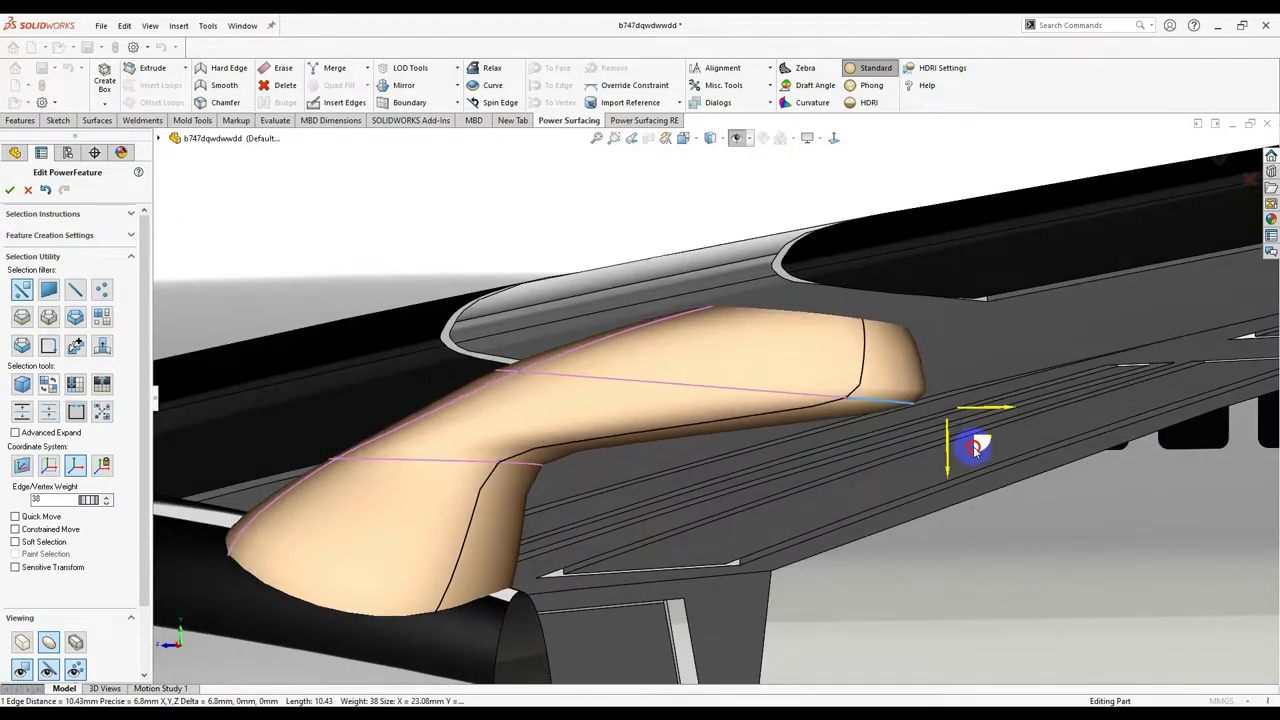
pyautogui.moveTo(850, 470); pyautogui.dragTo(662, 448, button='middle')
pyautogui.scroll(3, 709, 423)
pyautogui.scroll(10, 700, 480)
pyautogui.click(694, 531)
pyautogui.scroll(-12, 730, 440)
pyautogui.click(768, 445)
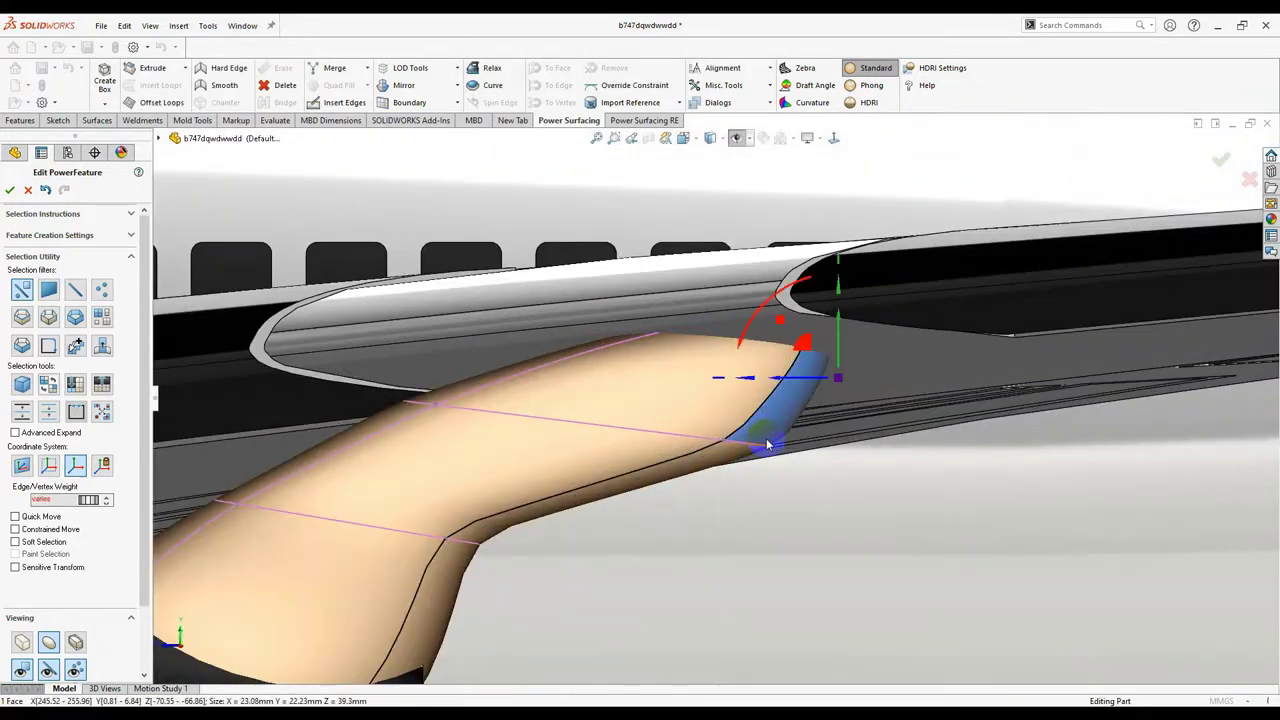
pyautogui.moveTo(626, 425); pyautogui.dragTo(687, 330, button='middle')
pyautogui.scroll(-2, 687, 330)
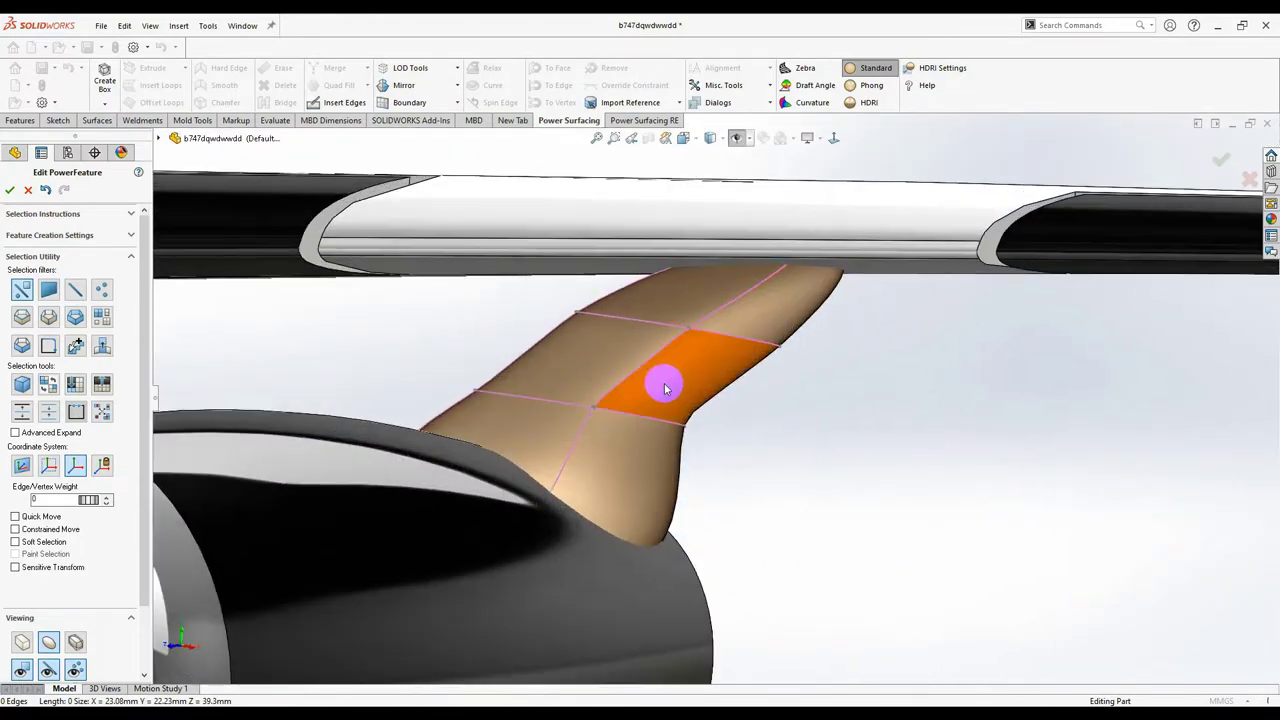
# Step: Examine the pylon's surface with the Min Radius Of Curvature analysis
pyautogui.scroll(3, 834, 434)
pyautogui.moveTo(773, 436); pyautogui.dragTo(846, 511, button='middle')
pyautogui.scroll(3, 846, 511)
pyautogui.click(812, 103)
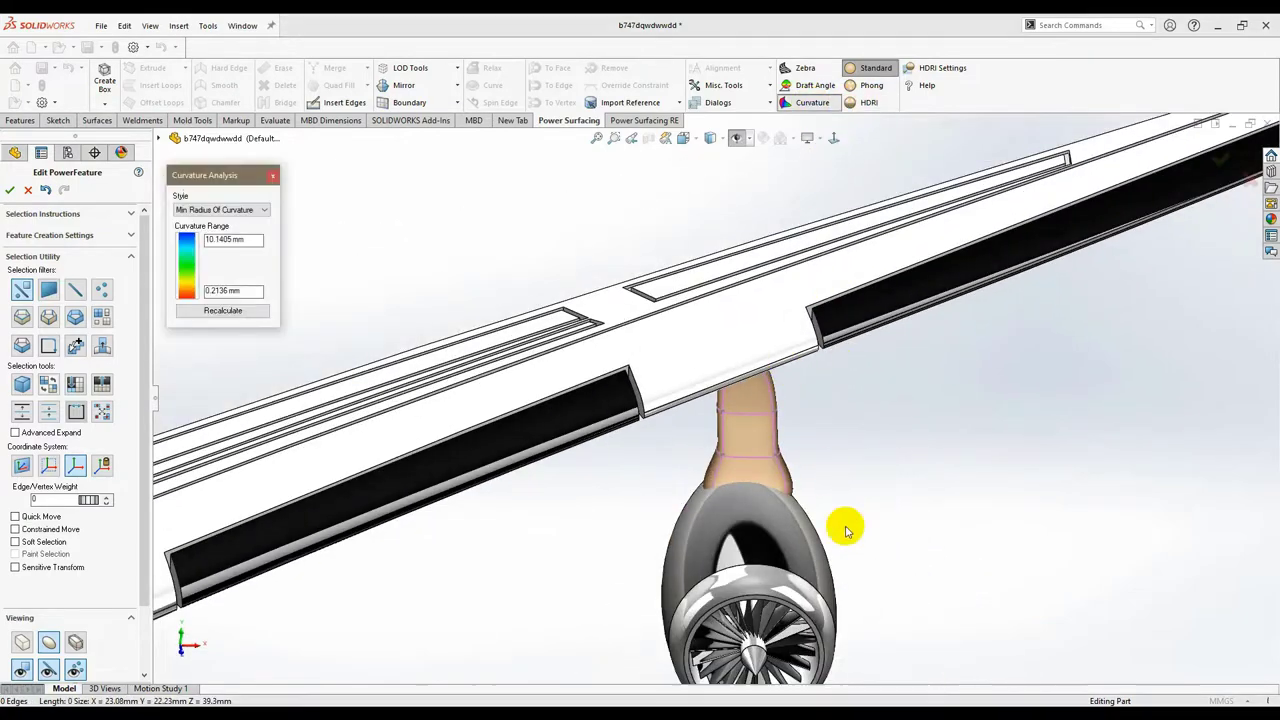
pyautogui.moveTo(831, 420); pyautogui.dragTo(836, 446, button='middle')
pyautogui.scroll(-4, 751, 429)
# Step: Select the vertices of the pylon's upper loop, scale them down slightly and close the curvature analysis
pyautogui.click(849, 375)
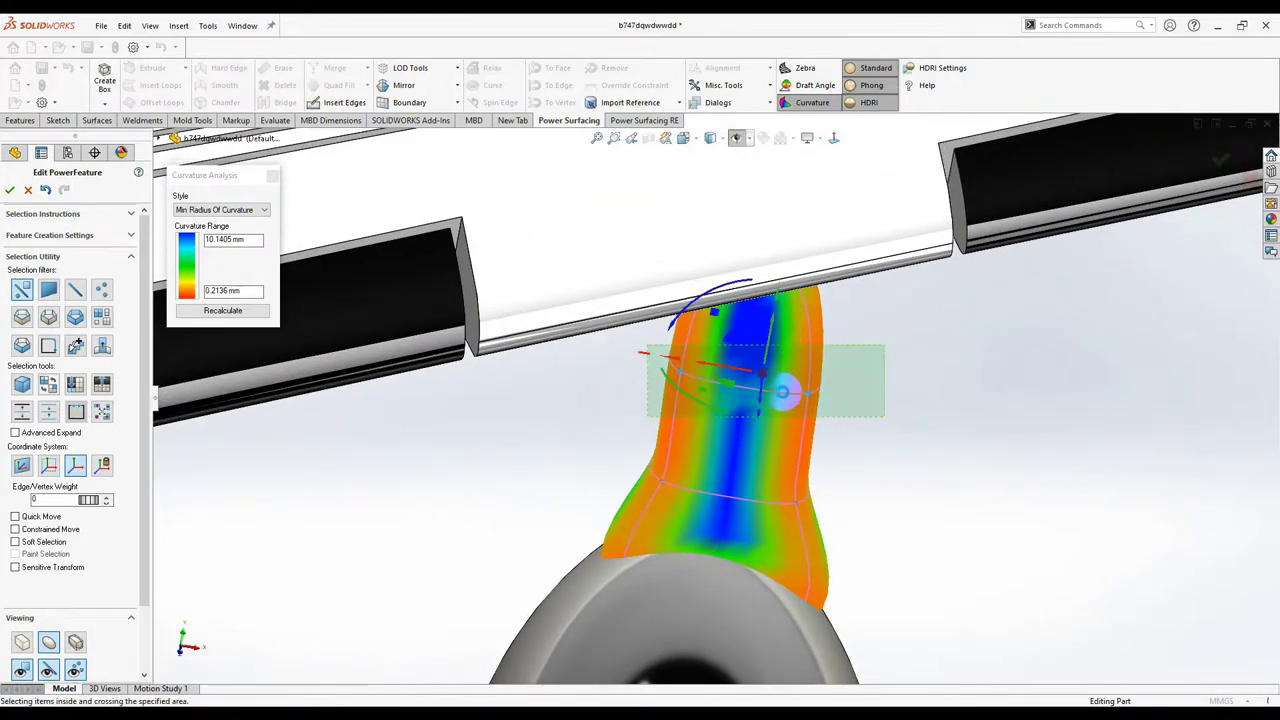
pyautogui.moveTo(763, 375); pyautogui.dragTo(764, 425)
pyautogui.moveTo(764, 425); pyautogui.dragTo(726, 484, button='middle')
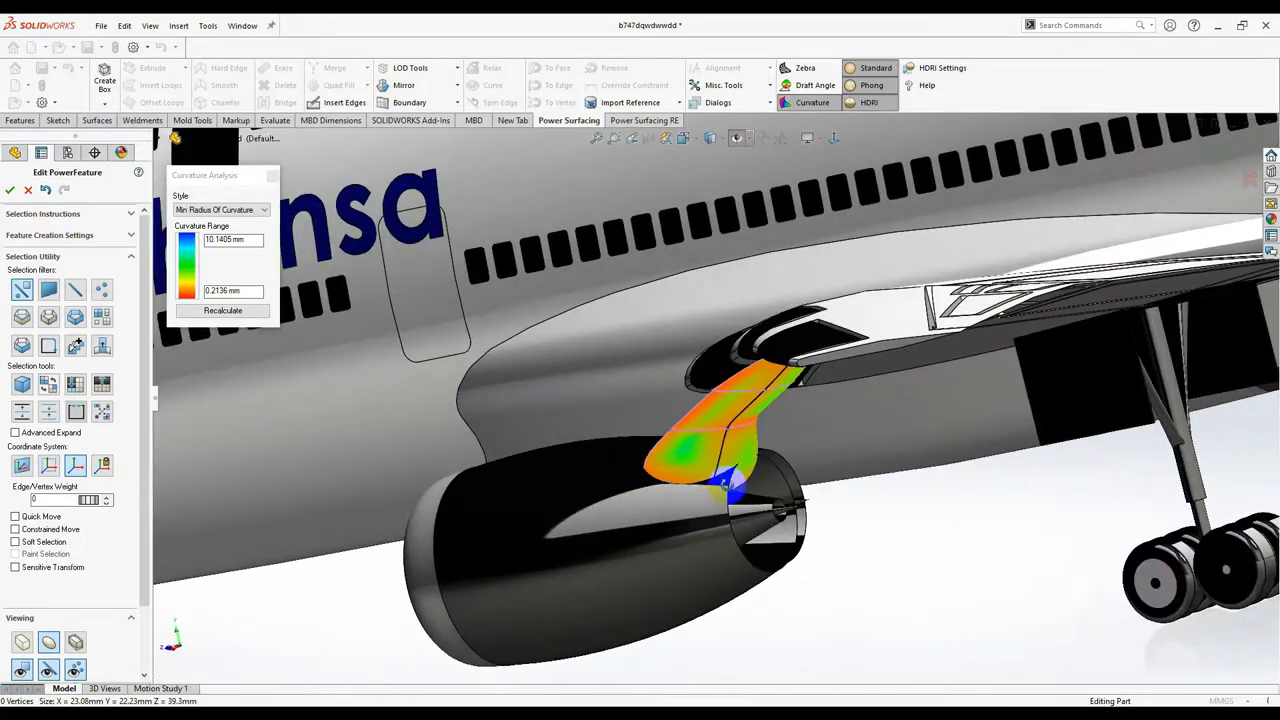
pyautogui.click(271, 176)
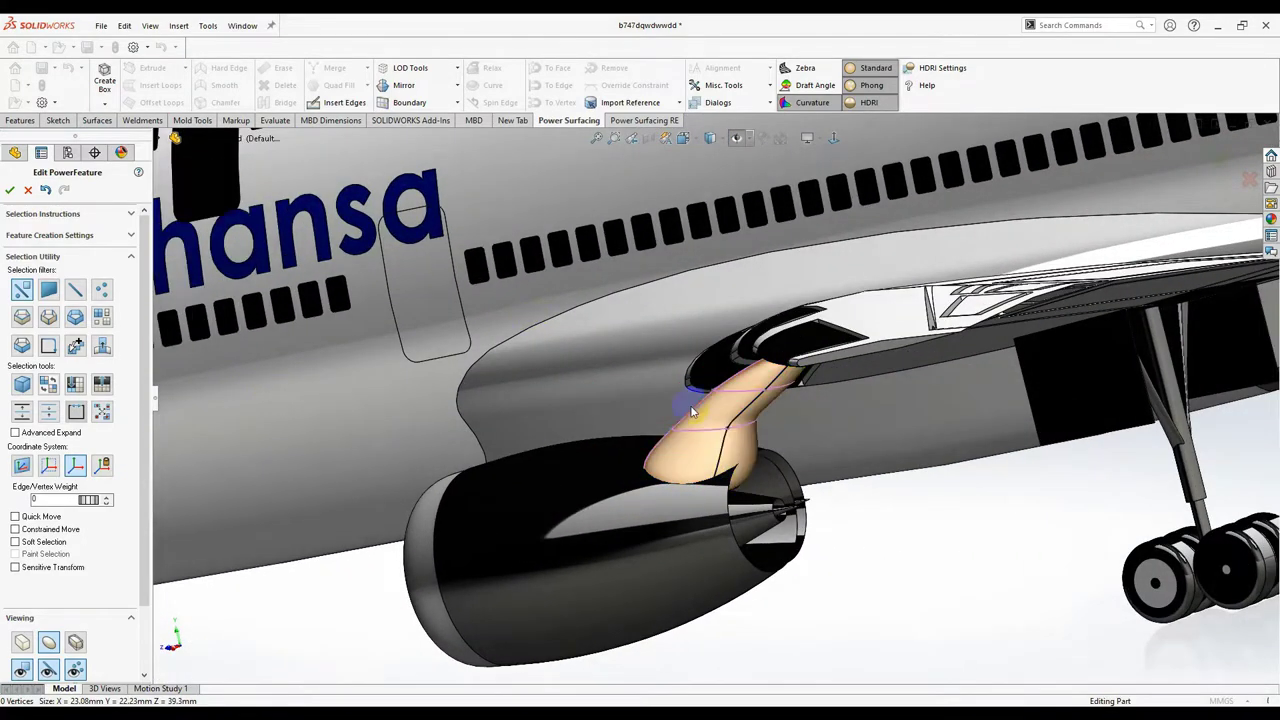
# Step: Select the pylon's lower rear face and nudge it slightly upward at the engine
pyautogui.scroll(-3, 746, 483)
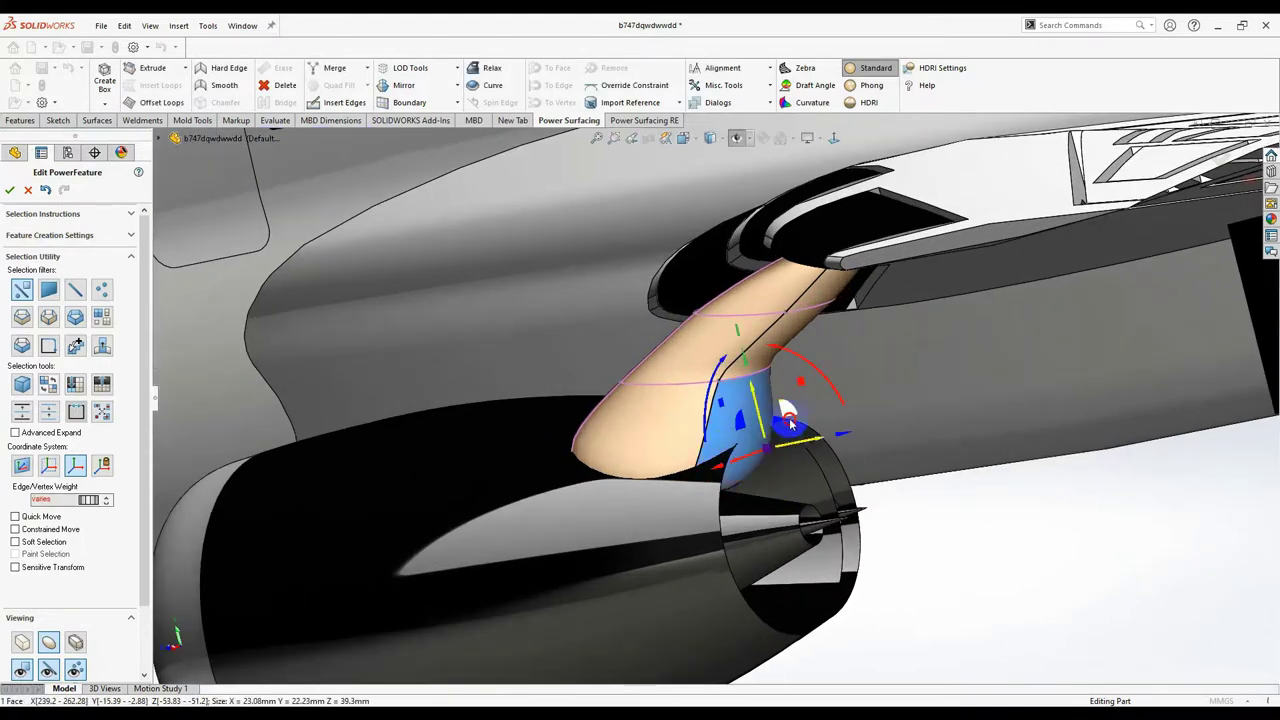
pyautogui.moveTo(822, 456); pyautogui.dragTo(987, 523, button='middle')
pyautogui.scroll(7, 987, 523)
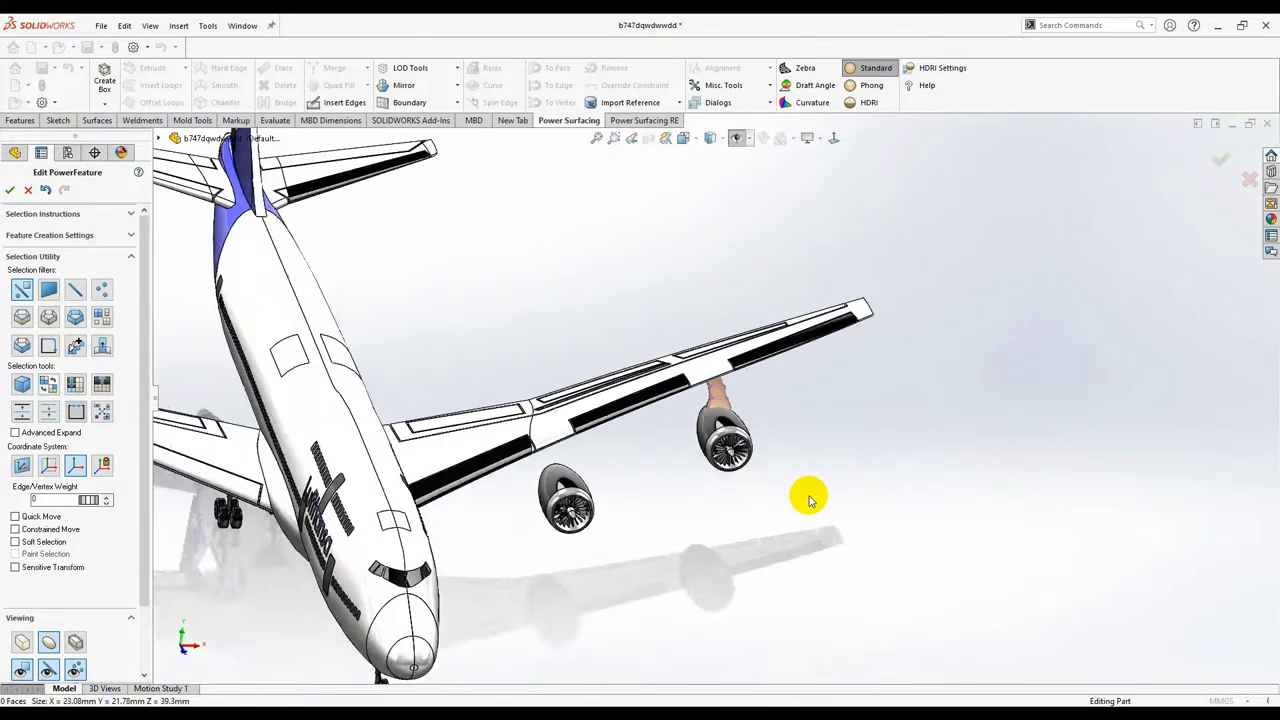
# Step: Select the entire pylon and scale it down across its width to about 8.7 mm
pyautogui.moveTo(811, 503); pyautogui.dragTo(771, 474, button='middle')
pyautogui.scroll(-1, 677, 413)
pyautogui.scroll(-4, 677, 413)
pyautogui.scroll(1, 744, 472)
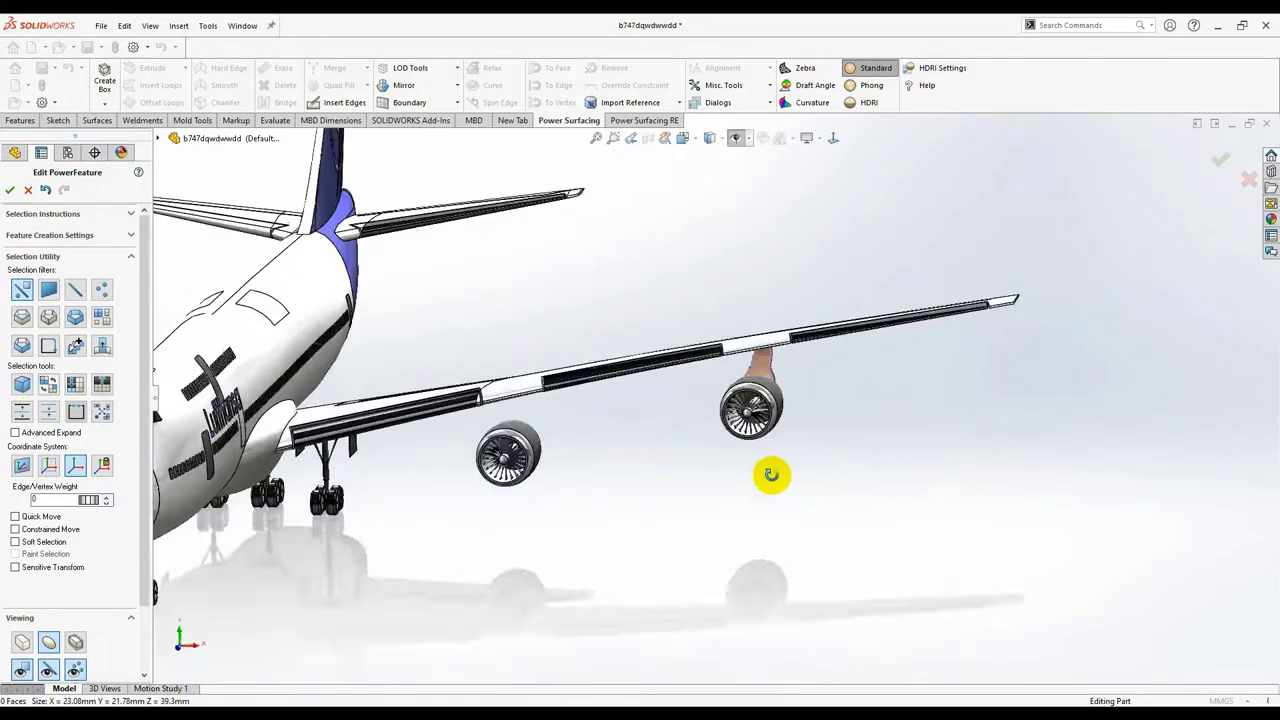
pyautogui.scroll(-5, 771, 378)
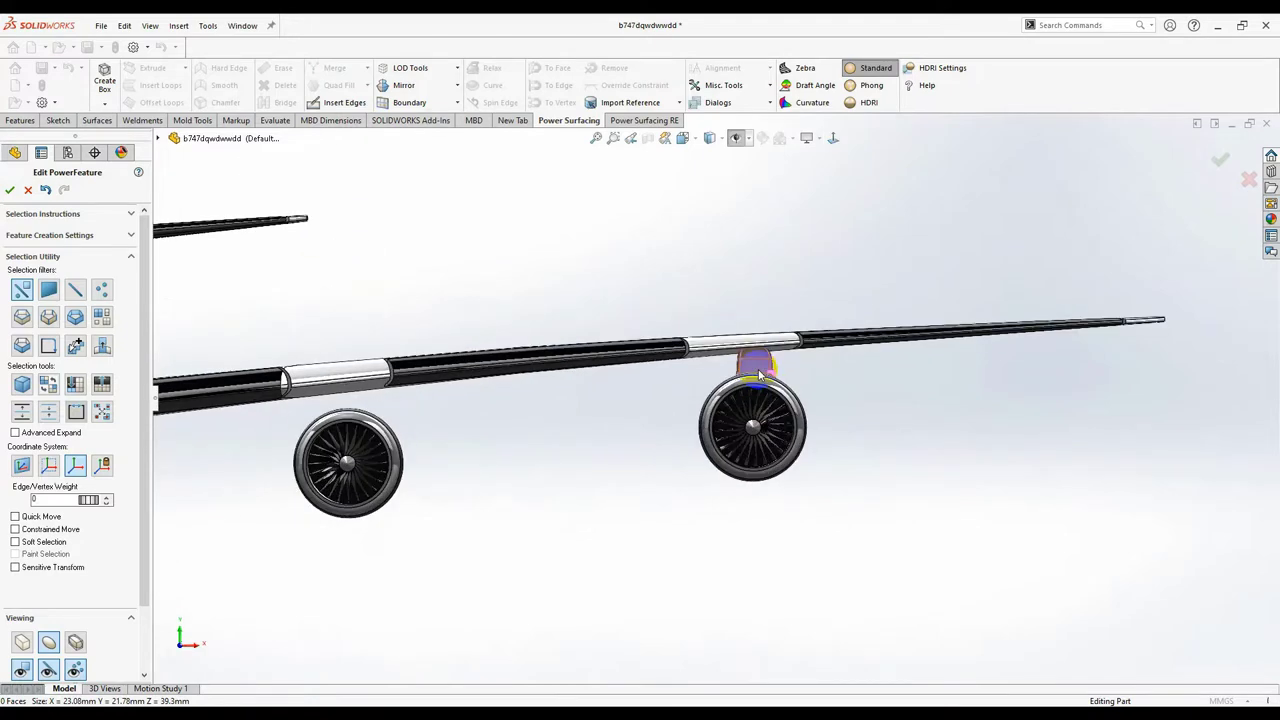
pyautogui.scroll(-3, 771, 354)
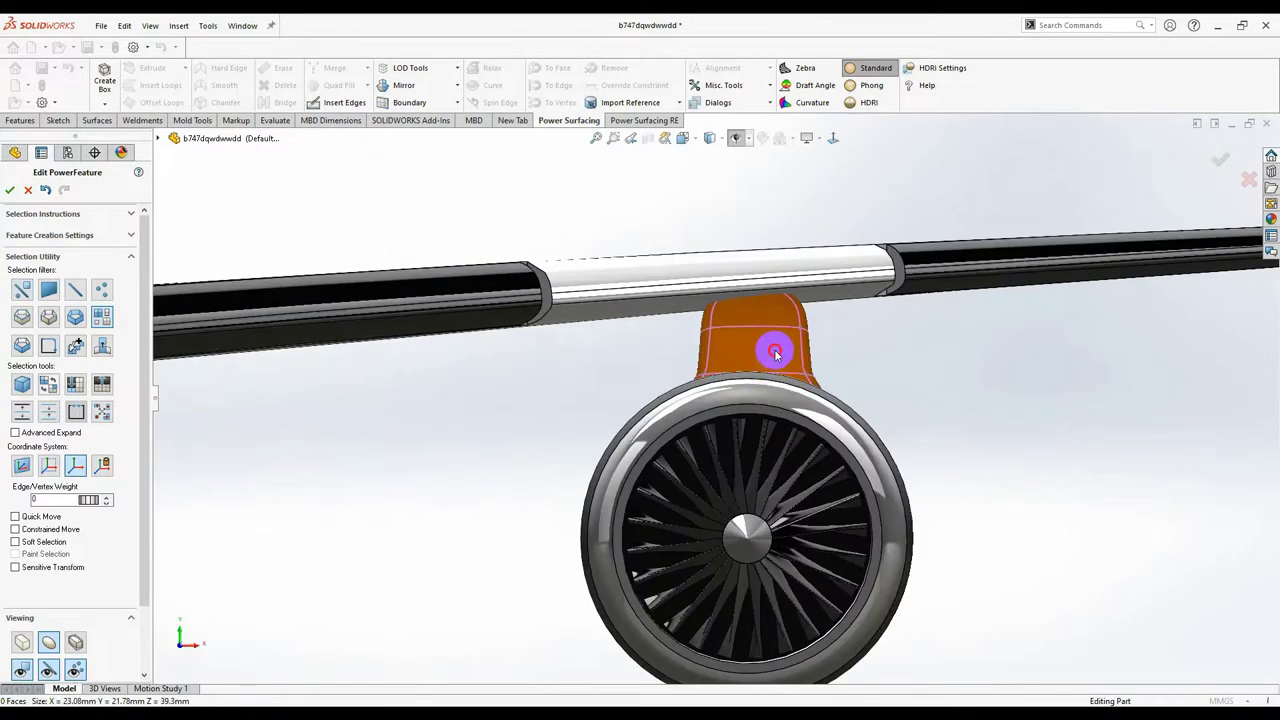
pyautogui.click(771, 354)
pyautogui.scroll(-3, 846, 378)
pyautogui.moveTo(838, 376); pyautogui.dragTo(777, 386)
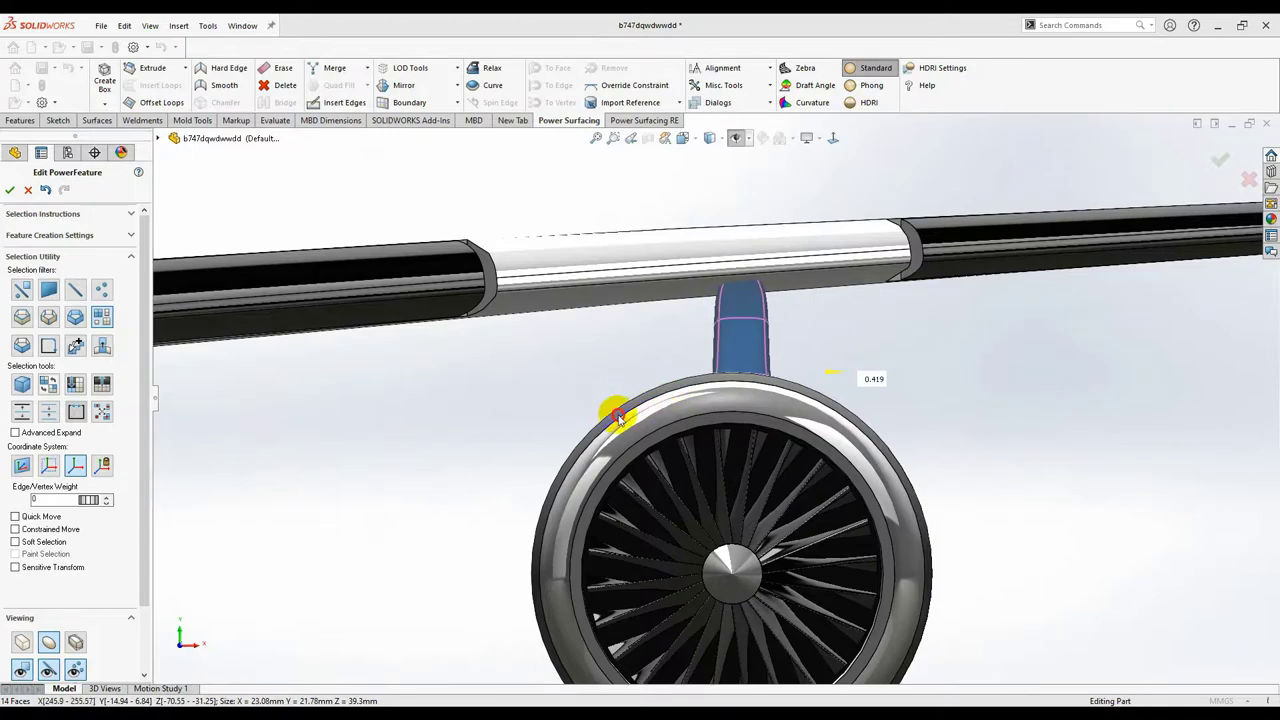
pyautogui.moveTo(602, 428); pyautogui.dragTo(602, 428)
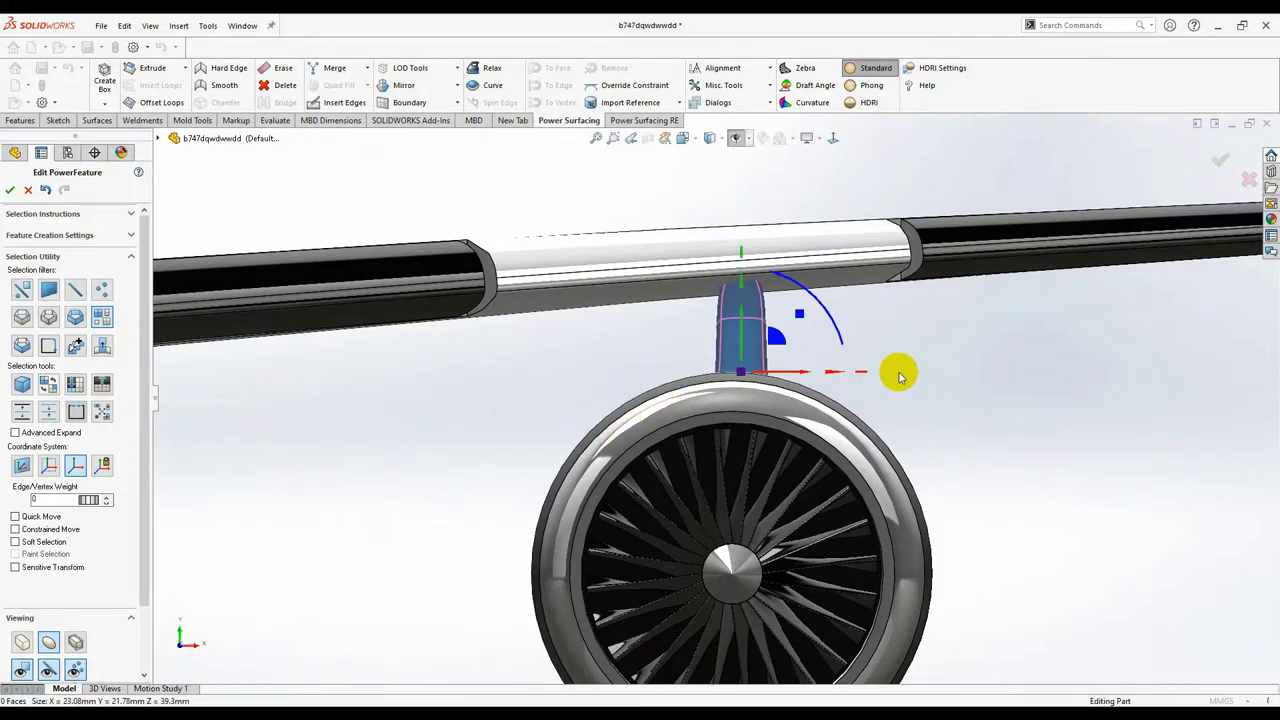
# Step: Select the pylon's bottom face and move it up above the engine, bringing the body to about 8.7 x 15.2 x 35.0 mm
pyautogui.moveTo(900, 375); pyautogui.dragTo(737, 423, button='middle')
pyautogui.scroll(-4, 737, 423)
pyautogui.rightClick(748, 392)
pyautogui.click(750, 393)
pyautogui.scroll(-4, 706, 432)
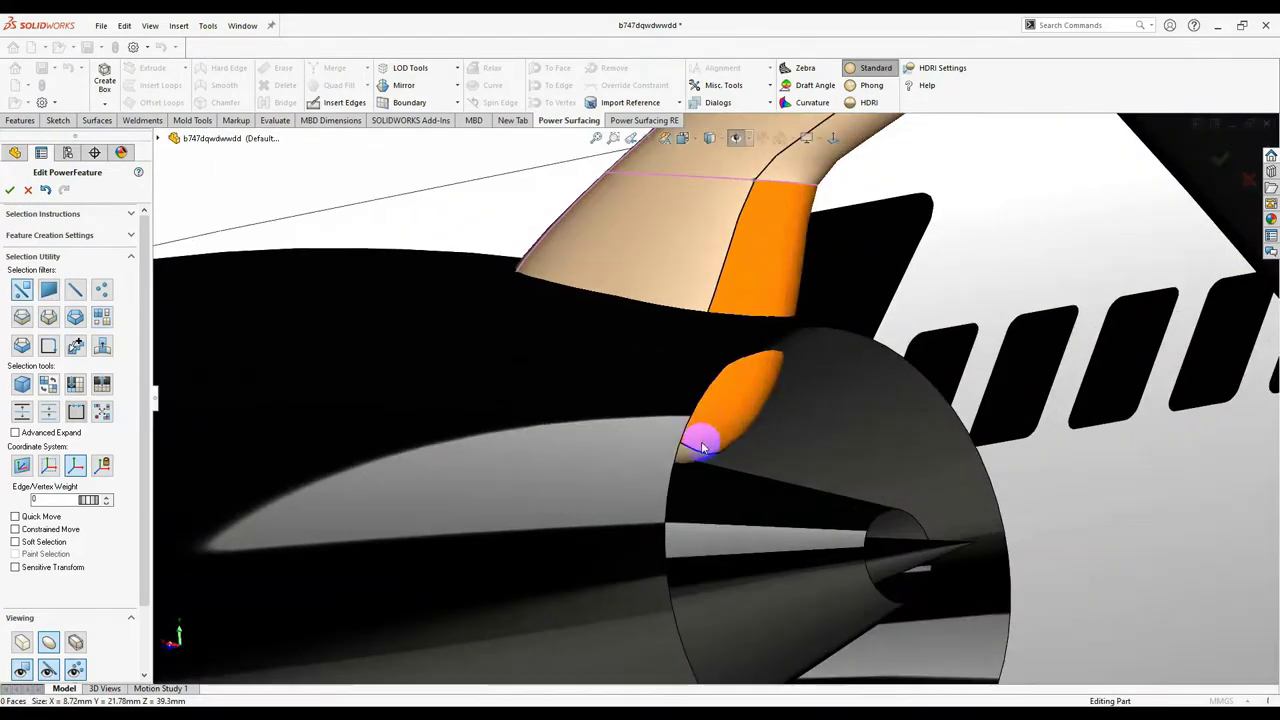
pyautogui.click(690, 459)
pyautogui.moveTo(689, 466); pyautogui.dragTo(620, 460, button='middle')
pyautogui.scroll(4, 735, 470)
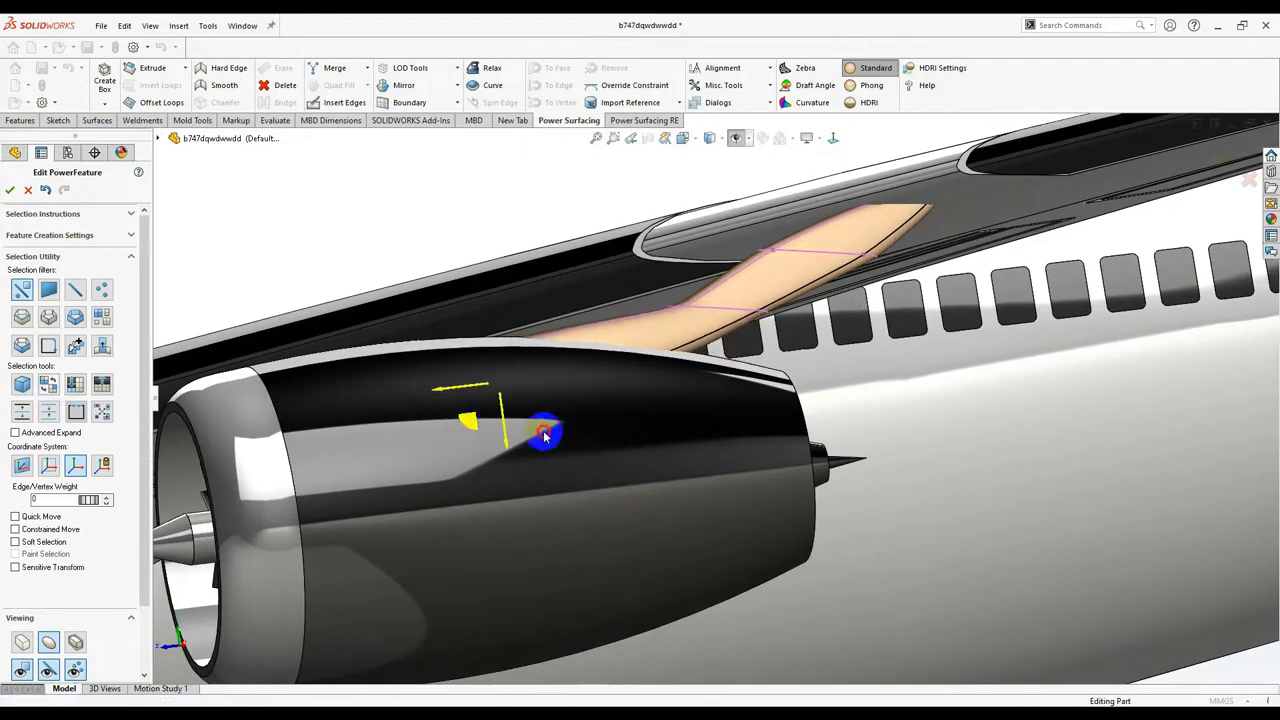
pyautogui.moveTo(545, 436); pyautogui.dragTo(707, 450)
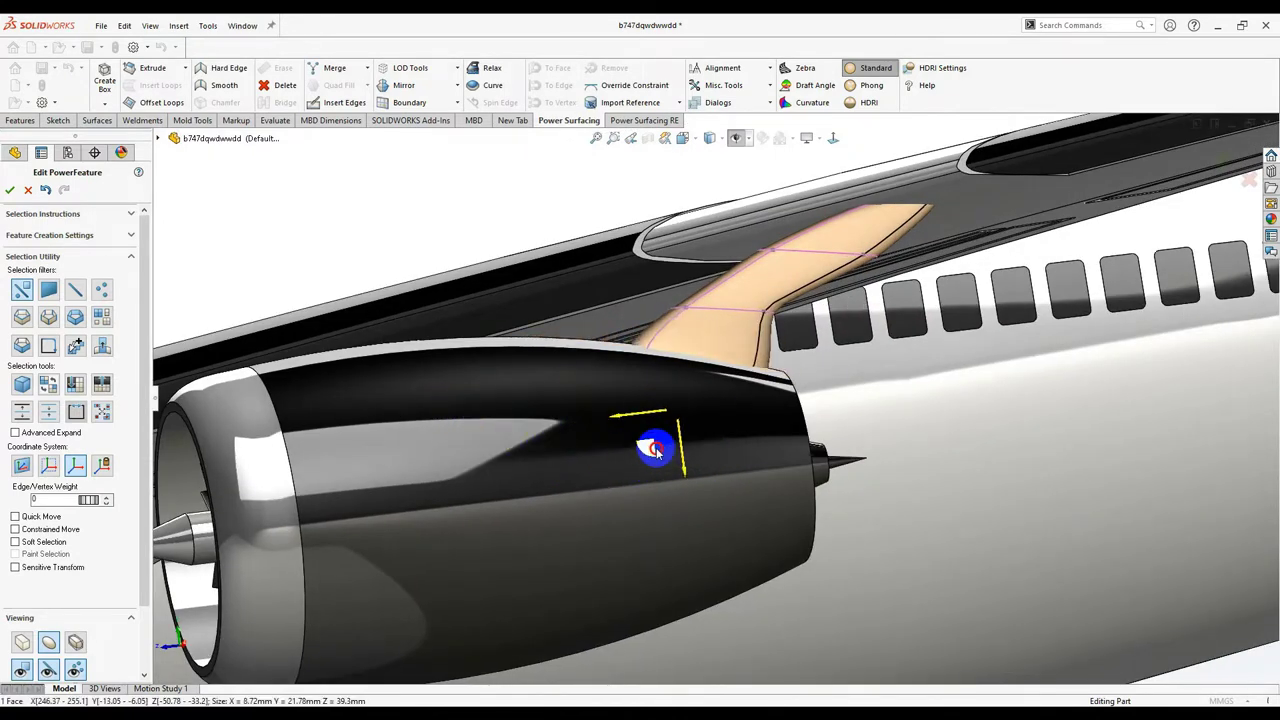
pyautogui.scroll(-5, 673, 403)
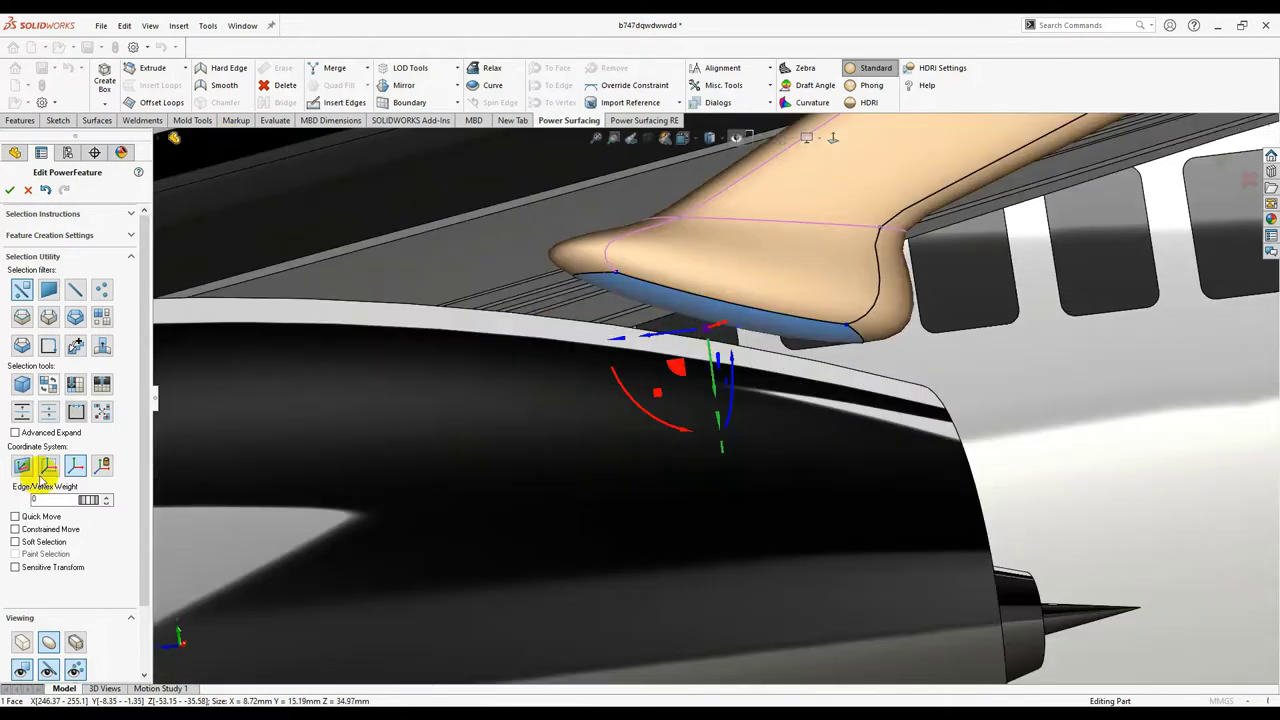
# Step: Set the pylon's bottom face edge weight to 24 and move the face down to the engine, making the body about 8.7 x 18.6 x 40.0 mm
pyautogui.moveTo(92, 503); pyautogui.dragTo(277, 510)
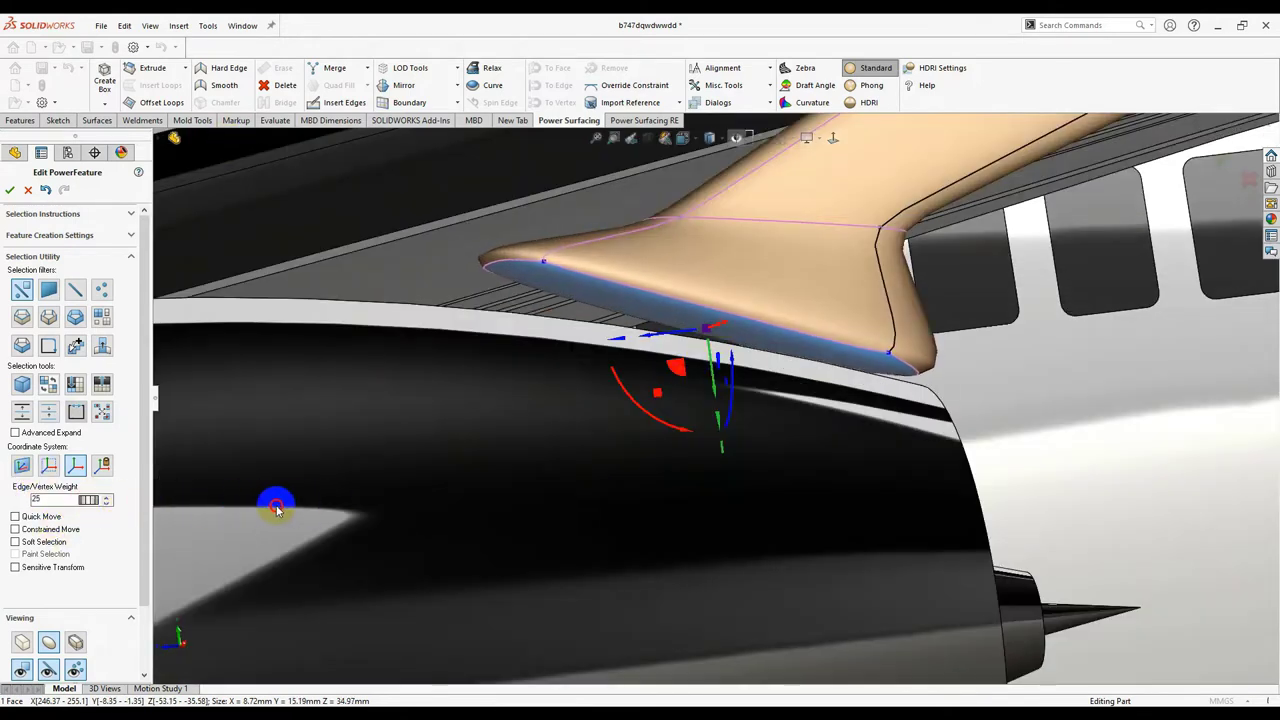
pyautogui.moveTo(699, 374); pyautogui.dragTo(631, 474)
pyautogui.moveTo(642, 467); pyautogui.dragTo(692, 390, button='middle')
pyautogui.moveTo(670, 402); pyautogui.dragTo(684, 391)
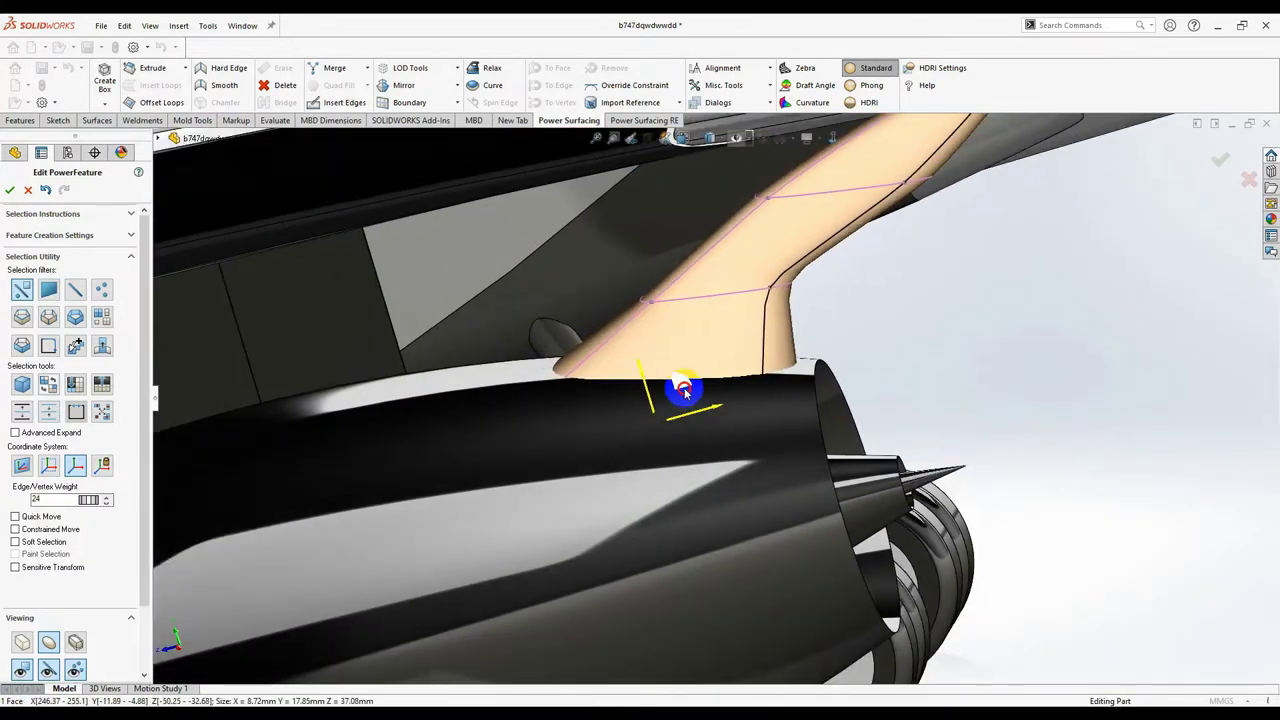
pyautogui.scroll(3, 651, 396)
pyautogui.moveTo(765, 388); pyautogui.dragTo(785, 367, button='middle')
pyautogui.scroll(-6, 766, 346)
# Step: Select the three lengthwise edges on each side of the pylon, six edges in all, running from wing to engine
pyautogui.rightClick(763, 331)
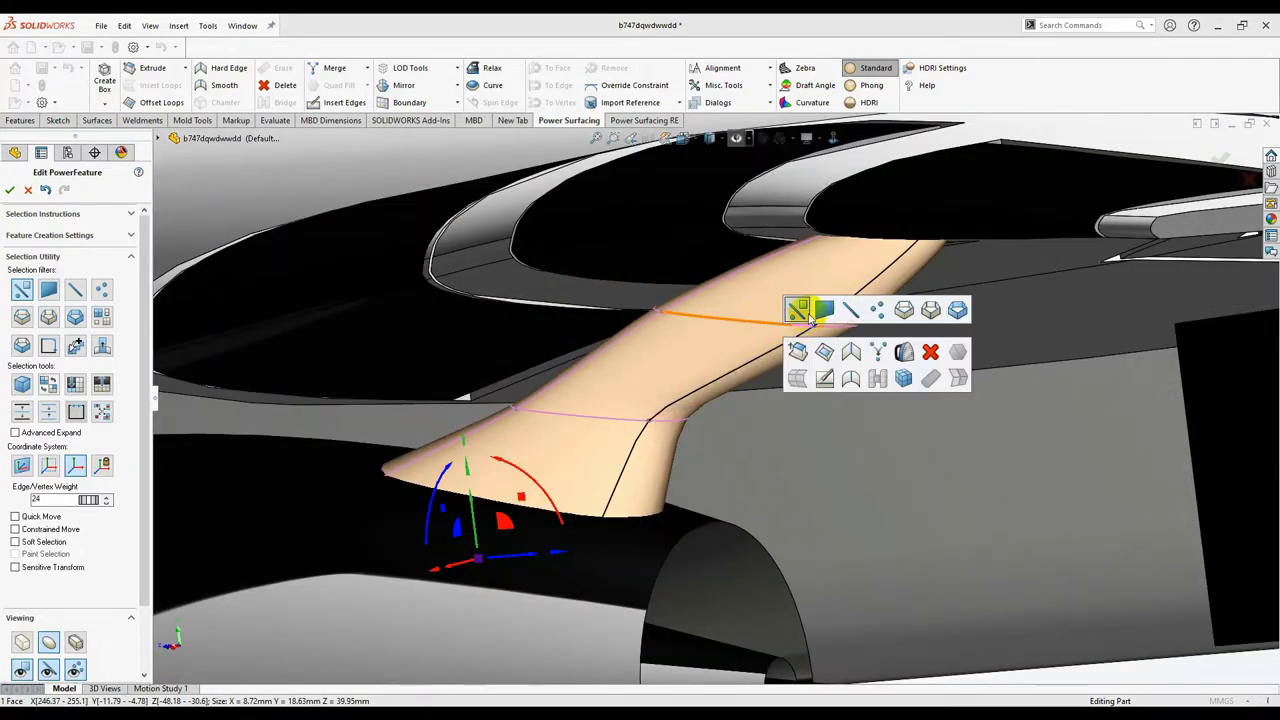
pyautogui.click(800, 307)
pyautogui.scroll(-2, 788, 363)
pyautogui.moveTo(616, 389); pyautogui.dragTo(876, 279, button='middle')
pyautogui.moveTo(742, 458); pyautogui.dragTo(1051, 500, button='middle')
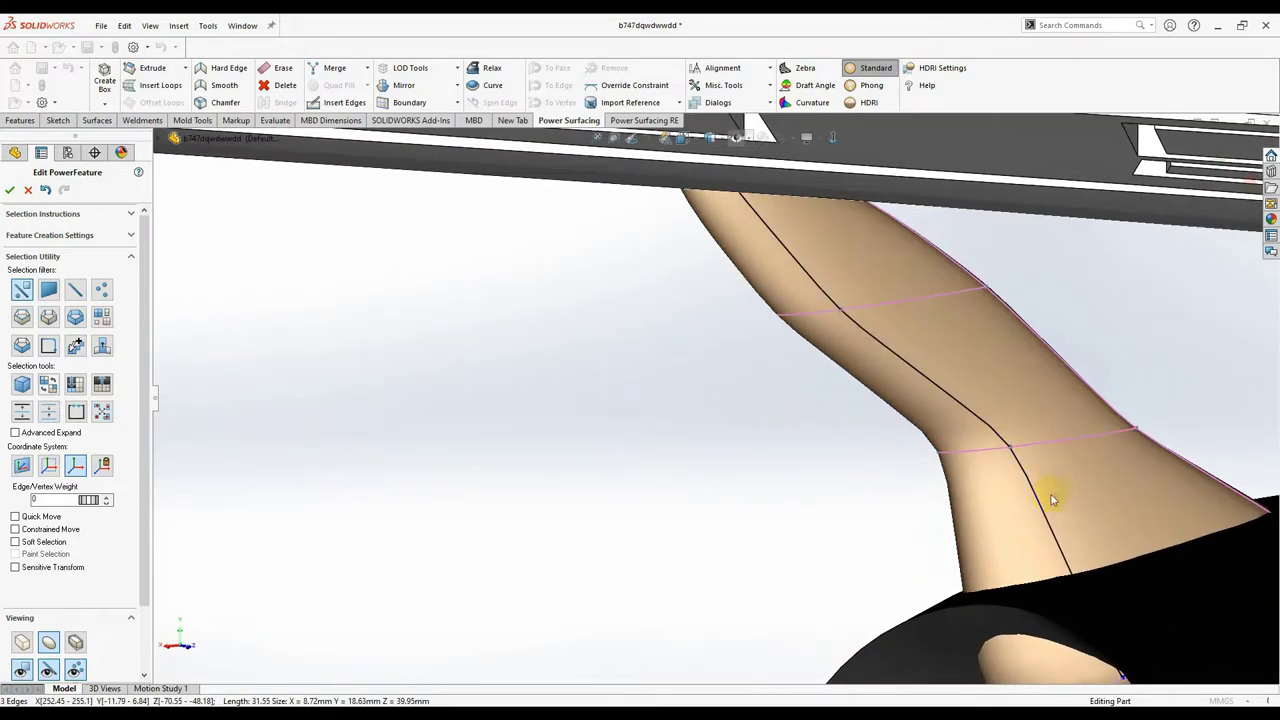
pyautogui.click(825, 294)
pyautogui.moveTo(825, 294); pyautogui.dragTo(956, 397, button='middle')
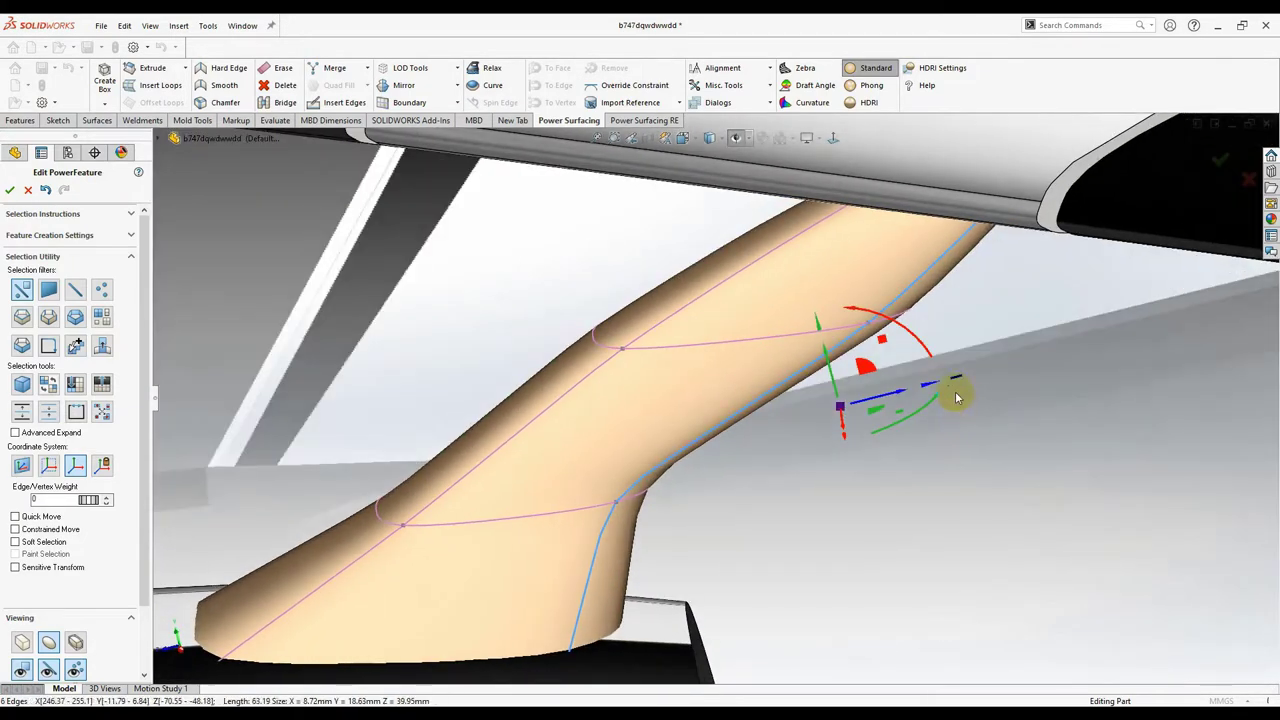
# Step: Display the pylon with HDRI reflections and set the weight of its lengthwise side edges to 11
pyautogui.click(868, 101)
pyautogui.moveTo(883, 489); pyautogui.dragTo(360, 582, button='middle')
pyautogui.click(360, 582)
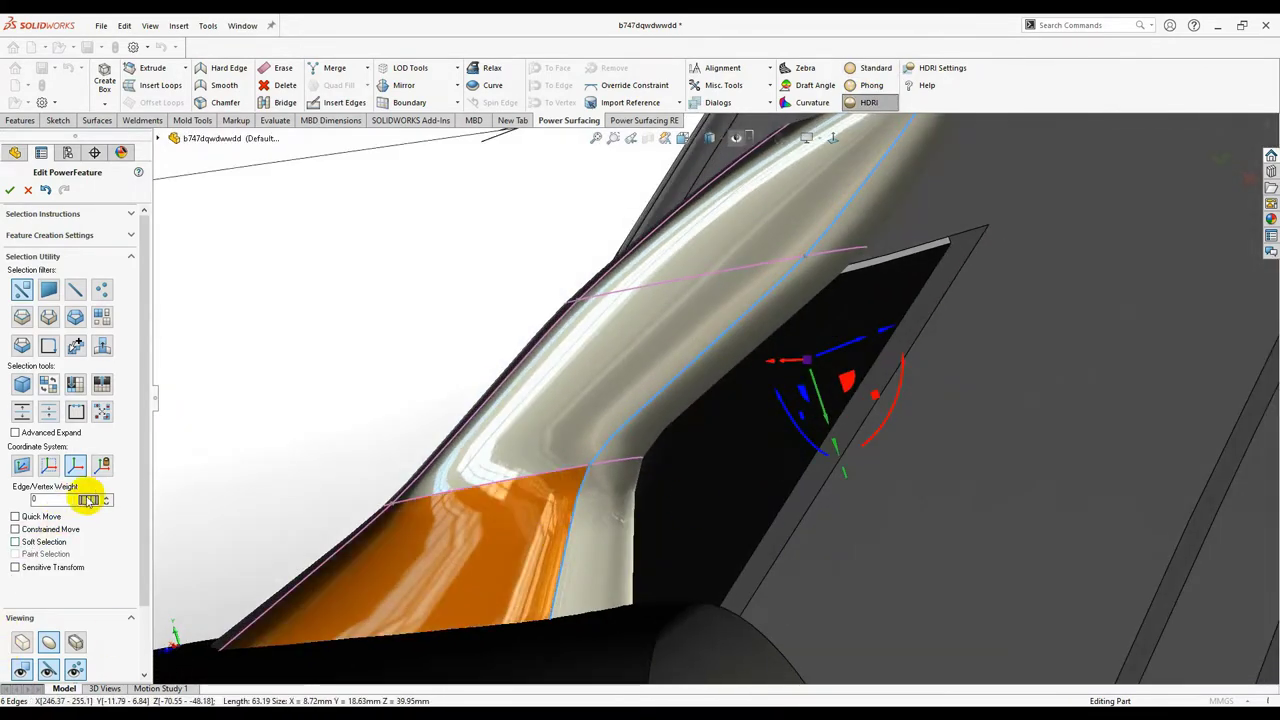
pyautogui.moveTo(88, 500); pyautogui.dragTo(609, 557)
pyautogui.moveTo(609, 557); pyautogui.dragTo(88, 527, button='middle')
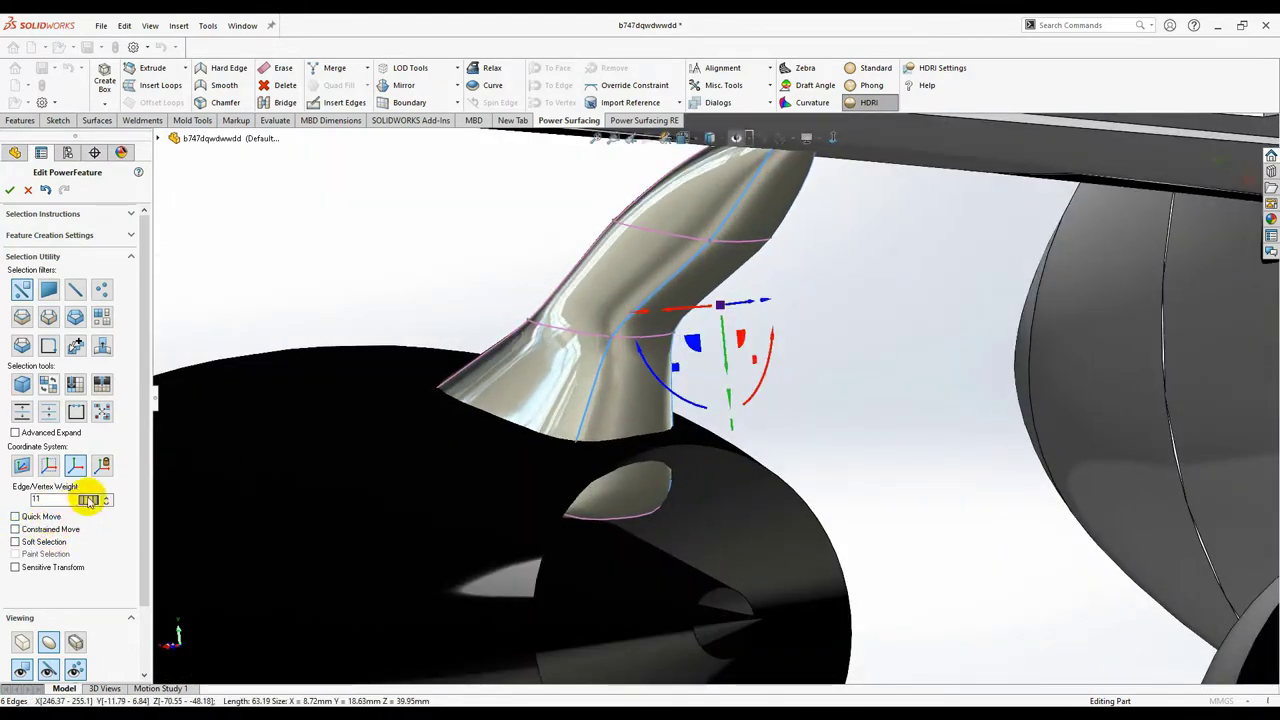
pyautogui.moveTo(326, 268); pyautogui.dragTo(627, 437, button='middle')
# Step: Clear the edge selection and subdivide the pylon's control mesh into finer faces
pyautogui.click(712, 376)
pyautogui.scroll(-2, 636, 415)
pyautogui.rightClick(638, 413)
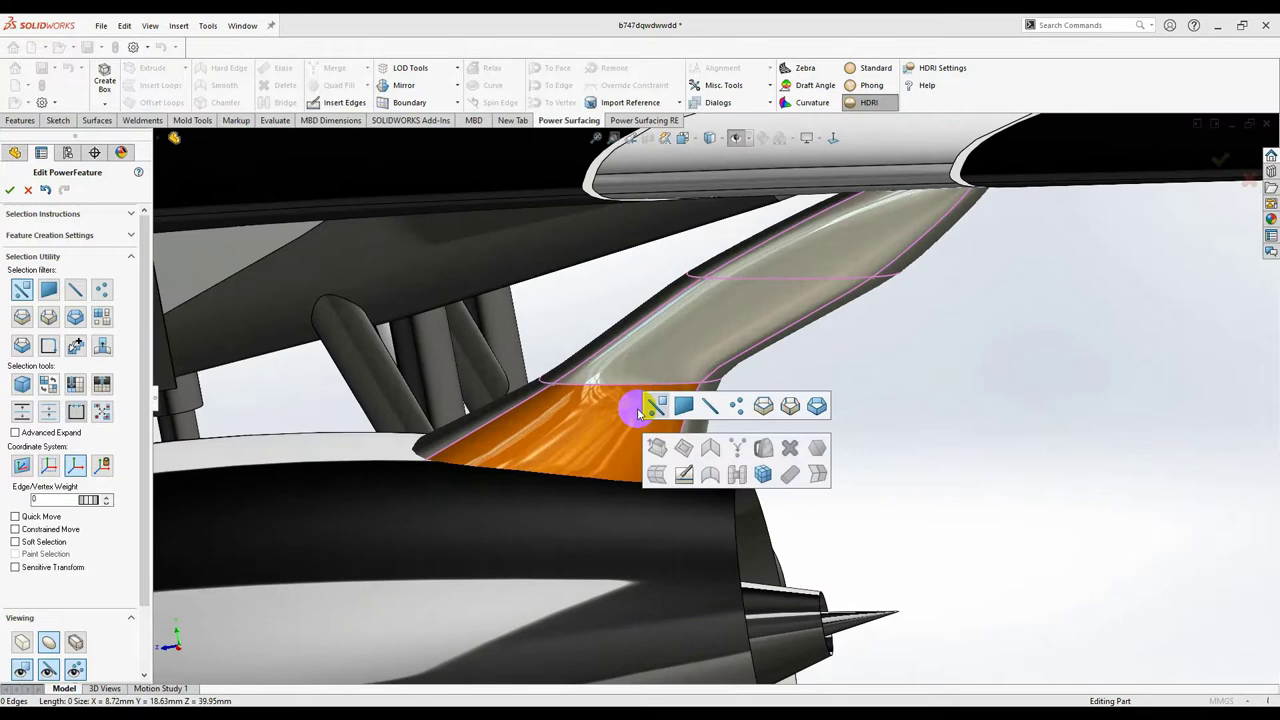
pyautogui.click(755, 478)
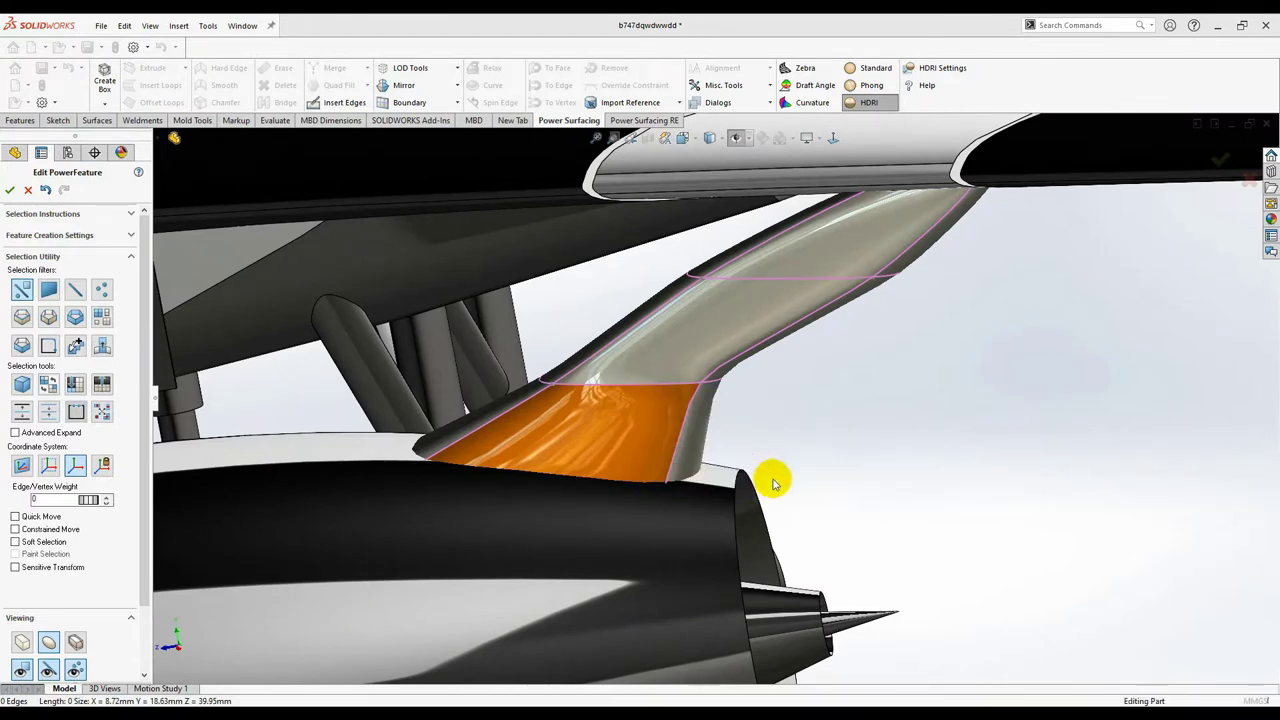
# Step: Select the four consecutive edges running along the front of the pylon
pyautogui.moveTo(921, 410); pyautogui.dragTo(952, 410, button='middle')
pyautogui.click(952, 410)
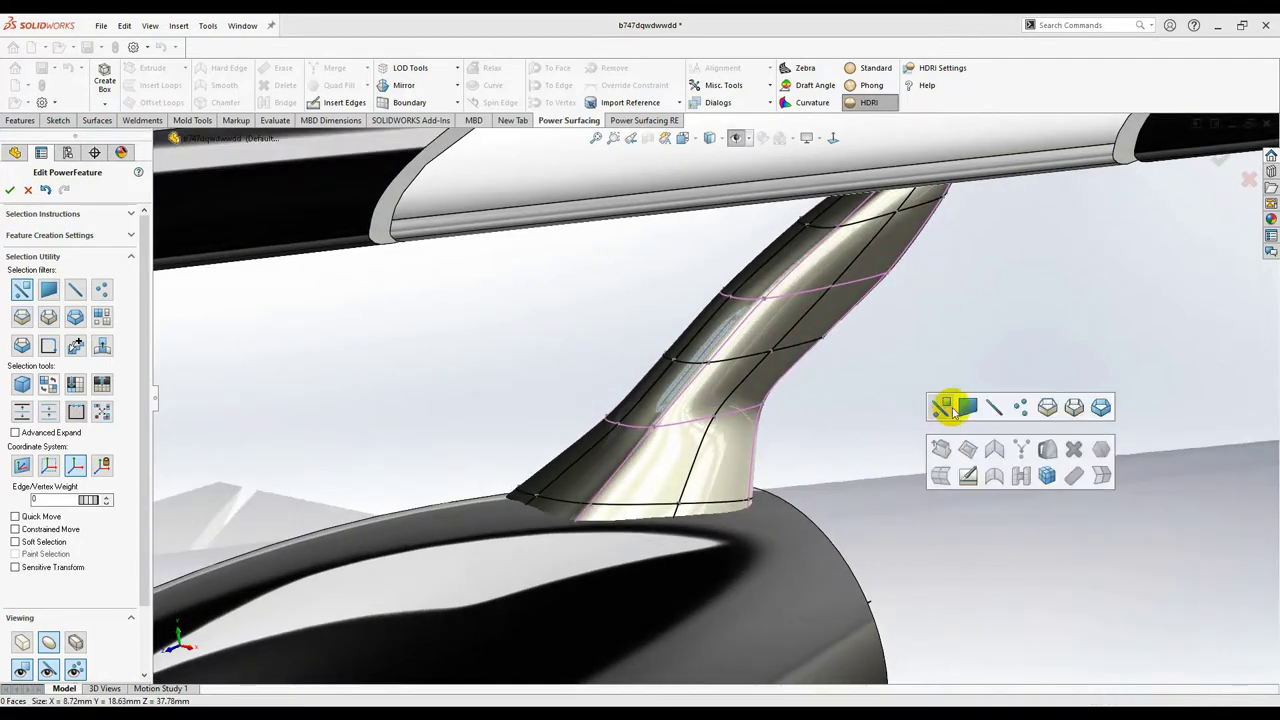
pyautogui.click(738, 278)
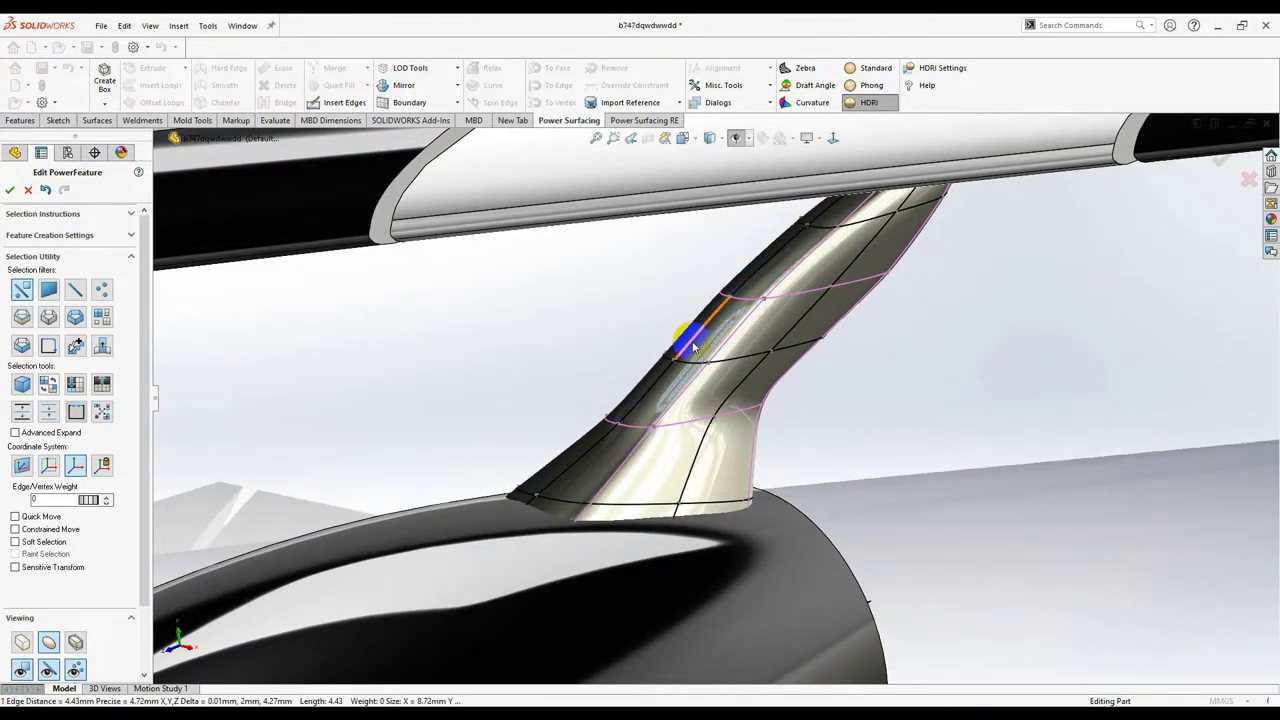
pyautogui.moveTo(686, 364)
pyautogui.mouseDown(button='middle')
pyautogui.moveTo(757, 363)
pyautogui.moveTo(696, 380)
pyautogui.mouseUp(button='middle')
pyautogui.scroll(-3, 617, 478)
pyautogui.moveTo(779, 341); pyautogui.dragTo(748, 497, button='middle')
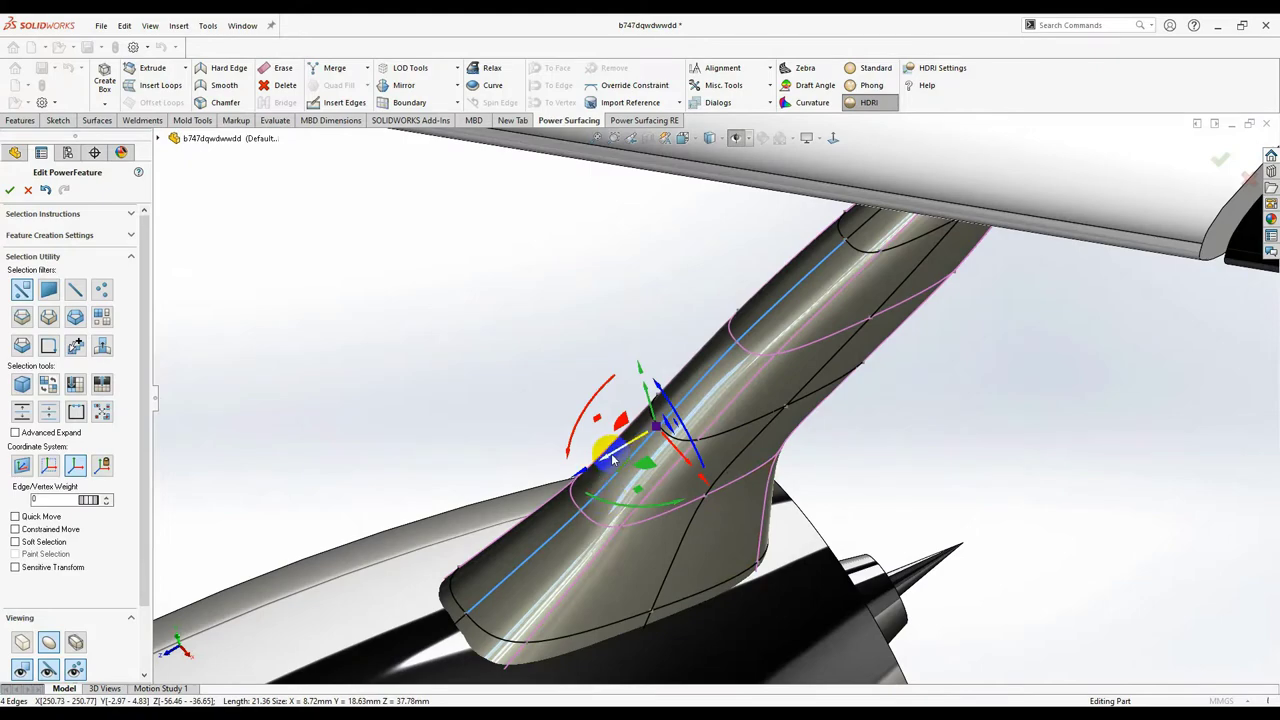
# Step: Move the pylon's front edges forward to reshape its leading edge, add the adjoining upper edge and set the edge weight to 35
pyautogui.moveTo(613, 459); pyautogui.dragTo(737, 434)
pyautogui.moveTo(737, 434); pyautogui.dragTo(723, 396, button='middle')
pyautogui.moveTo(823, 402); pyautogui.dragTo(763, 403)
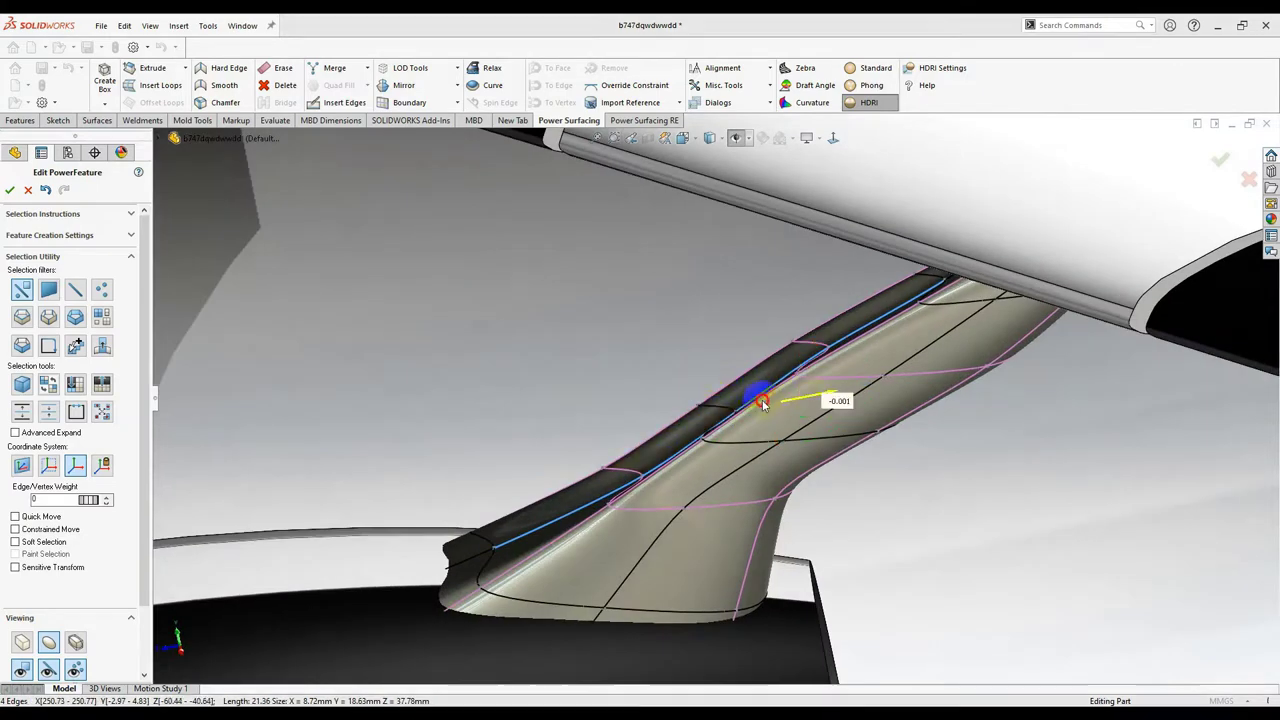
pyautogui.moveTo(590, 444); pyautogui.dragTo(586, 434)
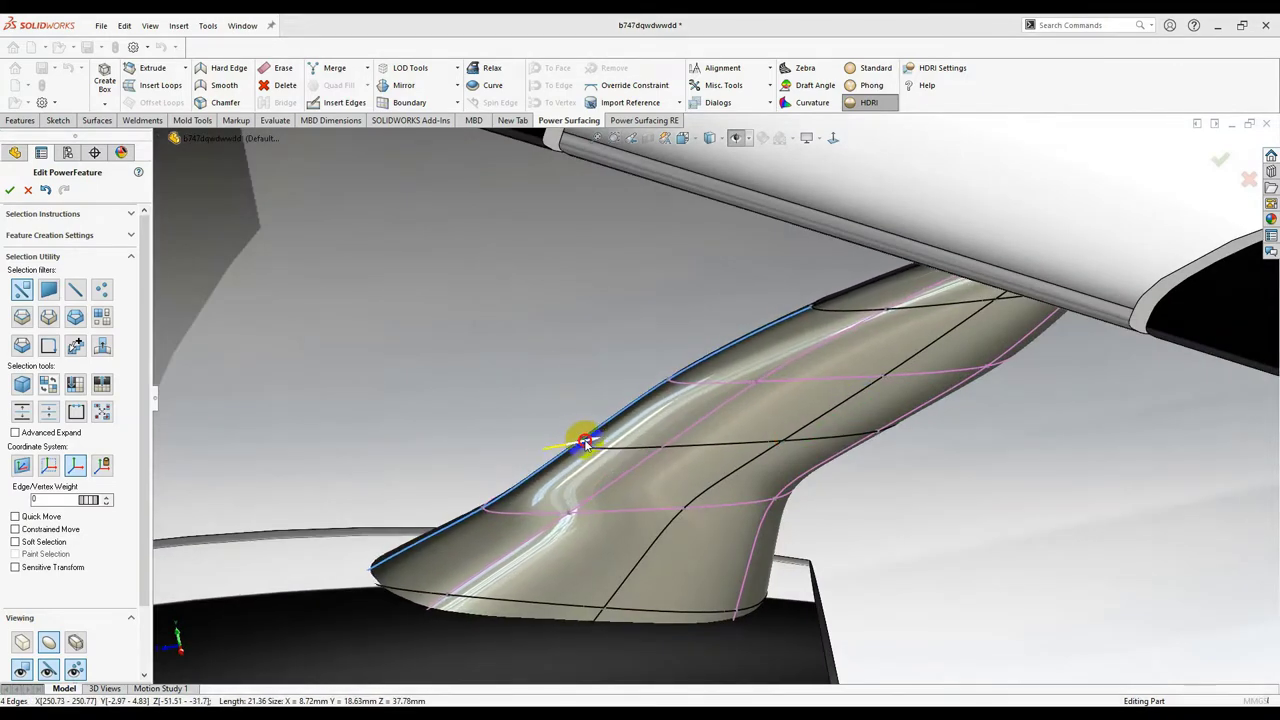
pyautogui.moveTo(586, 434); pyautogui.dragTo(541, 505, button='middle')
pyautogui.moveTo(542, 503); pyautogui.dragTo(552, 498)
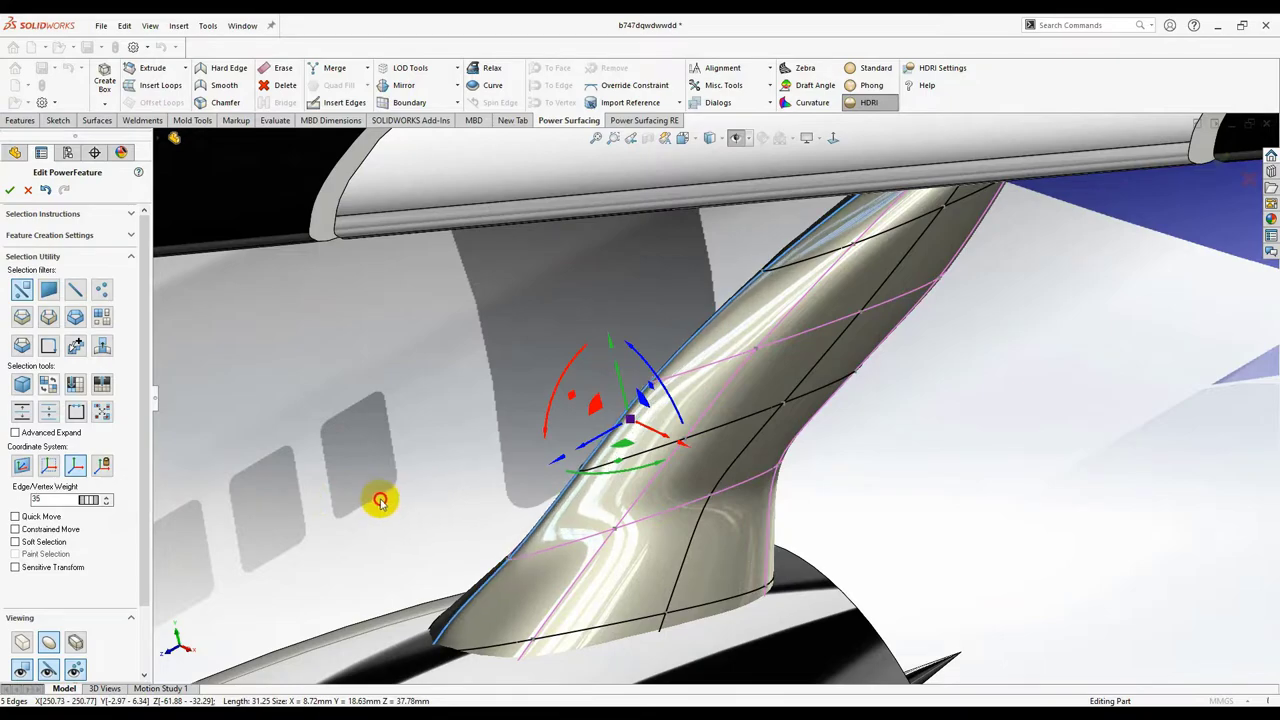
# Step: Inspect the HDRI reflections on the pylon's surface from the front, the side and its wing end
pyautogui.scroll(5, 420, 509)
pyautogui.moveTo(420, 509); pyautogui.dragTo(848, 436, button='middle')
pyautogui.scroll(5, 834, 489)
pyautogui.scroll(-6, 743, 425)
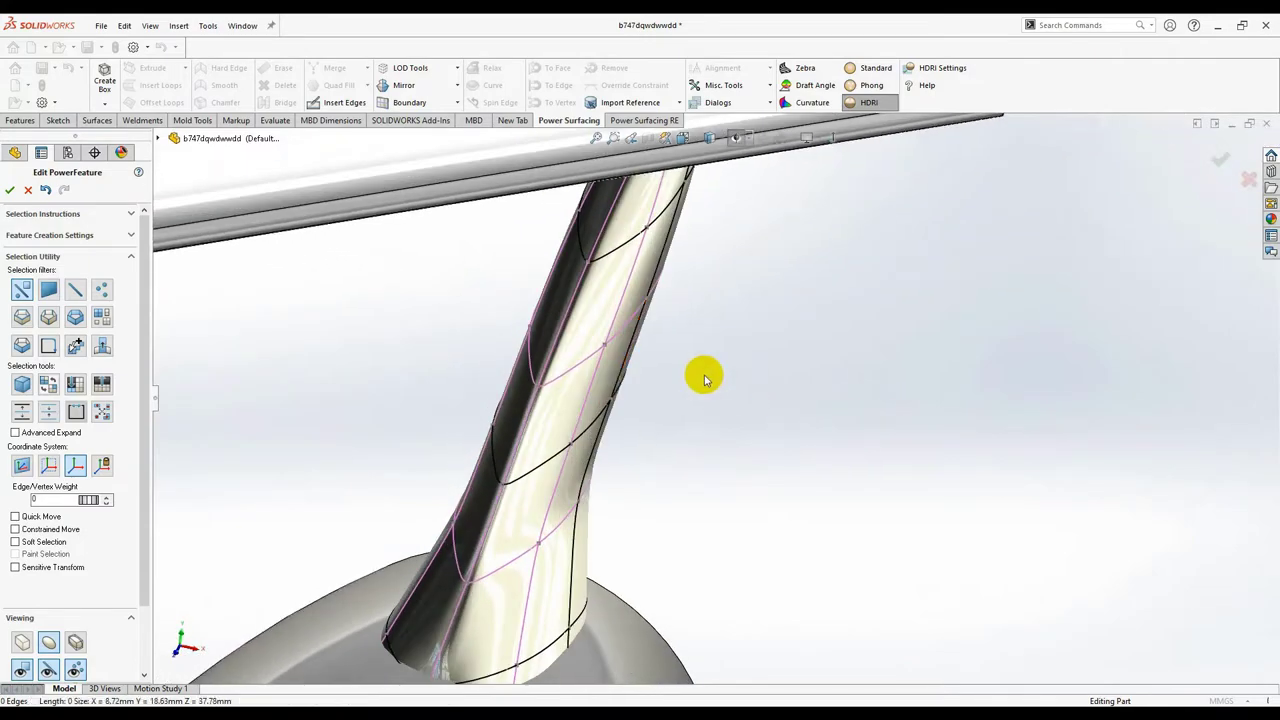
pyautogui.scroll(4, 708, 389)
pyautogui.moveTo(705, 379); pyautogui.dragTo(815, 345, button='middle')
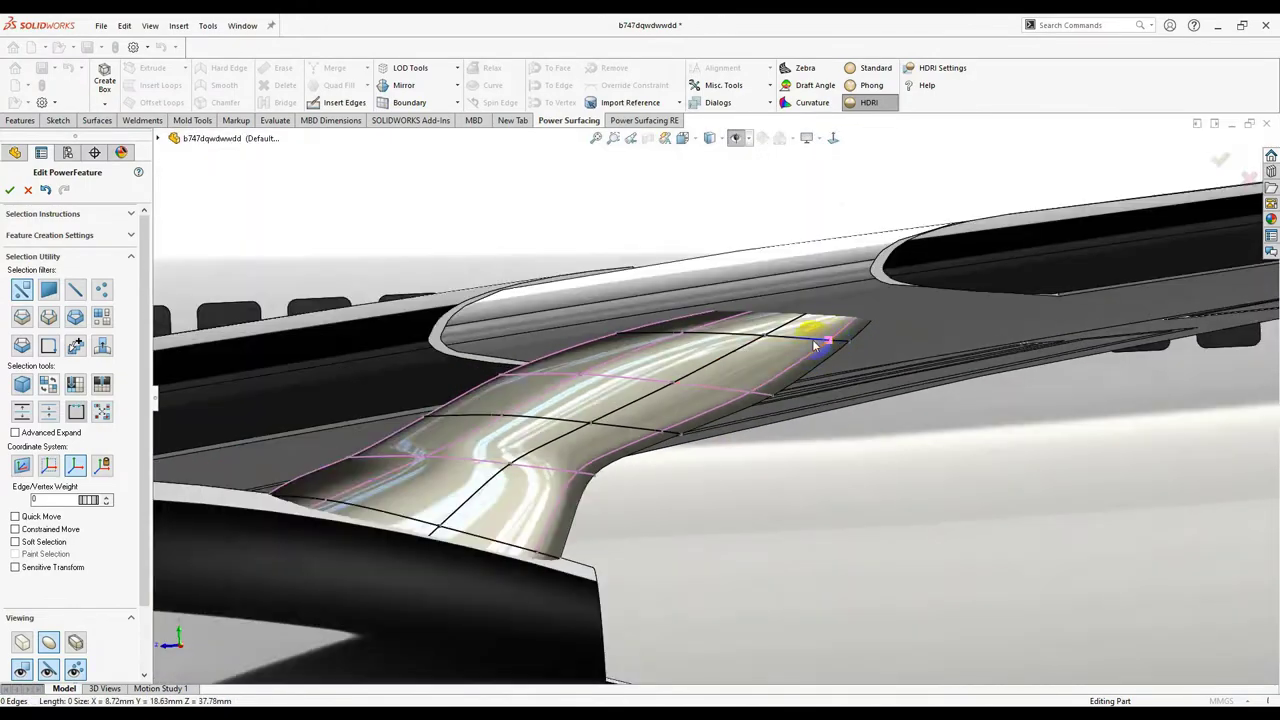
# Step: Select the ring of eight faces around the pylon's upper end at the wing using face ring selection
pyautogui.scroll(-2, 815, 345)
pyautogui.rightClick(812, 344)
pyautogui.click(931, 315)
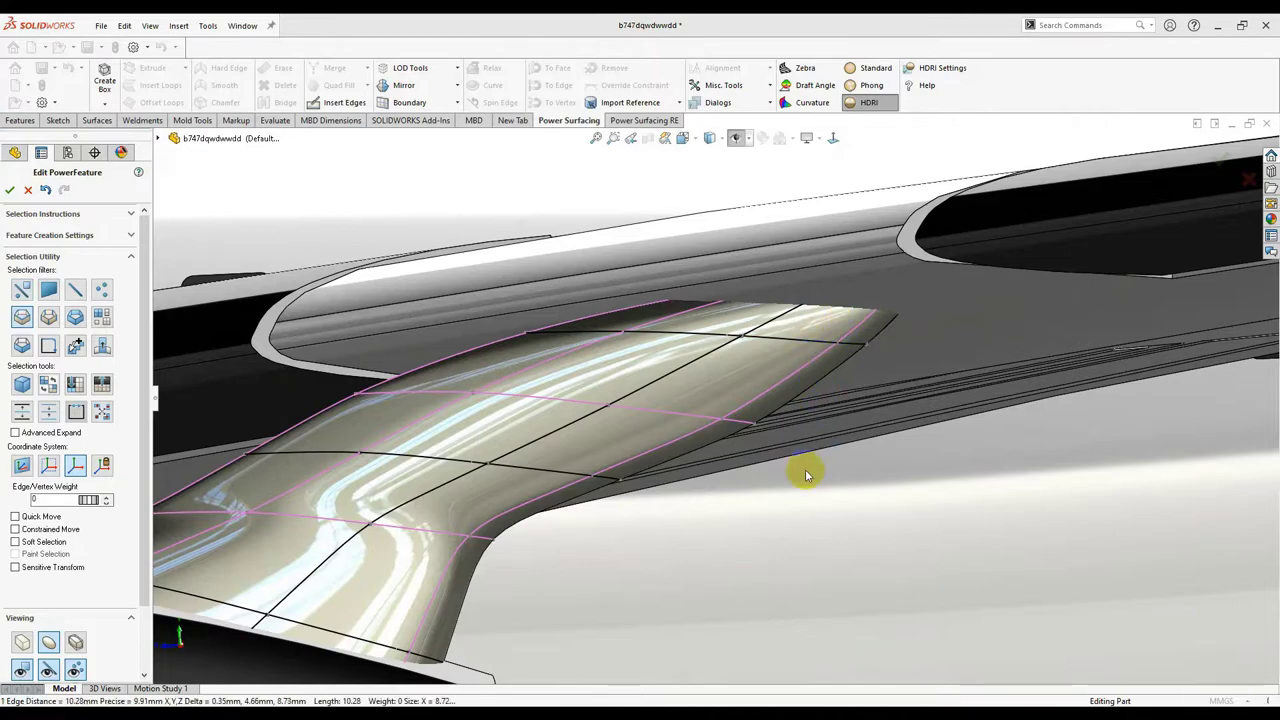
pyautogui.moveTo(807, 475); pyautogui.dragTo(743, 357, button='middle')
pyautogui.scroll(-5, 749, 364)
pyautogui.moveTo(644, 403); pyautogui.dragTo(673, 396, button='middle')
pyautogui.rightClick(673, 396)
pyautogui.click(846, 371)
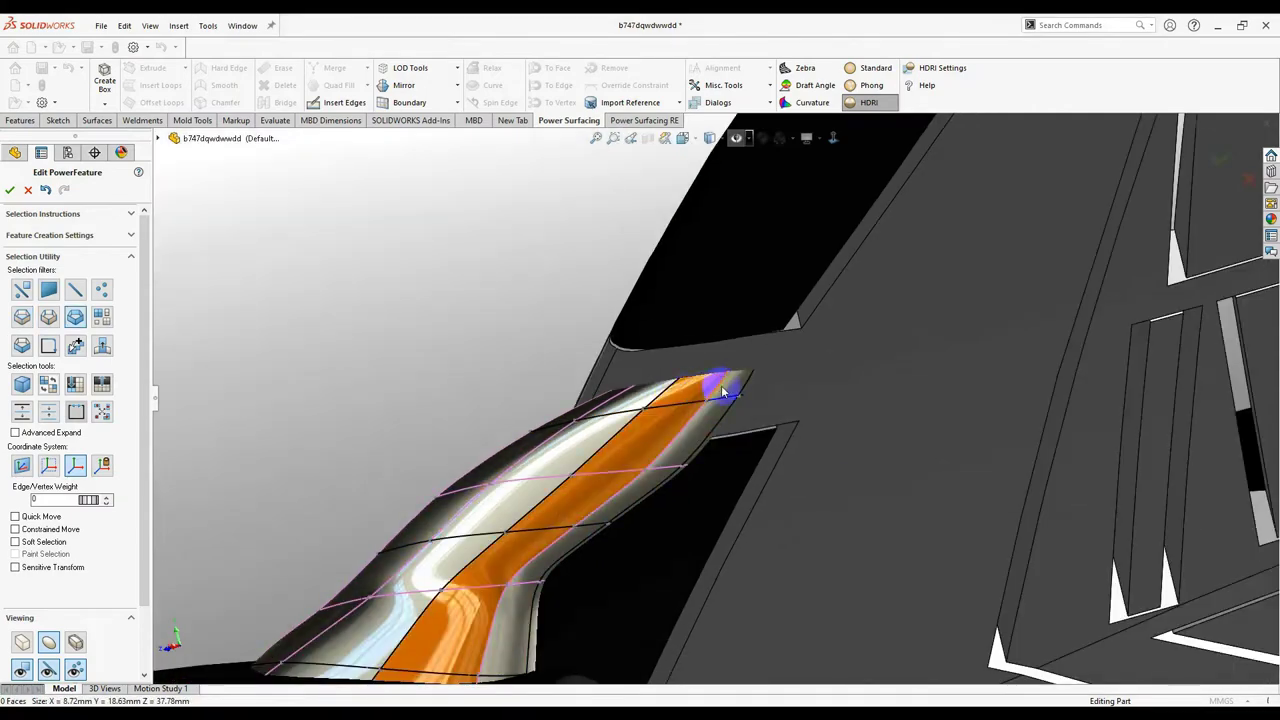
pyautogui.scroll(-2, 722, 387)
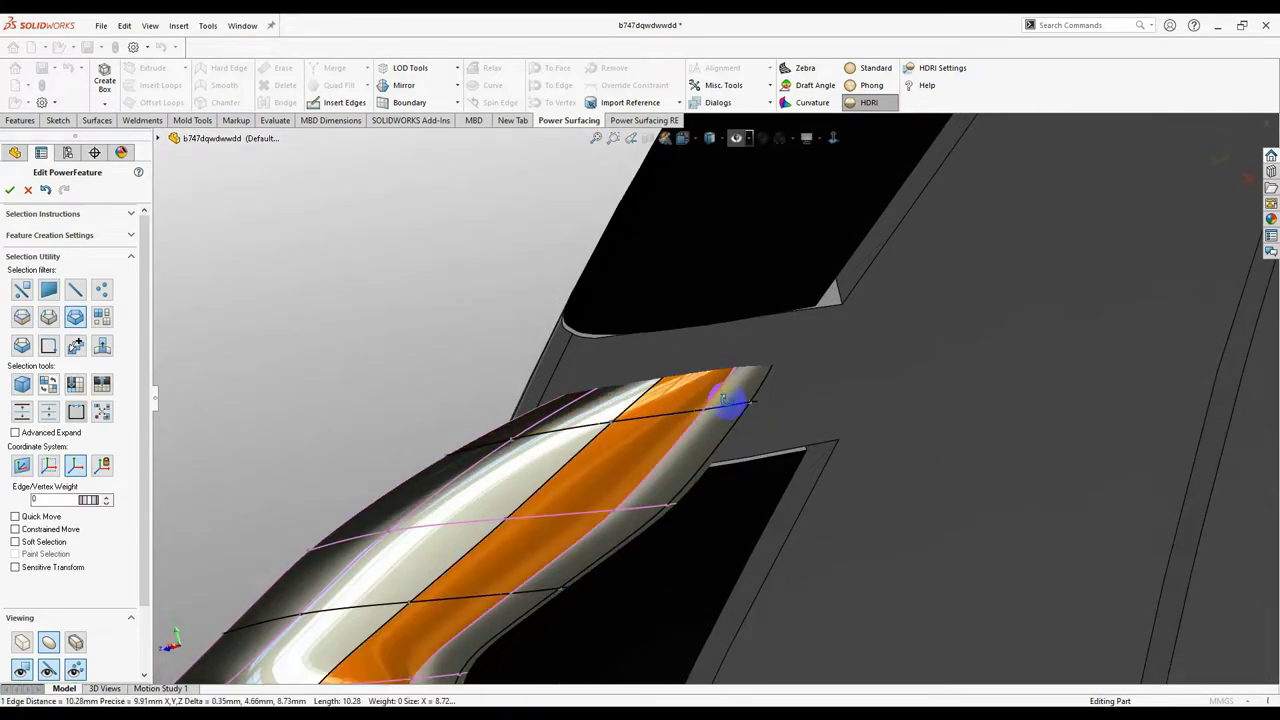
pyautogui.moveTo(734, 406); pyautogui.dragTo(736, 415, button='middle')
pyautogui.click(741, 417)
pyautogui.rightClick(736, 415)
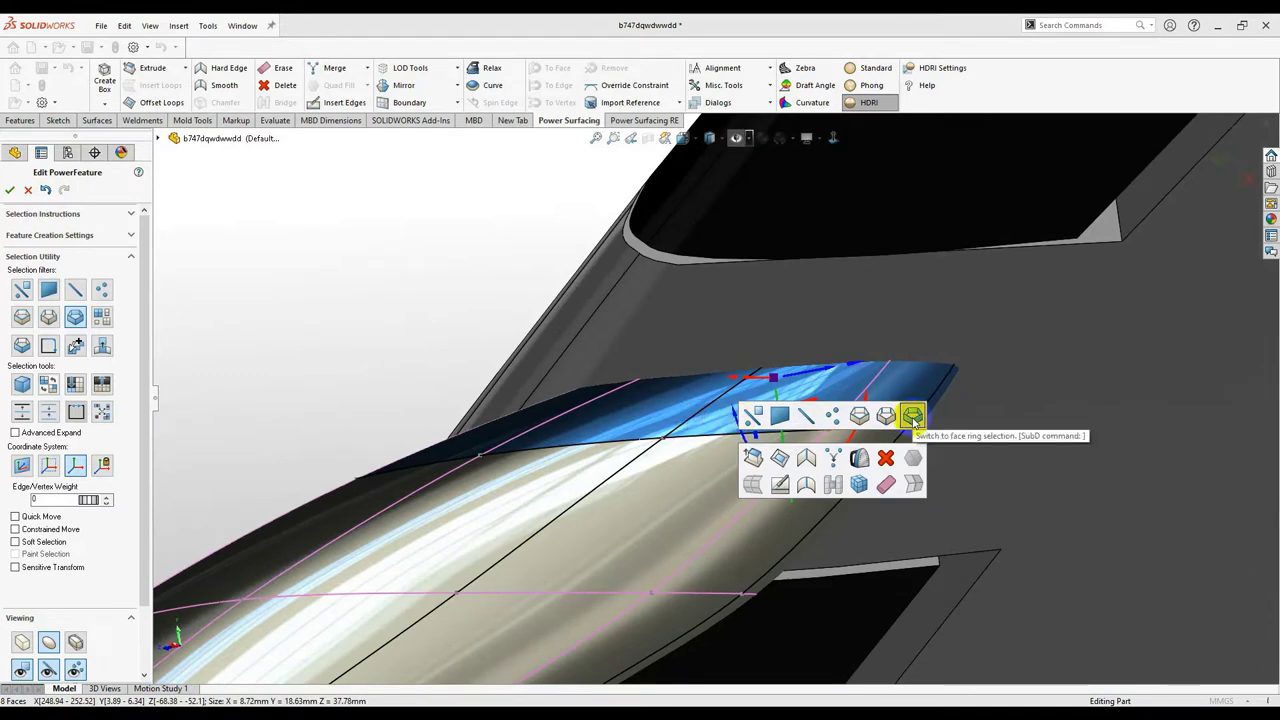
pyautogui.click(913, 415)
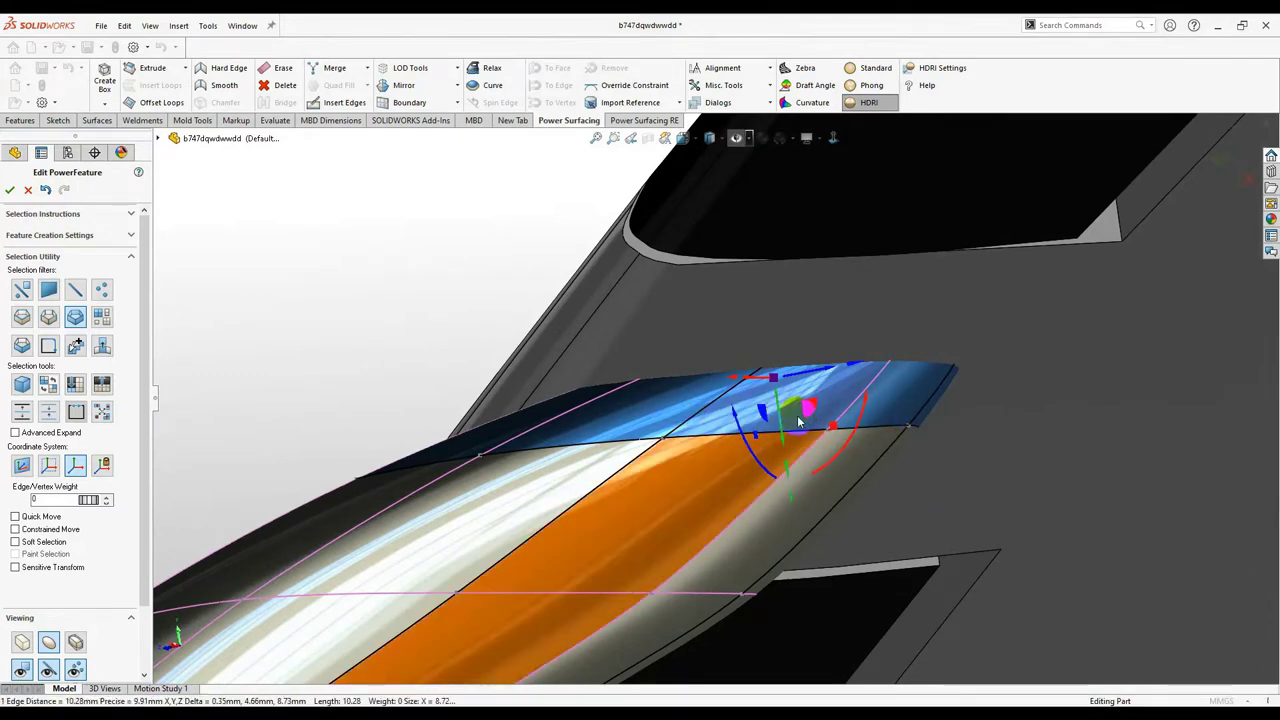
# Step: Try lowering the face ring at the pylon's upper end by about 2 mm and undo the move
pyautogui.moveTo(806, 408); pyautogui.dragTo(777, 343, button='middle')
pyautogui.moveTo(788, 360); pyautogui.dragTo(790, 415)
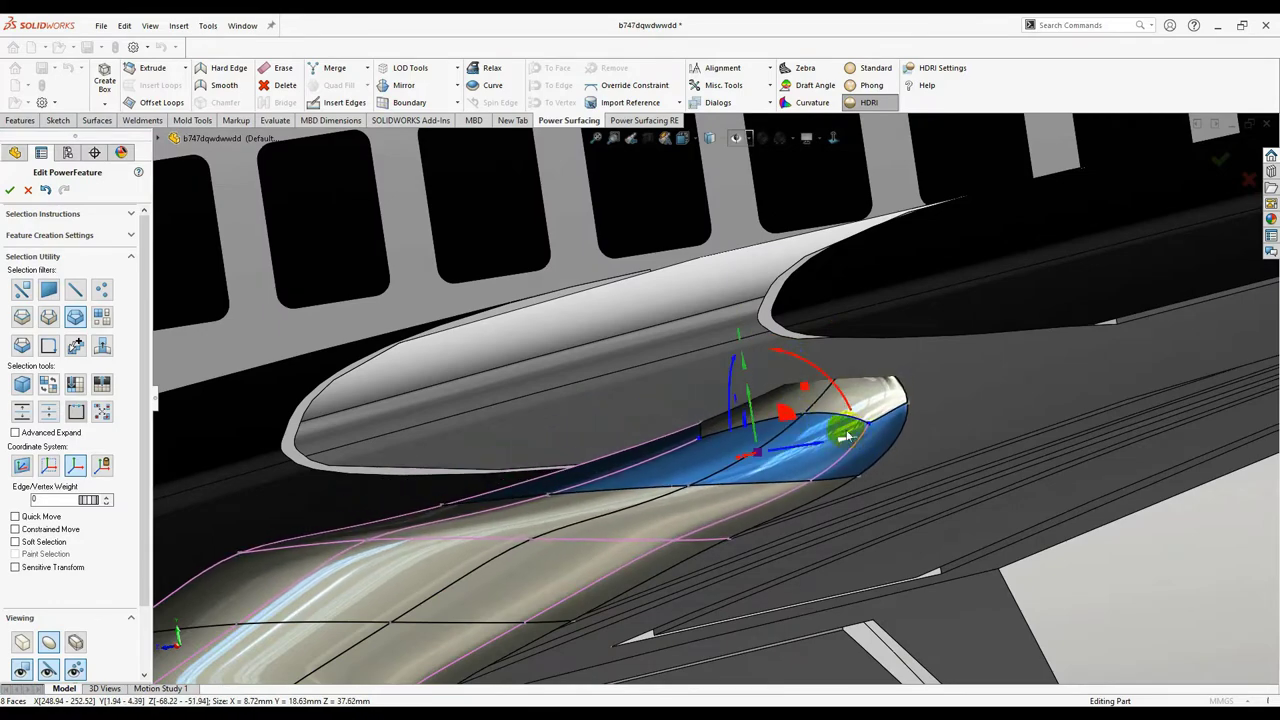
pyautogui.moveTo(847, 436); pyautogui.dragTo(808, 437, button='middle')
pyautogui.scroll(-3, 804, 432)
pyautogui.moveTo(887, 438); pyautogui.dragTo(667, 200, button='middle')
pyautogui.hotkey('ctrl', 'z')
pyautogui.click(862, 408)
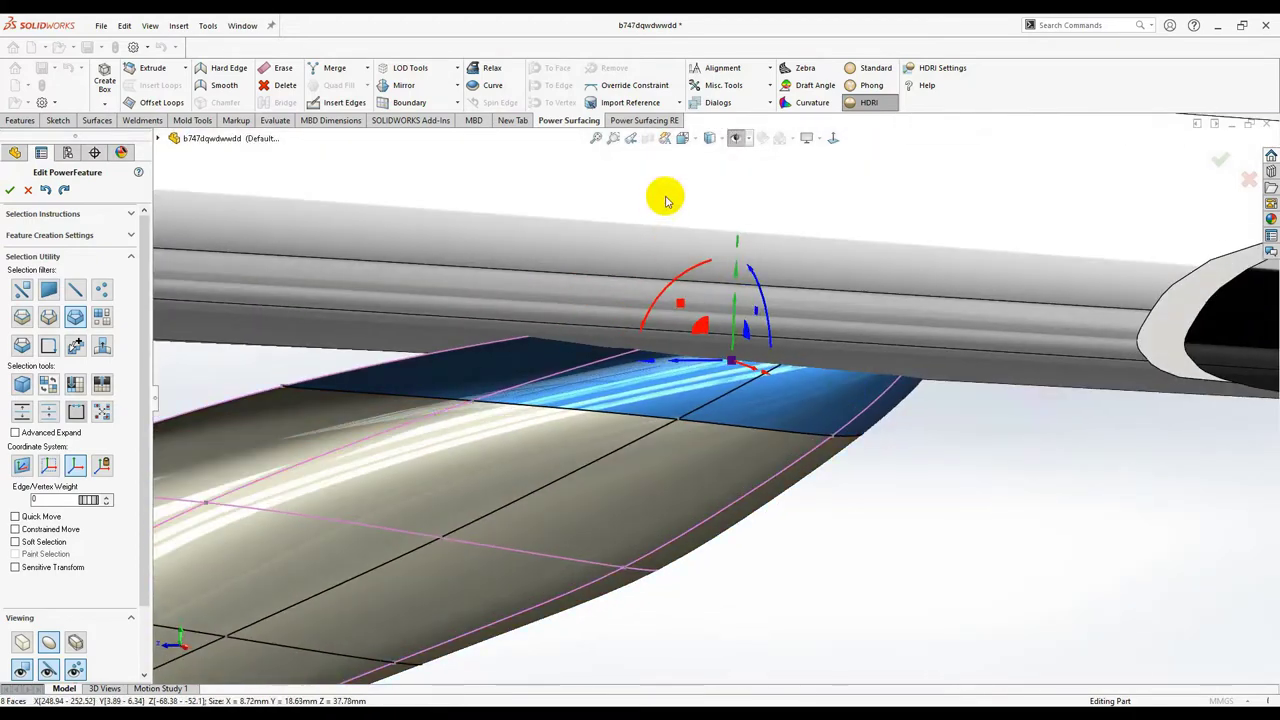
# Step: Show the pylon as its unsmoothed control mesh and display the aircraft model in wireframe
pyautogui.click(22, 642)
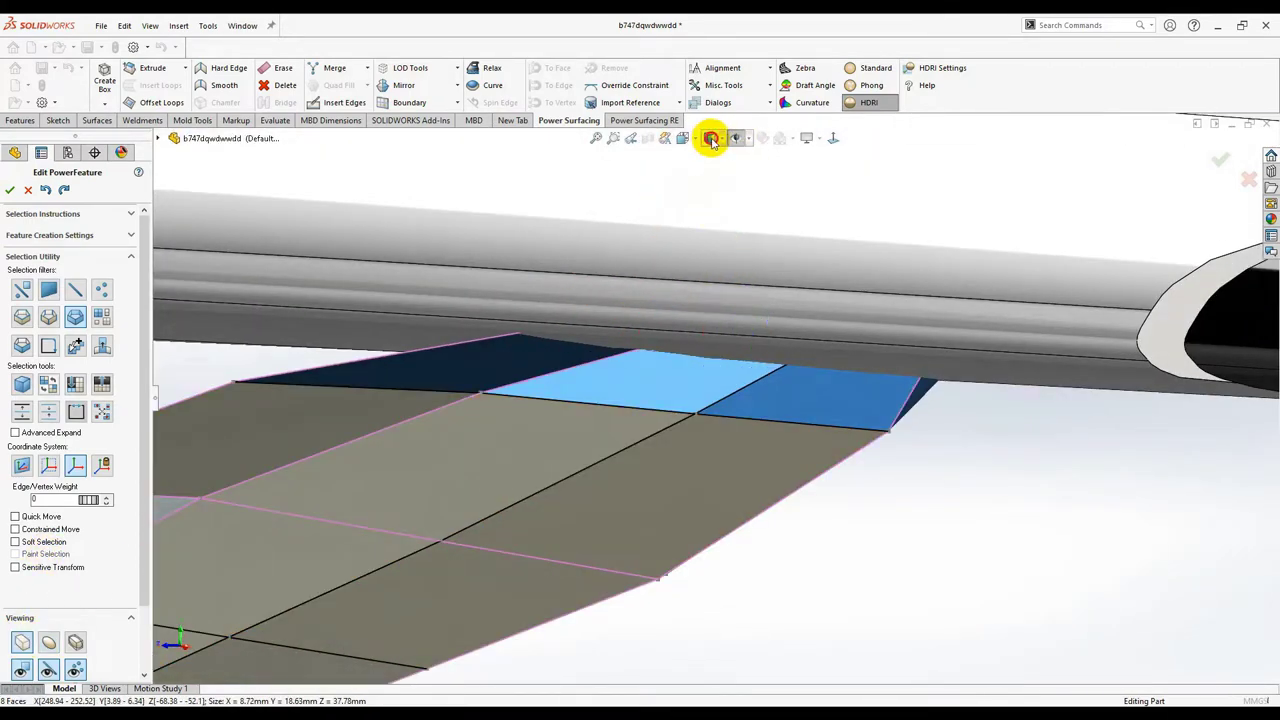
pyautogui.click(712, 141)
pyautogui.moveTo(713, 142)
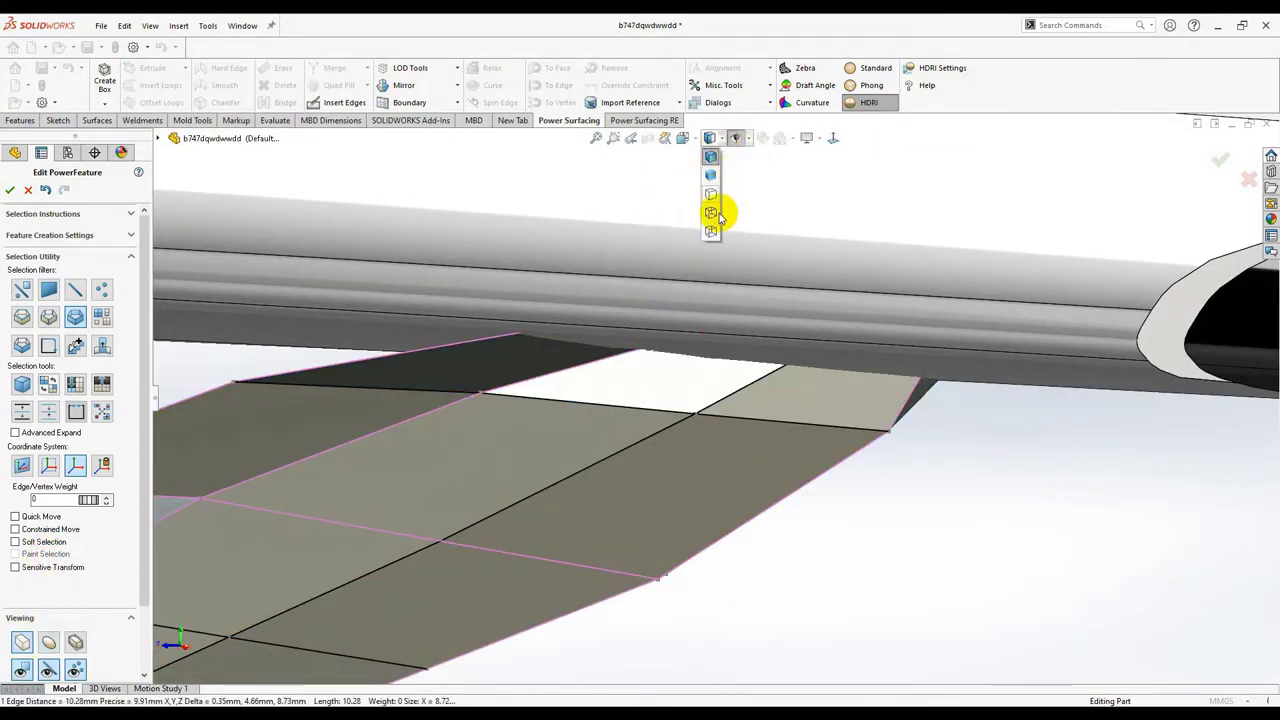
pyautogui.click(711, 233)
pyautogui.moveTo(871, 300); pyautogui.dragTo(869, 389, button='middle')
pyautogui.scroll(6, 868, 386)
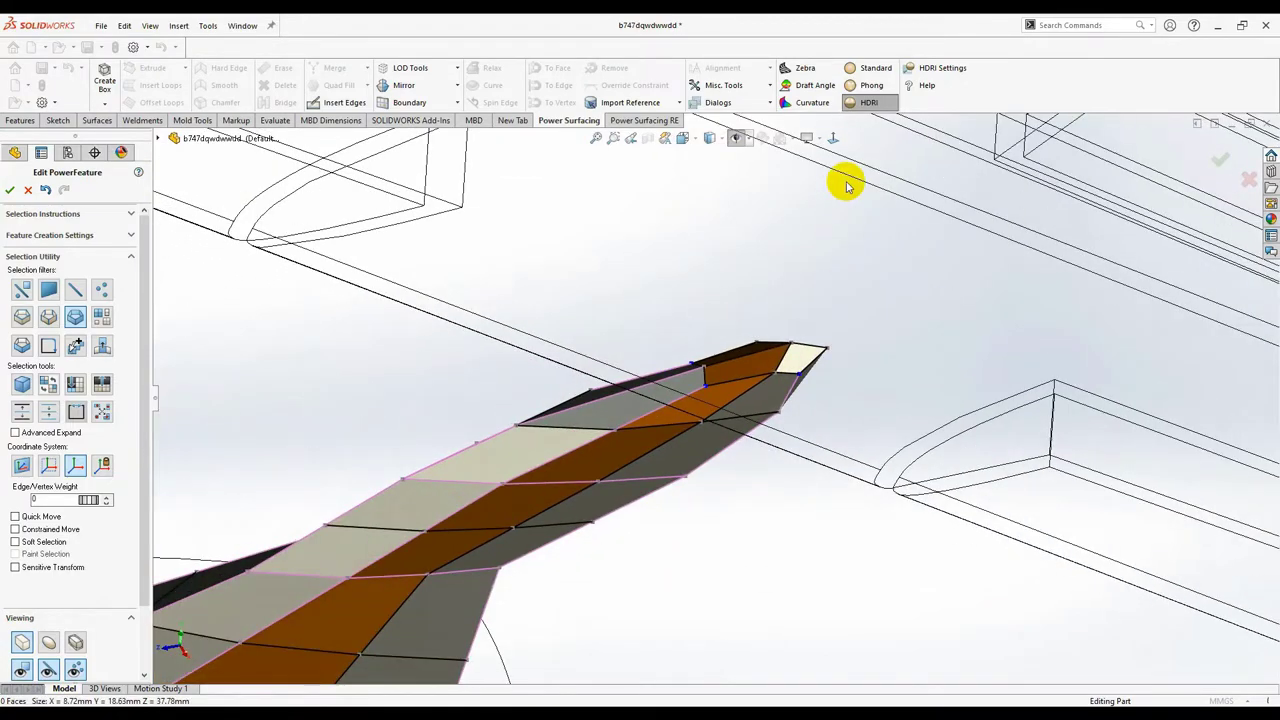
# Step: View the pylon from above, select its four top faces and scale them lengthwise to about 5.2 mm
pyautogui.click(834, 142)
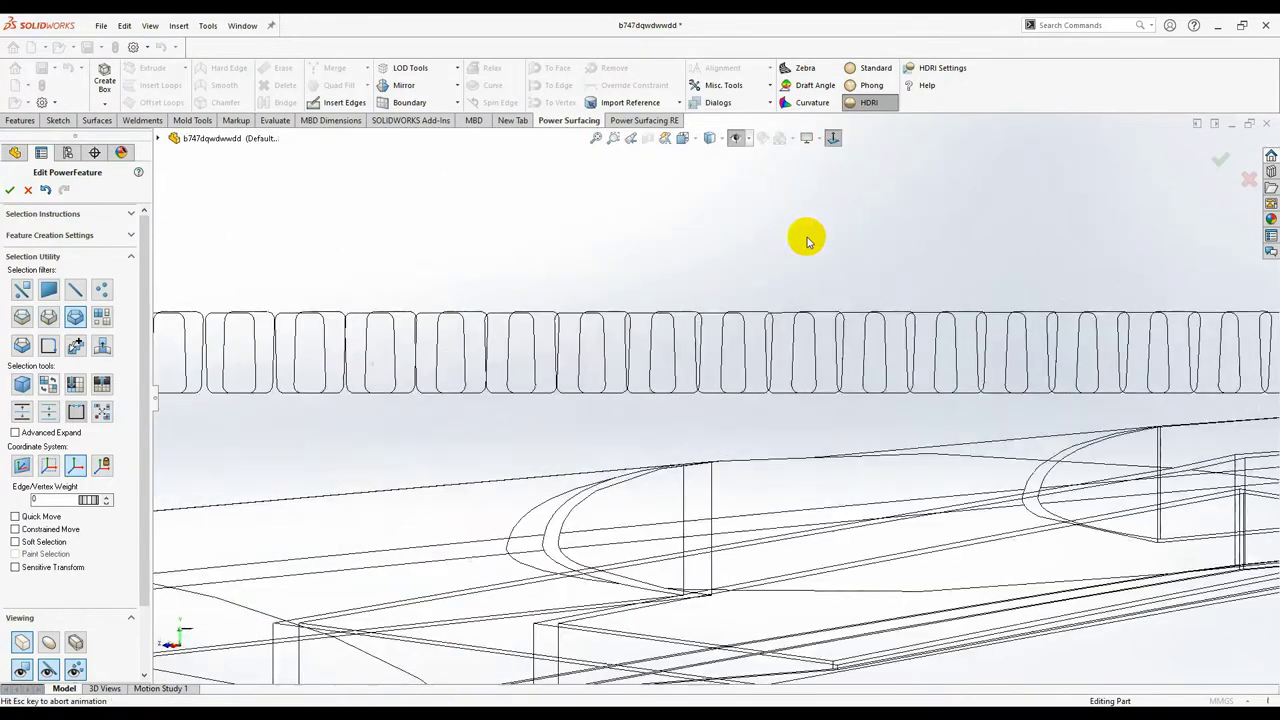
pyautogui.hotkey('shift', 'Down')
pyautogui.scroll(5, 773, 355)
pyautogui.scroll(-8, 790, 395)
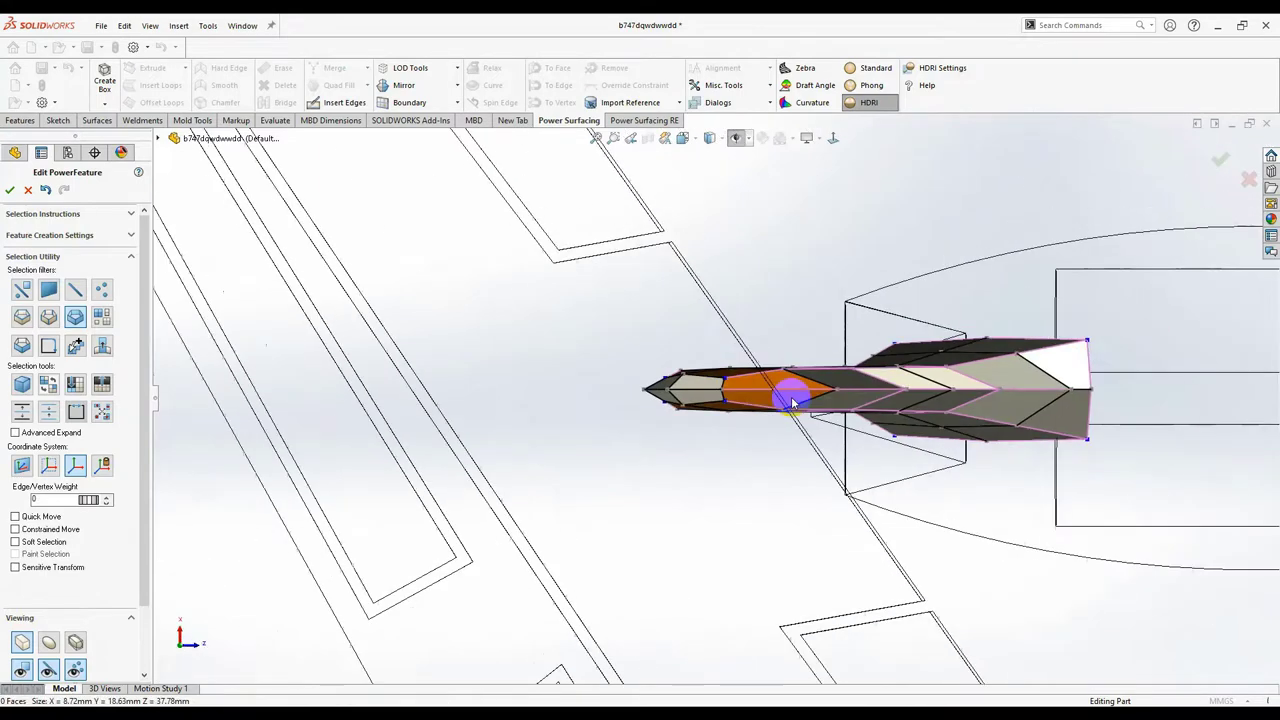
pyautogui.click(737, 408)
pyautogui.scroll(-3, 730, 409)
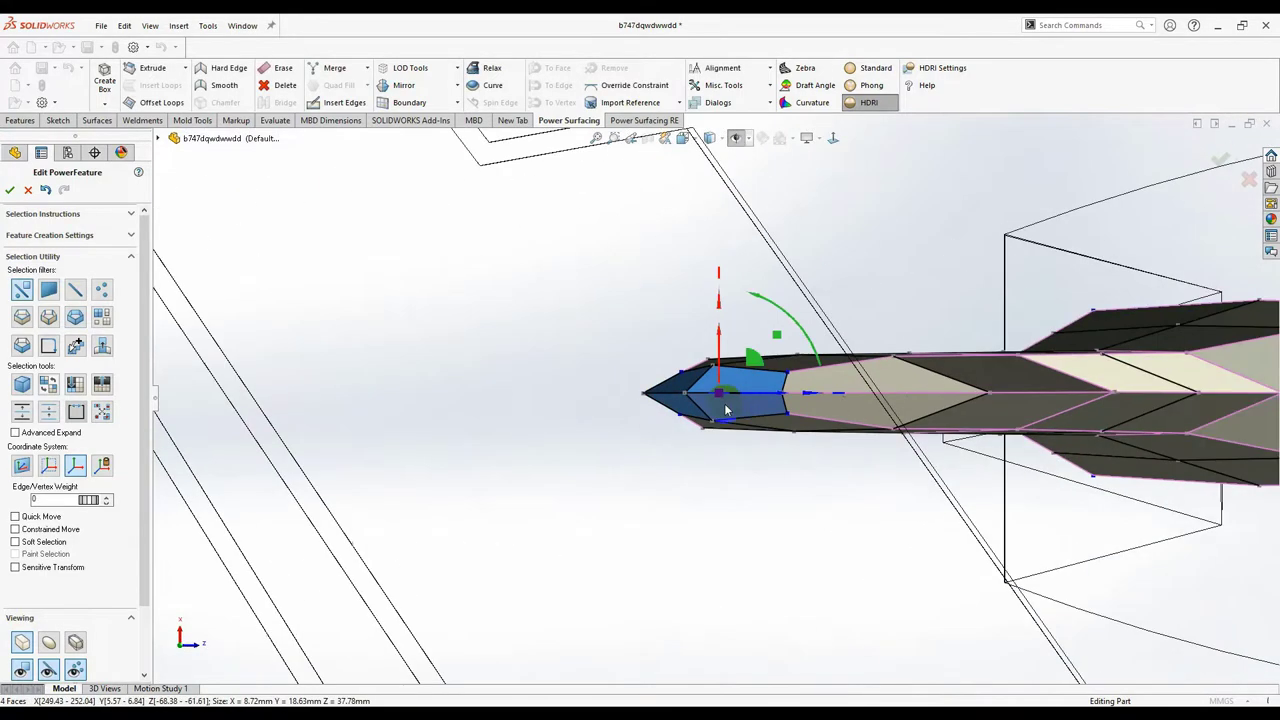
pyautogui.moveTo(810, 398); pyautogui.dragTo(722, 409)
pyautogui.scroll(-5, 678, 384)
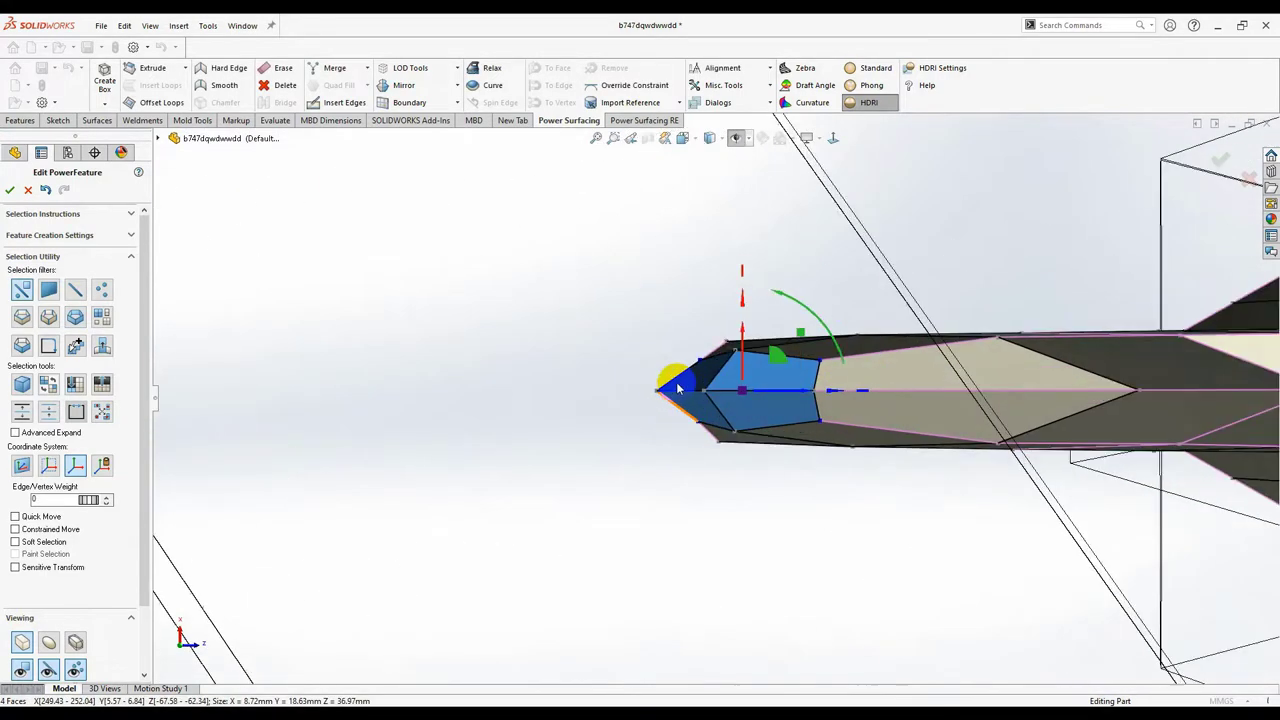
# Step: Select the two corner vertices beside the pointed rear tip of the top faces and move them lengthwise to blunt the tip
pyautogui.click(713, 367)
pyautogui.click(763, 448)
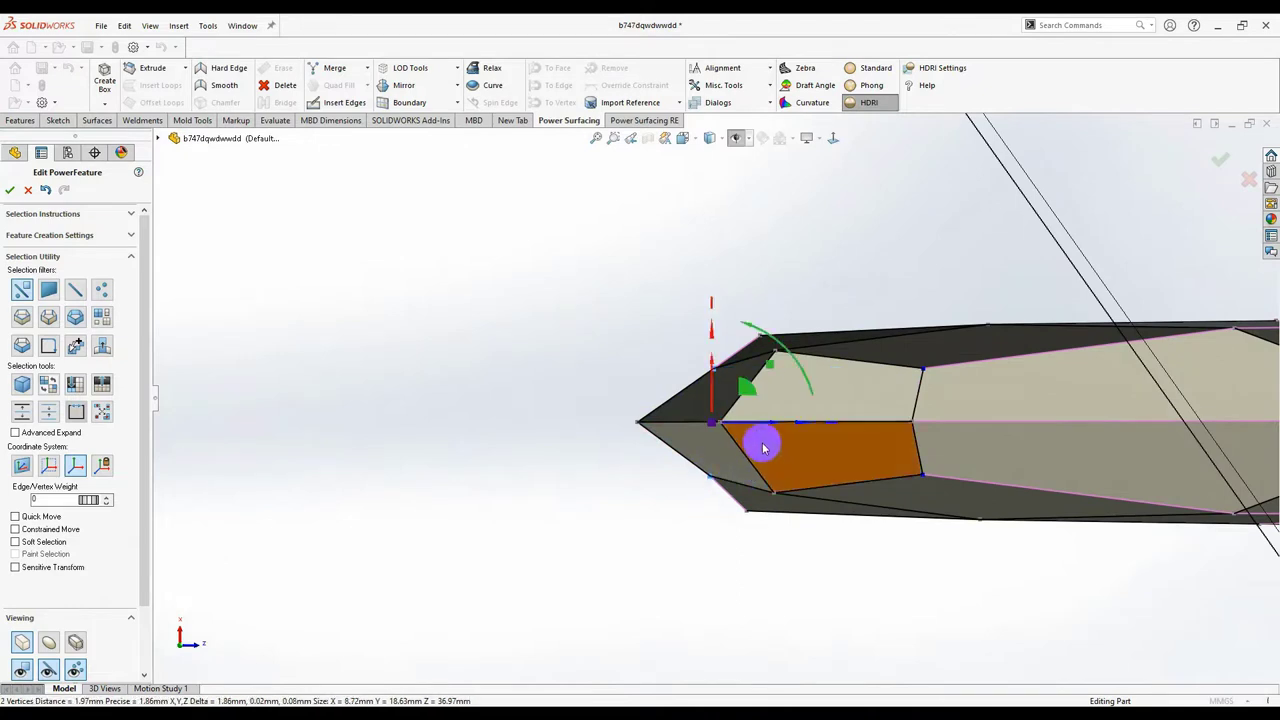
pyautogui.moveTo(758, 425)
pyautogui.mouseDown()
pyautogui.moveTo(664, 442)
pyautogui.moveTo(714, 422)
pyautogui.moveTo(810, 421)
pyautogui.moveTo(782, 424)
pyautogui.mouseUp()
# Step: Select the pylon's four top faces and flatten them
pyautogui.click(713, 409)
pyautogui.moveTo(821, 483); pyautogui.dragTo(848, 291, button='middle')
pyautogui.rightClick(860, 390)
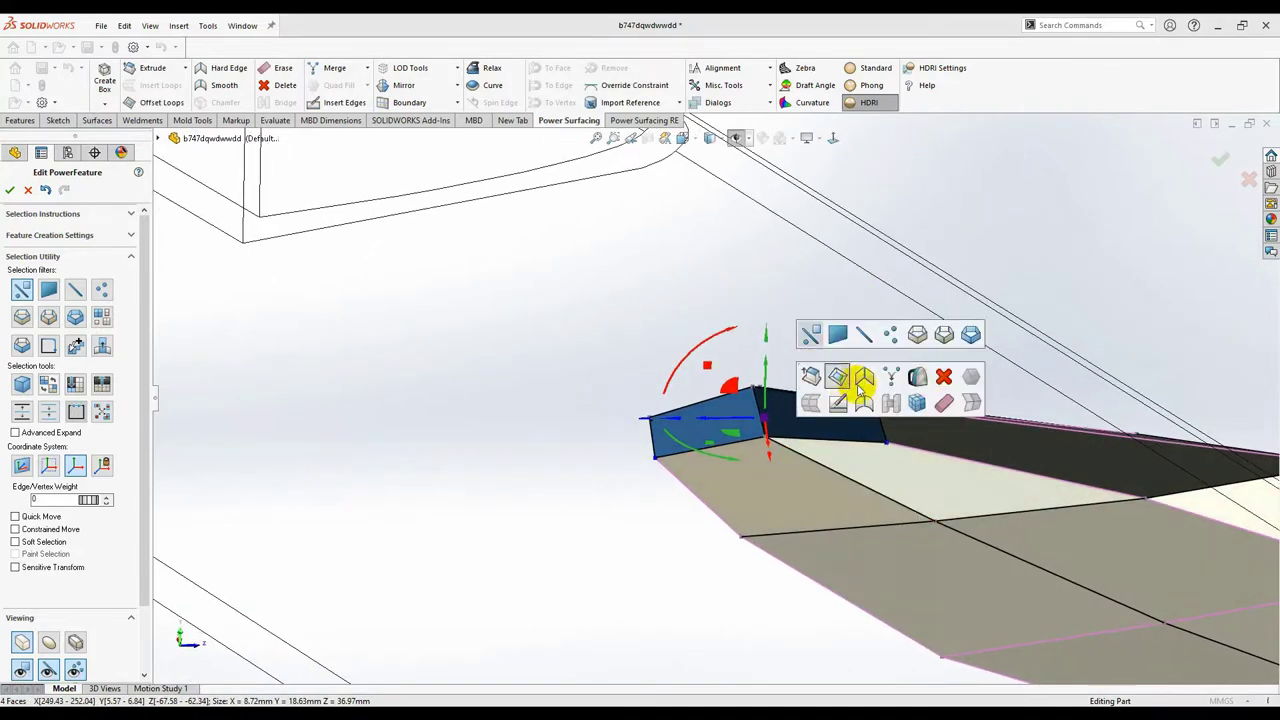
pyautogui.click(919, 377)
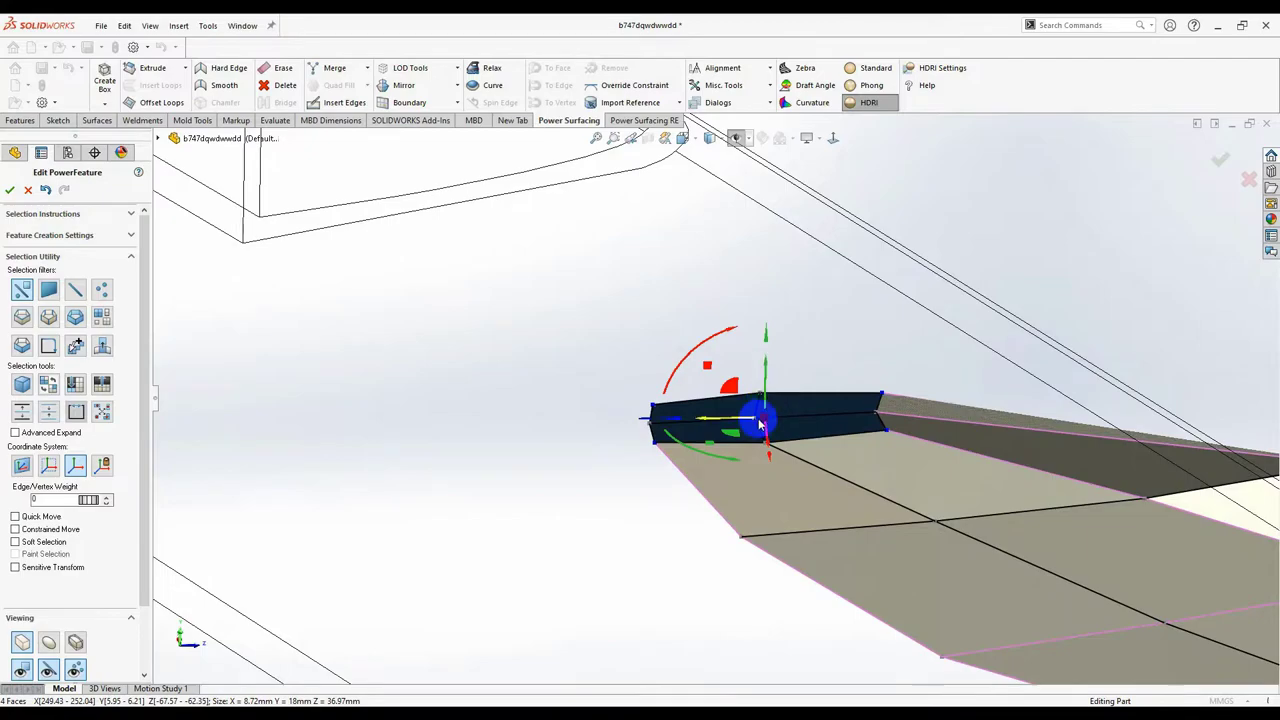
# Step: Move the middle vertices at the rear and front ends of the pylon's flattened top outward along its length
pyautogui.moveTo(766, 418); pyautogui.dragTo(700, 428, button='middle')
pyautogui.click(652, 423)
pyautogui.click(650, 425)
pyautogui.moveTo(788, 396); pyautogui.dragTo(796, 398, button='middle')
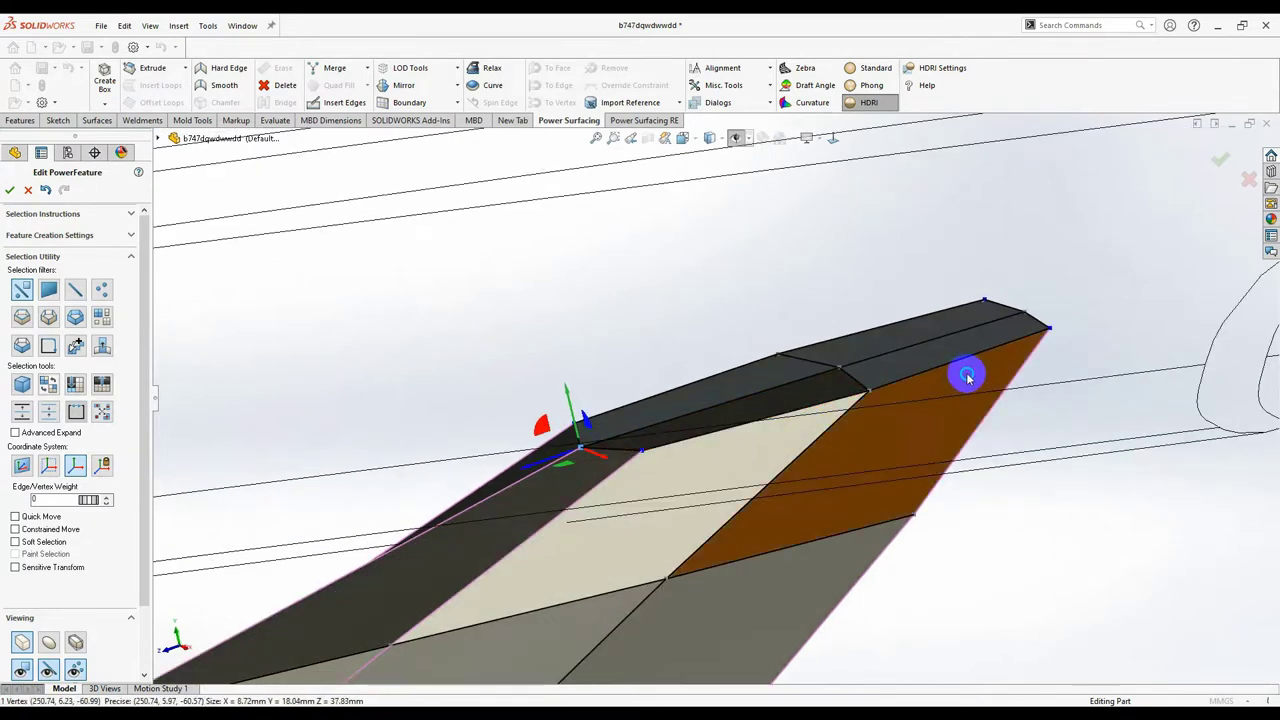
# Step: Select the eight-edge loop around the pylon's top faces, show the smoothed shape and raise the loop's edge weight to sharpen it
pyautogui.rightClick(967, 374)
pyautogui.click(1075, 343)
pyautogui.click(913, 378)
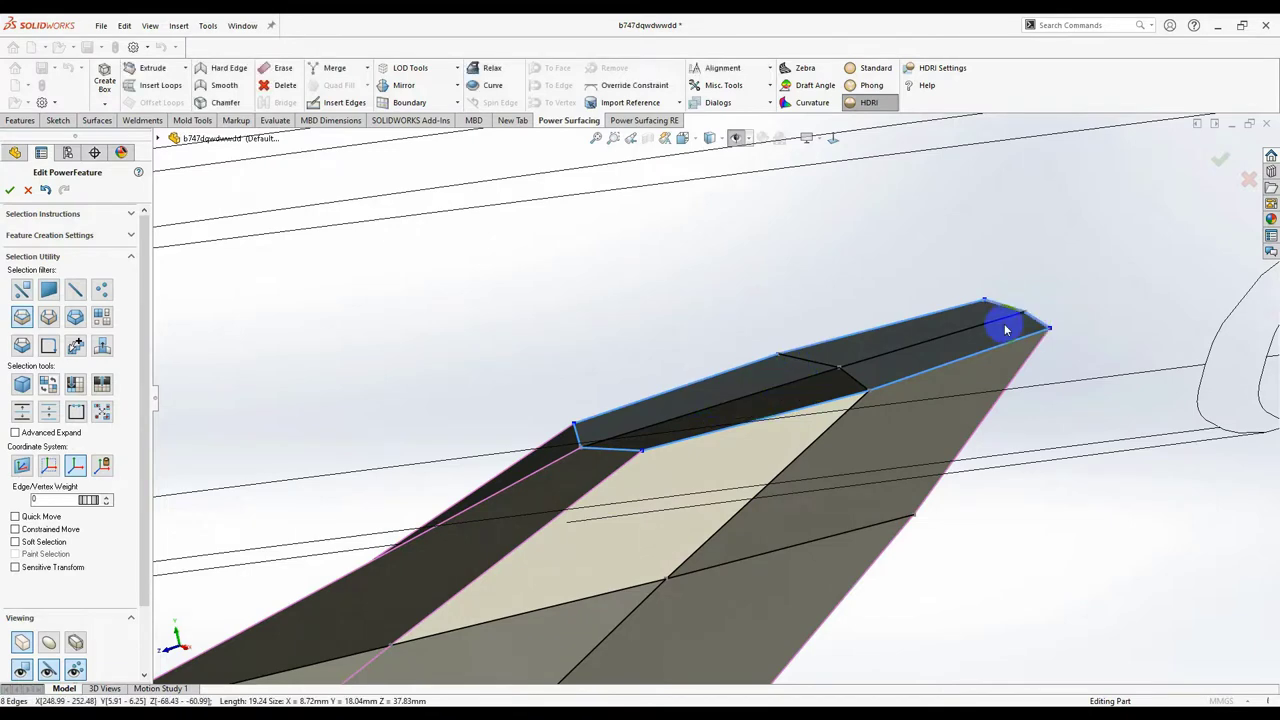
pyautogui.click(77, 641)
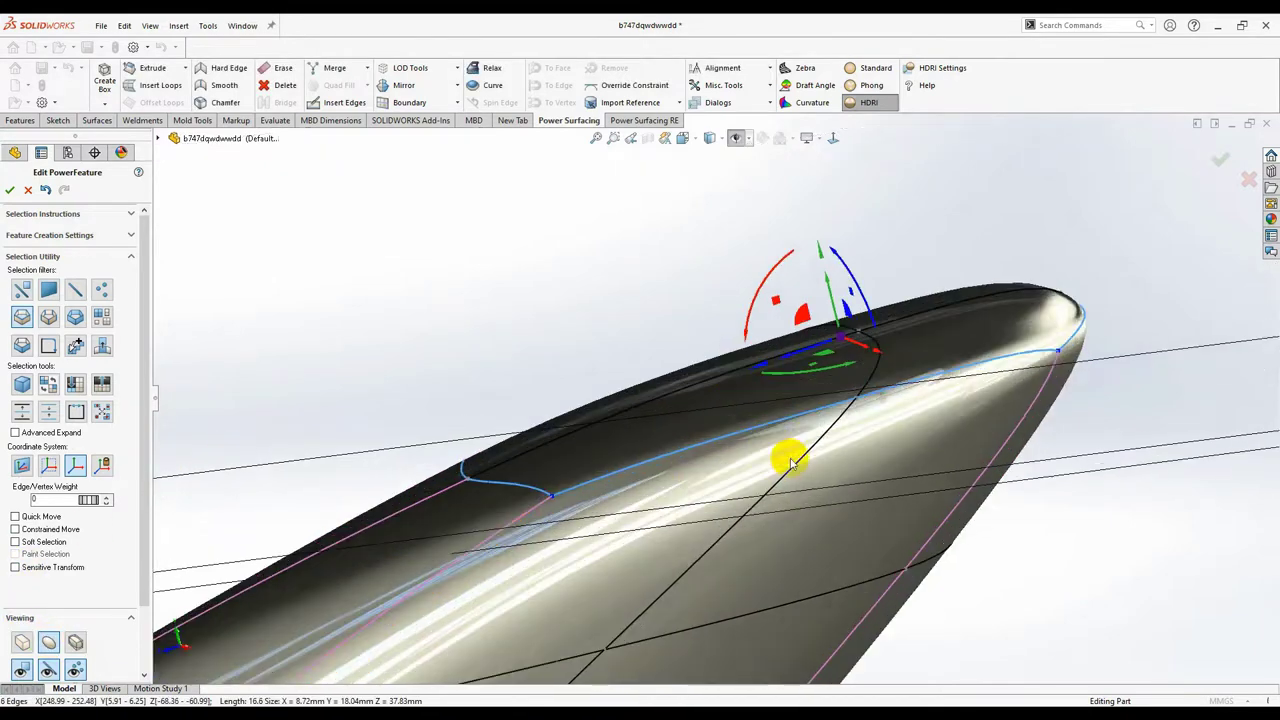
pyautogui.moveTo(697, 476); pyautogui.dragTo(630, 467, button='middle')
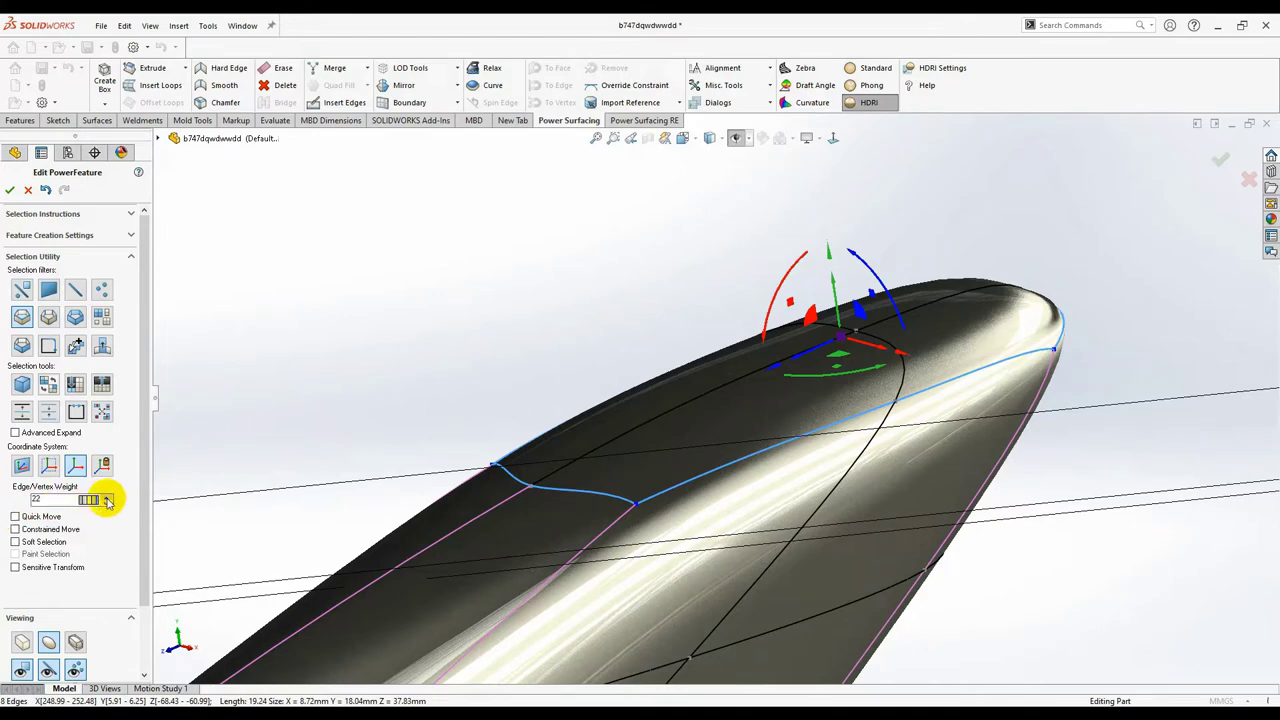
pyautogui.click(107, 498)
# Step: Display the aircraft shaded again and show only the smoothed pylon shape between the wing and the engine
pyautogui.moveTo(703, 426); pyautogui.dragTo(436, 484, button='middle')
pyautogui.scroll(3, 436, 484)
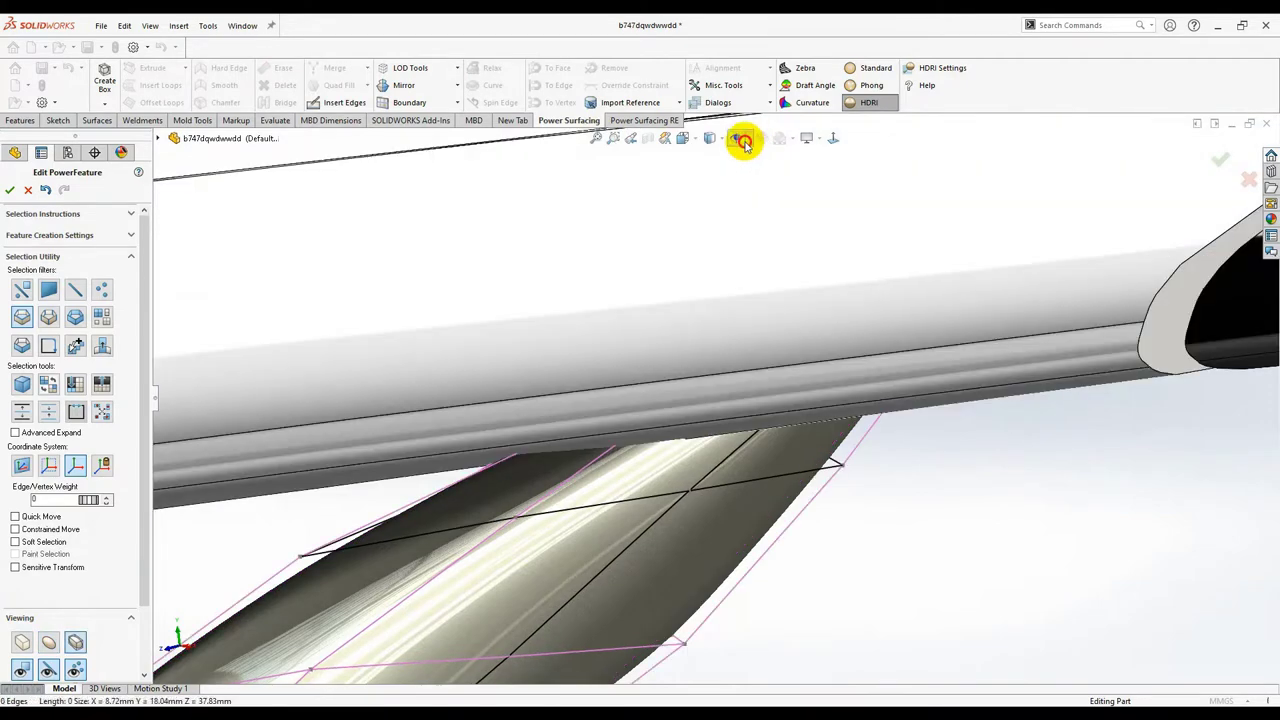
pyautogui.click(737, 140)
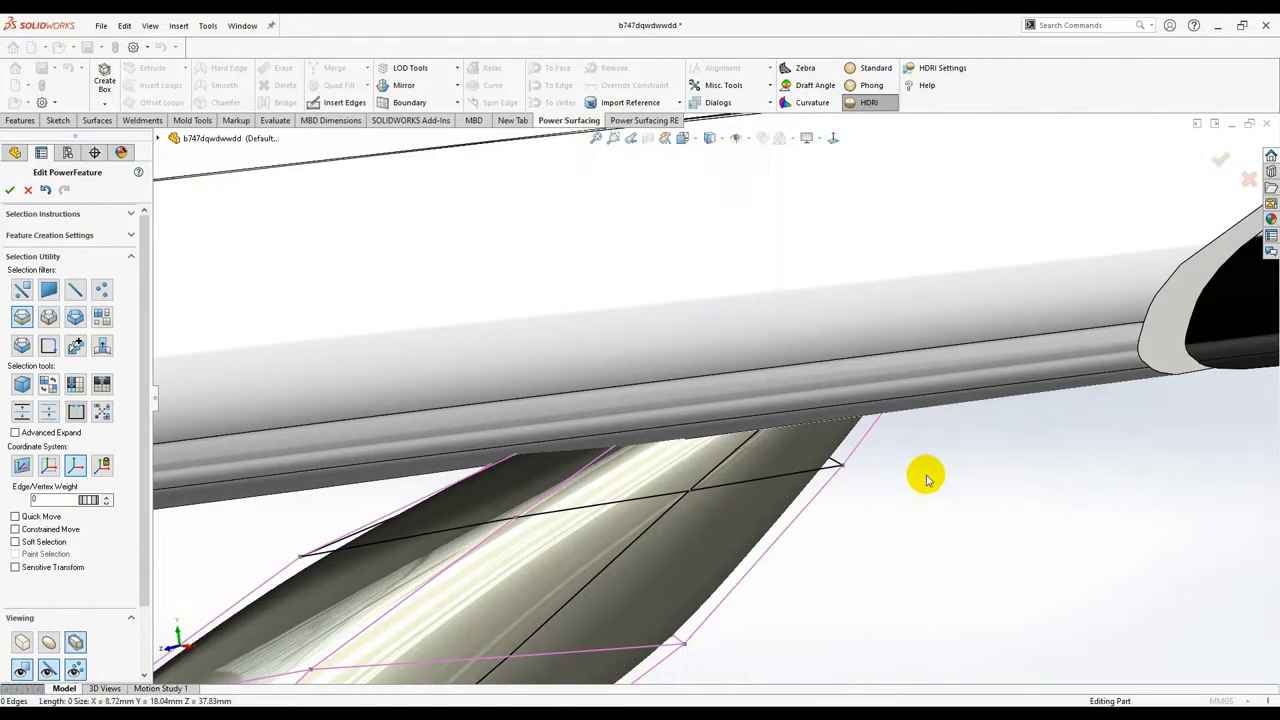
pyautogui.moveTo(923, 471); pyautogui.dragTo(760, 530, button='middle')
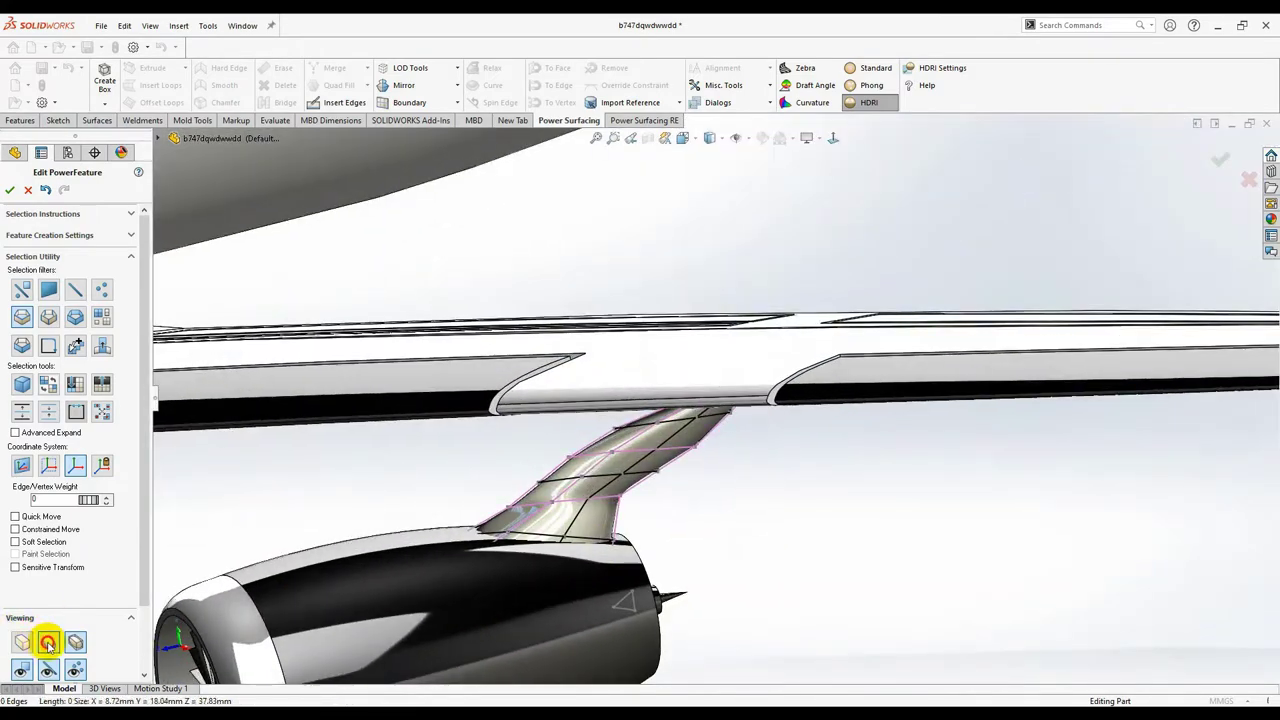
pyautogui.moveTo(921, 543); pyautogui.dragTo(791, 297, button='middle')
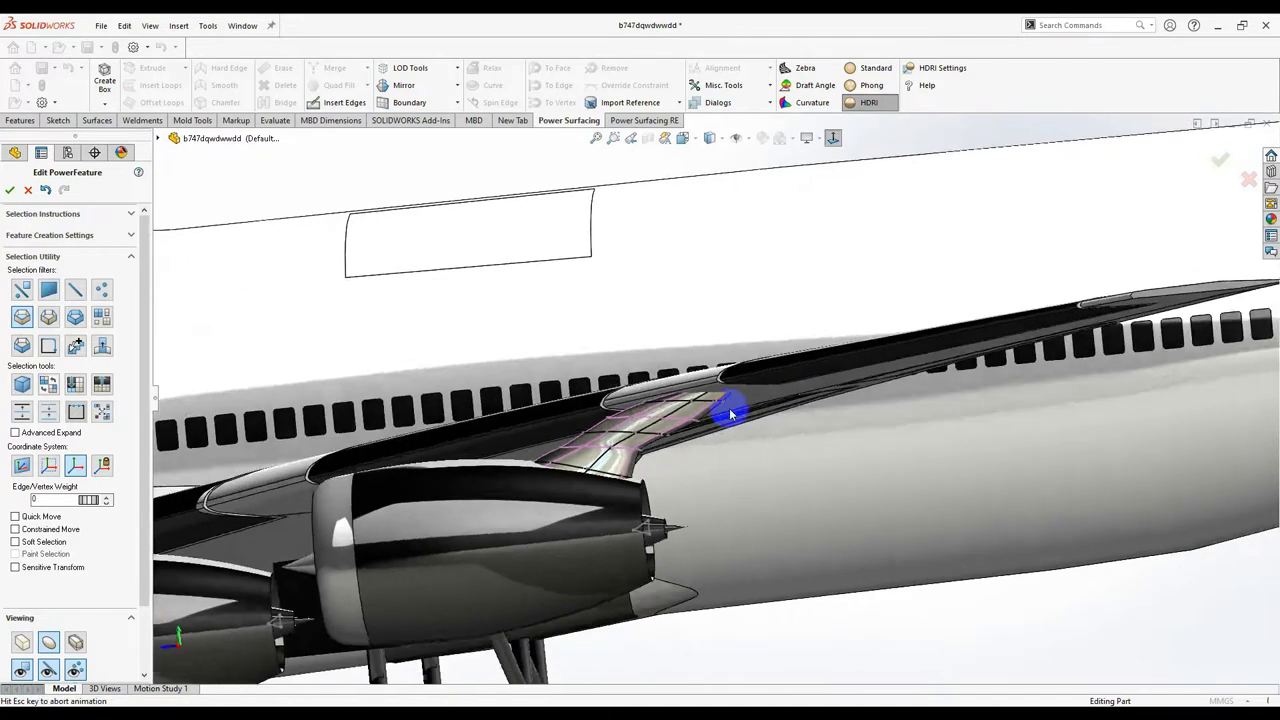
pyautogui.scroll(6, 645, 447)
pyautogui.scroll(-10, 673, 413)
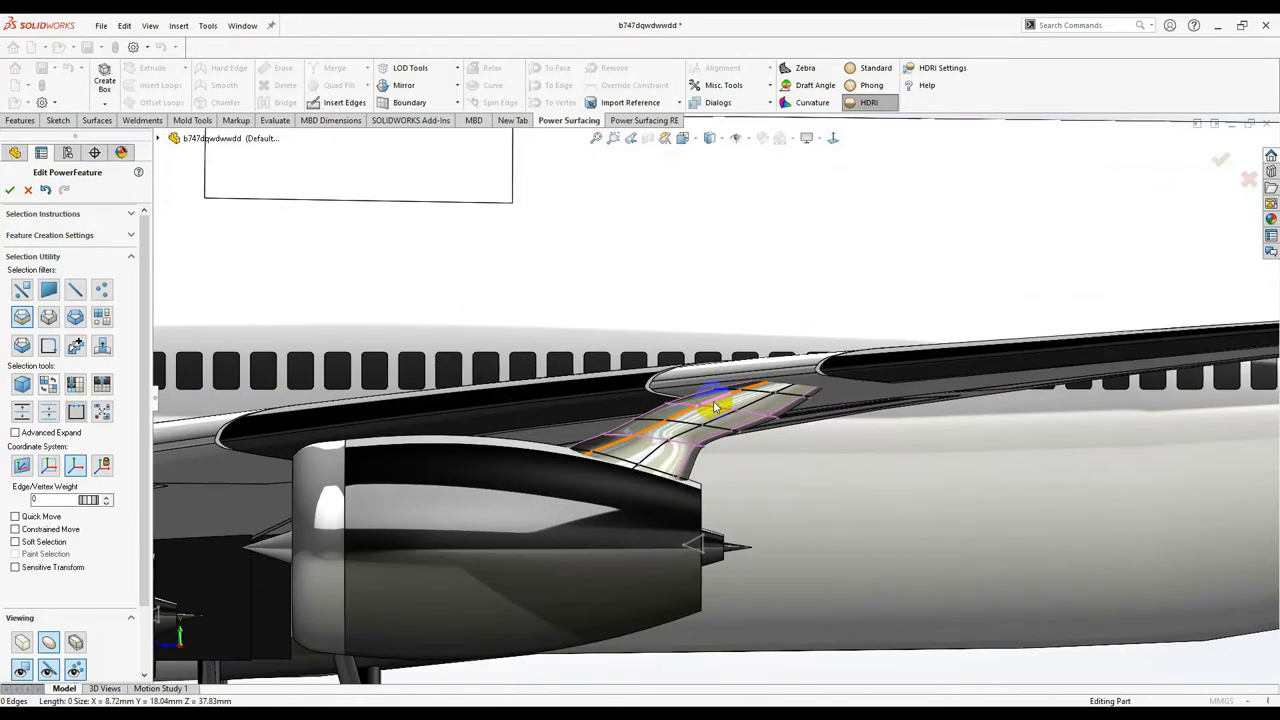
# Step: Select the edge loop around the pylon at the bend above the engine and move it slightly forward and up
pyautogui.click(650, 448)
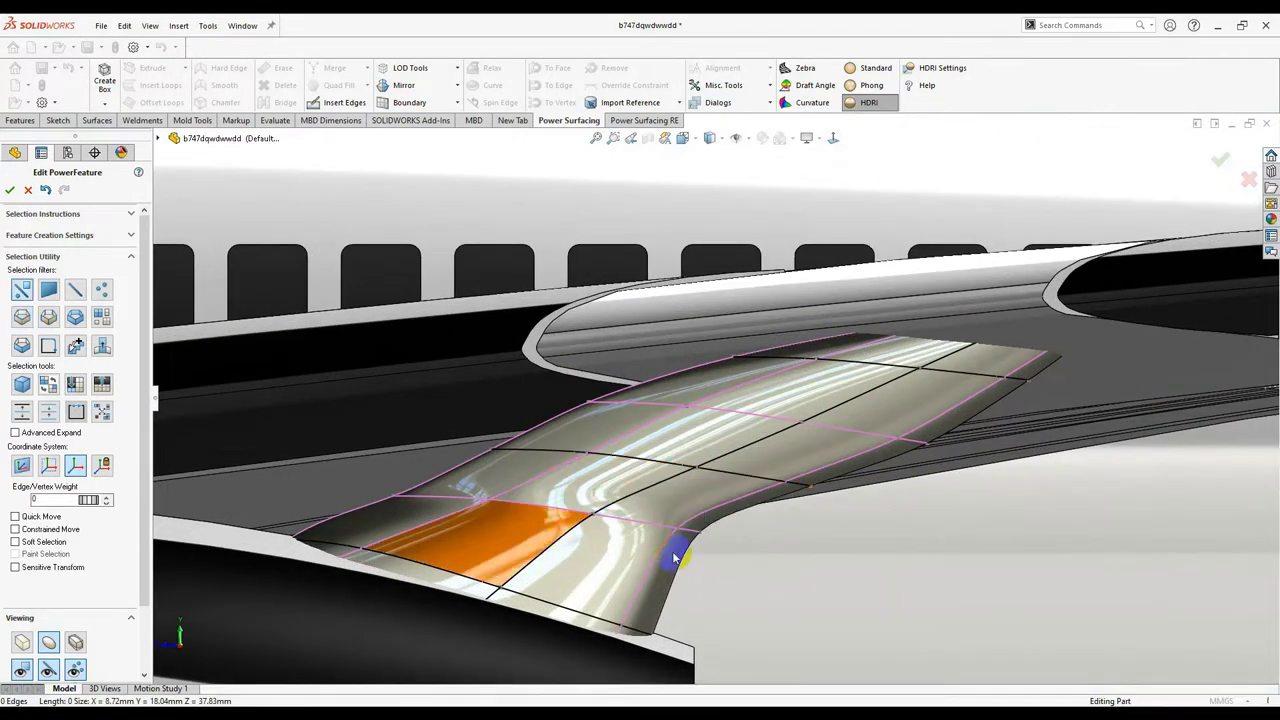
pyautogui.scroll(8, 742, 587)
pyautogui.scroll(-9, 735, 566)
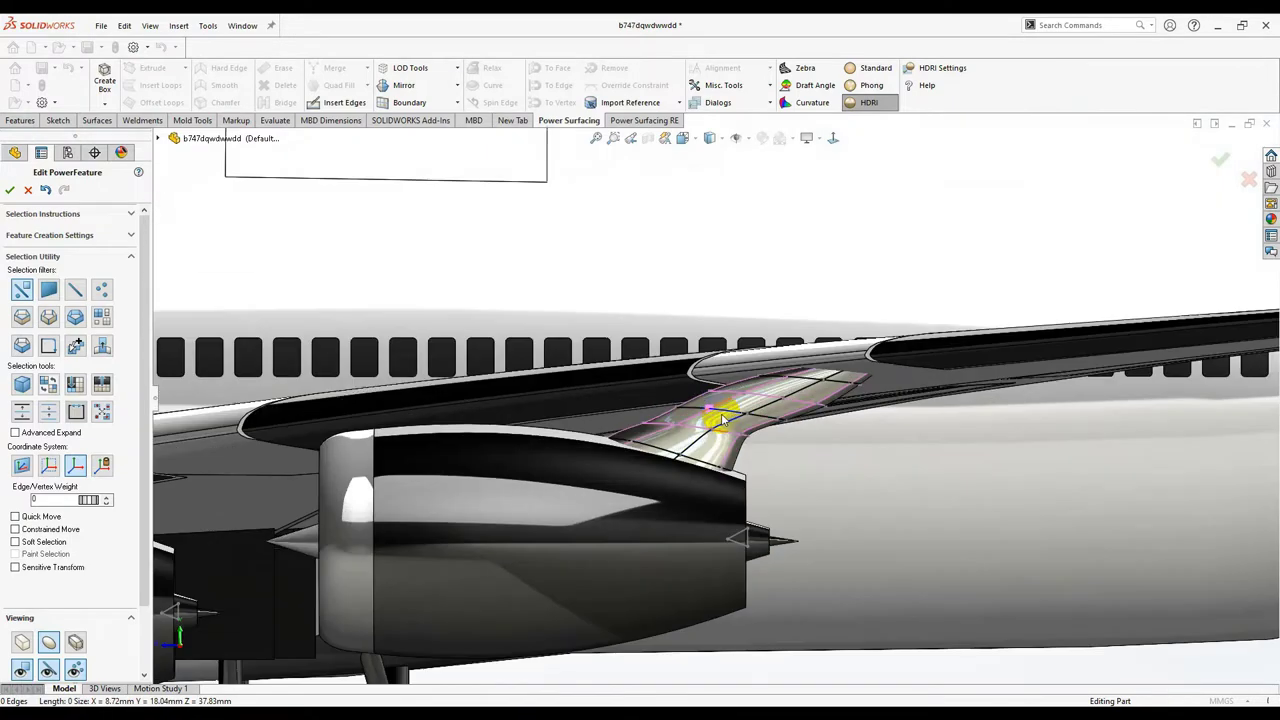
pyautogui.click(796, 435)
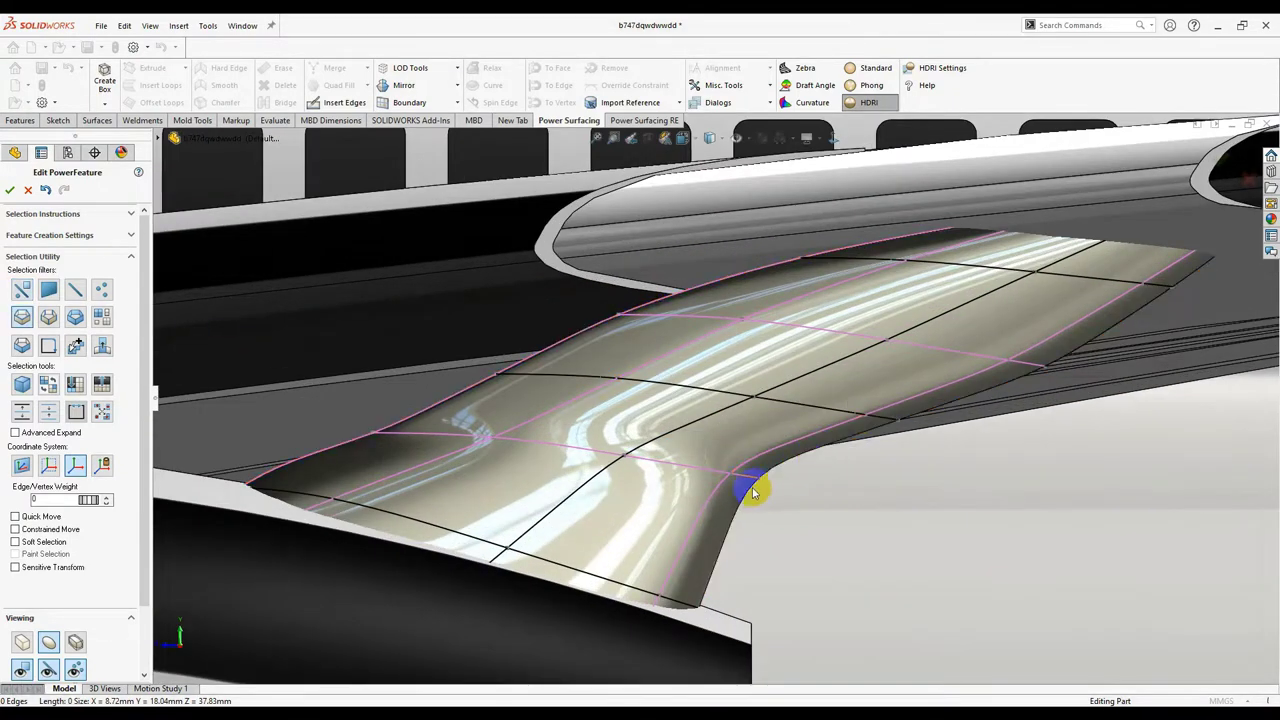
pyautogui.click(795, 504)
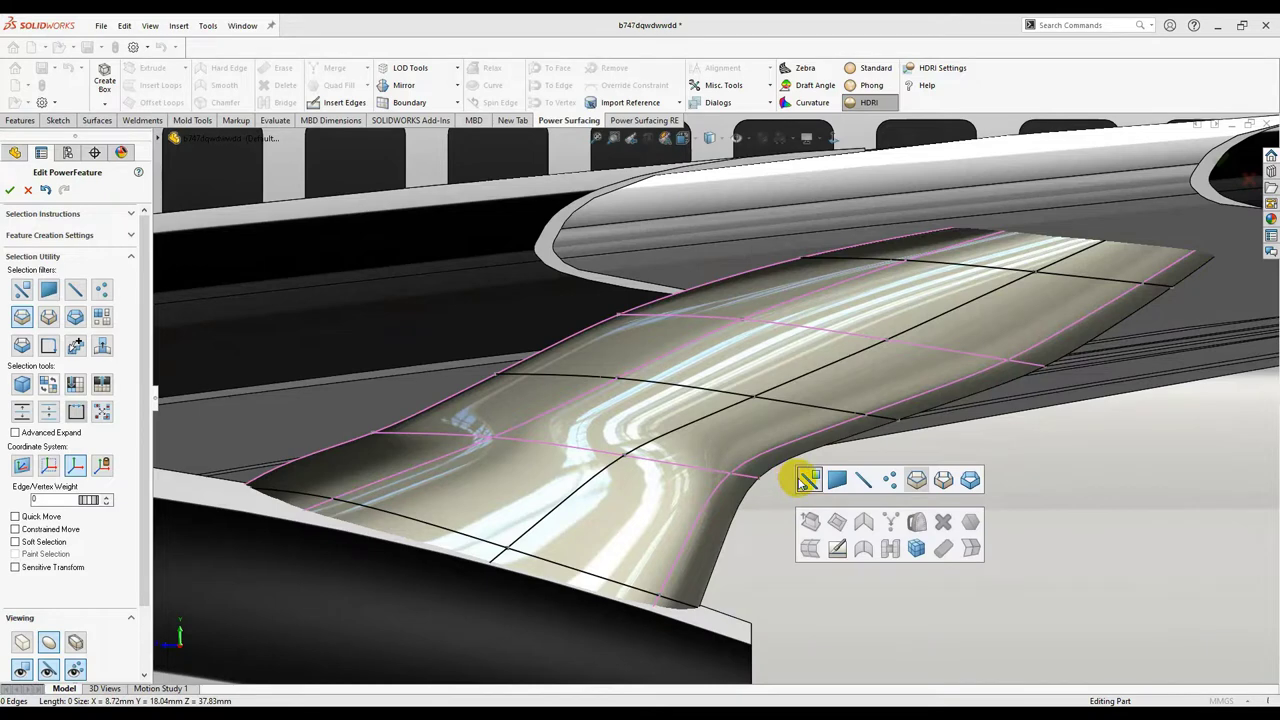
pyautogui.click(912, 482)
pyautogui.click(907, 491)
pyautogui.click(1037, 460)
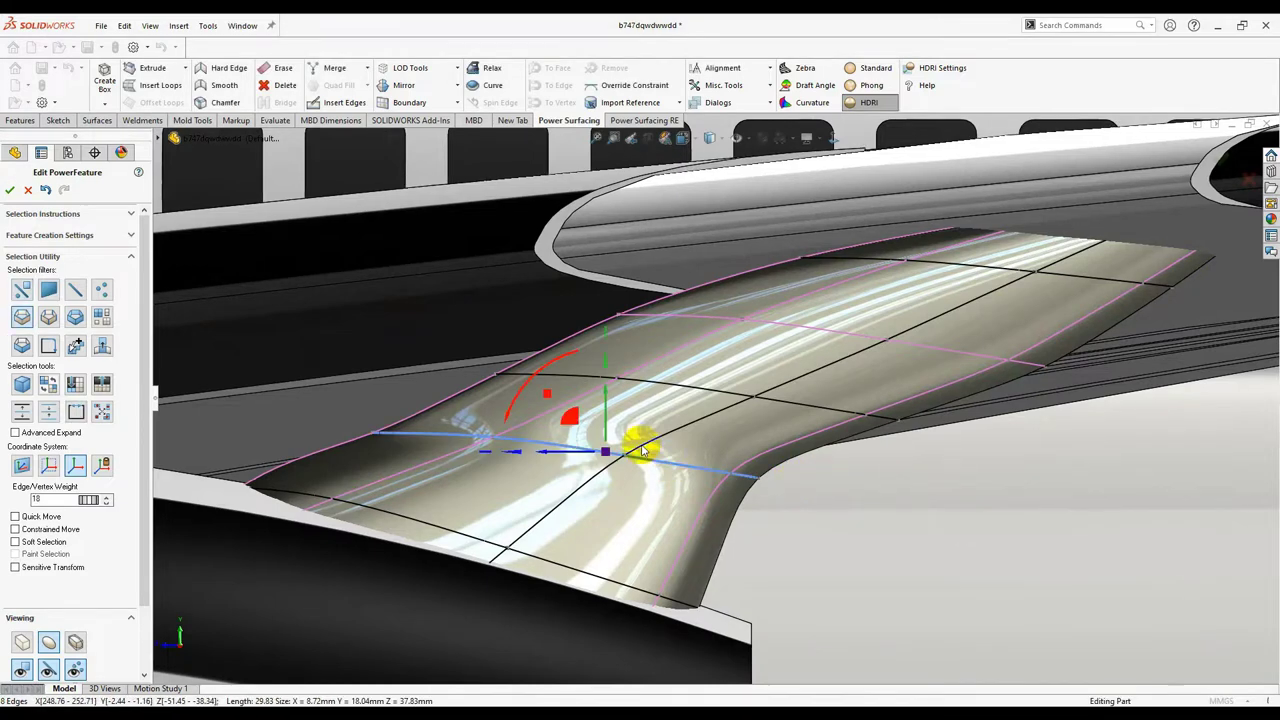
pyautogui.moveTo(565, 421); pyautogui.dragTo(553, 418)
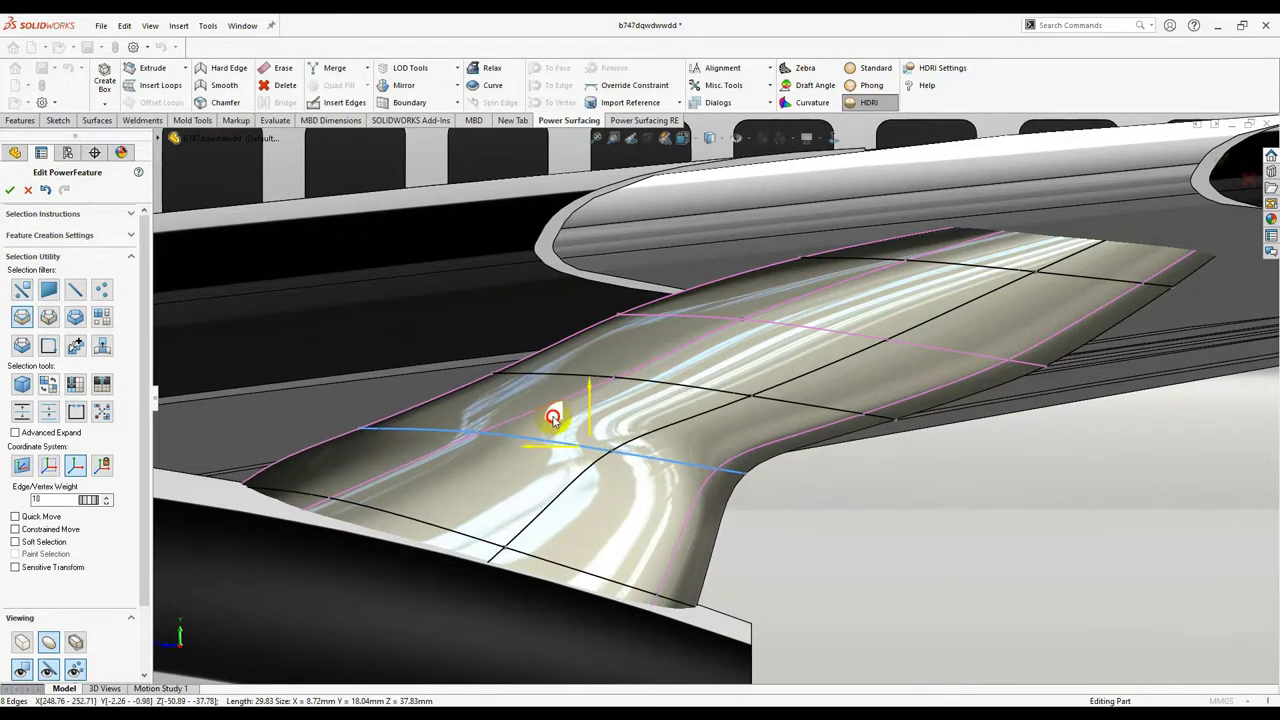
pyautogui.scroll(2, 885, 463)
pyautogui.rightClick(793, 502)
# Step: Select the three rear vertices at the pylon's bend above the engine and adjust the trailing edge there
pyautogui.scroll(11, 677, 621)
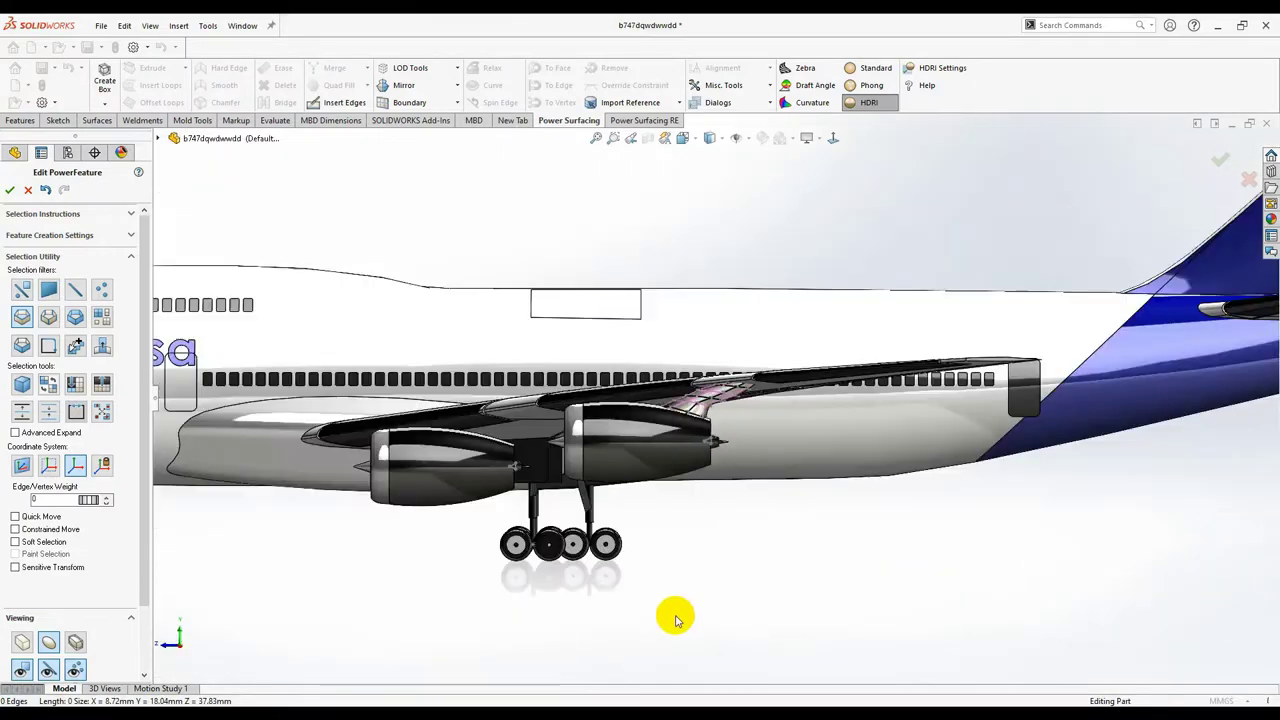
pyautogui.scroll(2, 684, 560)
pyautogui.scroll(-13, 708, 408)
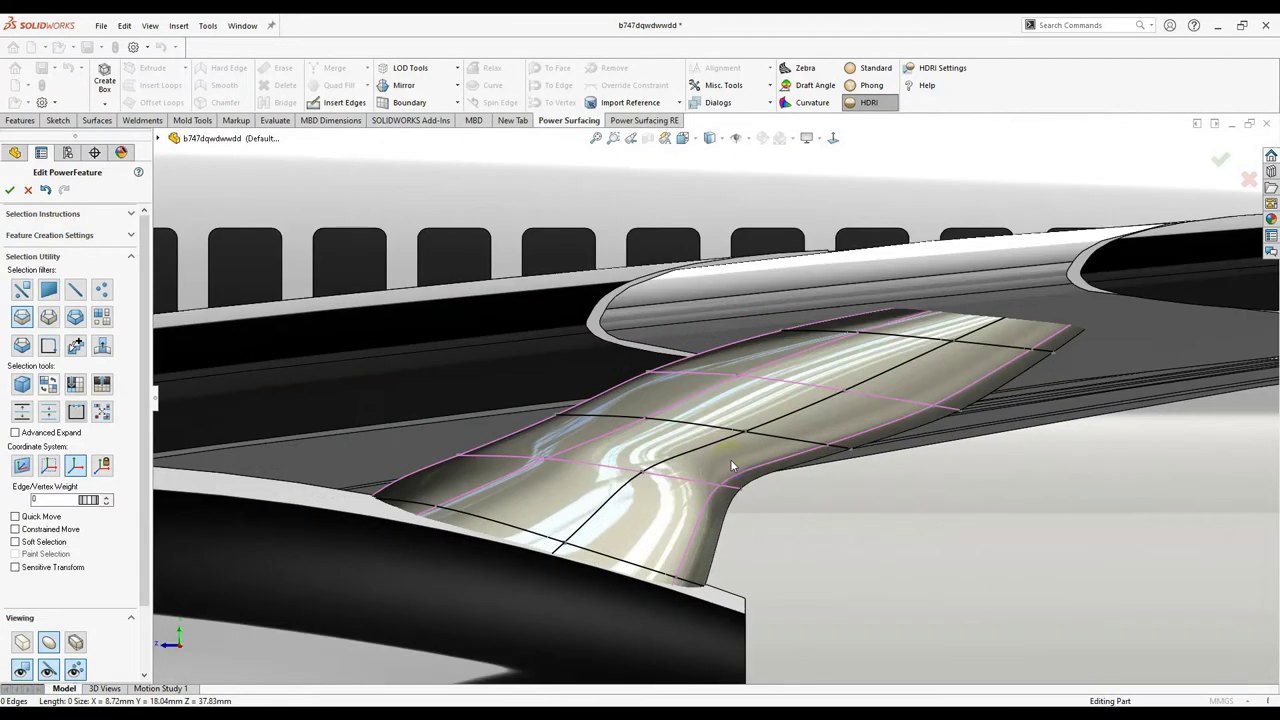
pyautogui.scroll(-3, 680, 383)
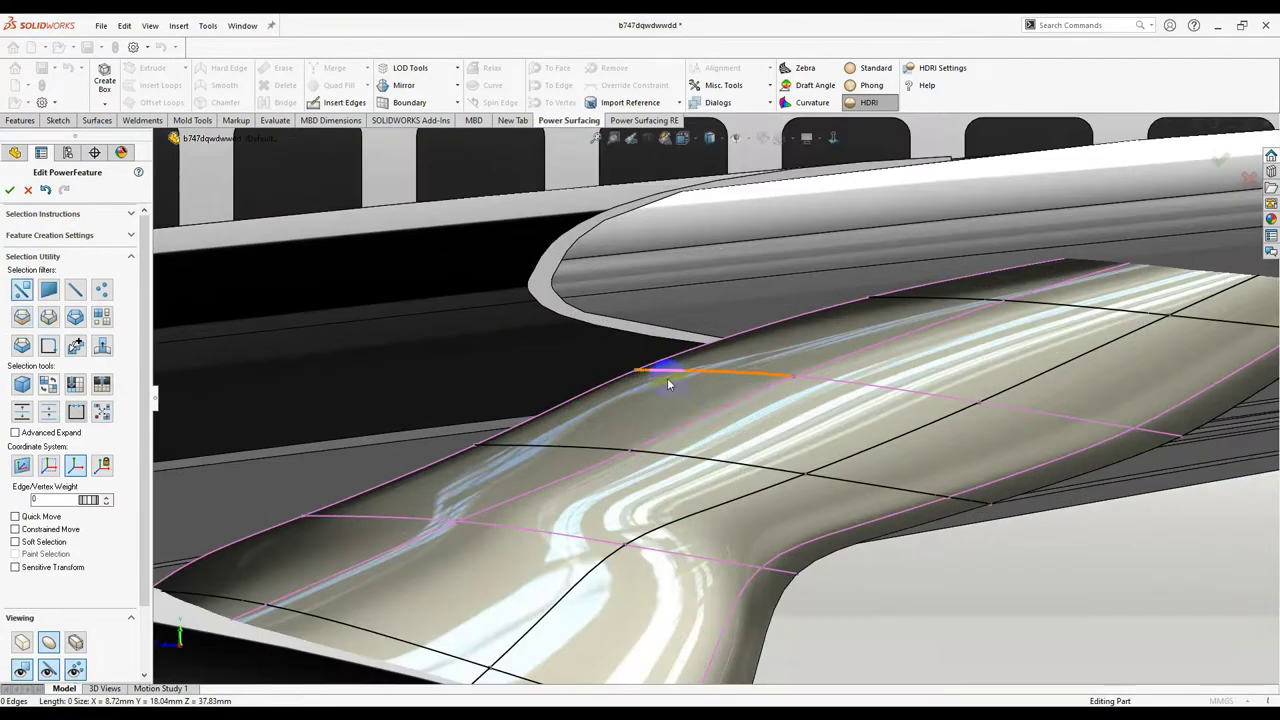
pyautogui.click(642, 370)
pyautogui.scroll(6, 650, 378)
pyautogui.scroll(-4, 750, 470)
pyautogui.click(720, 491)
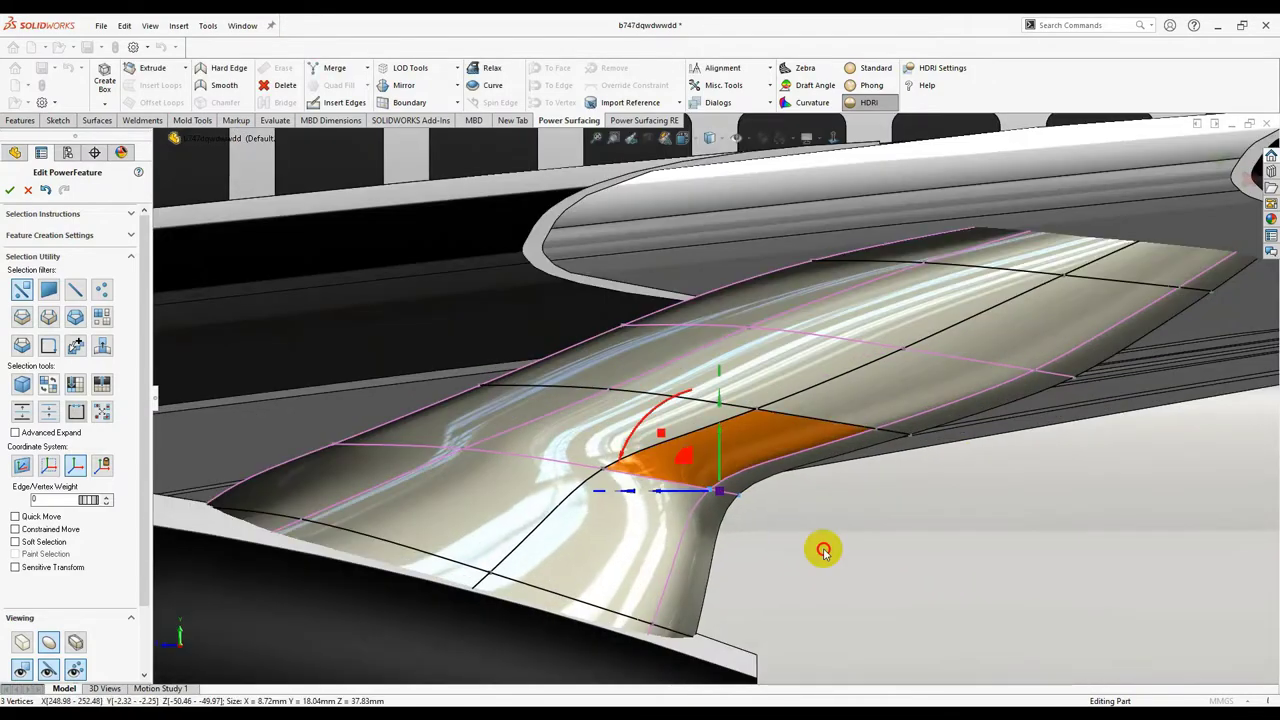
pyautogui.scroll(3, 823, 549)
pyautogui.click(885, 294)
pyautogui.scroll(4, 885, 298)
pyautogui.click(685, 402)
# Step: Hide the pylon's mesh edges and vertices and examine its shape from behind, the side, above and the front
pyautogui.moveTo(685, 400); pyautogui.dragTo(545, 345, button='middle')
pyautogui.click(834, 145)
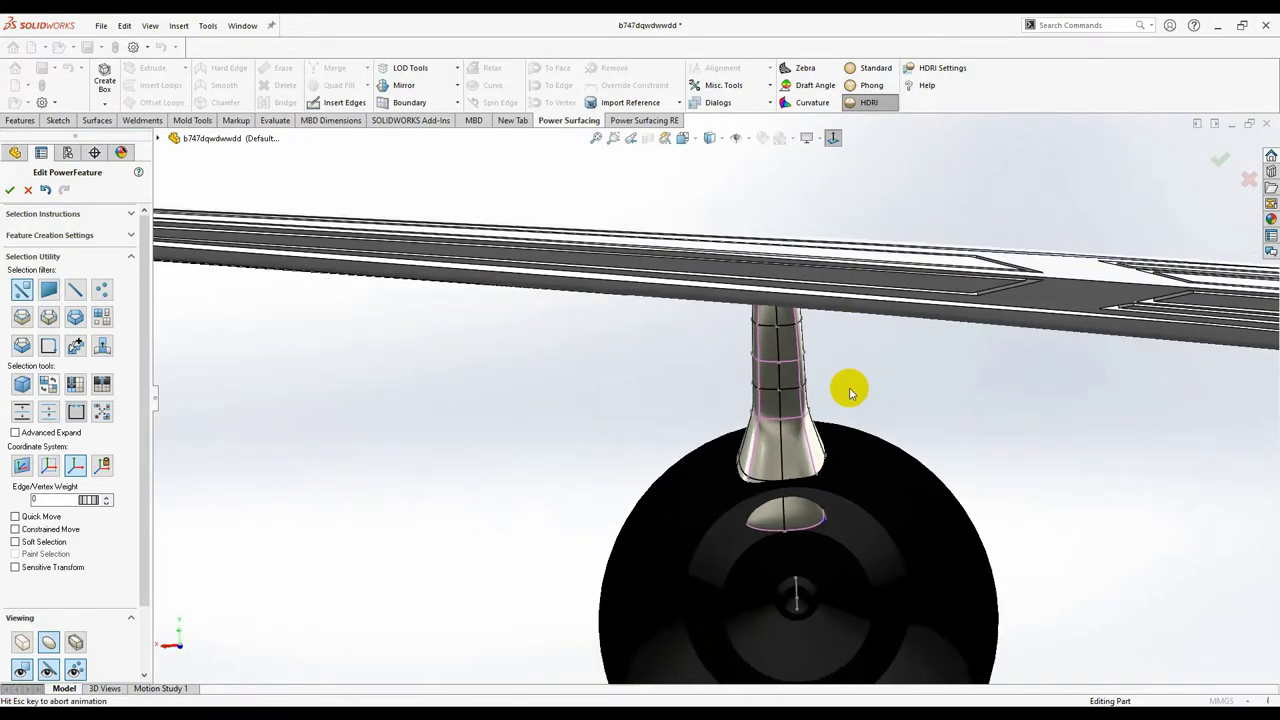
pyautogui.scroll(3, 895, 440)
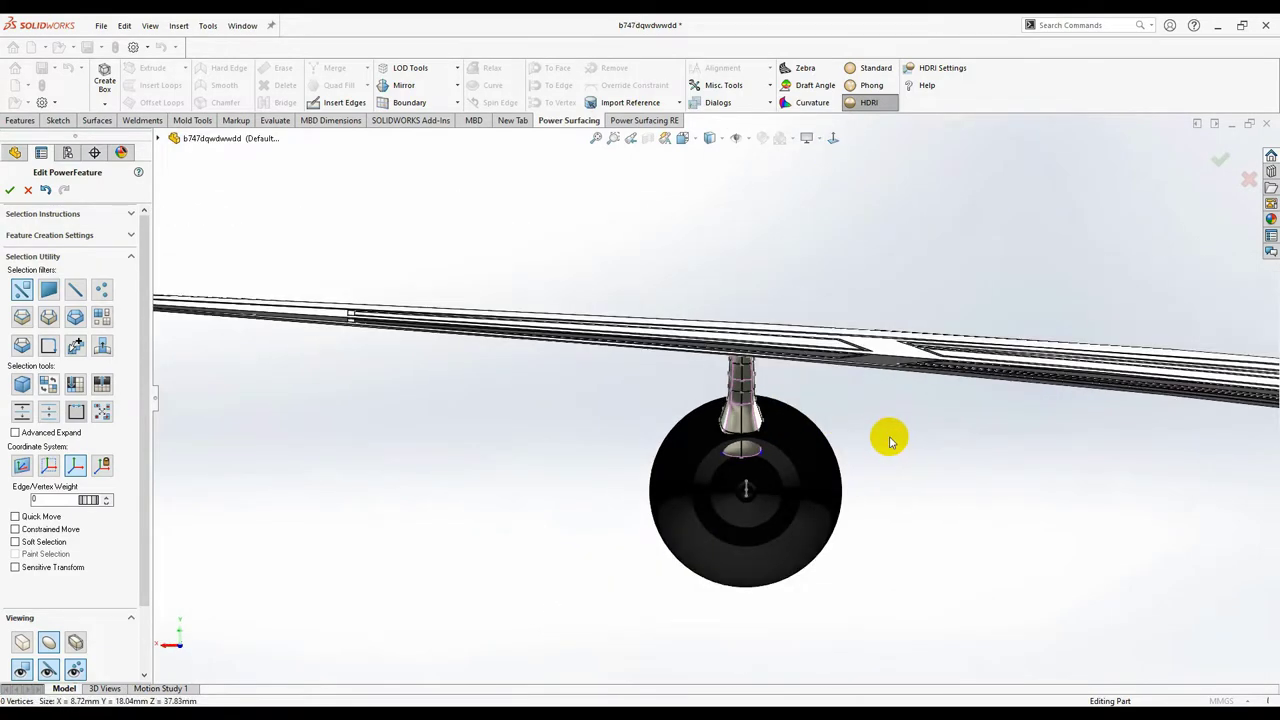
pyautogui.hotkey('ctrl', '8')
pyautogui.hotkey('ctrl', '8')
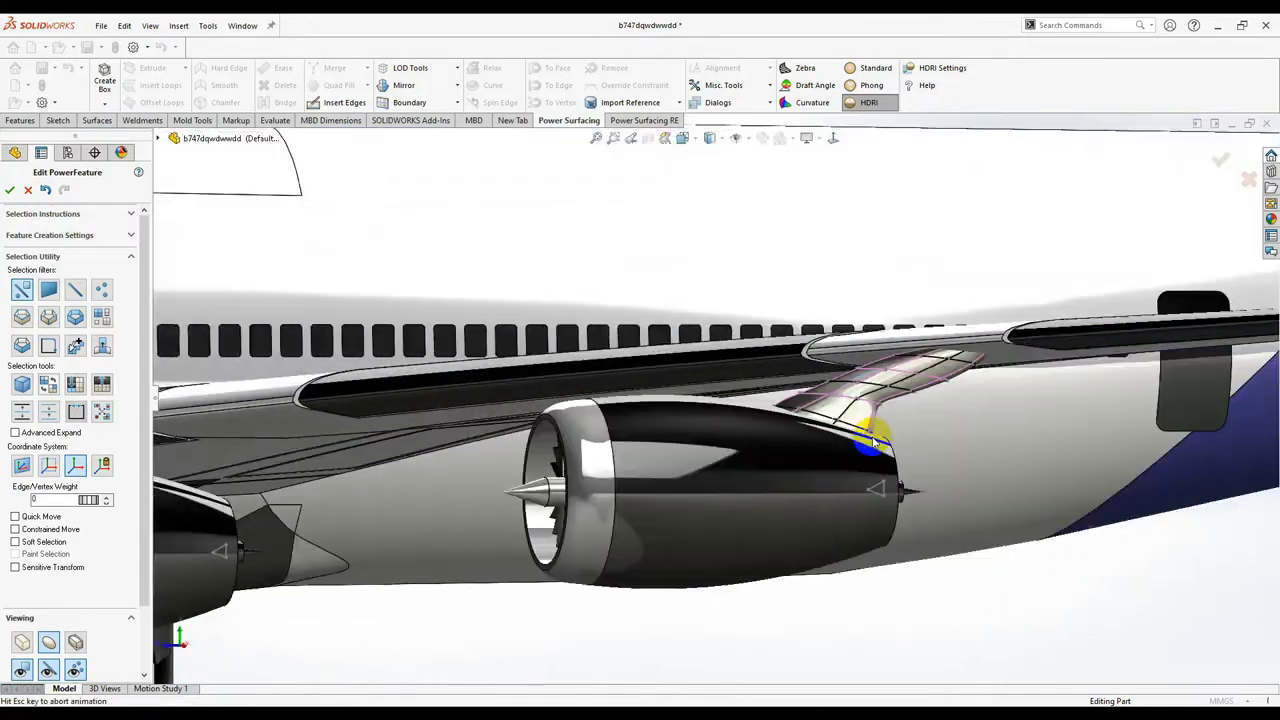
pyautogui.hotkey('shift', 'Down')
pyautogui.scroll(3, 766, 555)
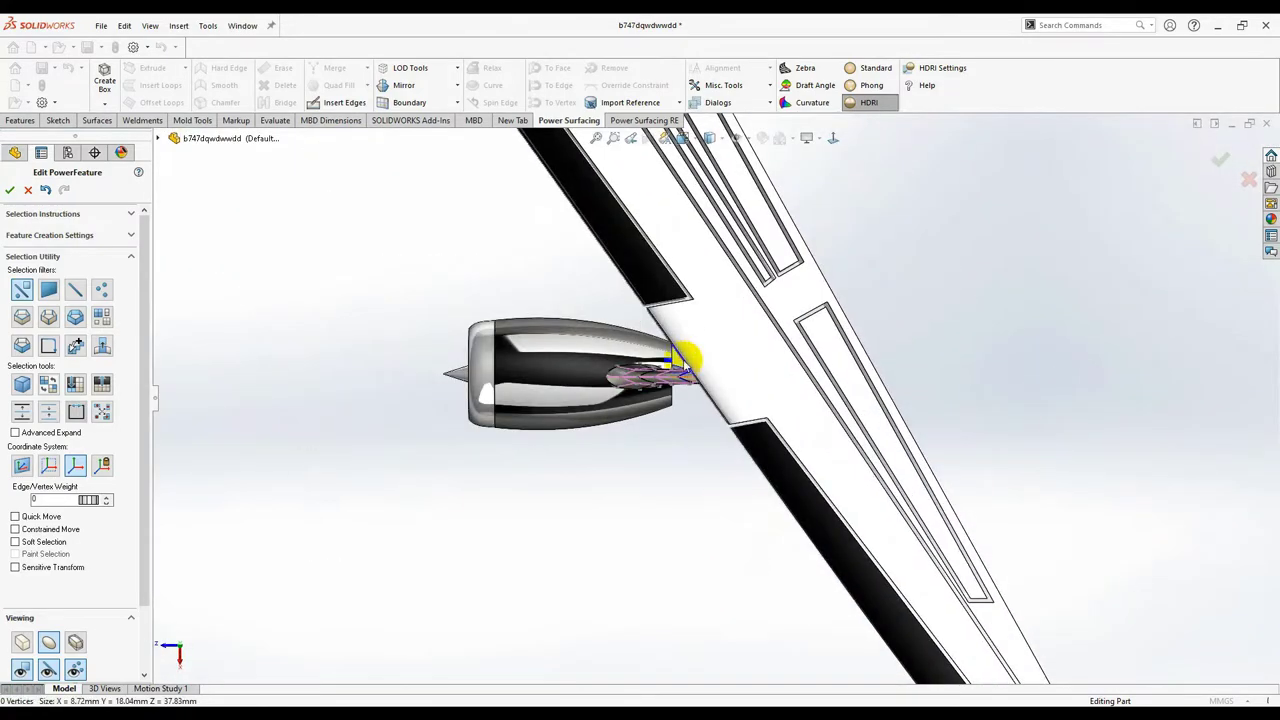
pyautogui.scroll(-8, 671, 376)
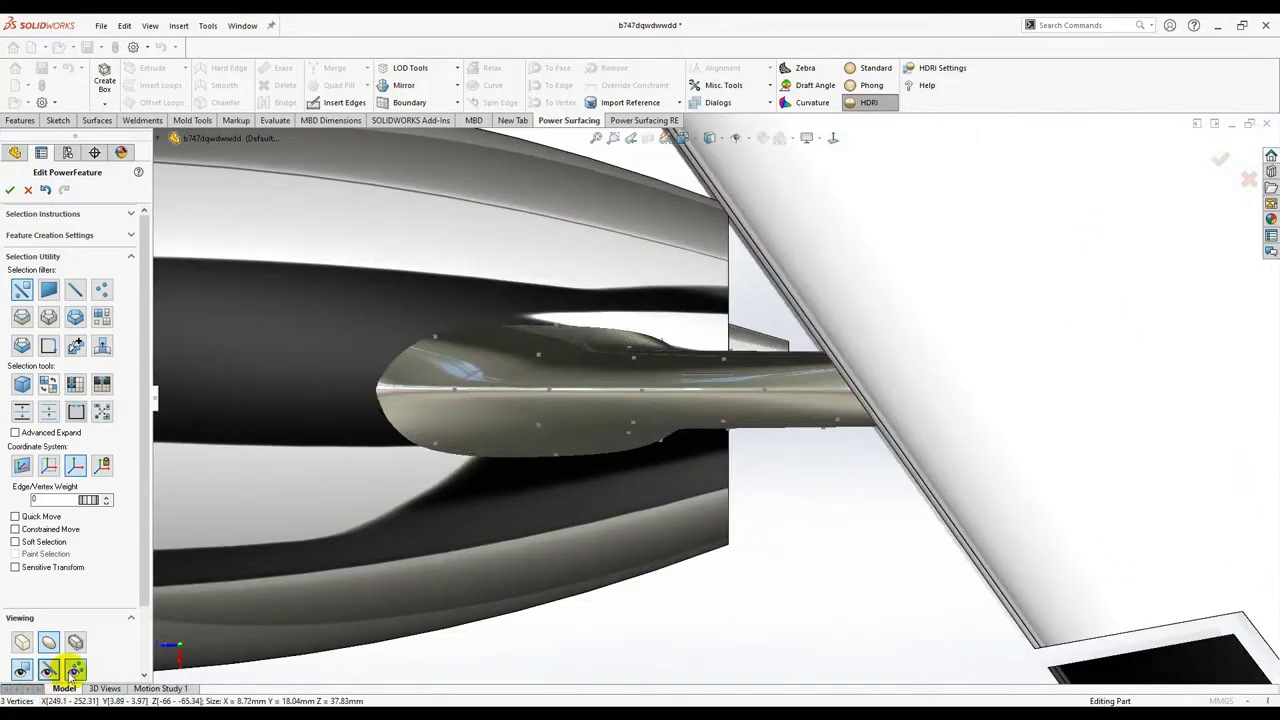
pyautogui.scroll(4, 676, 598)
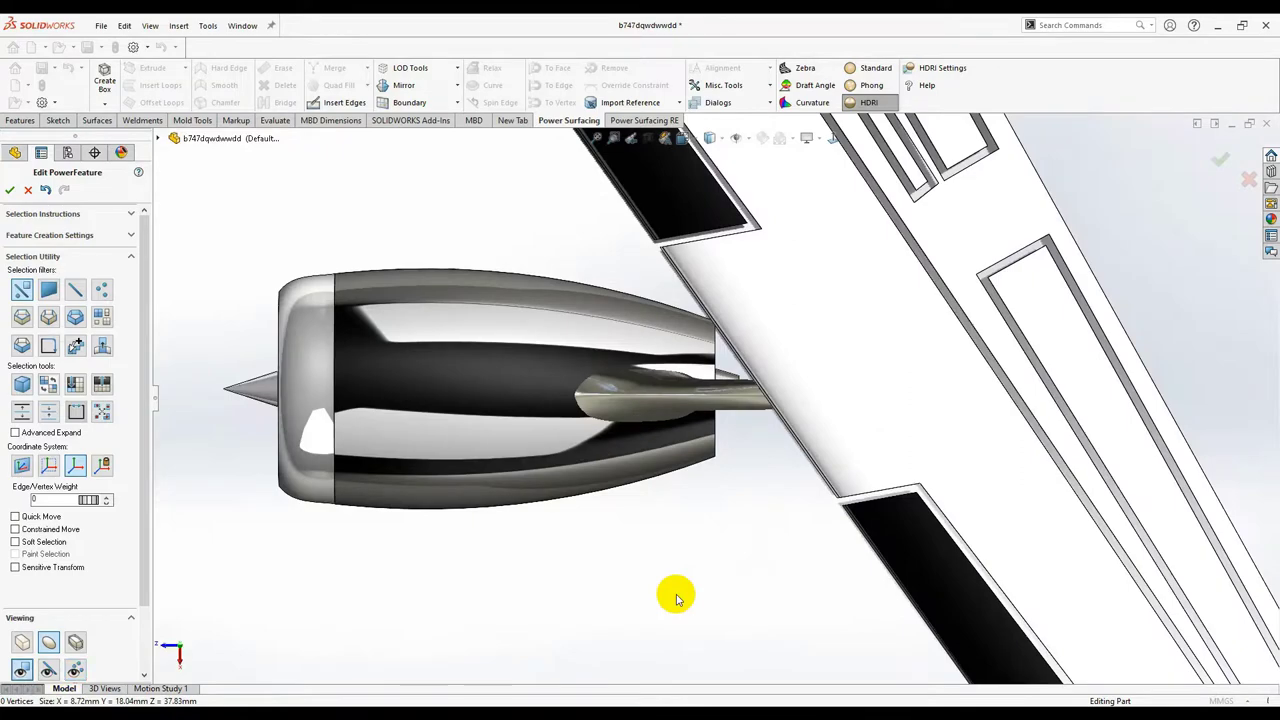
pyautogui.hotkey('ctrl', '1')
pyautogui.scroll(-6, 710, 400)
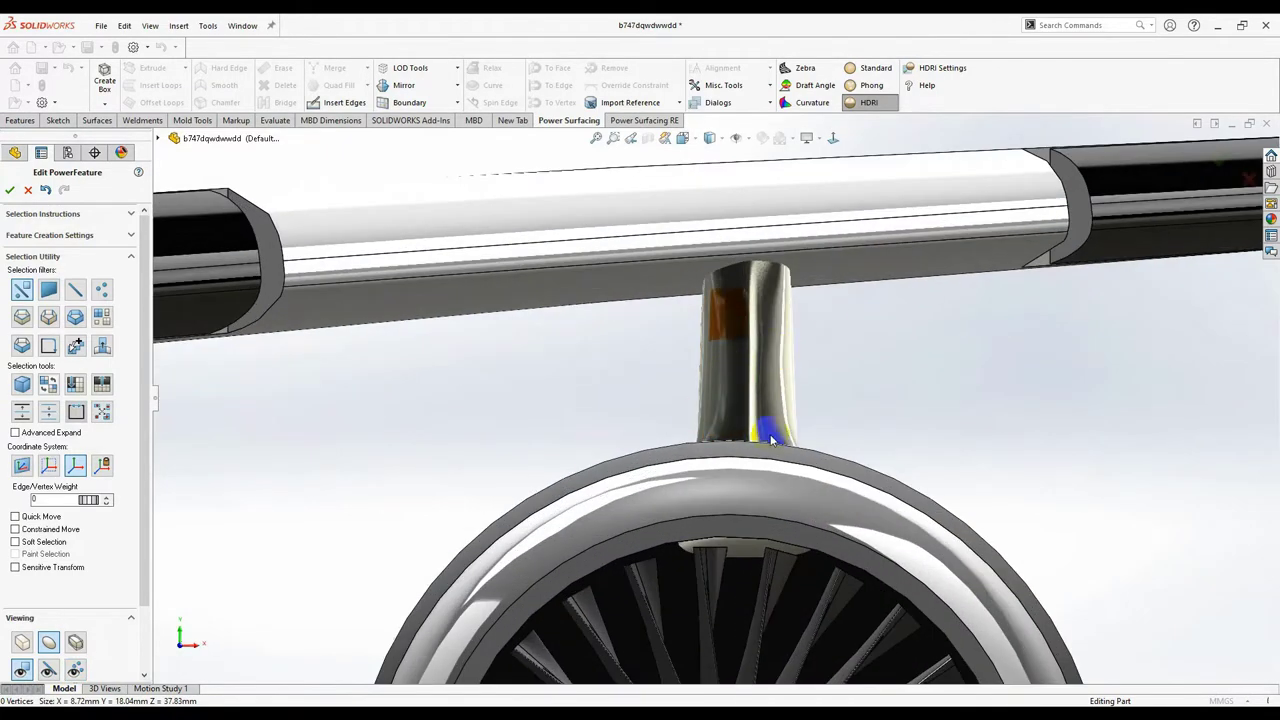
pyautogui.scroll(5, 780, 432)
pyautogui.moveTo(903, 424); pyautogui.dragTo(801, 467, button='middle')
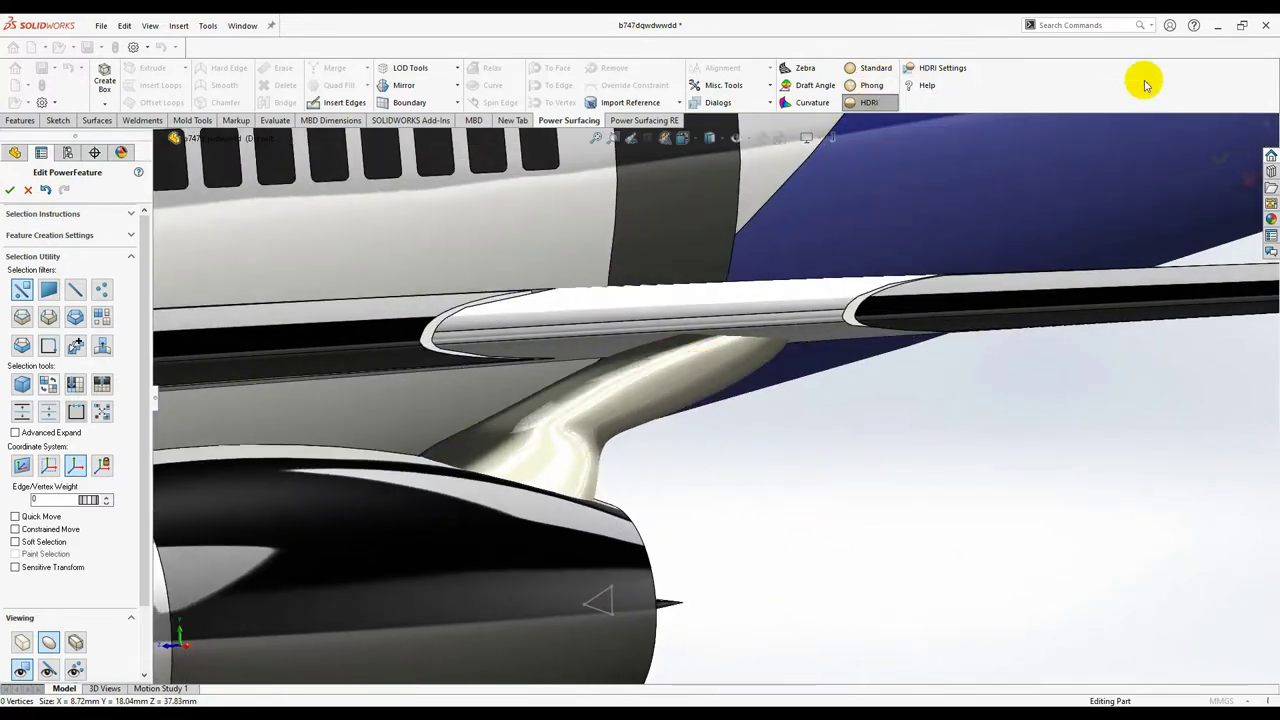
# Step: Accept the PowerFeature edit to convert the pylon to a body, and inspect where it meets the wing and engine
pyautogui.click(1220, 162)
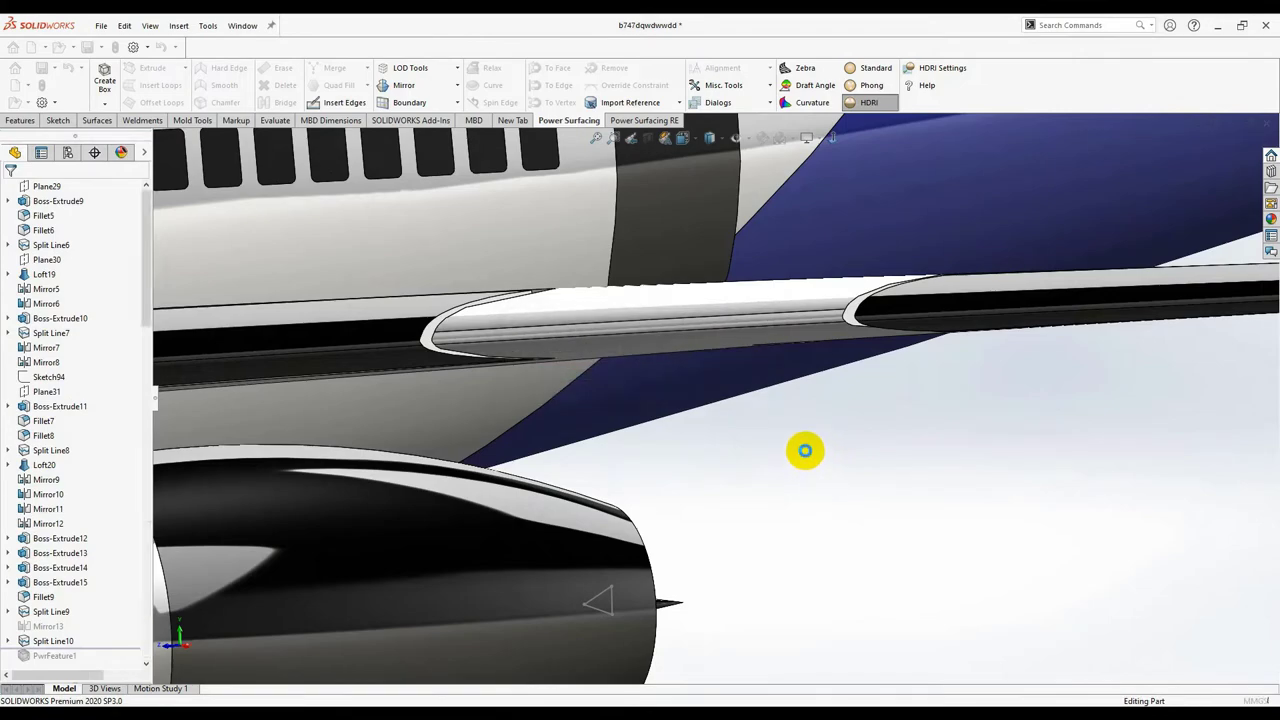
pyautogui.moveTo(672, 468); pyautogui.dragTo(694, 380, button='middle')
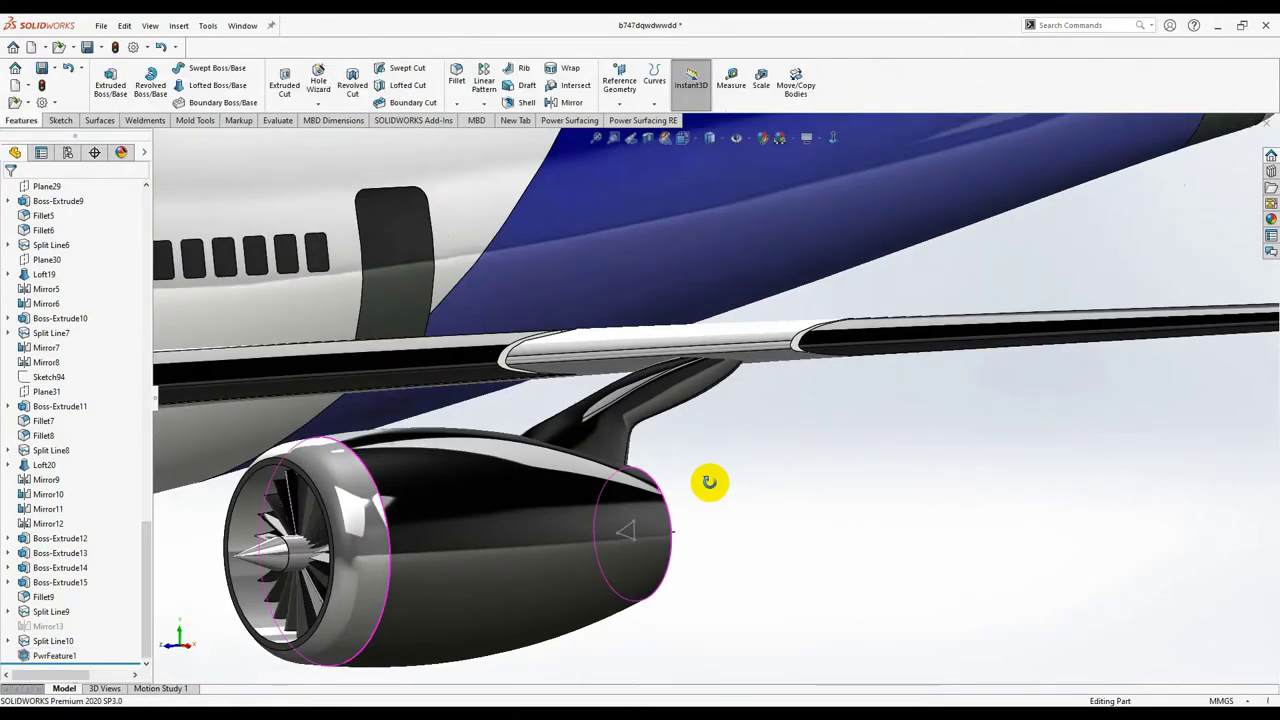
pyautogui.scroll(5, 665, 520)
pyautogui.scroll(-5, 797, 437)
pyautogui.moveTo(797, 437); pyautogui.dragTo(861, 412, button='middle')
pyautogui.scroll(-3, 774, 420)
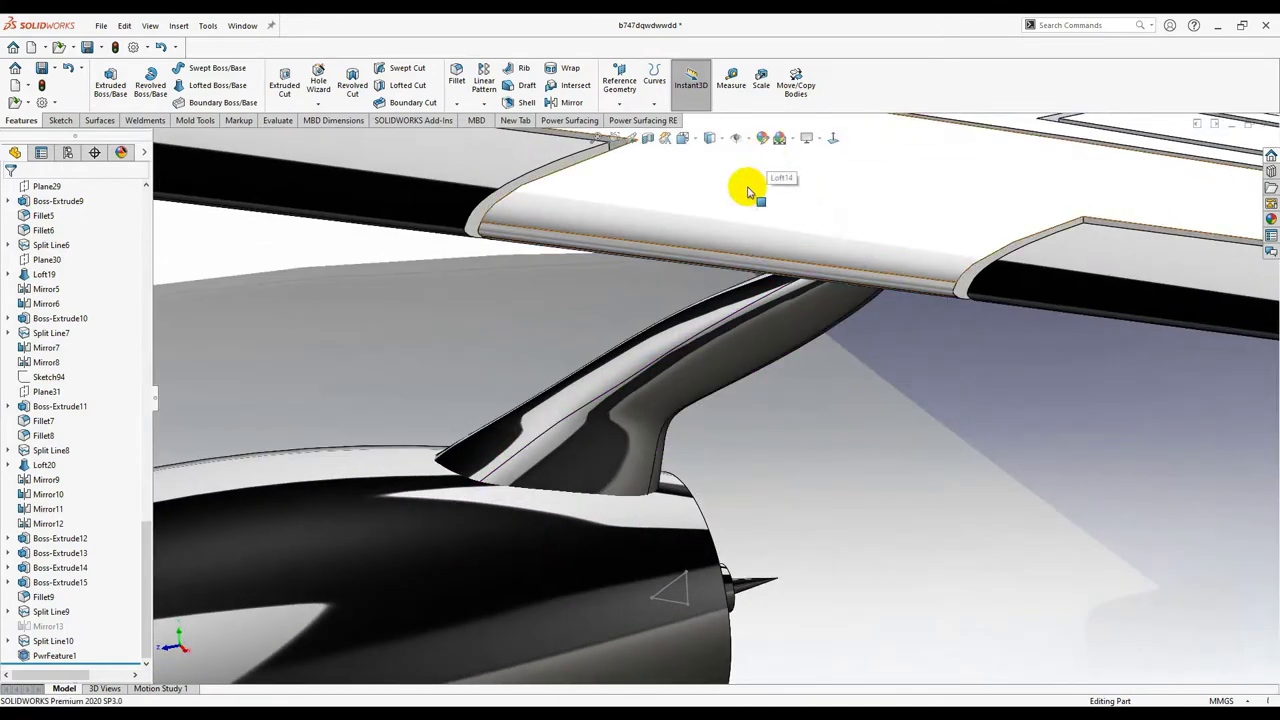
pyautogui.moveTo(799, 500); pyautogui.dragTo(800, 260, button='middle')
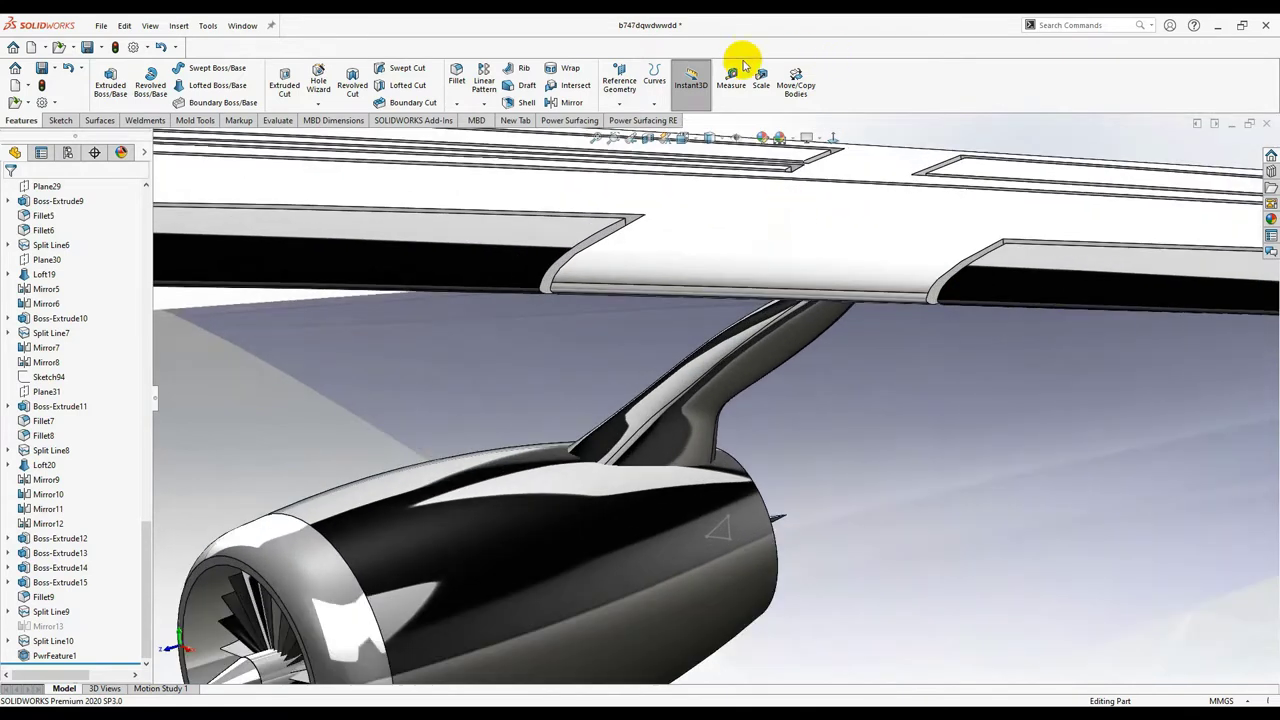
# Step: Combine the pylon, wing and outer engine bodies into one with the Add operation
pyautogui.click(208, 26)
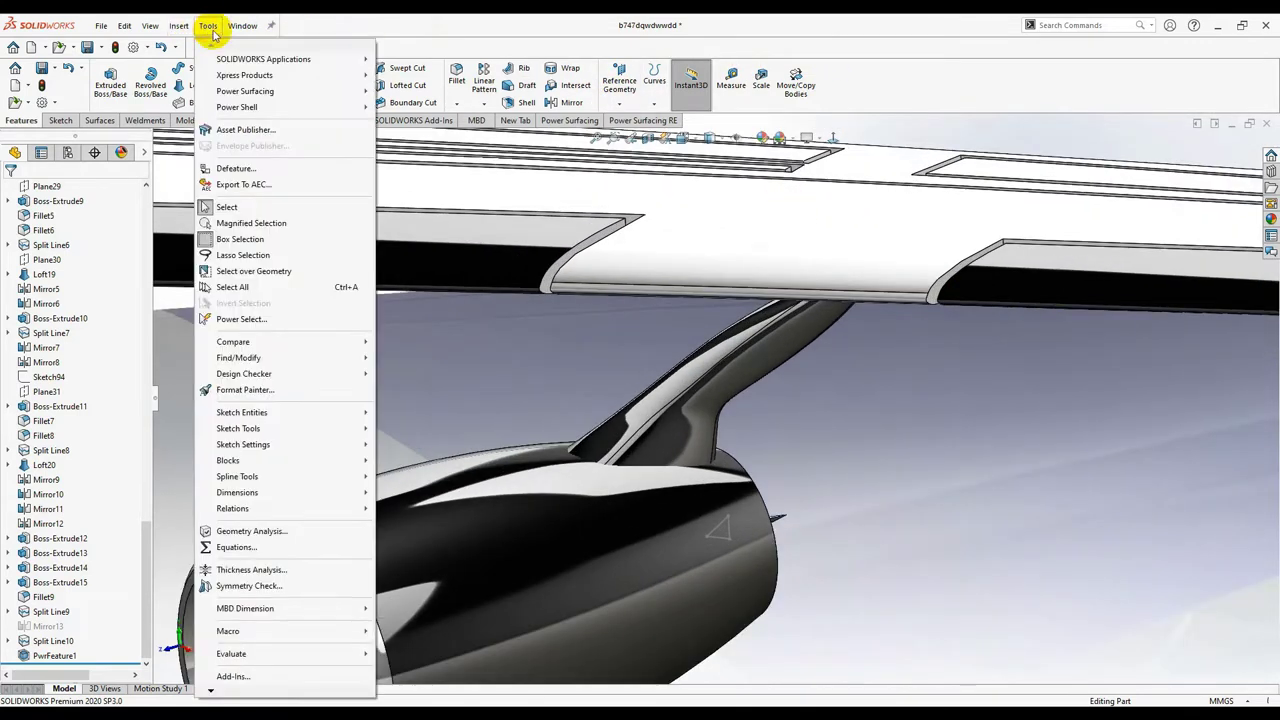
pyautogui.moveTo(177, 30)
pyautogui.moveTo(212, 82)
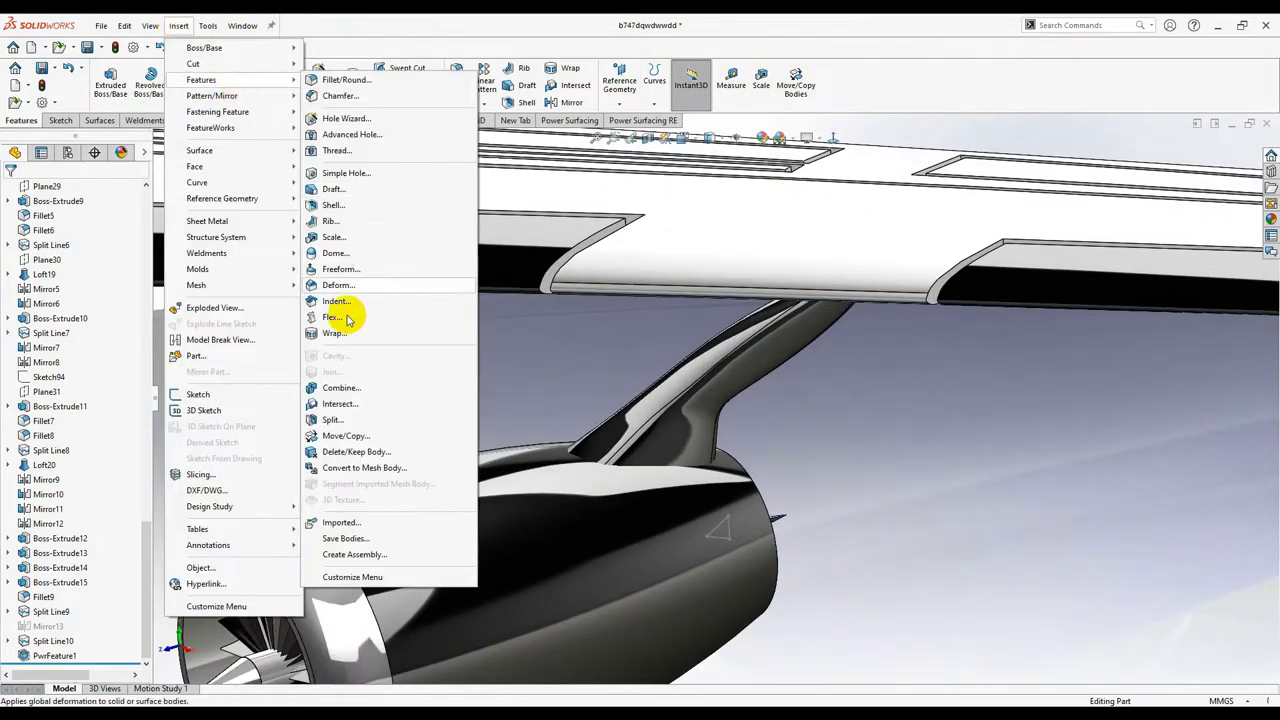
pyautogui.click(371, 390)
pyautogui.scroll(-2, 757, 442)
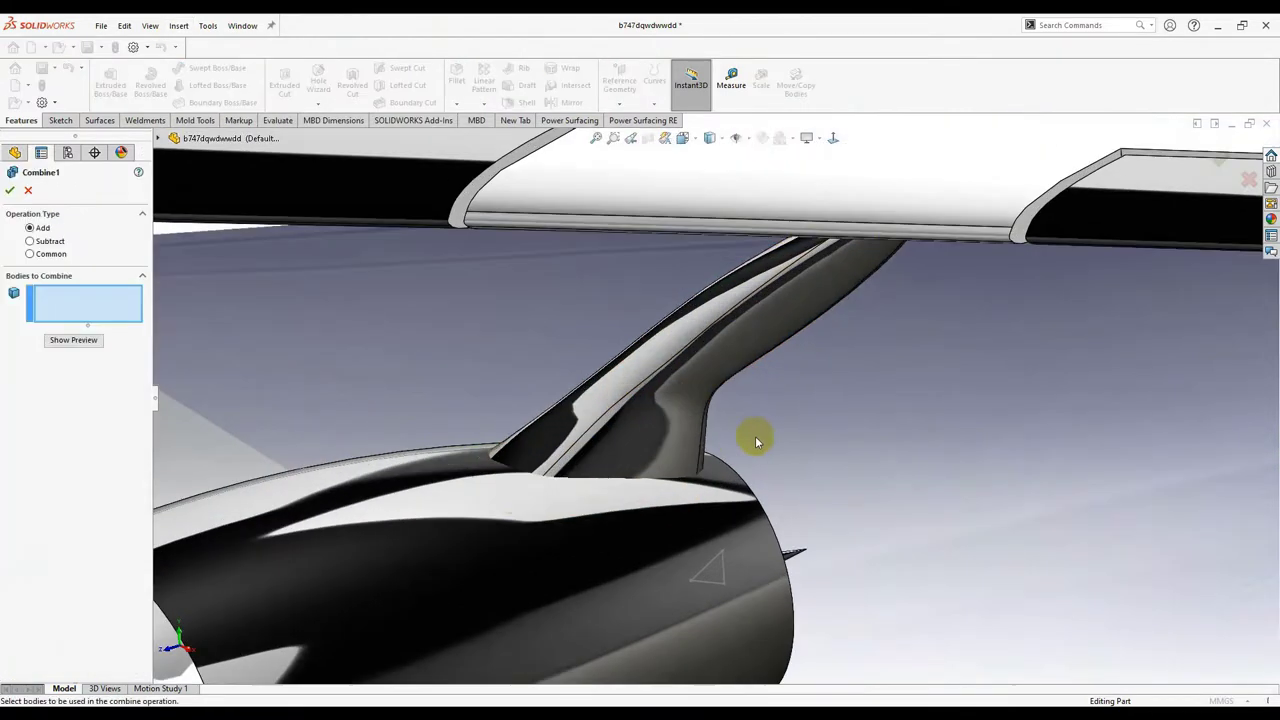
pyautogui.click(612, 449)
pyautogui.click(525, 523)
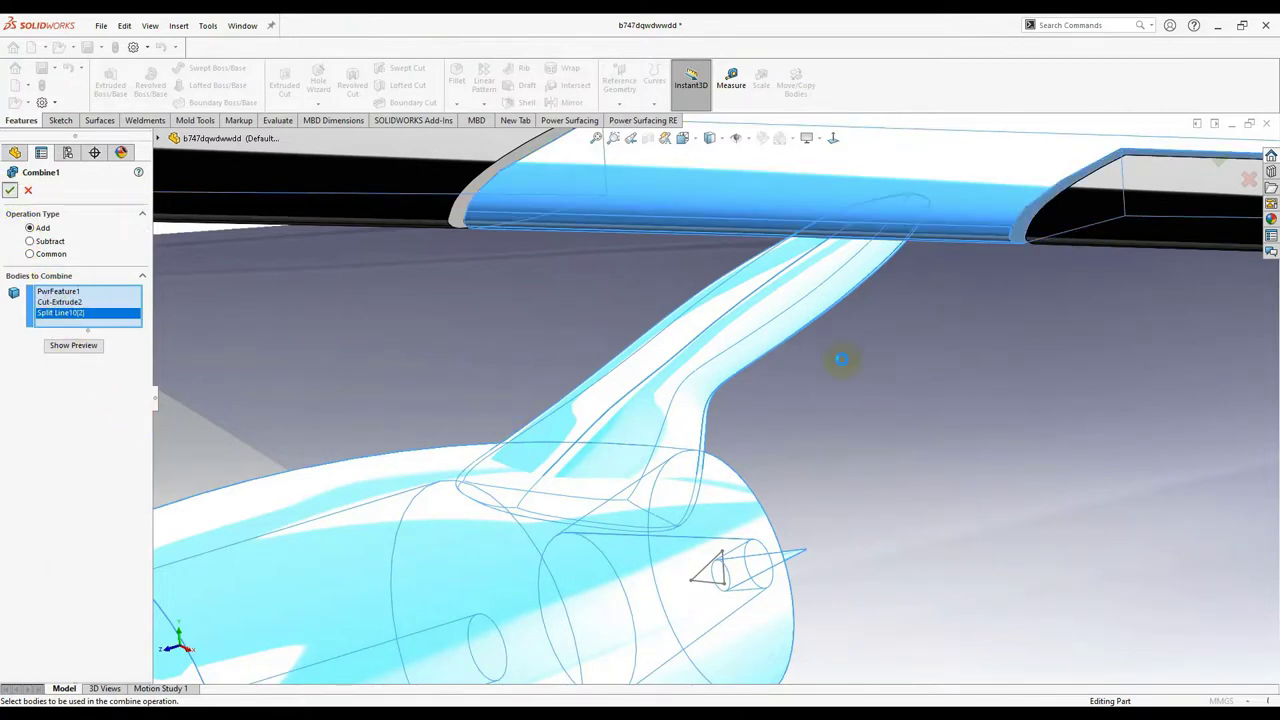
# Step: Accept the combine of the pylon, wing and outer engine, and inspect where the pylon meets the engine
pyautogui.rightClick(850, 283)
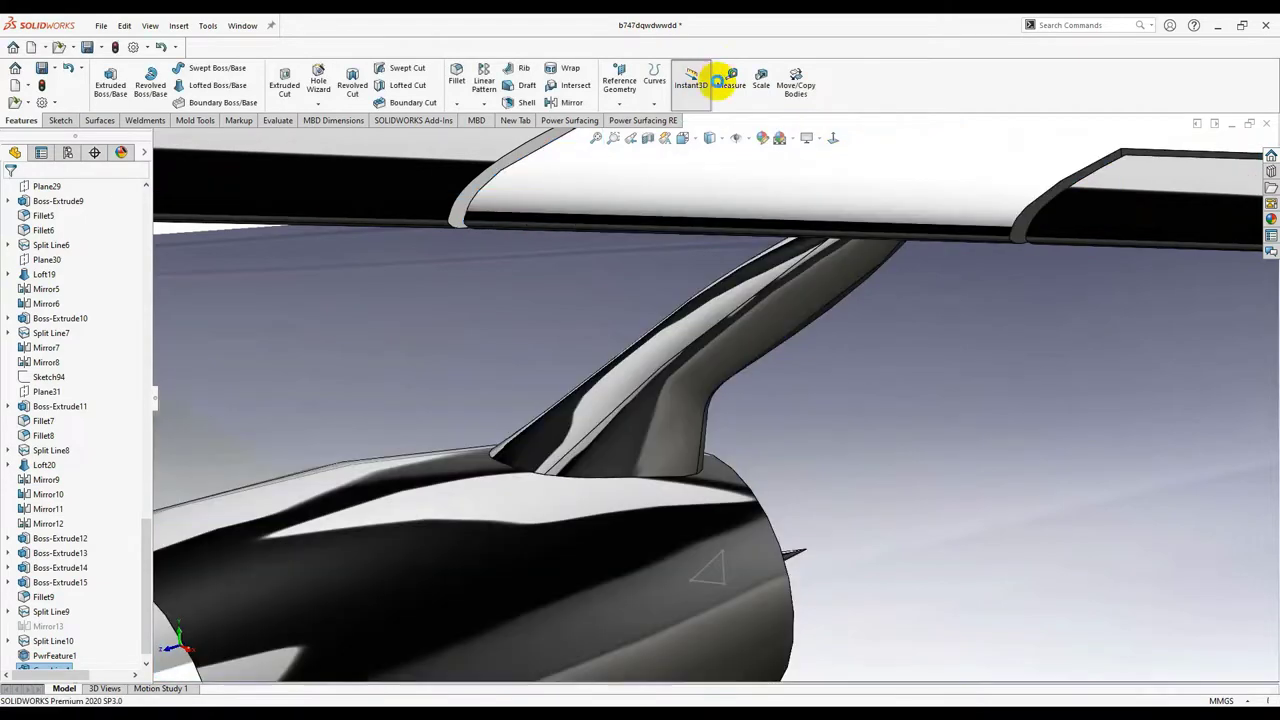
pyautogui.scroll(1, 806, 463)
pyautogui.moveTo(806, 463); pyautogui.dragTo(728, 528, button='middle')
pyautogui.scroll(-6, 727, 508)
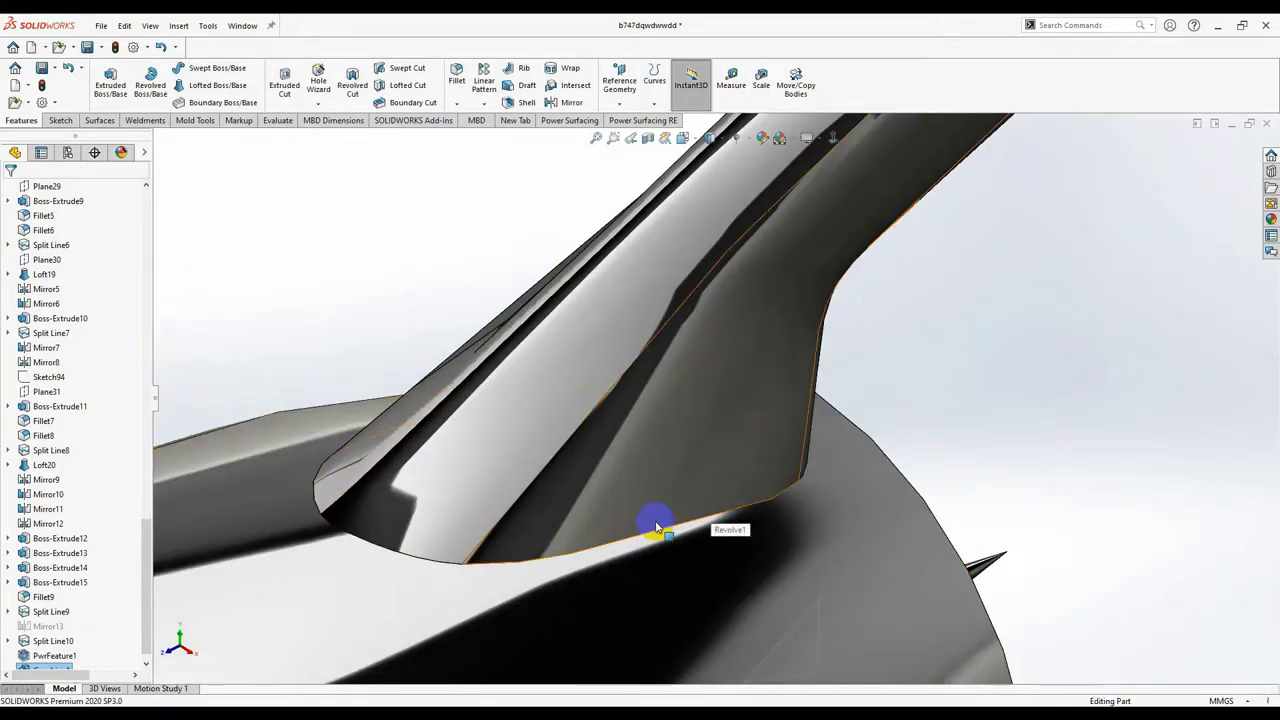
pyautogui.moveTo(797, 450); pyautogui.dragTo(783, 267, button='middle')
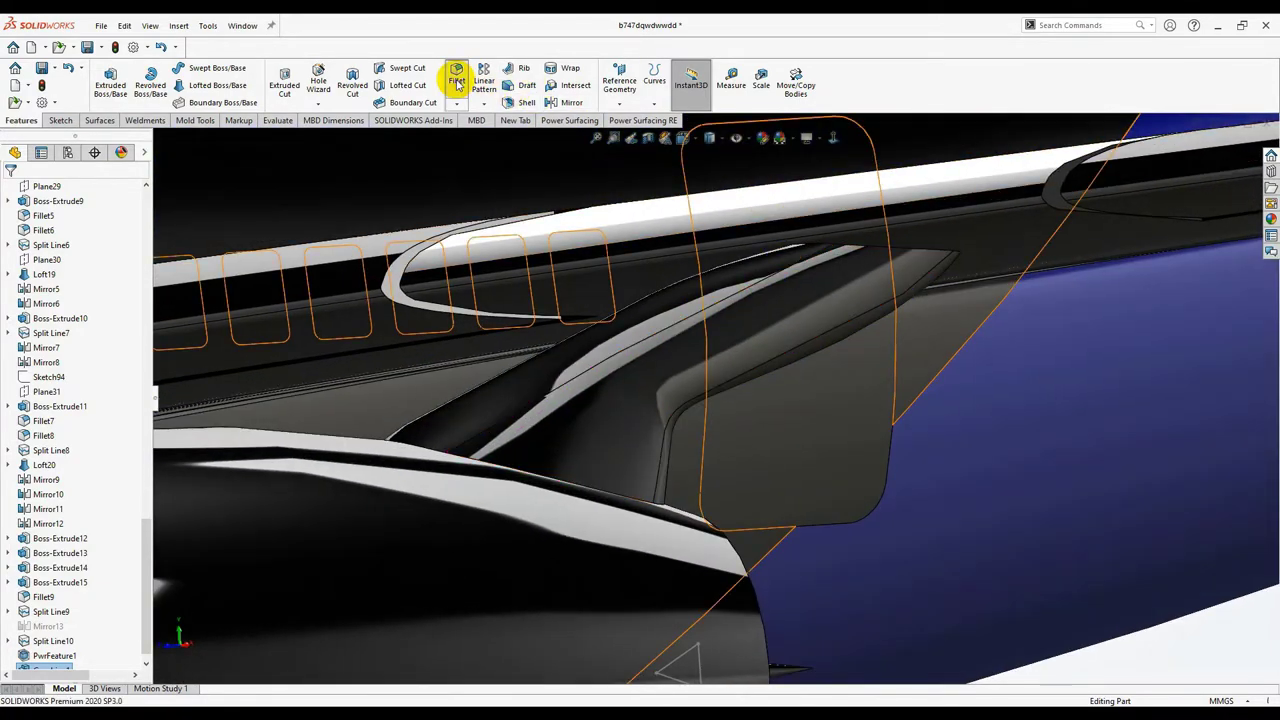
# Step: Start a symmetric fillet with a 1 mm radius on the edge where the pylon meets the outer engine
pyautogui.moveTo(537, 408); pyautogui.dragTo(571, 517, button='middle')
pyautogui.scroll(4, 571, 517)
pyautogui.scroll(-2, 640, 513)
pyautogui.scroll(-5, 640, 512)
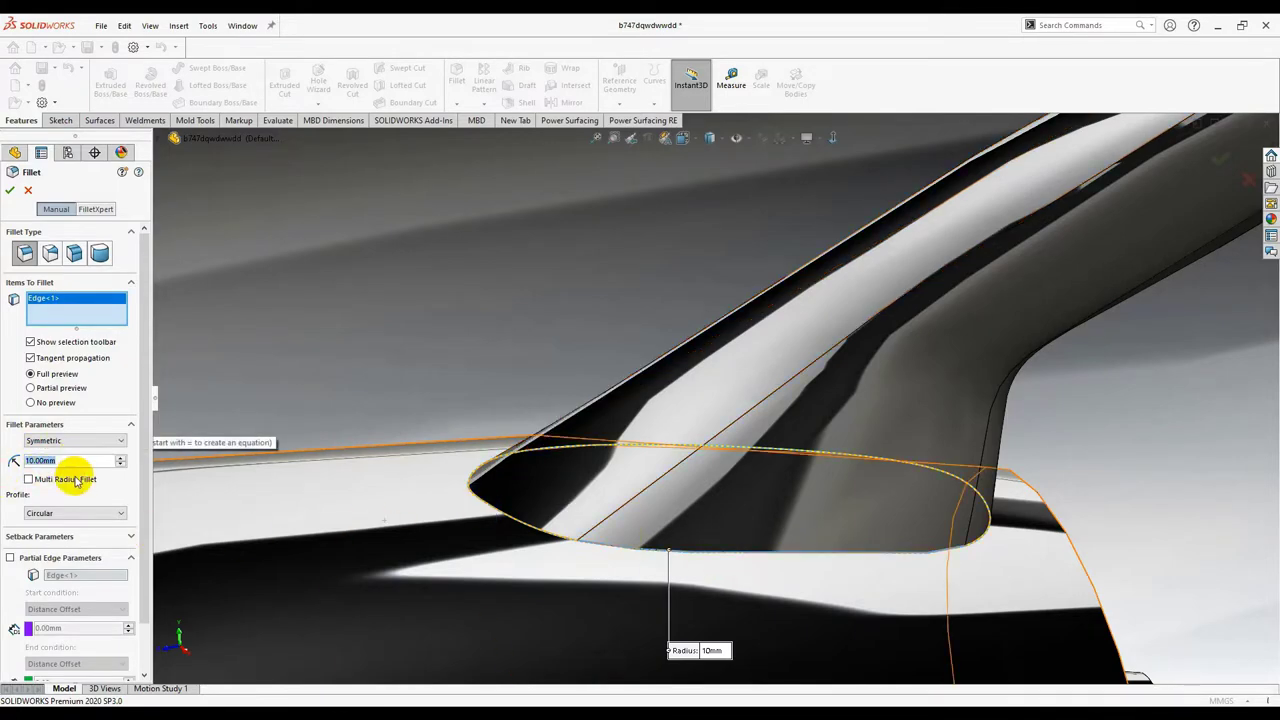
pyautogui.moveTo(632, 485); pyautogui.dragTo(660, 548, button='middle')
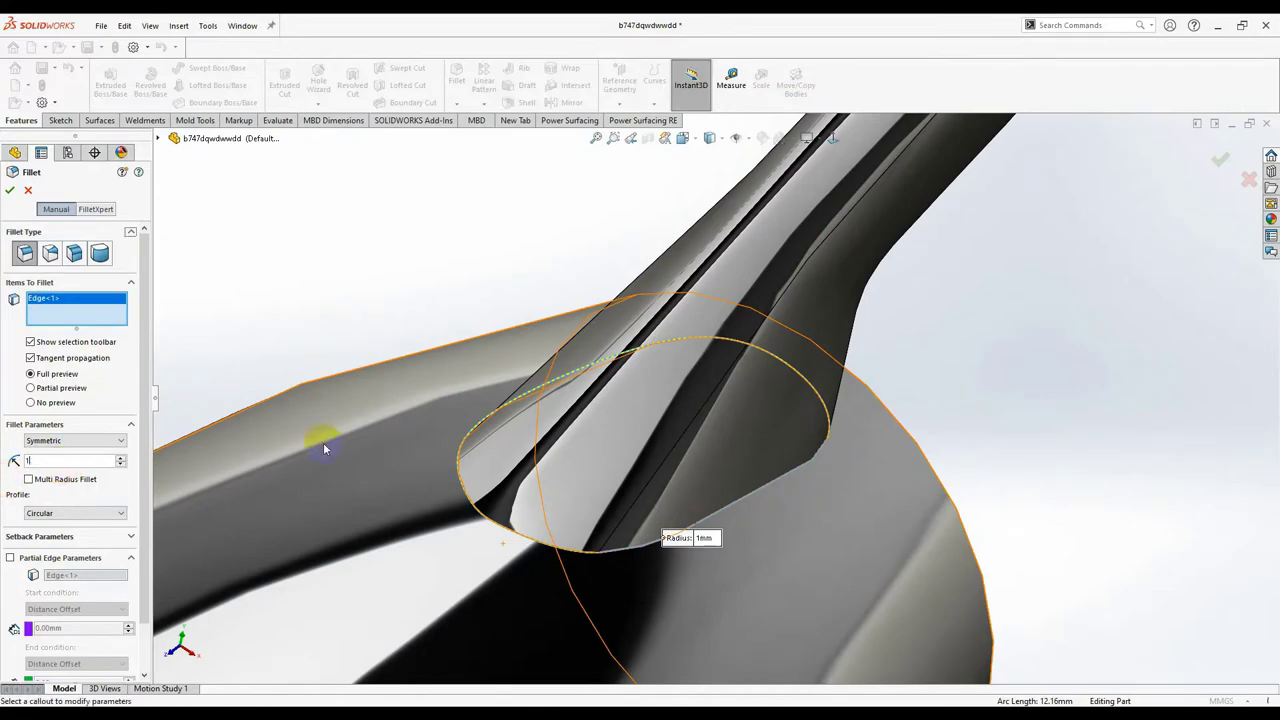
pyautogui.moveTo(985, 488); pyautogui.dragTo(1043, 386, button='middle')
pyautogui.scroll(8, 829, 437)
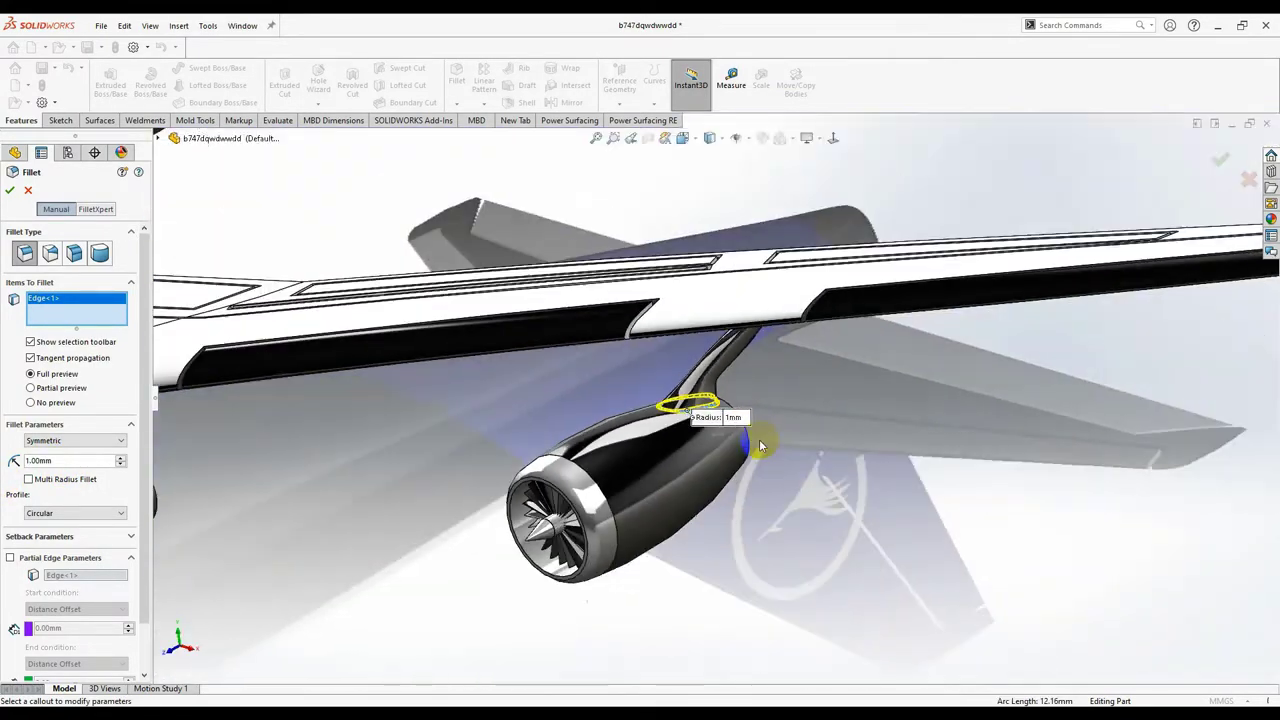
pyautogui.moveTo(759, 439); pyautogui.dragTo(722, 392, button='middle')
pyautogui.scroll(-8, 708, 396)
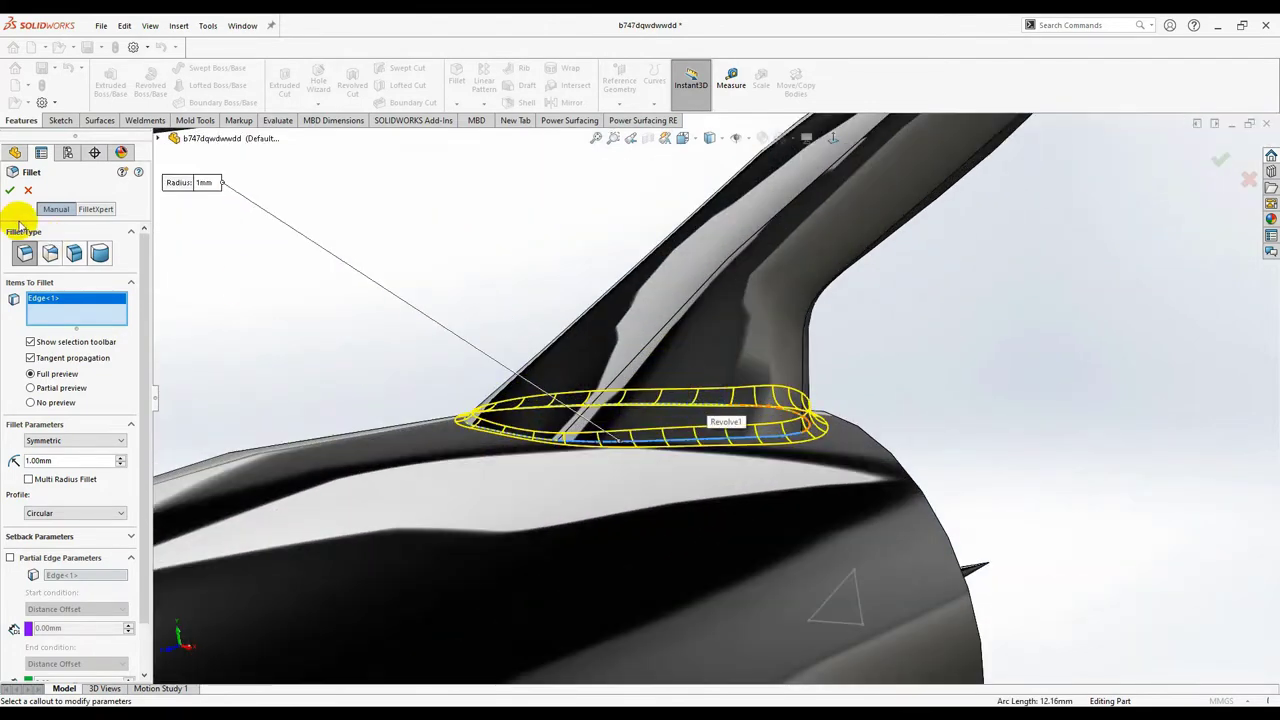
# Step: Add the edge where the pylon meets the wing to the 1 mm fillet and accept it
pyautogui.moveTo(303, 267); pyautogui.dragTo(970, 233, button='middle')
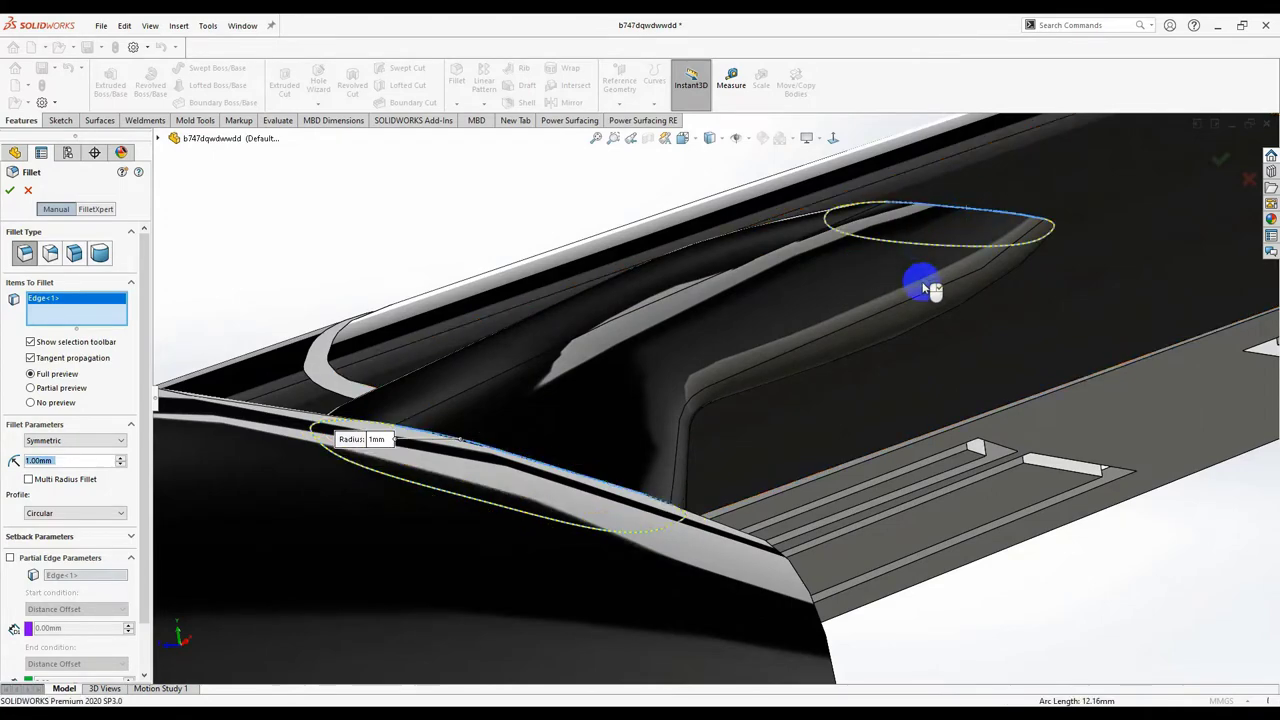
pyautogui.moveTo(818, 307); pyautogui.dragTo(776, 243, button='middle')
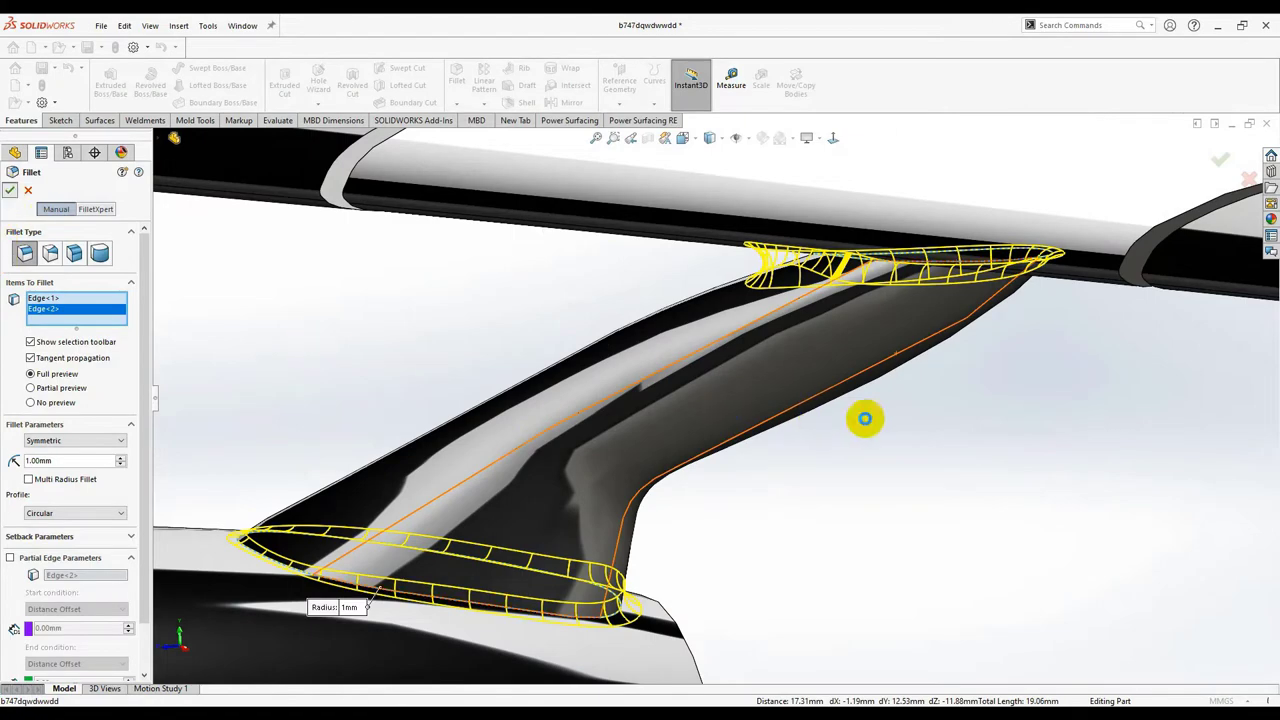
pyautogui.press('Return')
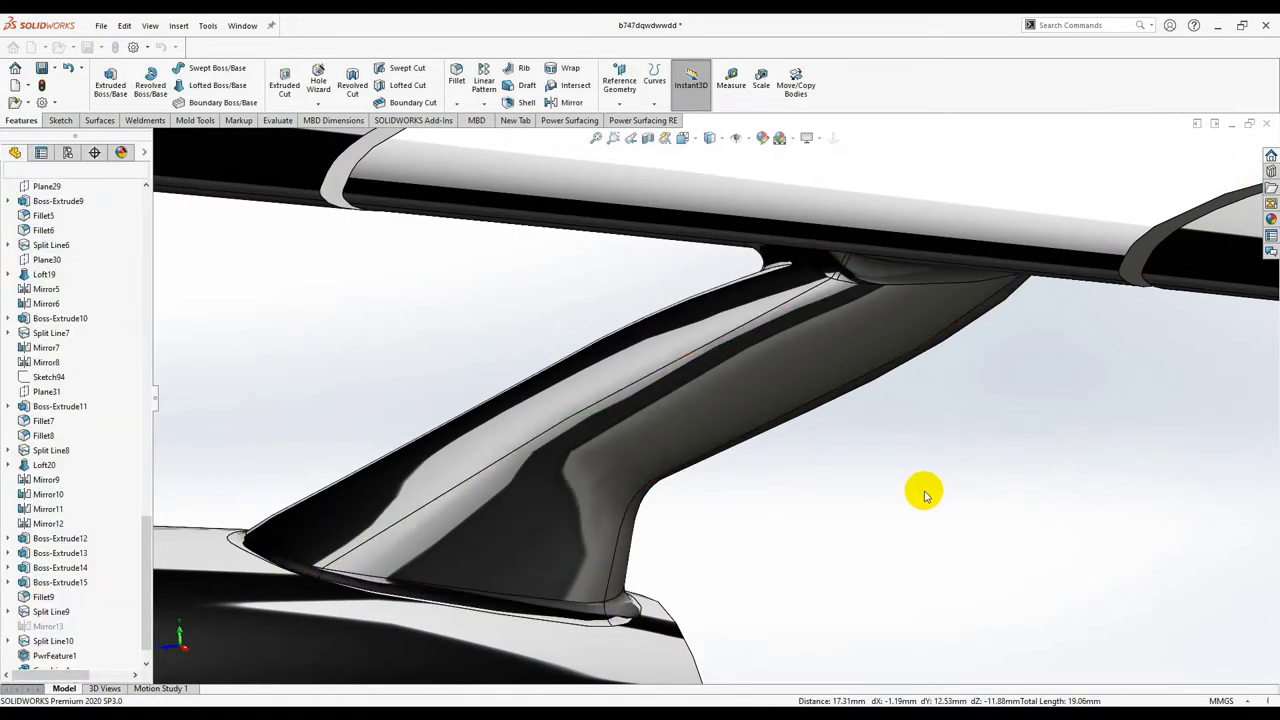
# Step: Show the model shaded without edges and inspect the pylon's filleted joints at the wing and engine
pyautogui.moveTo(895, 507); pyautogui.dragTo(900, 571, button='middle')
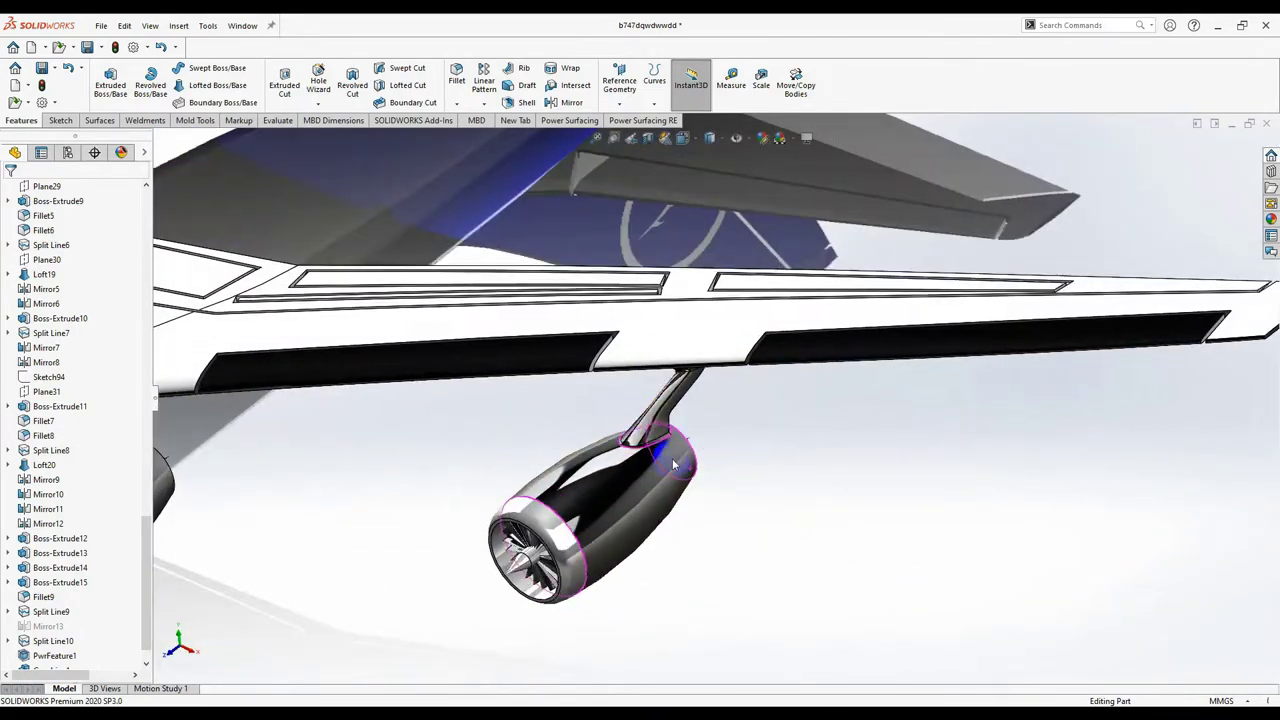
pyautogui.scroll(-5, 848, 465)
pyautogui.moveTo(848, 465); pyautogui.dragTo(938, 465, button='middle')
pyautogui.click(710, 160)
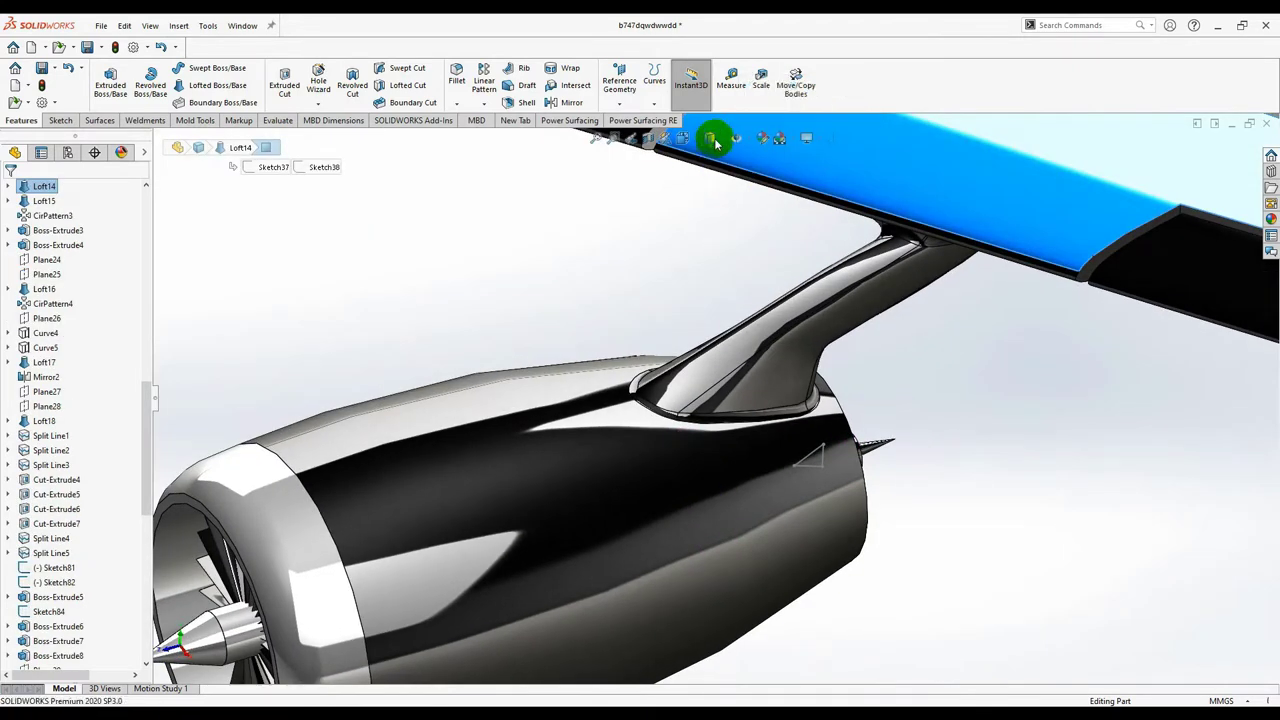
pyautogui.moveTo(978, 445); pyautogui.dragTo(815, 505, button='middle')
pyautogui.scroll(-5, 801, 378)
pyautogui.moveTo(924, 456); pyautogui.dragTo(862, 463, button='middle')
pyautogui.scroll(-2, 862, 463)
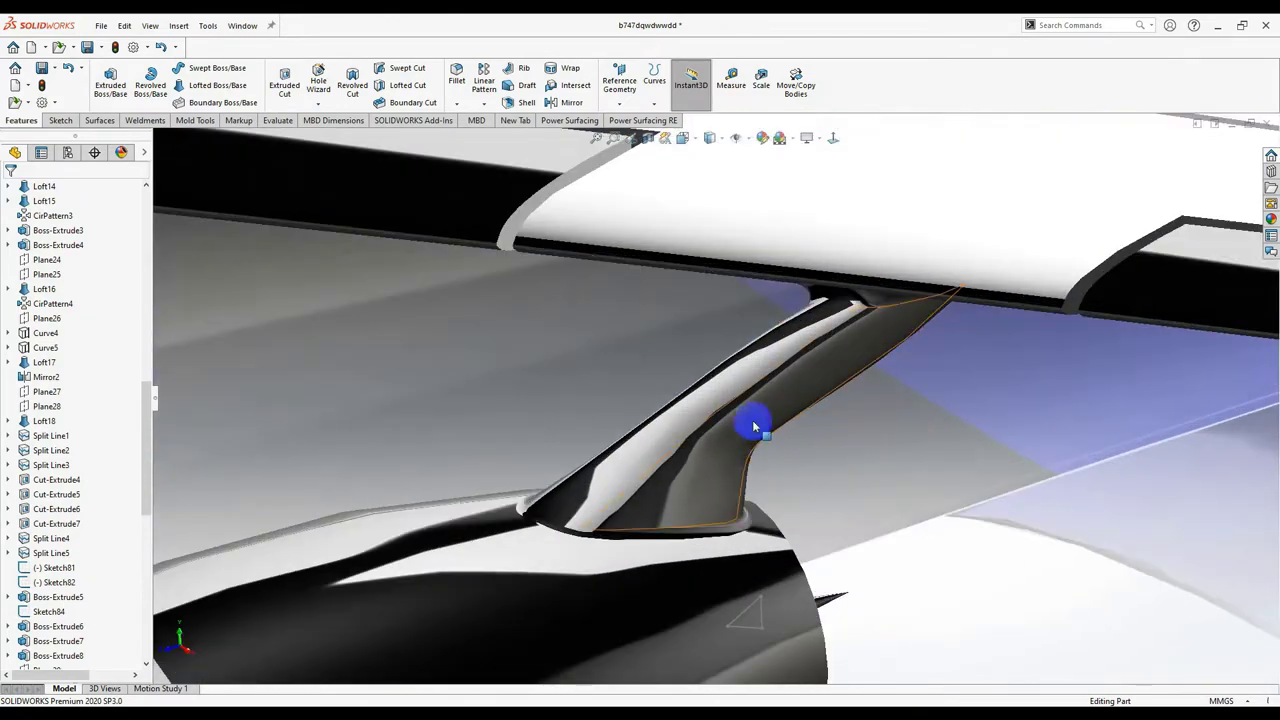
# Step: Open the pylon's PowerFeature for editing and select all of its faces
pyautogui.rightClick(797, 397)
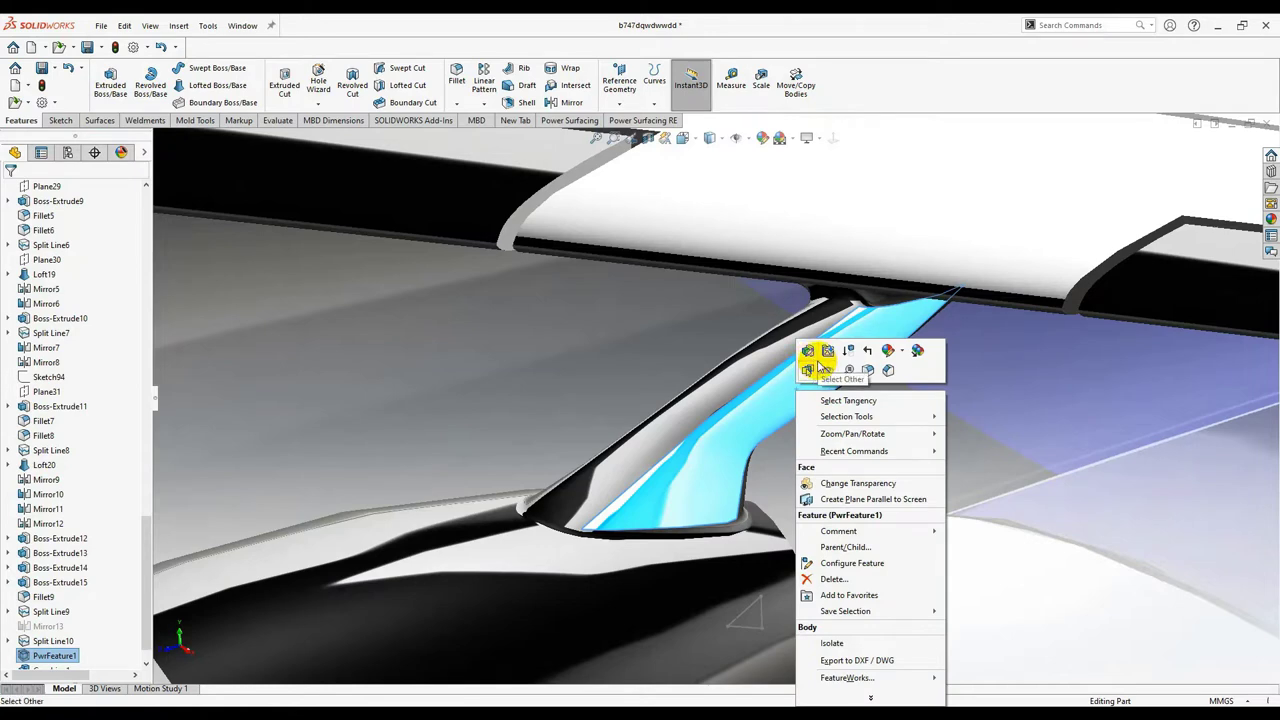
pyautogui.click(809, 352)
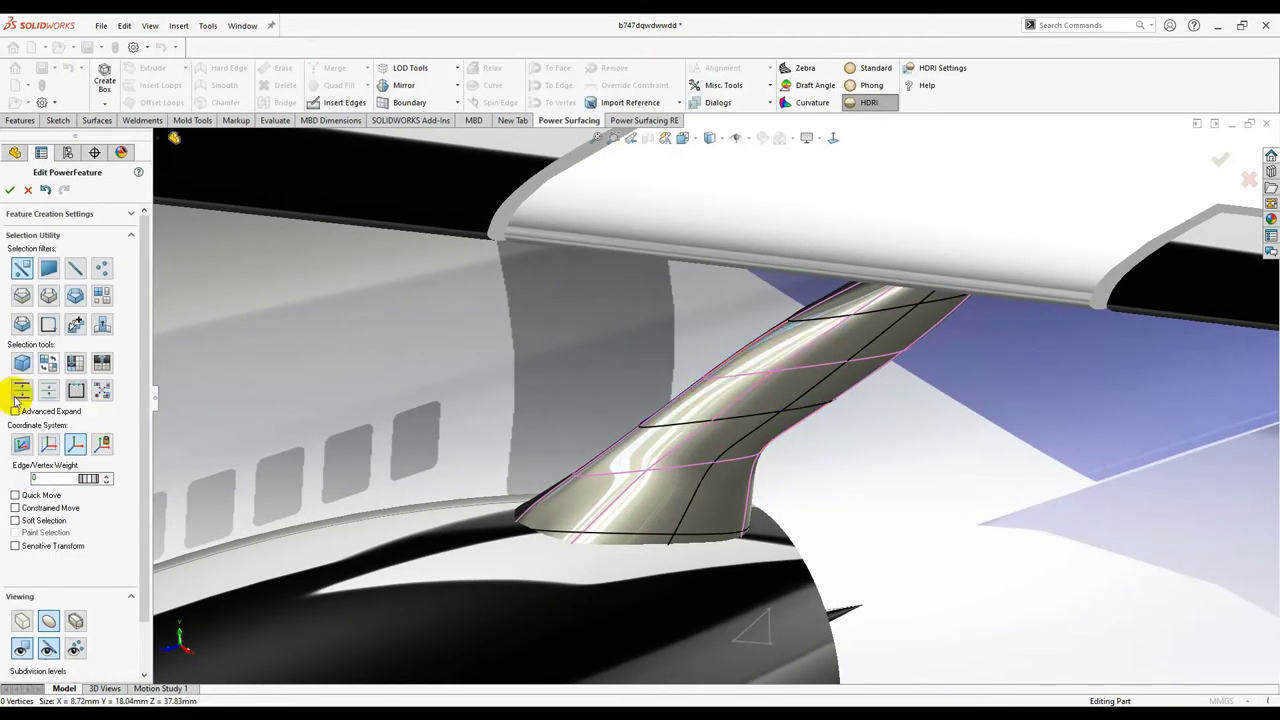
pyautogui.click(723, 431)
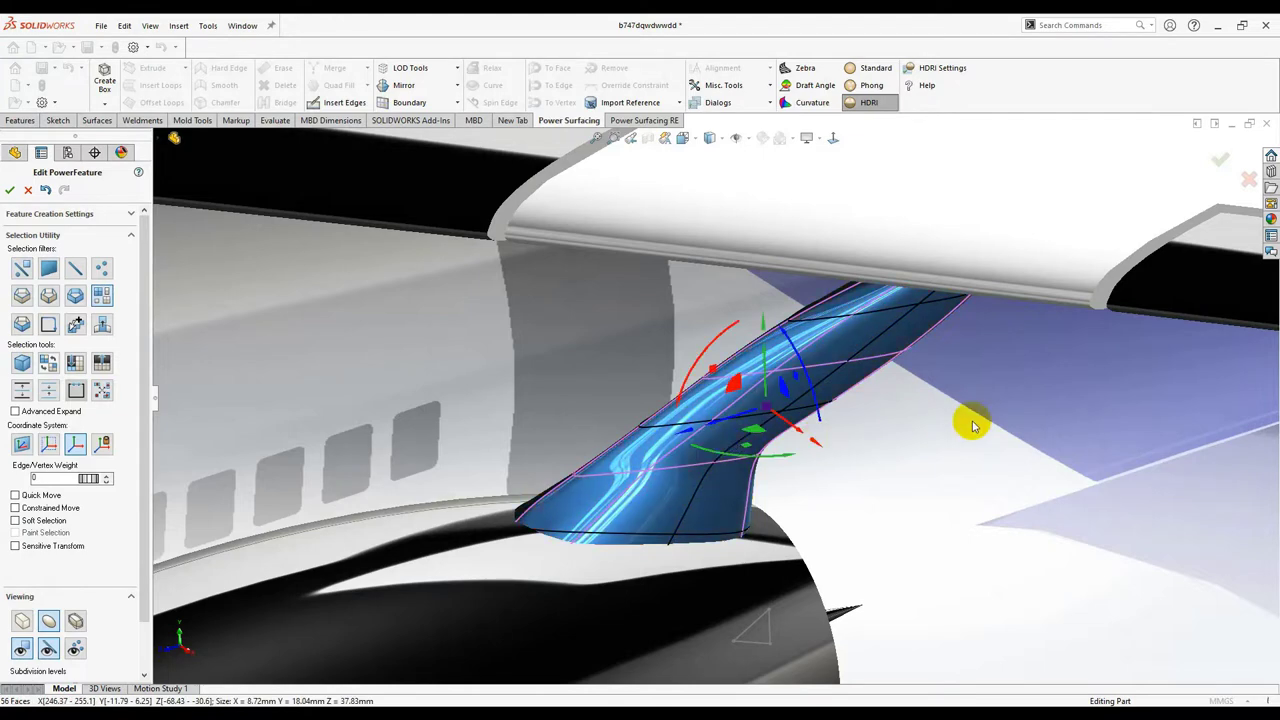
# Step: Try scaling the whole pylon down uniformly between the wing and the engine
pyautogui.moveTo(971, 423); pyautogui.dragTo(797, 435, button='middle')
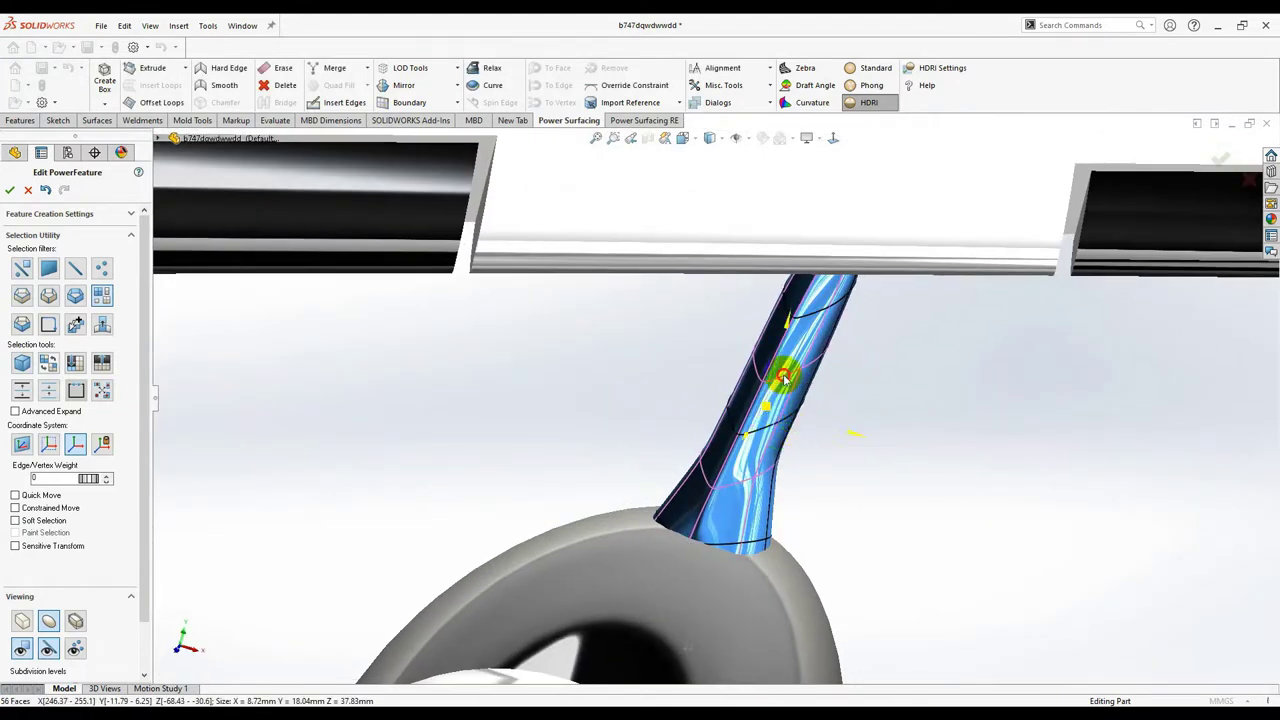
pyautogui.moveTo(785, 378); pyautogui.dragTo(861, 246)
pyautogui.moveTo(768, 514); pyautogui.dragTo(768, 514)
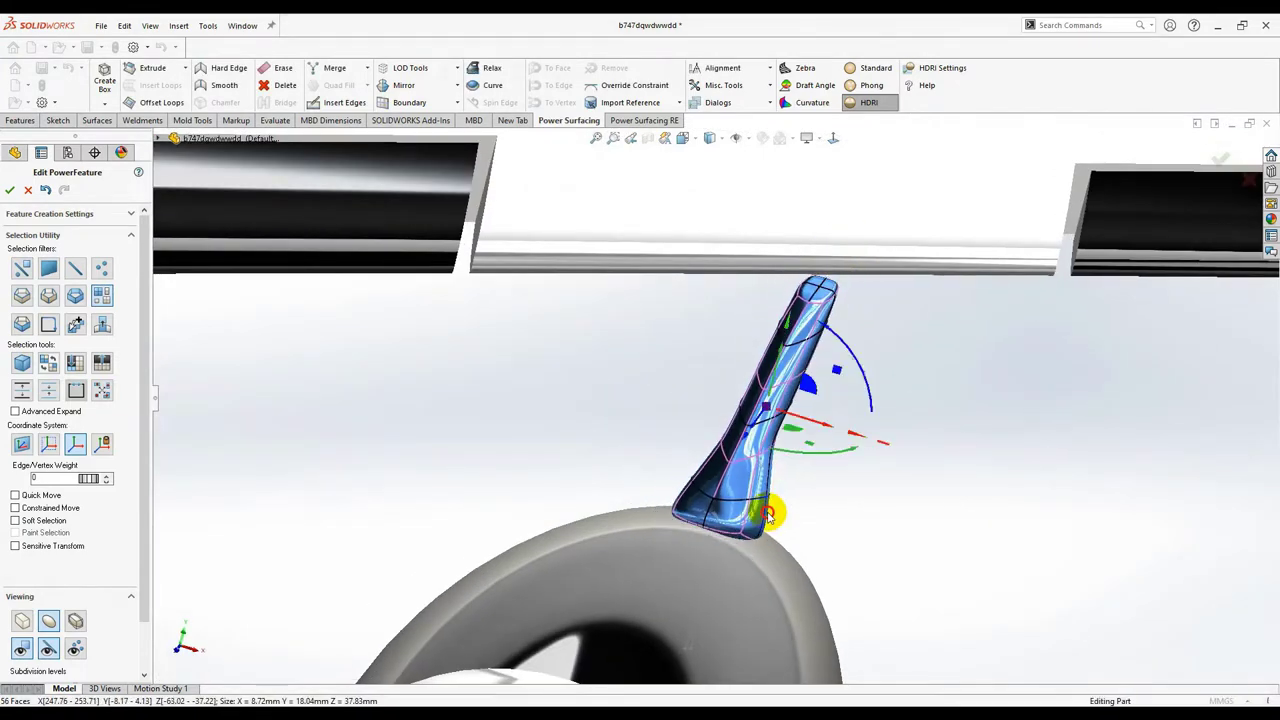
pyautogui.moveTo(980, 474); pyautogui.dragTo(897, 203, button='middle')
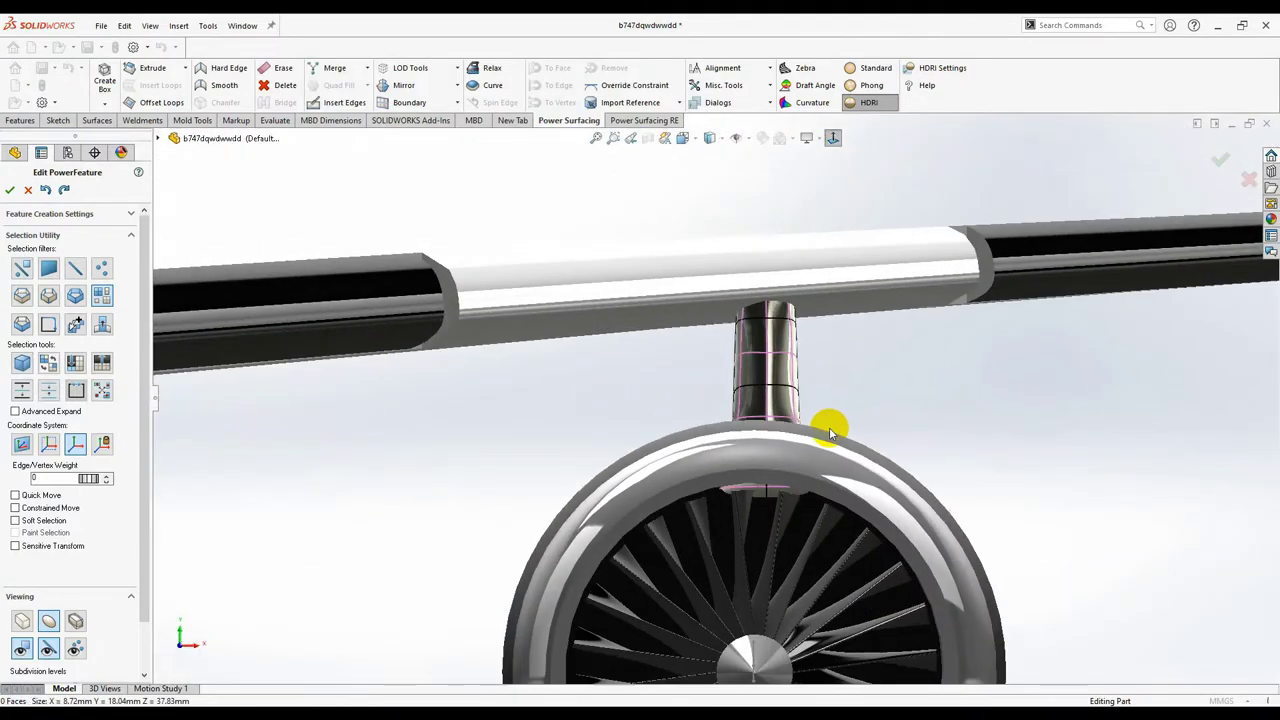
# Step: Scale the whole pylon up uniformly to about 10.1 × 20.89 × 43.81 mm, adjust its position slightly, and accept the edit
pyautogui.moveTo(770, 407); pyautogui.dragTo(776, 342)
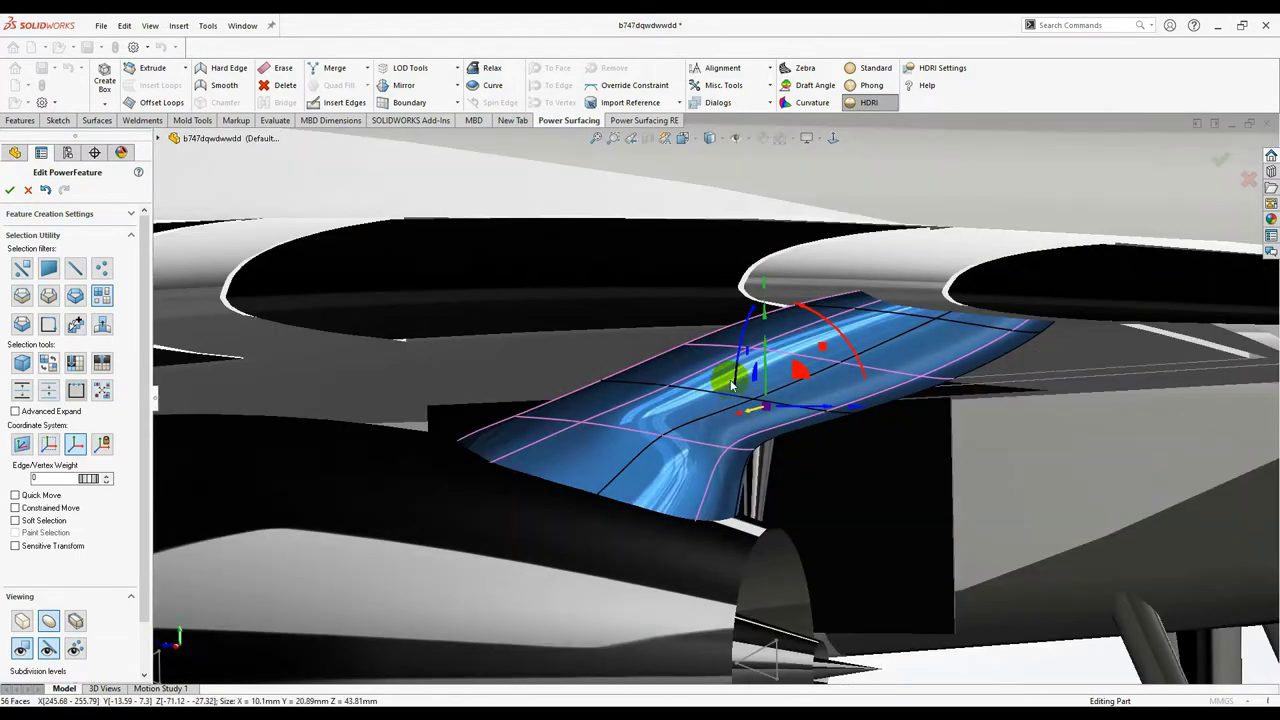
pyautogui.moveTo(803, 385)
pyautogui.mouseDown()
pyautogui.moveTo(807, 399)
pyautogui.moveTo(813, 387)
pyautogui.mouseUp()
pyautogui.moveTo(818, 386); pyautogui.dragTo(821, 387)
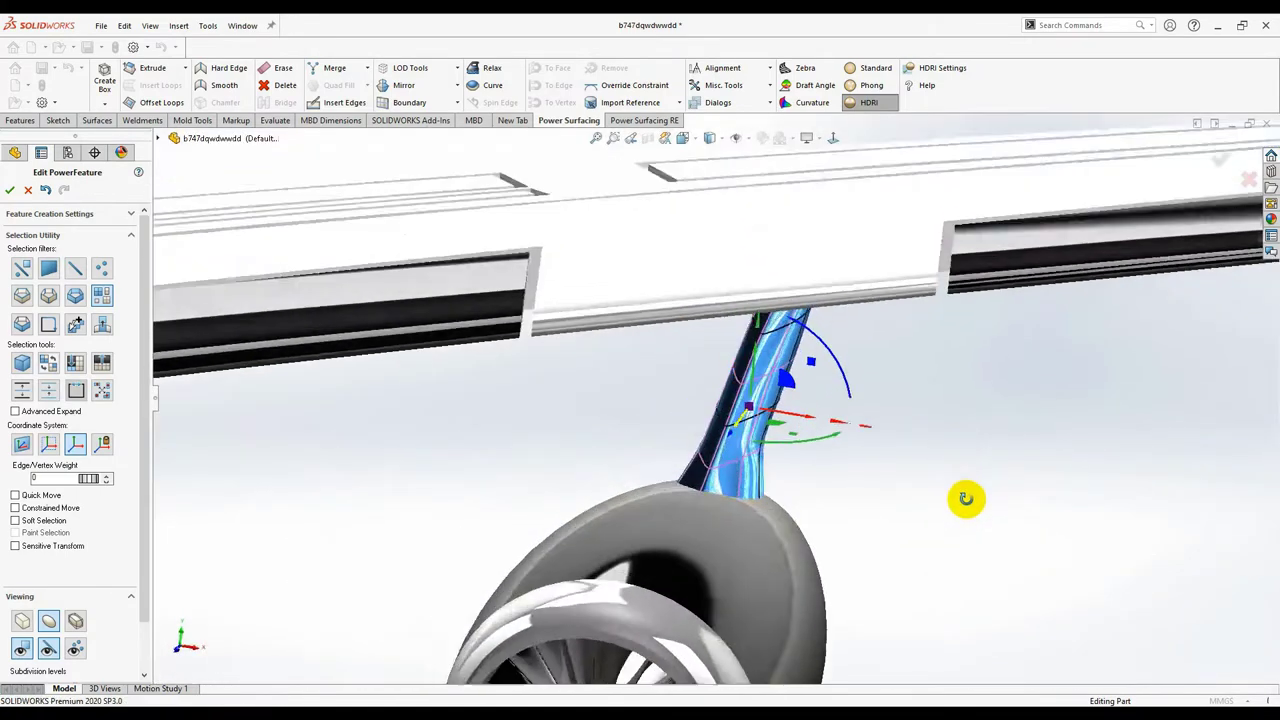
pyautogui.click(1220, 158)
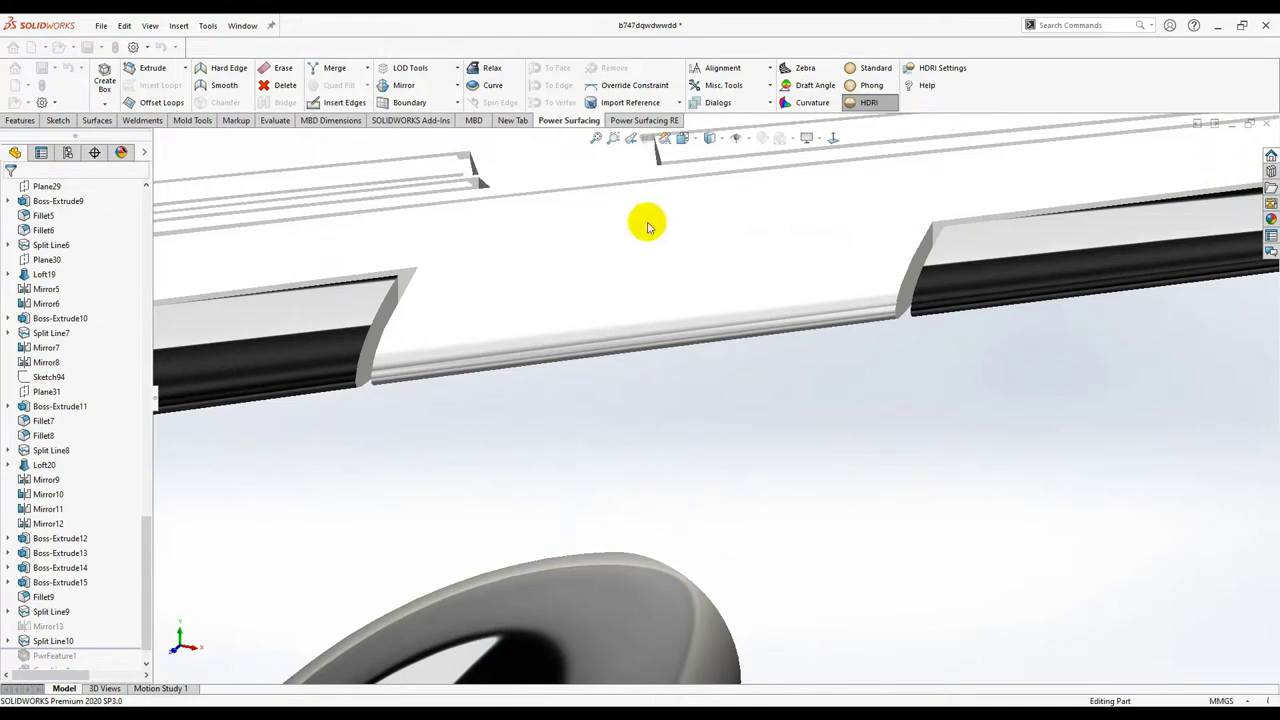
pyautogui.moveTo(647, 226); pyautogui.dragTo(664, 433, button='middle')
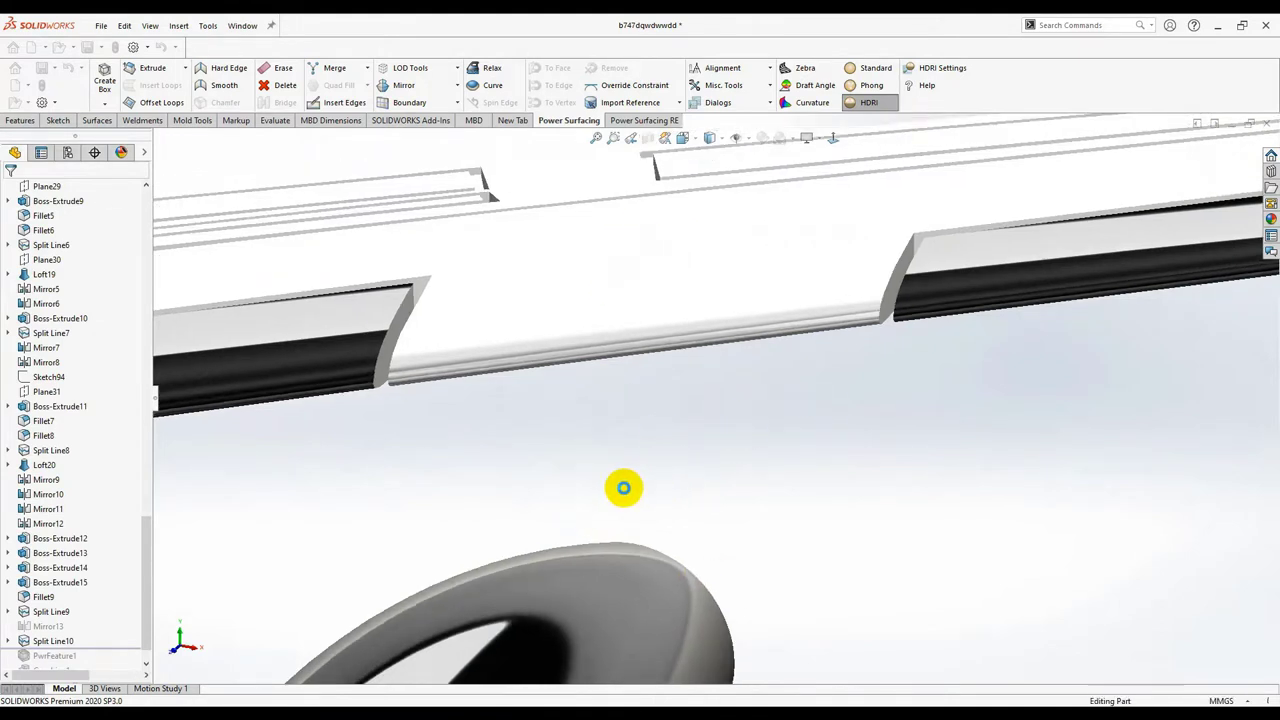
pyautogui.moveTo(805, 522)
pyautogui.mouseDown(button='middle')
pyautogui.moveTo(789, 483)
pyautogui.moveTo(729, 560)
pyautogui.moveTo(837, 543)
pyautogui.moveTo(813, 497)
pyautogui.moveTo(737, 509)
pyautogui.moveTo(849, 509)
pyautogui.moveTo(789, 486)
pyautogui.moveTo(899, 484)
pyautogui.moveTo(731, 424)
pyautogui.mouseUp(button='middle')
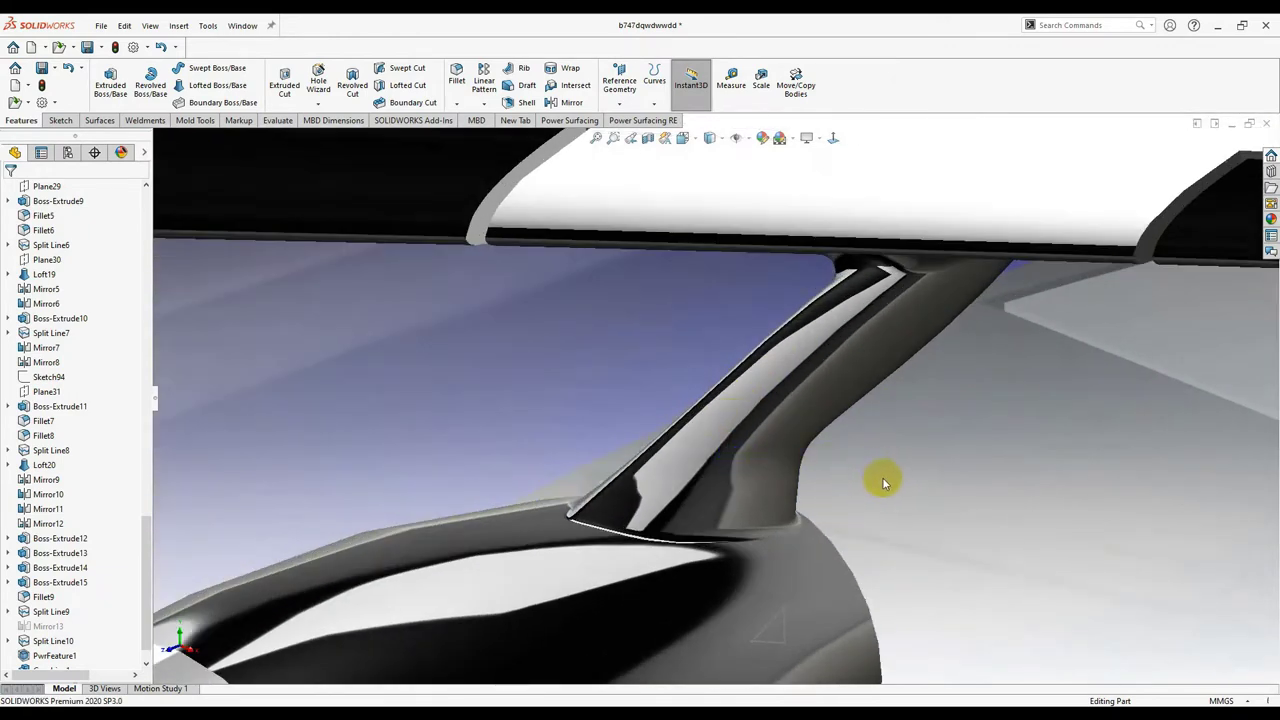
# Step: Sweep a Front Plane section through the outer engine, pylon and wing to examine their interior, and discard the section
pyautogui.moveTo(826, 499); pyautogui.dragTo(717, 487, button='middle')
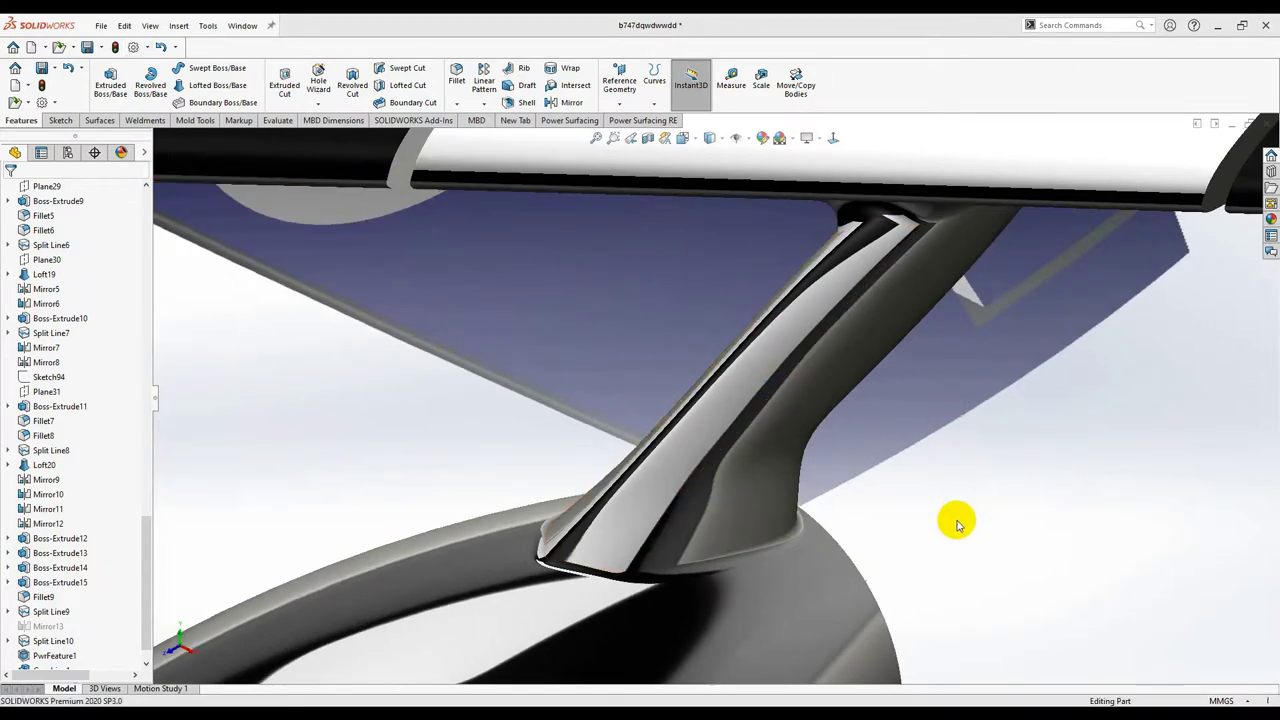
pyautogui.moveTo(957, 525); pyautogui.dragTo(757, 228, button='middle')
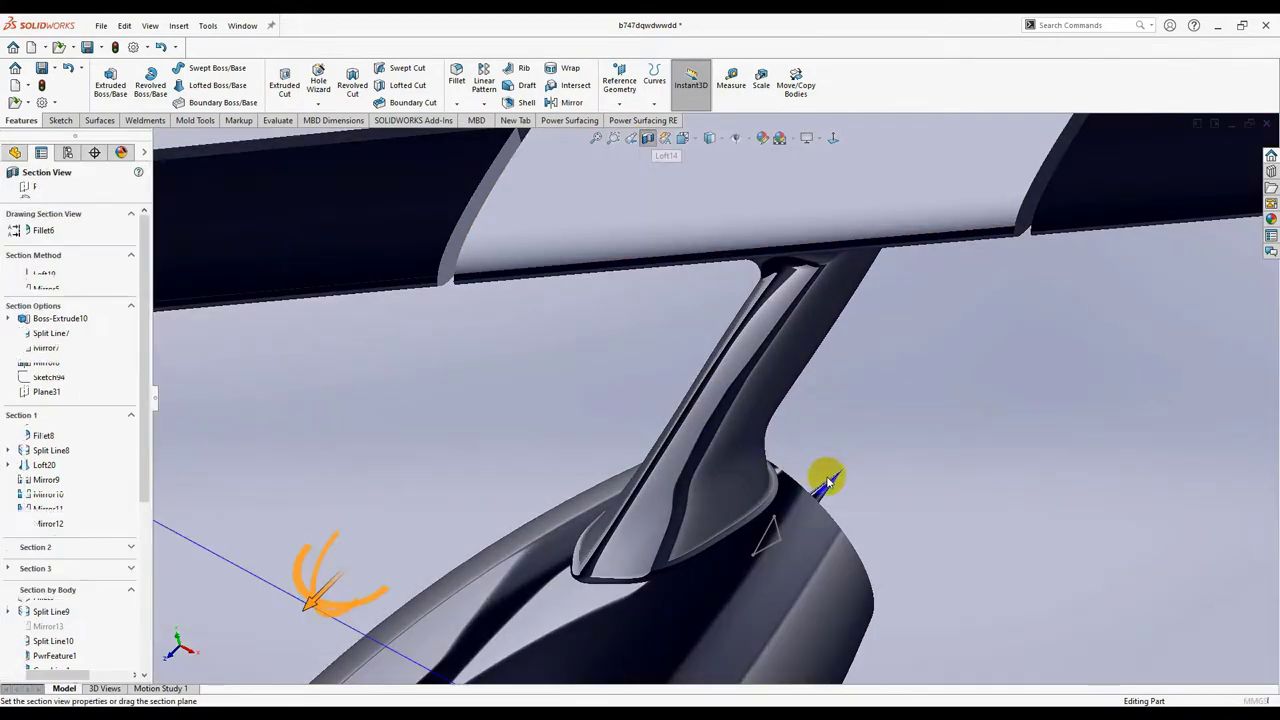
pyautogui.scroll(2, 811, 484)
pyautogui.scroll(-2, 726, 503)
pyautogui.moveTo(726, 498); pyautogui.dragTo(593, 440, button='middle')
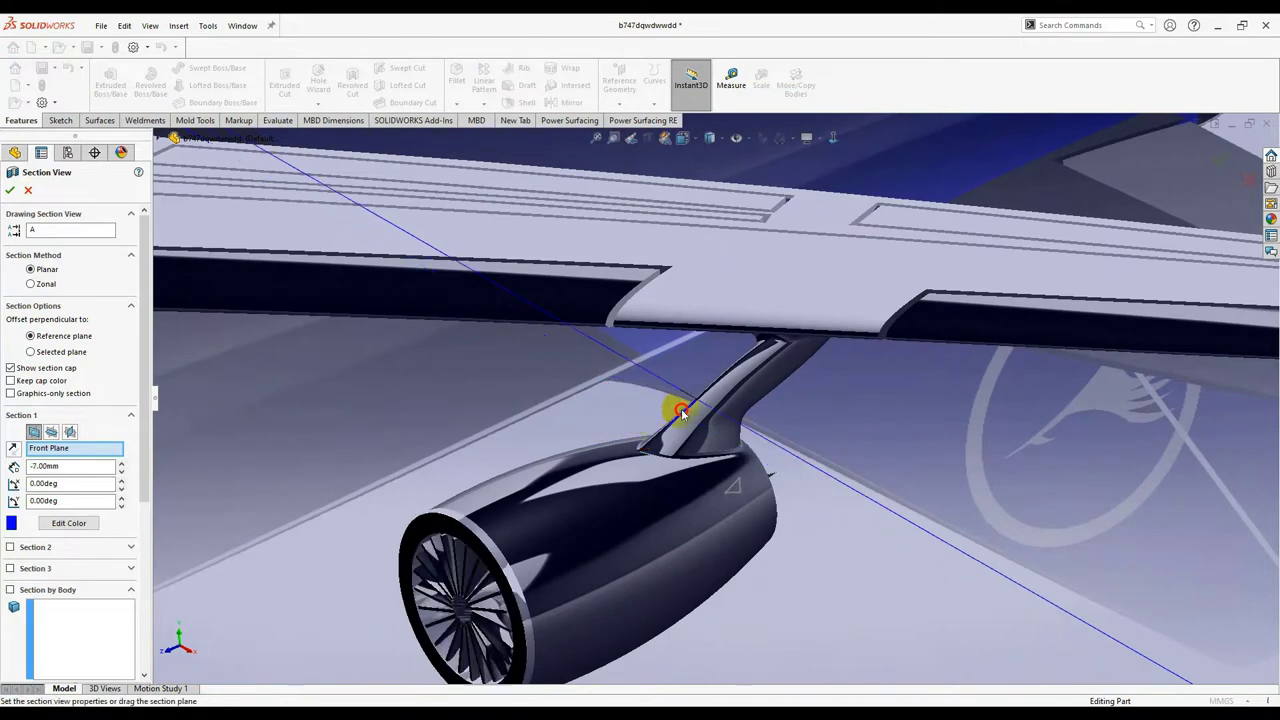
pyautogui.moveTo(783, 397); pyautogui.dragTo(916, 366)
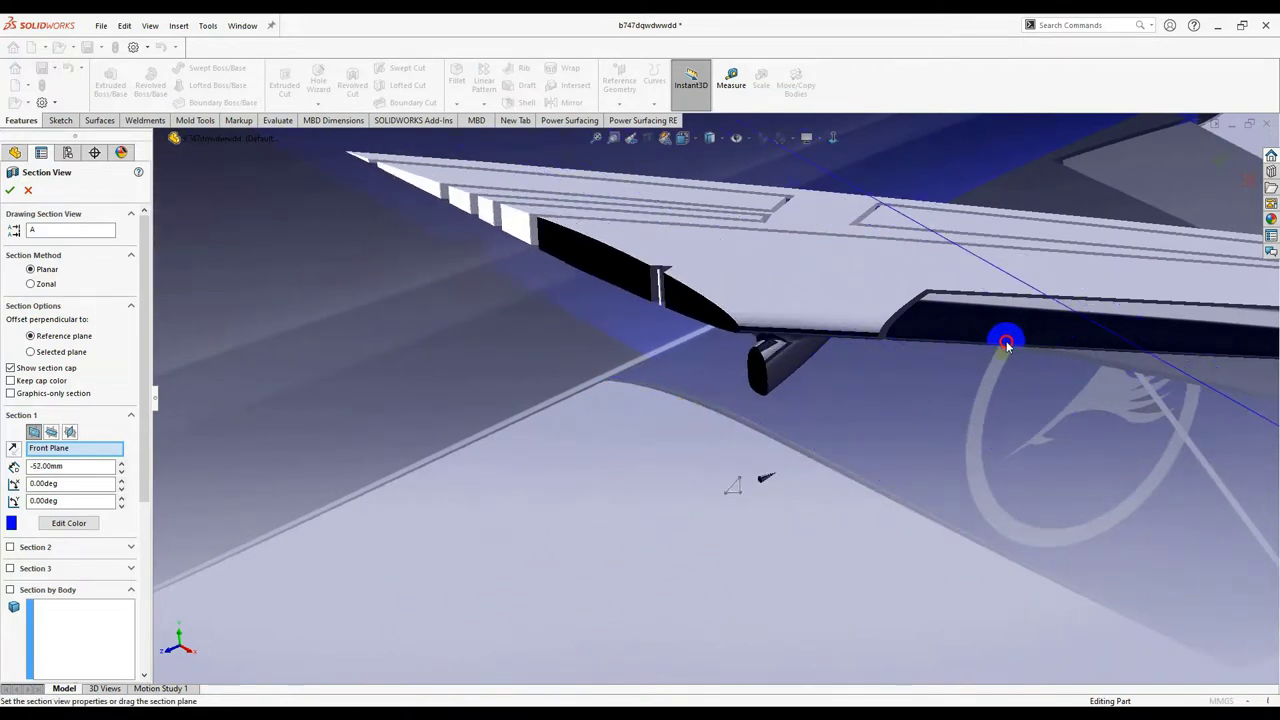
pyautogui.moveTo(1007, 345); pyautogui.dragTo(463, 480)
pyautogui.scroll(2, 640, 530)
pyautogui.moveTo(654, 552); pyautogui.dragTo(590, 465, button='middle')
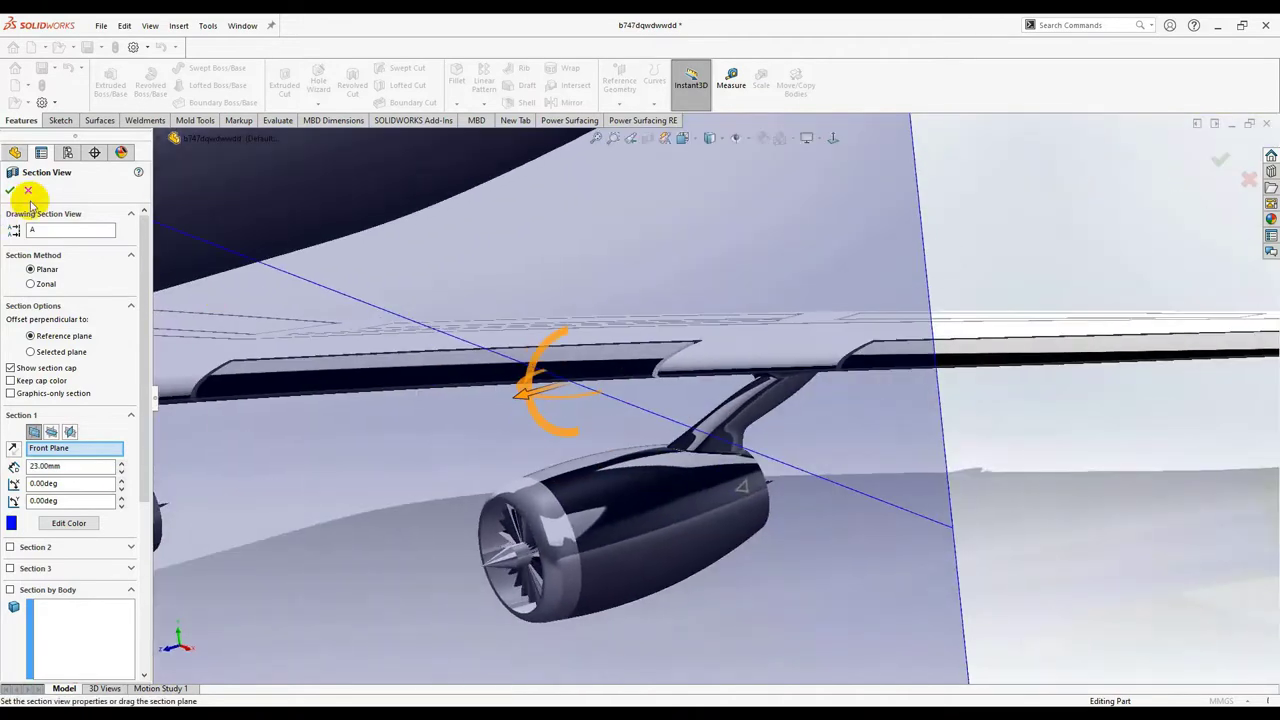
pyautogui.click(29, 191)
# Step: Examine the outer engine's pylon from several angles and the space between the inner engine and the wing
pyautogui.moveTo(737, 471); pyautogui.dragTo(766, 438, button='middle')
pyautogui.scroll(-3, 750, 436)
pyautogui.scroll(-5, 637, 406)
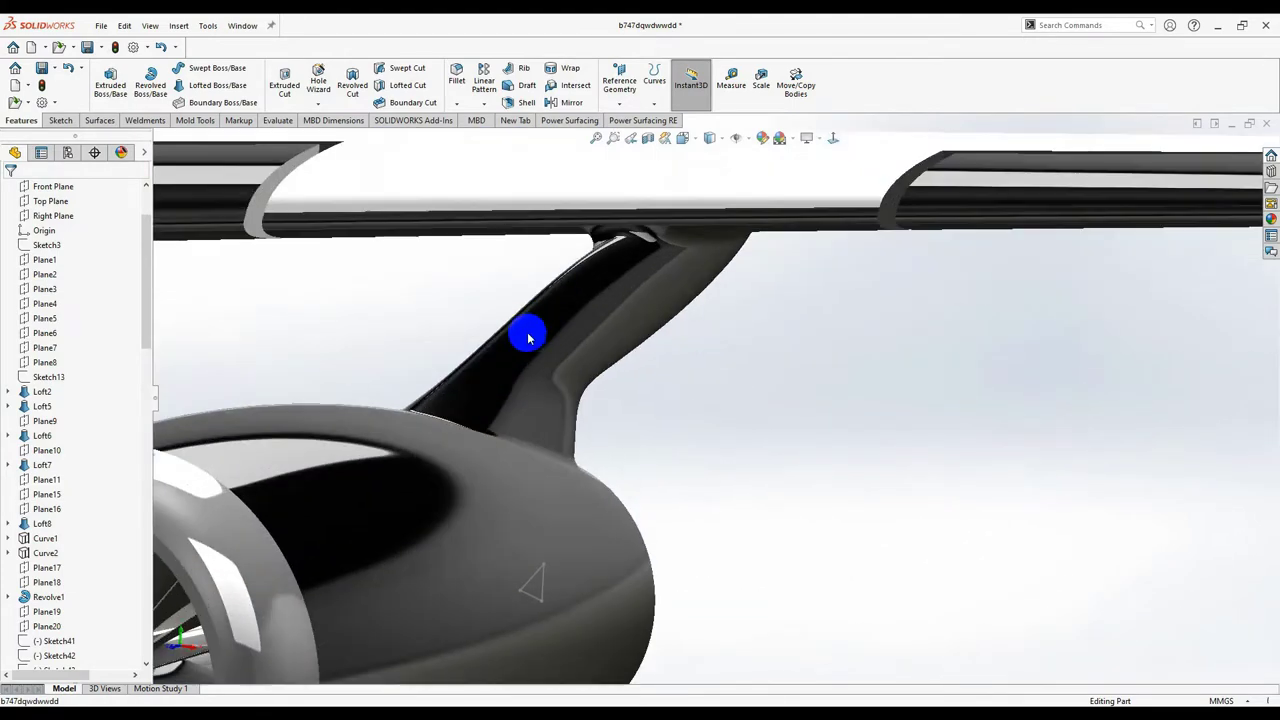
pyautogui.moveTo(526, 337); pyautogui.dragTo(701, 404, button='middle')
pyautogui.scroll(5, 688, 360)
pyautogui.scroll(-2, 691, 361)
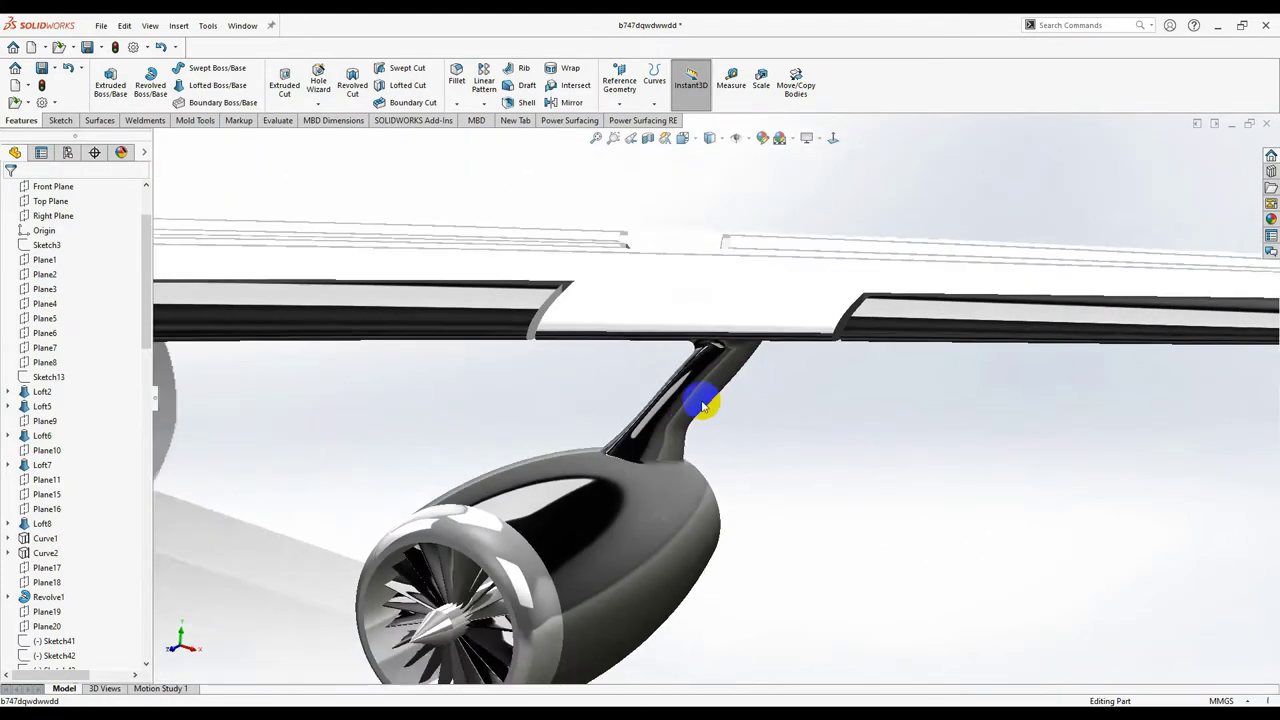
pyautogui.scroll(4, 698, 406)
pyautogui.scroll(2, 498, 391)
pyautogui.scroll(-4, 396, 416)
pyautogui.moveTo(411, 462); pyautogui.dragTo(388, 484, button='middle')
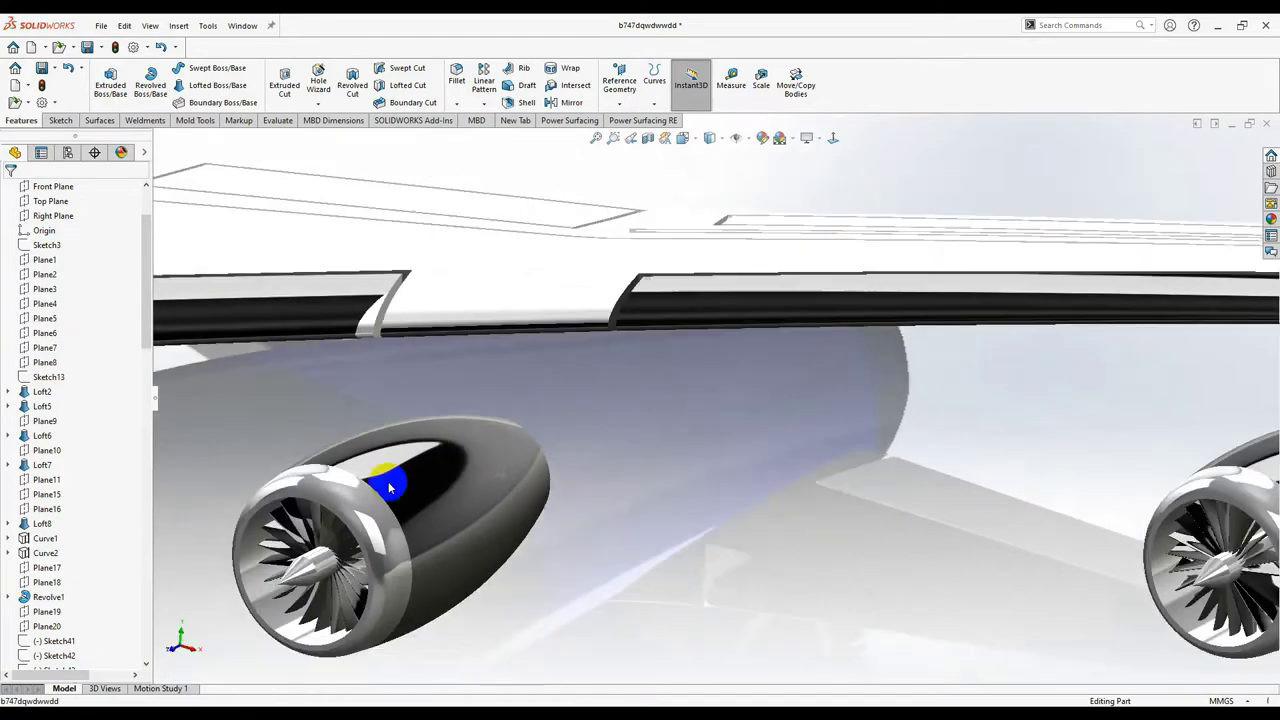
pyautogui.scroll(3, 383, 434)
pyautogui.scroll(2, 934, 437)
pyautogui.moveTo(940, 450); pyautogui.dragTo(888, 440, button='middle')
pyautogui.scroll(-3, 895, 440)
pyautogui.moveTo(1030, 350)
pyautogui.mouseDown(button='middle')
pyautogui.moveTo(1060, 392)
pyautogui.moveTo(1036, 340)
pyautogui.moveTo(1046, 367)
pyautogui.mouseUp(button='middle')
pyautogui.scroll(-3, 1060, 392)
pyautogui.scroll(-3, 1040, 372)
pyautogui.moveTo(975, 428); pyautogui.dragTo(962, 384, button='middle')
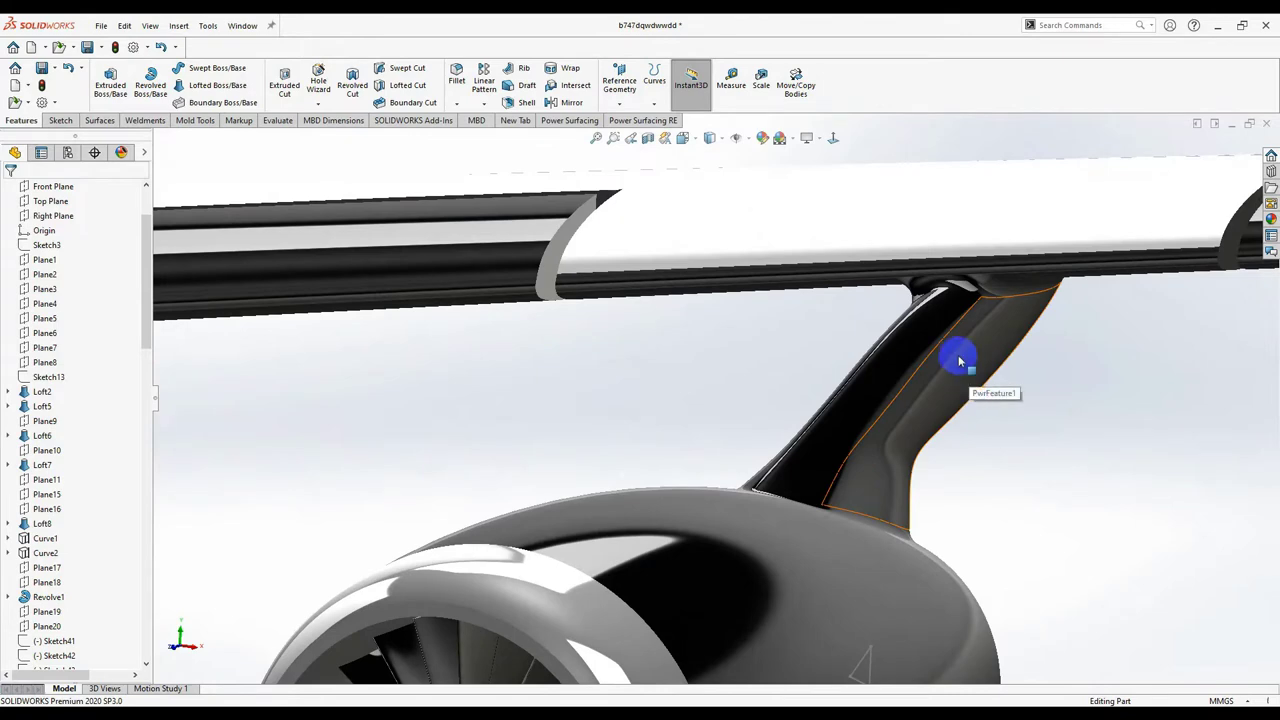
# Step: Reopen the outer engine's pylon PowerFeature for editing and view it between the wing and the nacelle
pyautogui.rightClick(959, 361)
pyautogui.click(972, 316)
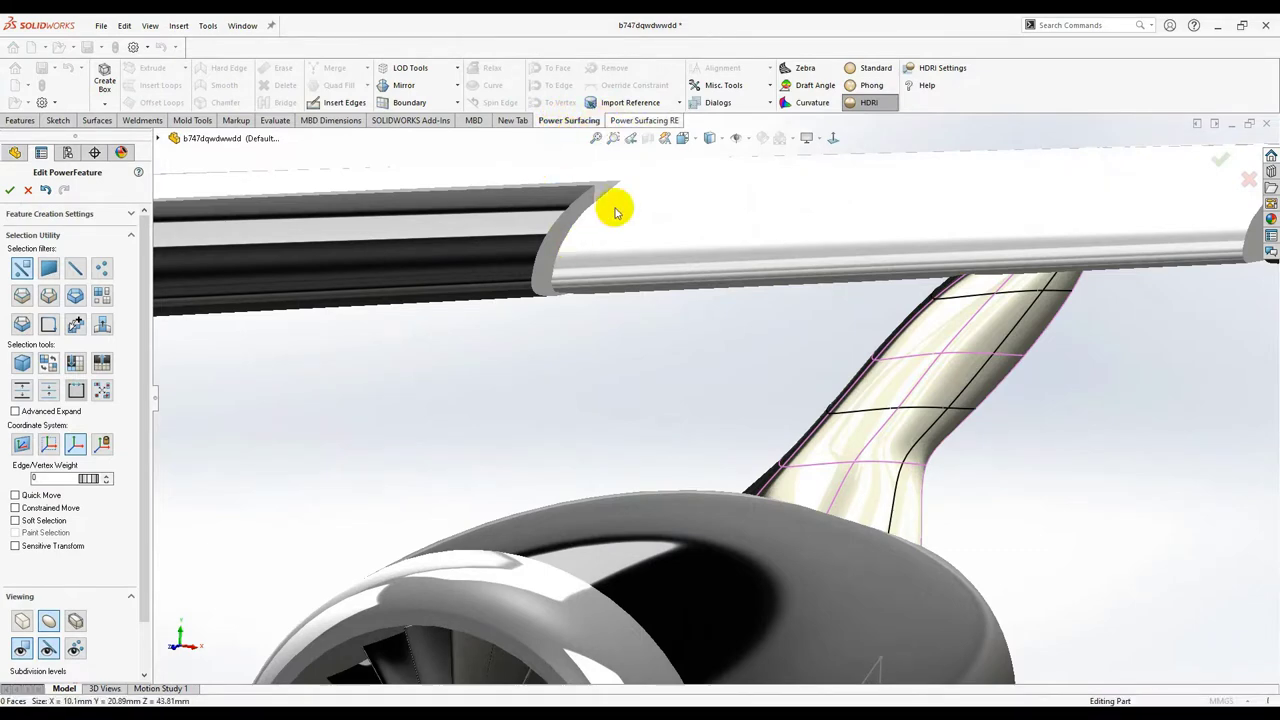
pyautogui.moveTo(647, 195); pyautogui.dragTo(672, 232, button='middle')
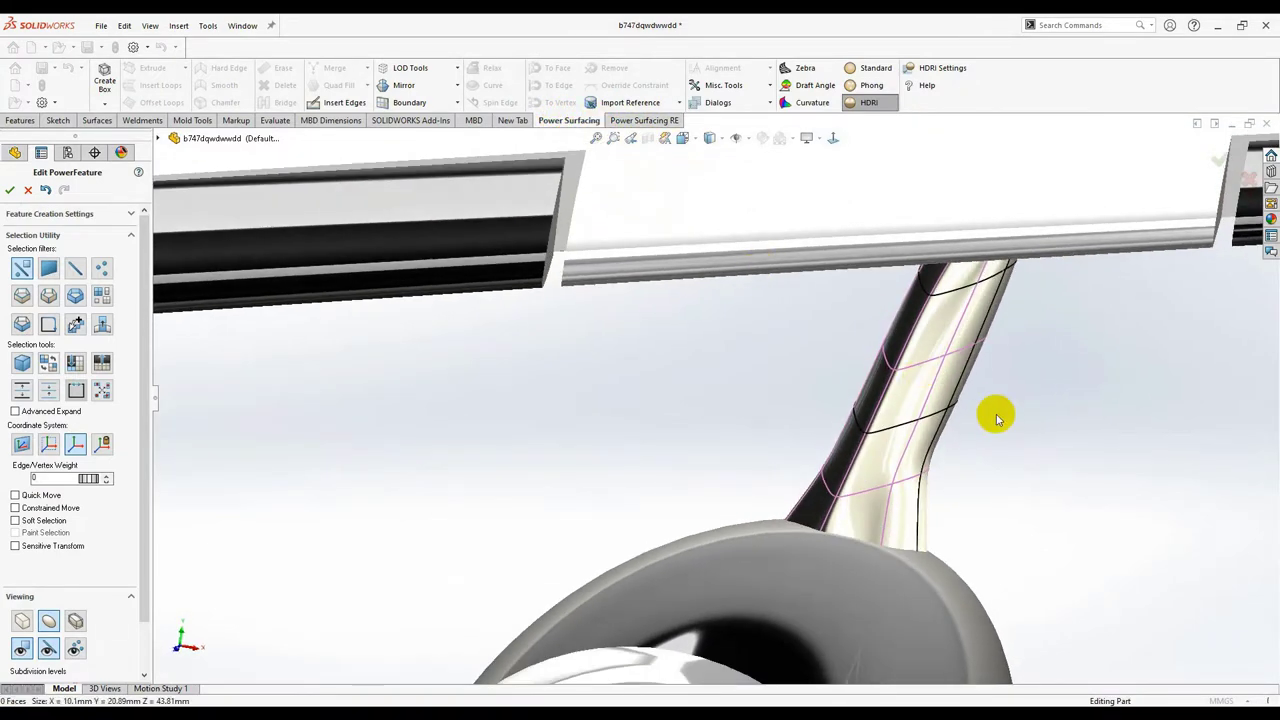
pyautogui.moveTo(985, 405)
pyautogui.mouseDown(button='middle')
pyautogui.moveTo(951, 371)
pyautogui.moveTo(988, 396)
pyautogui.mouseUp(button='middle')
pyautogui.scroll(4, 991, 397)
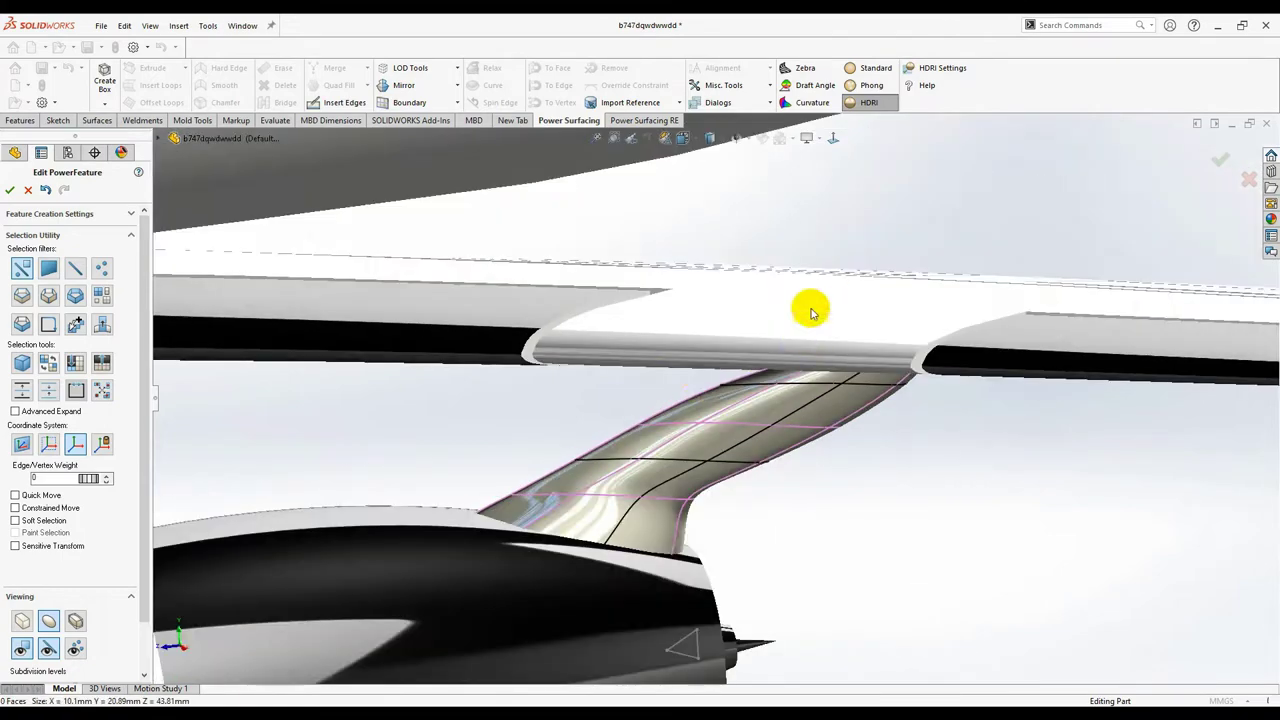
pyautogui.moveTo(790, 500); pyautogui.dragTo(848, 513, button='middle')
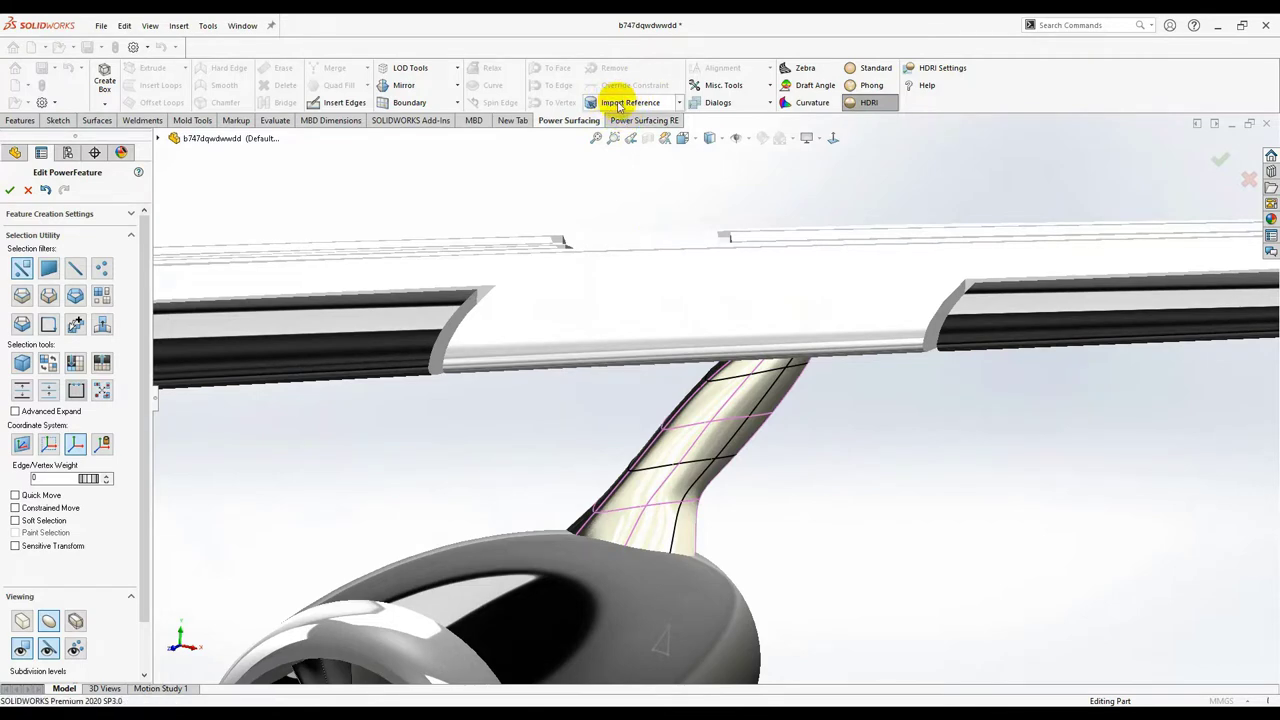
# Step: Import the wing's underside face and the outer engine's nacelle face as references for the pylon
pyautogui.click(618, 104)
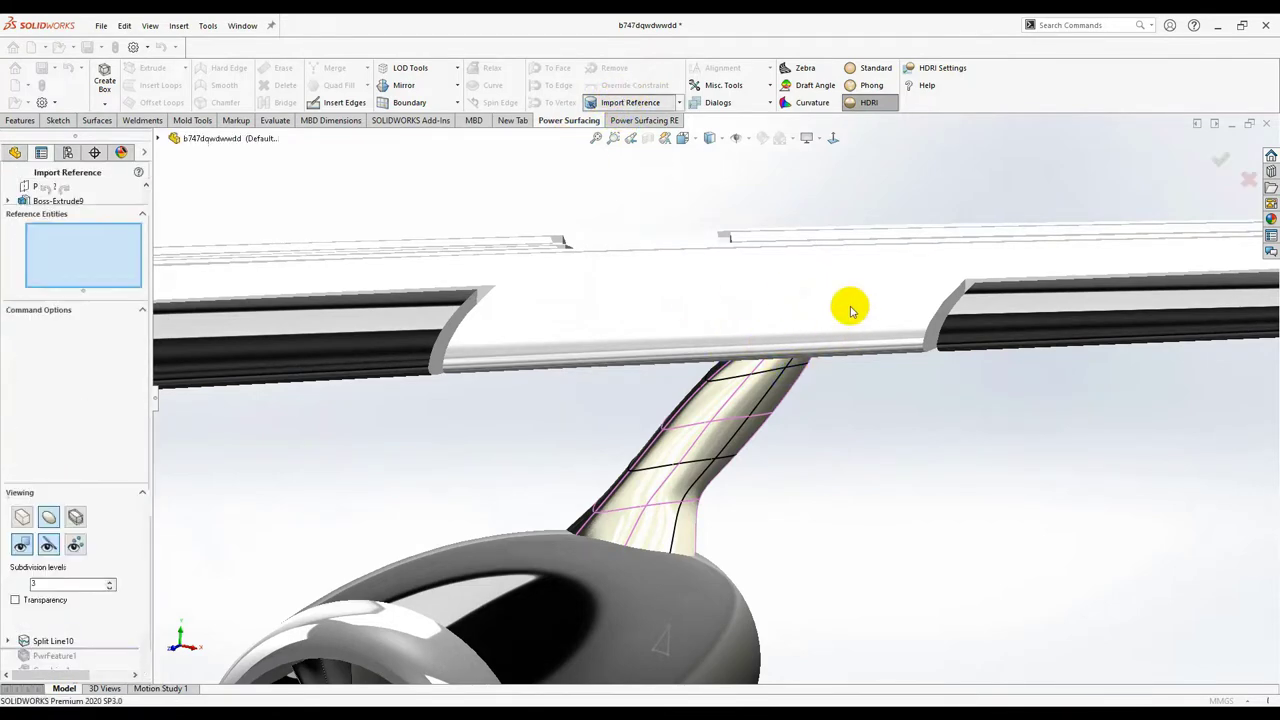
pyautogui.moveTo(843, 391); pyautogui.dragTo(832, 356, button='middle')
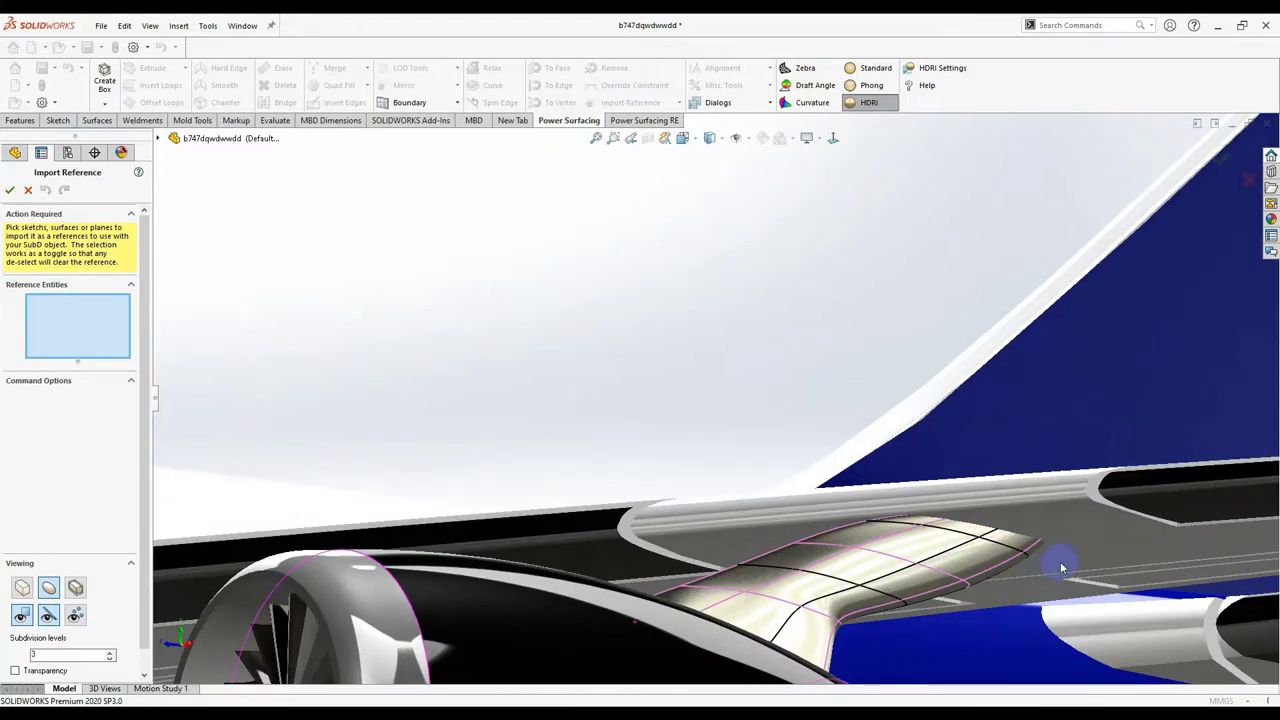
pyautogui.scroll(-1, 1060, 565)
pyautogui.moveTo(907, 443); pyautogui.dragTo(762, 351, button='middle')
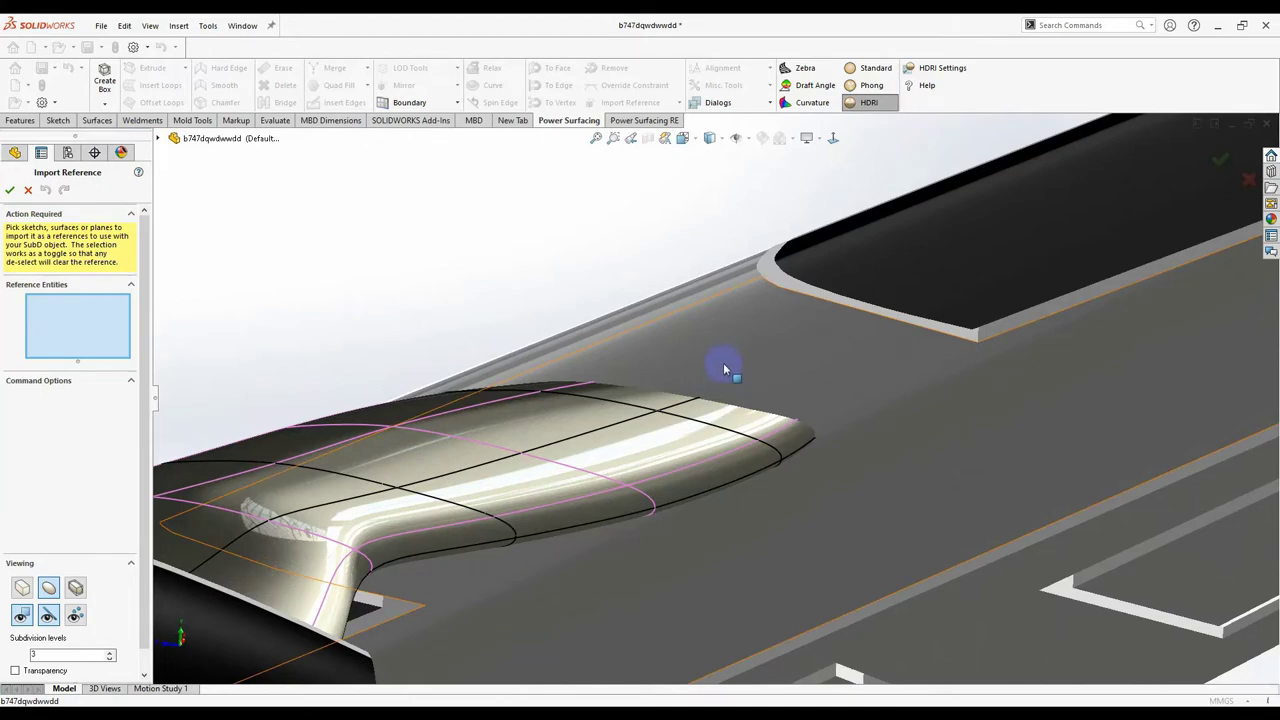
pyautogui.click(725, 370)
pyautogui.moveTo(734, 357); pyautogui.dragTo(460, 453, button='middle')
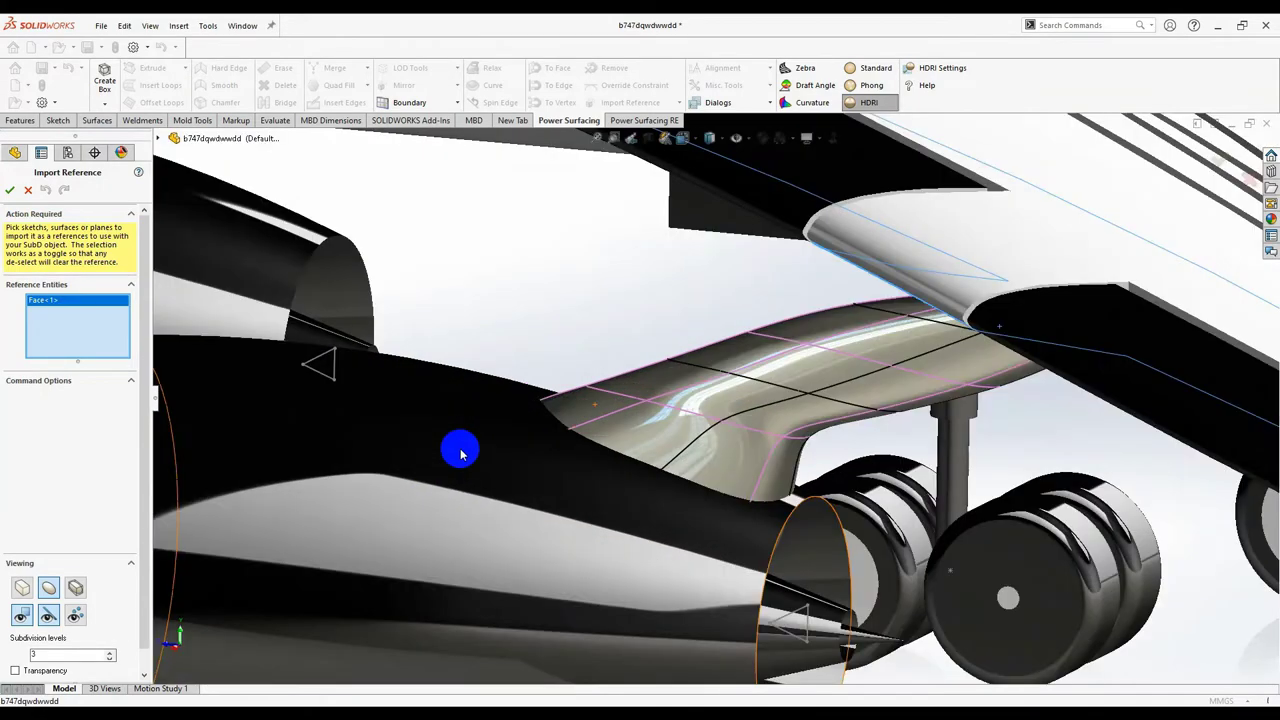
pyautogui.click(547, 516)
pyautogui.moveTo(565, 503); pyautogui.dragTo(355, 425, button='middle')
pyautogui.moveTo(641, 452); pyautogui.dragTo(560, 457, button='middle')
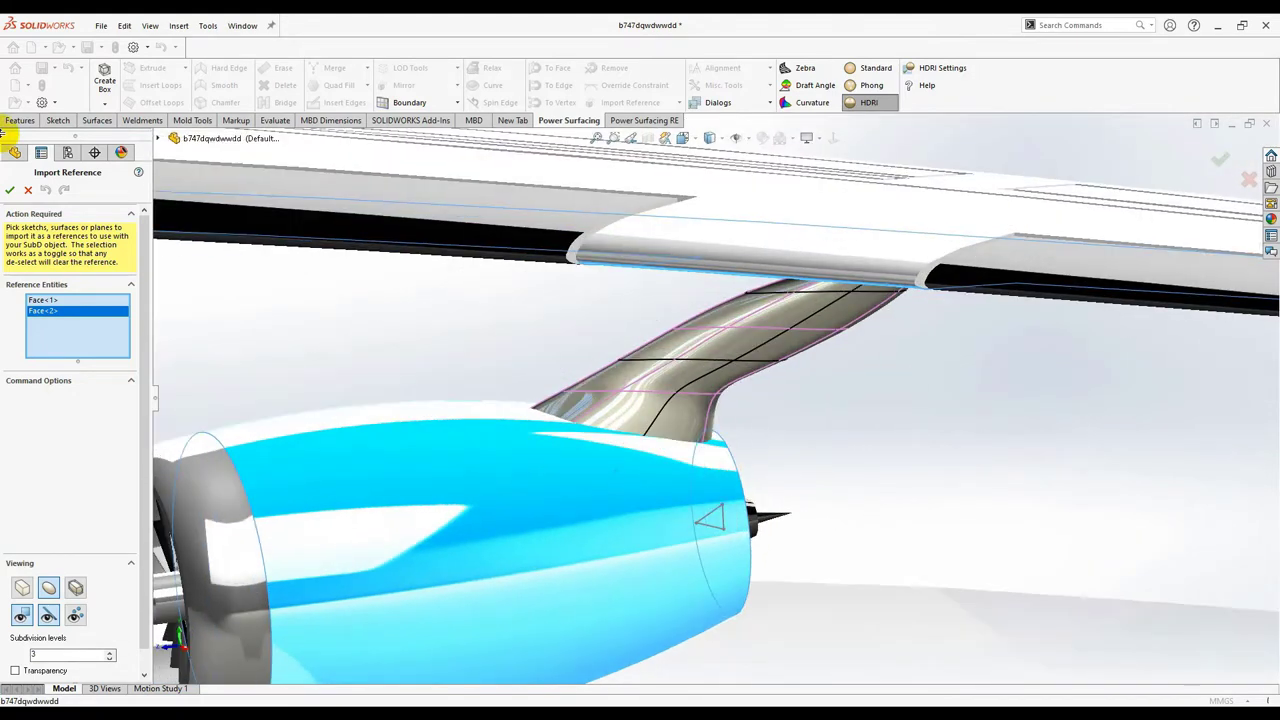
pyautogui.press('Return')
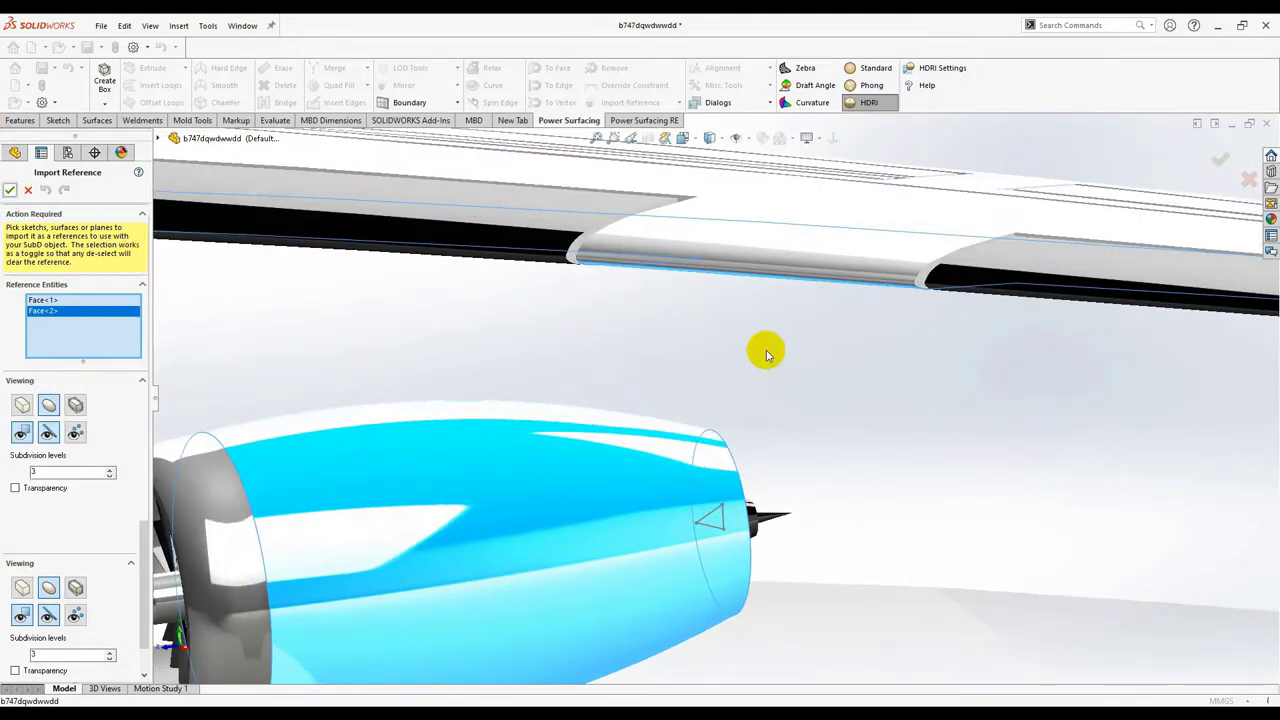
# Step: Select the whole pylon and move it sideways, clear of the wing and the outer engine
pyautogui.moveTo(921, 470); pyautogui.dragTo(467, 538, button='middle')
pyautogui.moveTo(853, 343); pyautogui.dragTo(740, 340, button='middle')
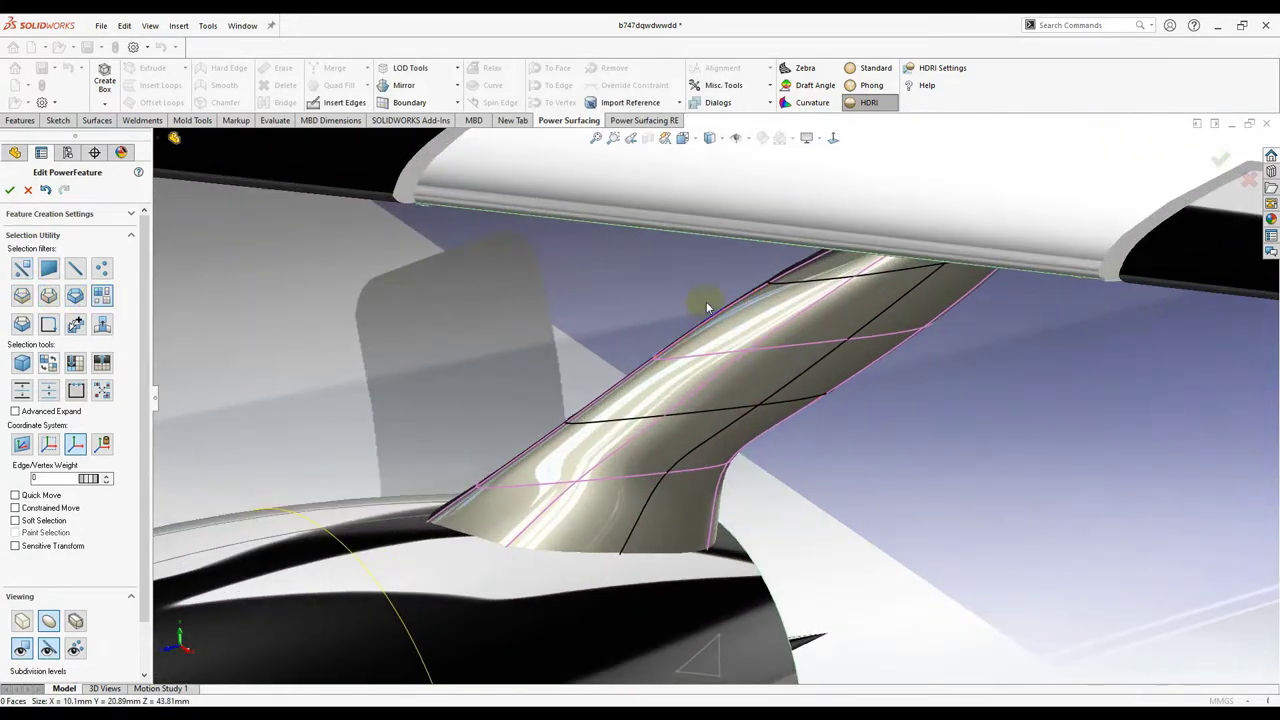
pyautogui.moveTo(831, 391); pyautogui.dragTo(773, 405, button='middle')
pyautogui.click(745, 390)
pyautogui.moveTo(660, 390); pyautogui.dragTo(1170, 410)
pyautogui.moveTo(1146, 378); pyautogui.dragTo(955, 450, button='middle')
# Step: Delete the cap faces closing the pylon's wing end and engine end
pyautogui.rightClick(955, 450)
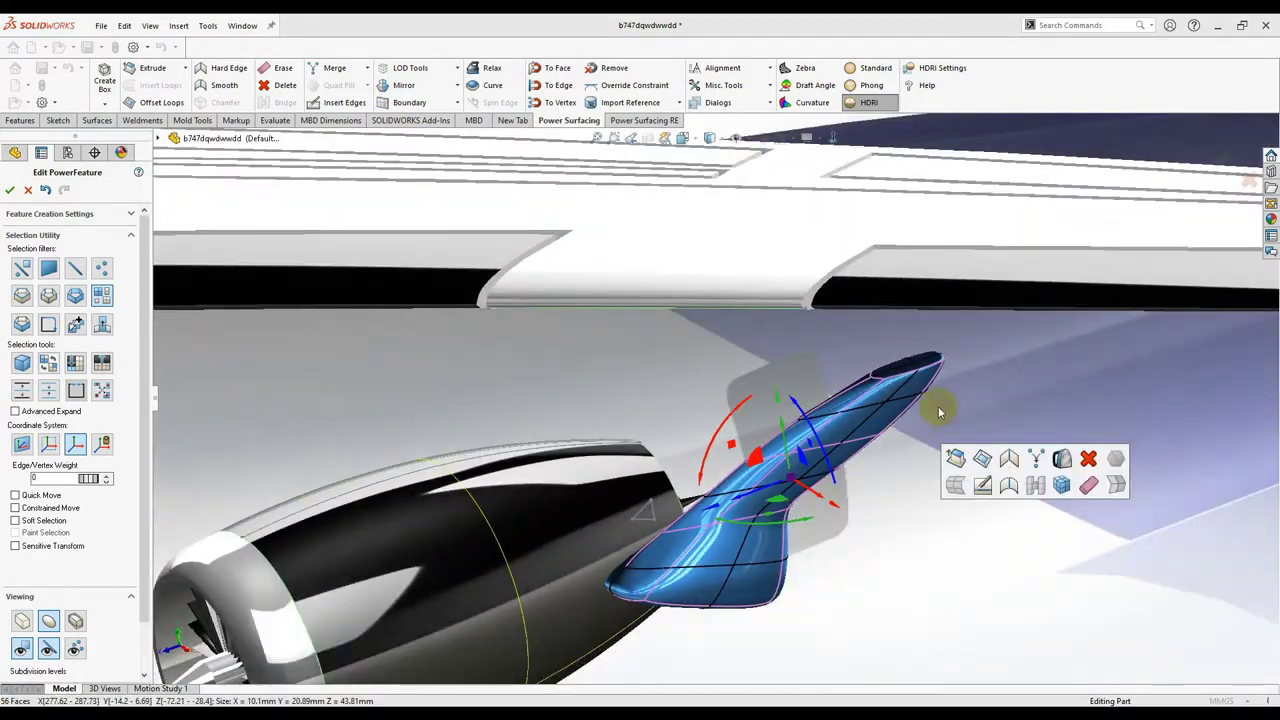
pyautogui.click(939, 411)
pyautogui.scroll(-7, 915, 365)
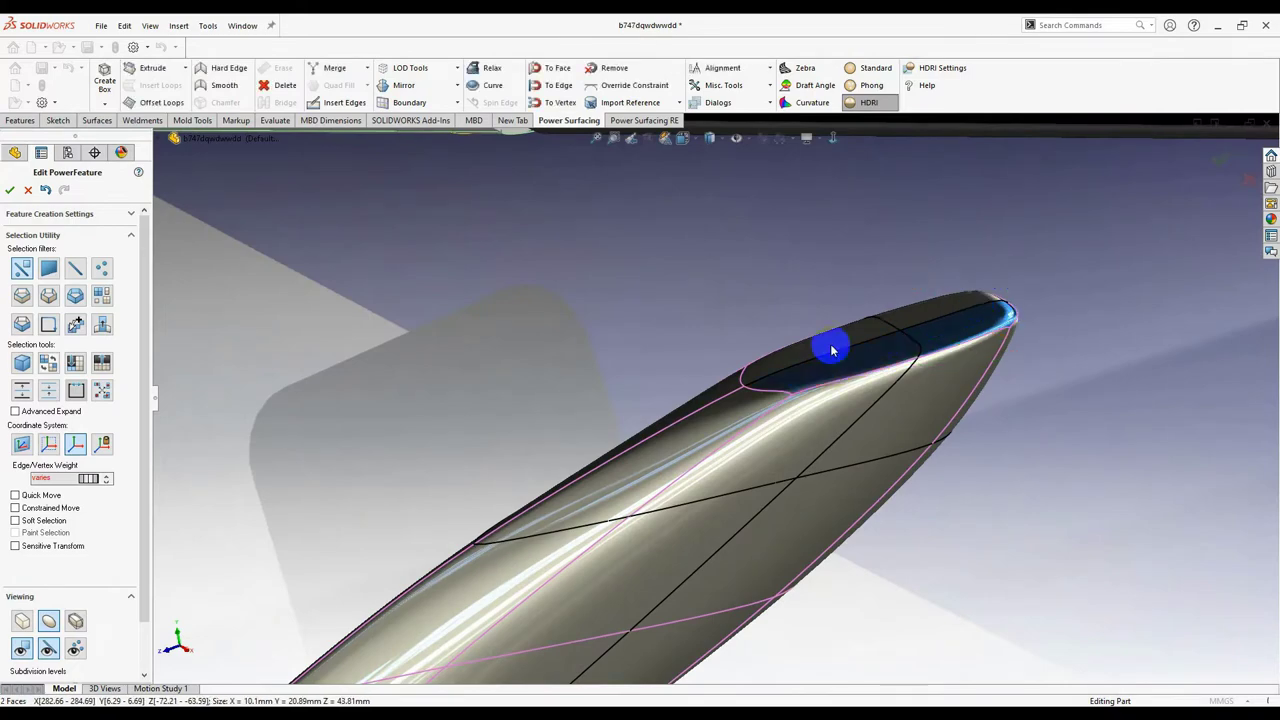
pyautogui.scroll(7, 891, 343)
pyautogui.moveTo(651, 443)
pyautogui.mouseDown(button='middle')
pyautogui.moveTo(677, 406)
pyautogui.moveTo(669, 457)
pyautogui.mouseUp(button='middle')
pyautogui.scroll(-4, 669, 457)
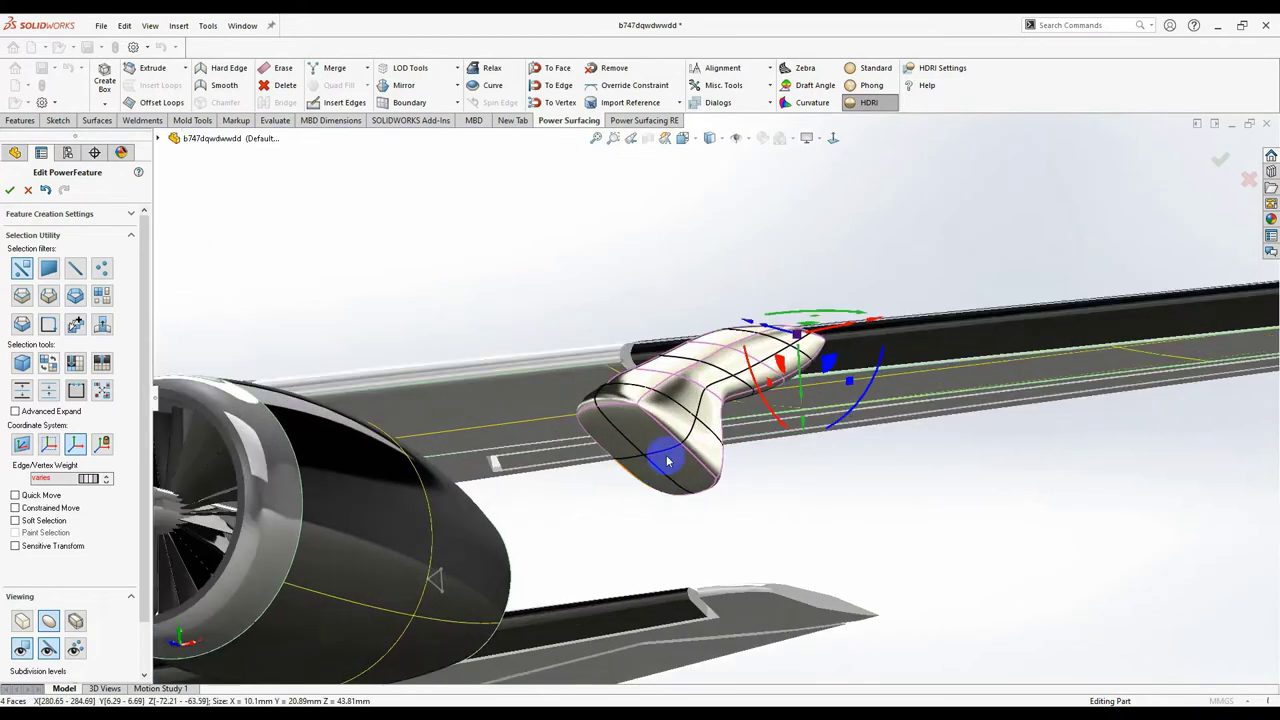
pyautogui.keyDown('ctrl'); pyautogui.click(600, 432); pyautogui.keyUp('ctrl')
pyautogui.rightClick(683, 478)
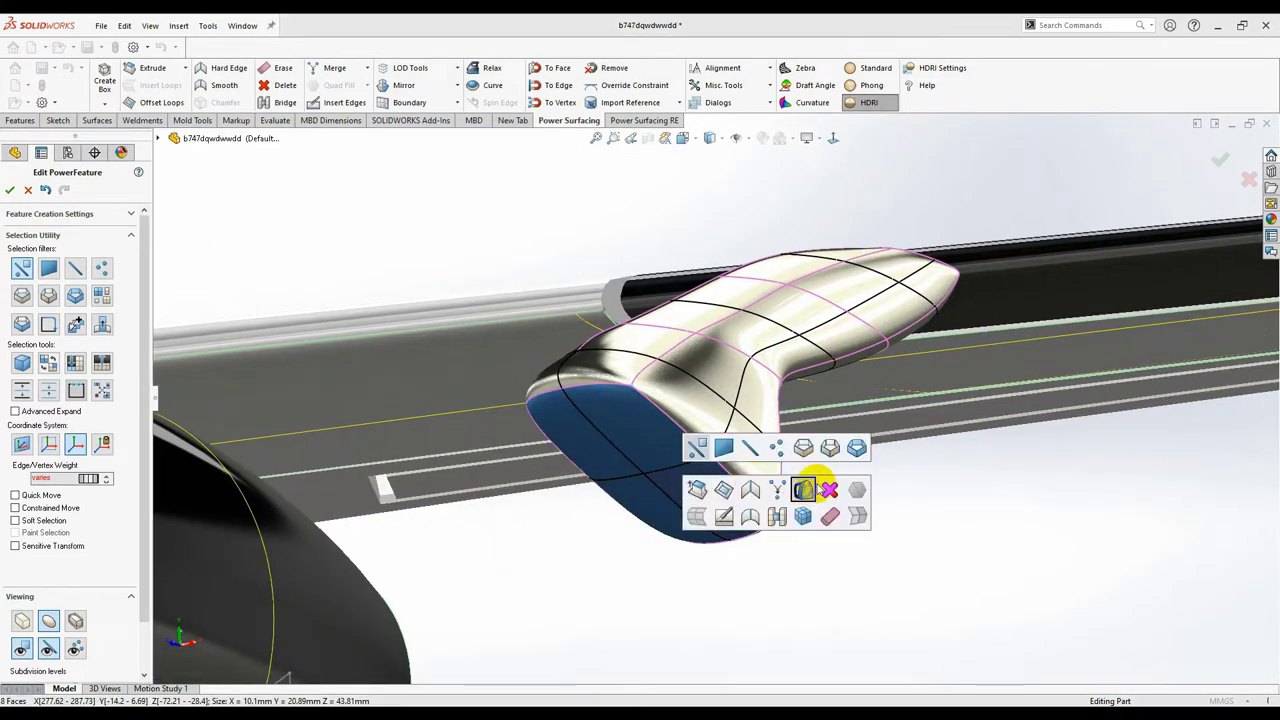
pyautogui.press('Delete')
# Step: Move the whole open-ended pylon back into place between the wing and the outer engine
pyautogui.moveTo(694, 414); pyautogui.dragTo(500, 363, button='middle')
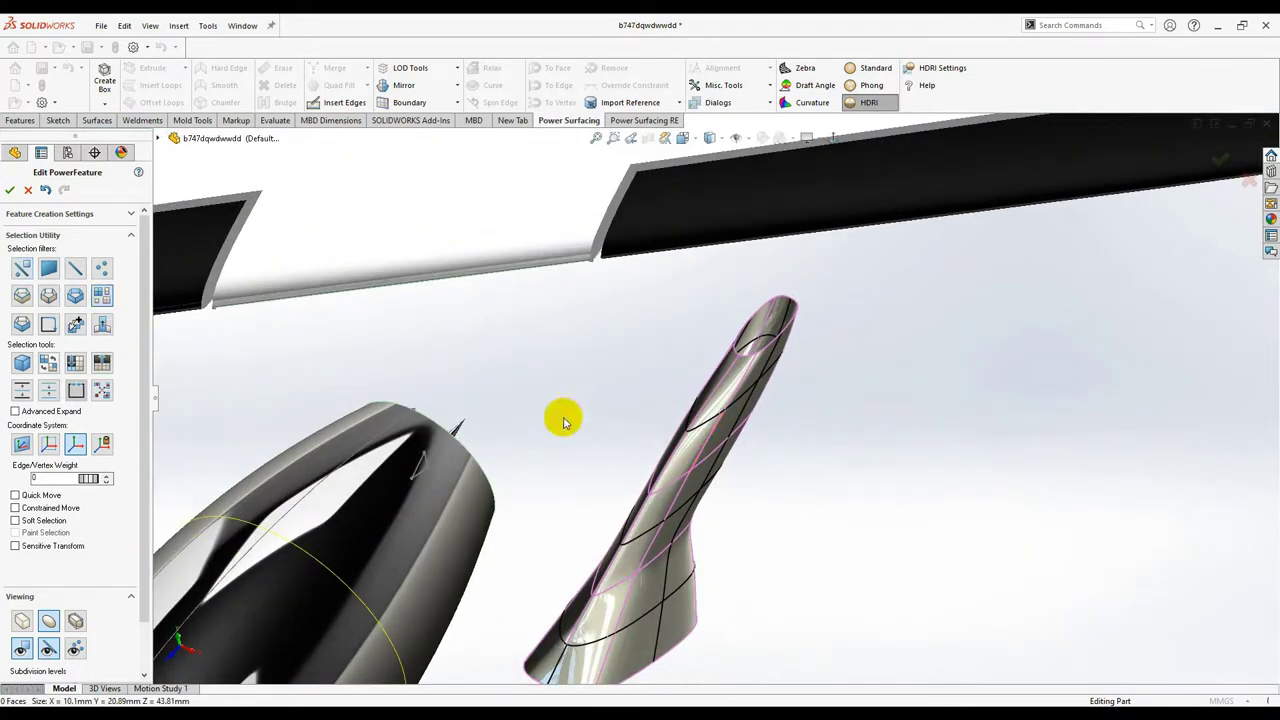
pyautogui.moveTo(703, 497); pyautogui.dragTo(718, 498, button='middle')
pyautogui.moveTo(622, 497); pyautogui.dragTo(409, 466)
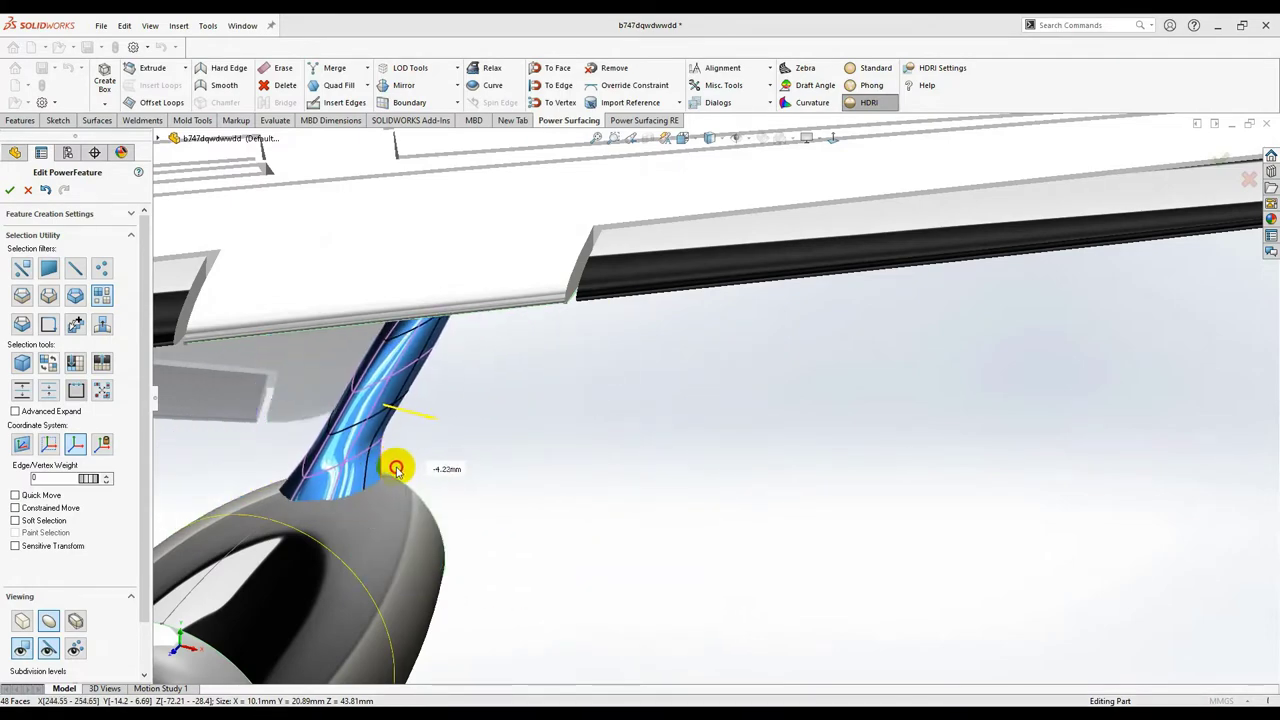
pyautogui.moveTo(413, 474); pyautogui.dragTo(734, 471, button='middle')
# Step: Scale the whole pylon down uniformly to about 7.8 × 16.13 × 33.82 mm and clear the selection
pyautogui.scroll(-2, 745, 460)
pyautogui.moveTo(754, 423); pyautogui.dragTo(605, 487, button='middle')
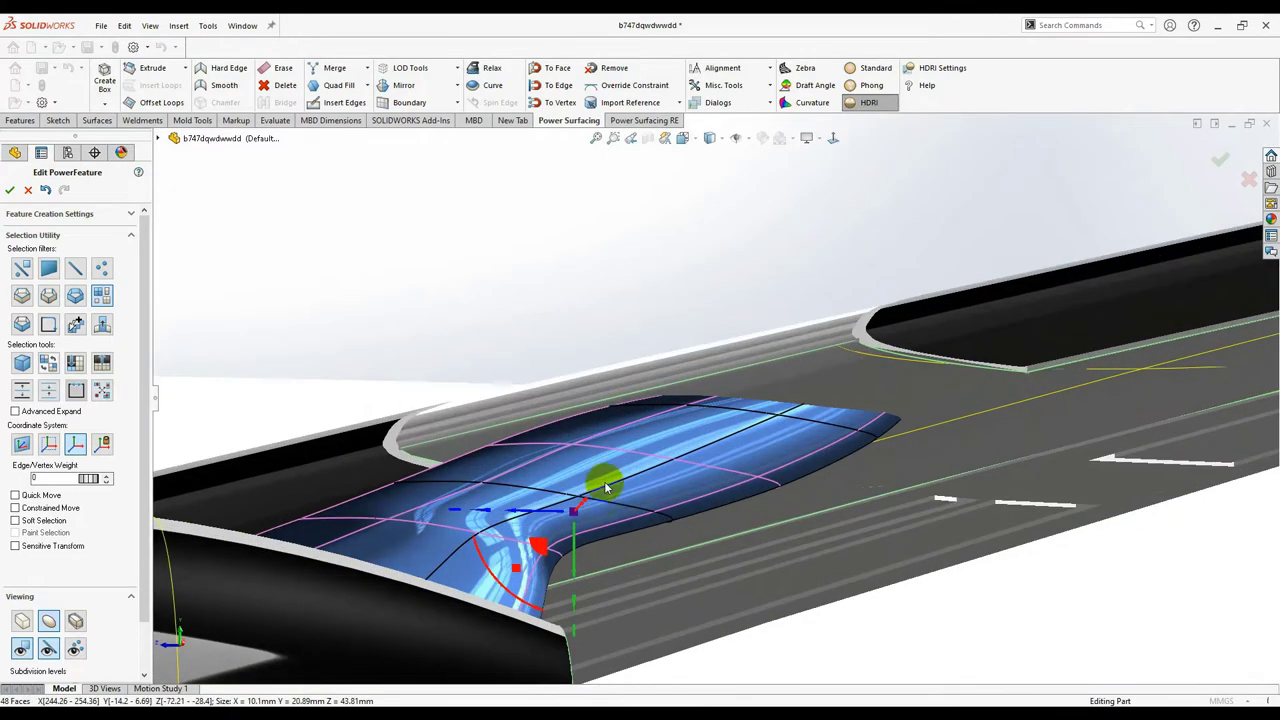
pyautogui.moveTo(570, 520); pyautogui.dragTo(560, 592)
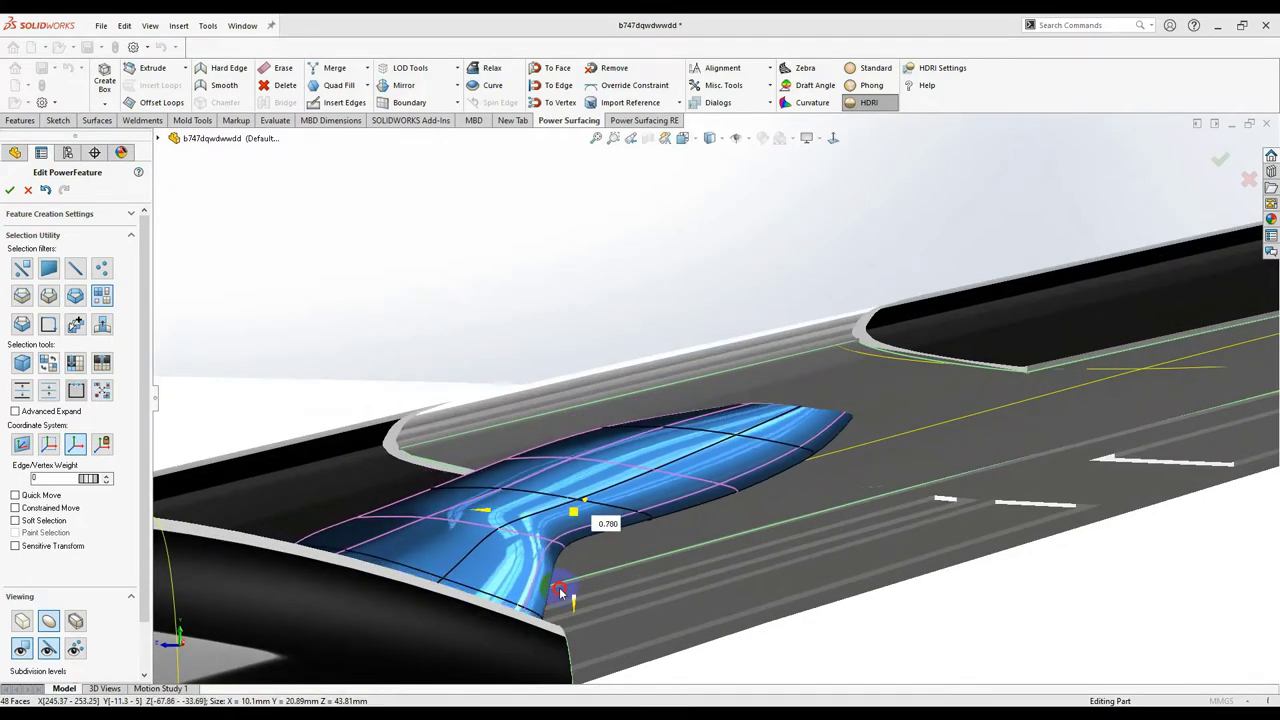
pyautogui.moveTo(571, 594); pyautogui.dragTo(551, 388, button='middle')
pyautogui.scroll(-8, 731, 357)
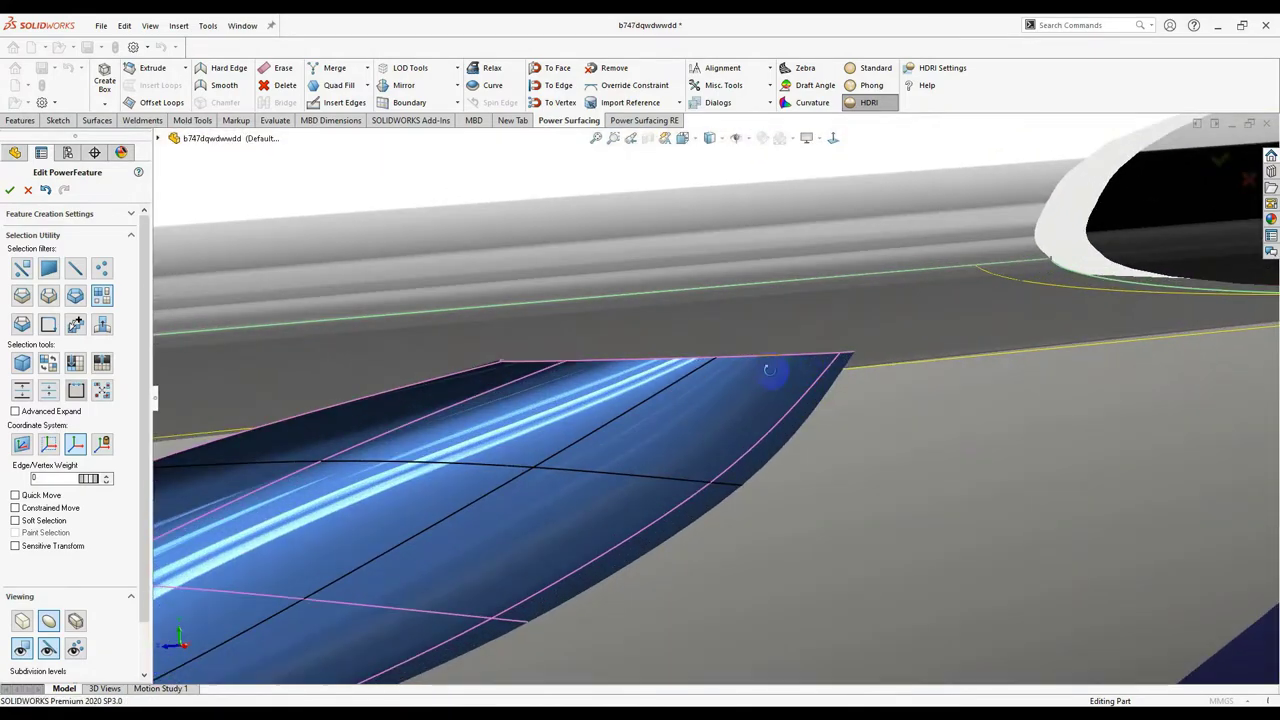
pyautogui.moveTo(769, 370); pyautogui.dragTo(819, 206, button='middle')
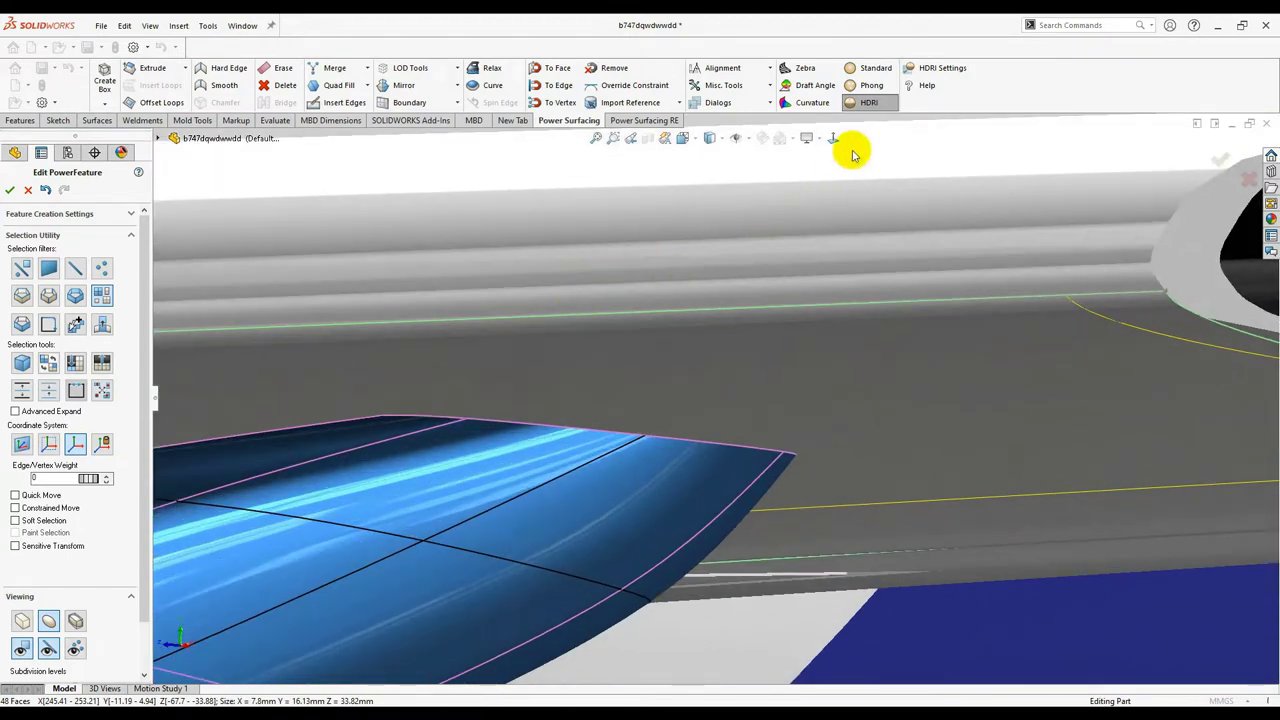
pyautogui.click(808, 141)
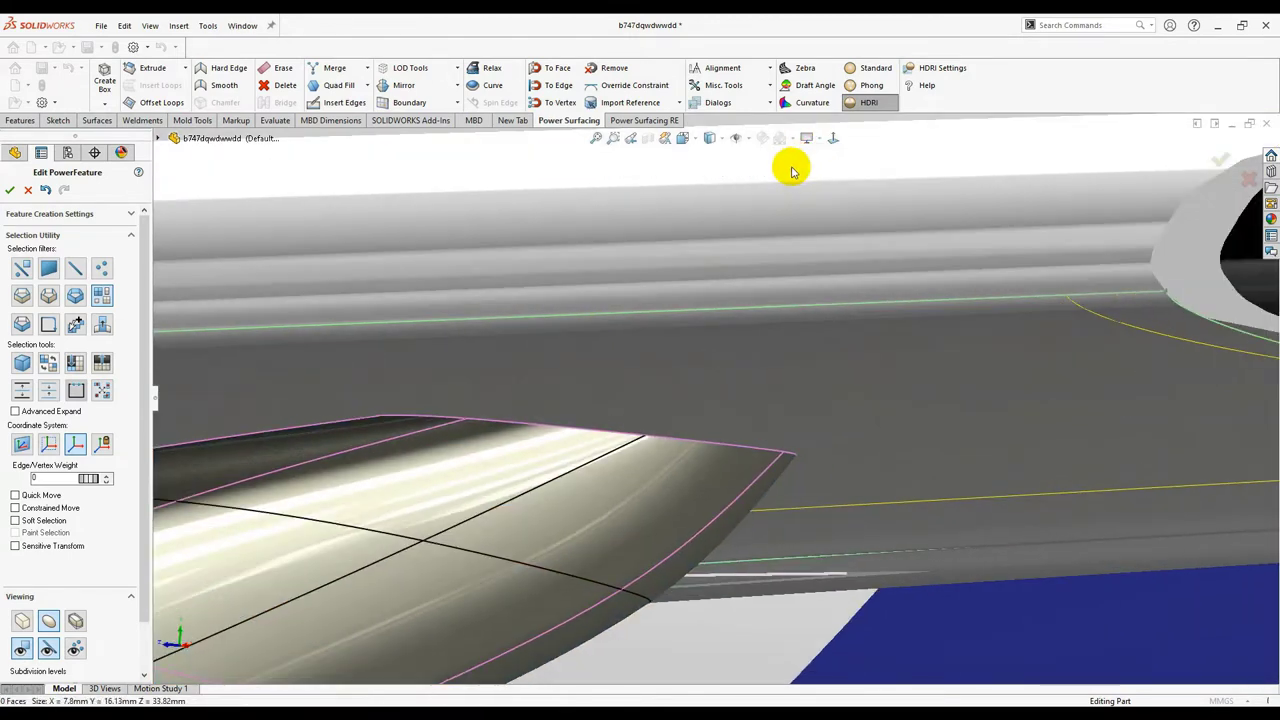
pyautogui.moveTo(790, 170); pyautogui.dragTo(686, 443, button='middle')
pyautogui.scroll(6, 686, 440)
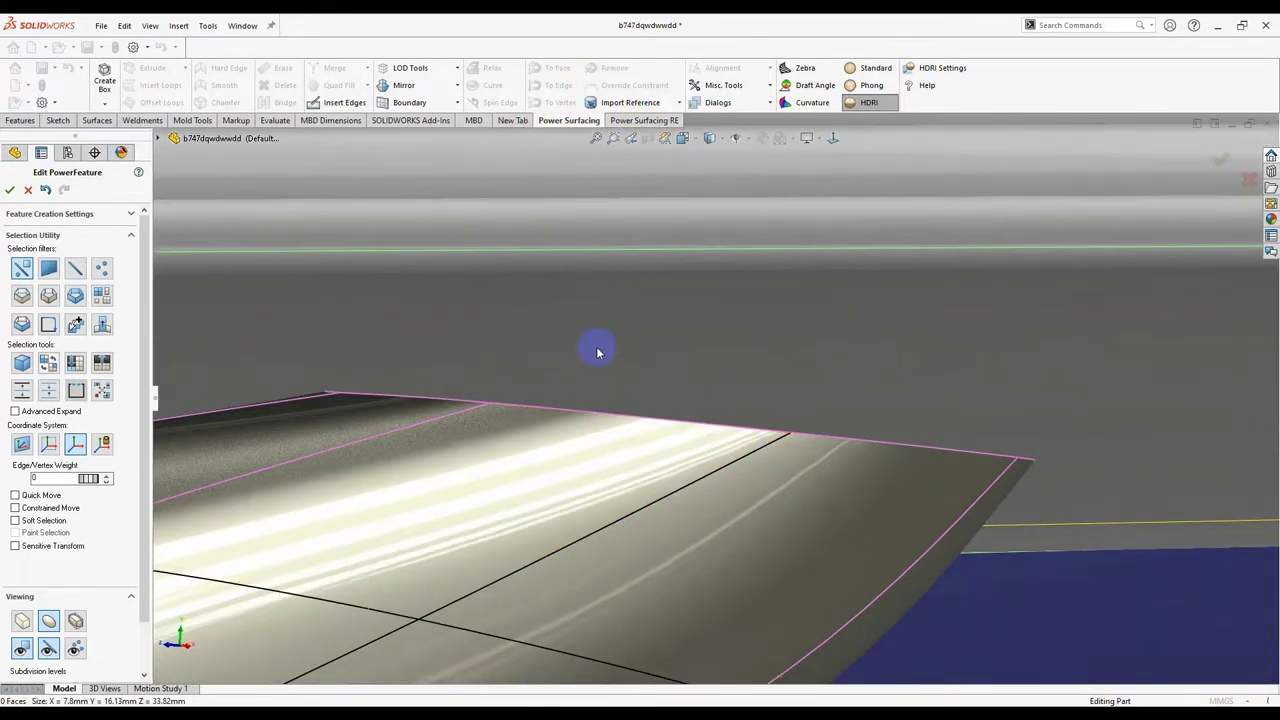
# Step: Constrain the pylon's open upper edge loop to the wing's underside face and check its Override Constraint settings
pyautogui.press('s')
pyautogui.click(721, 340)
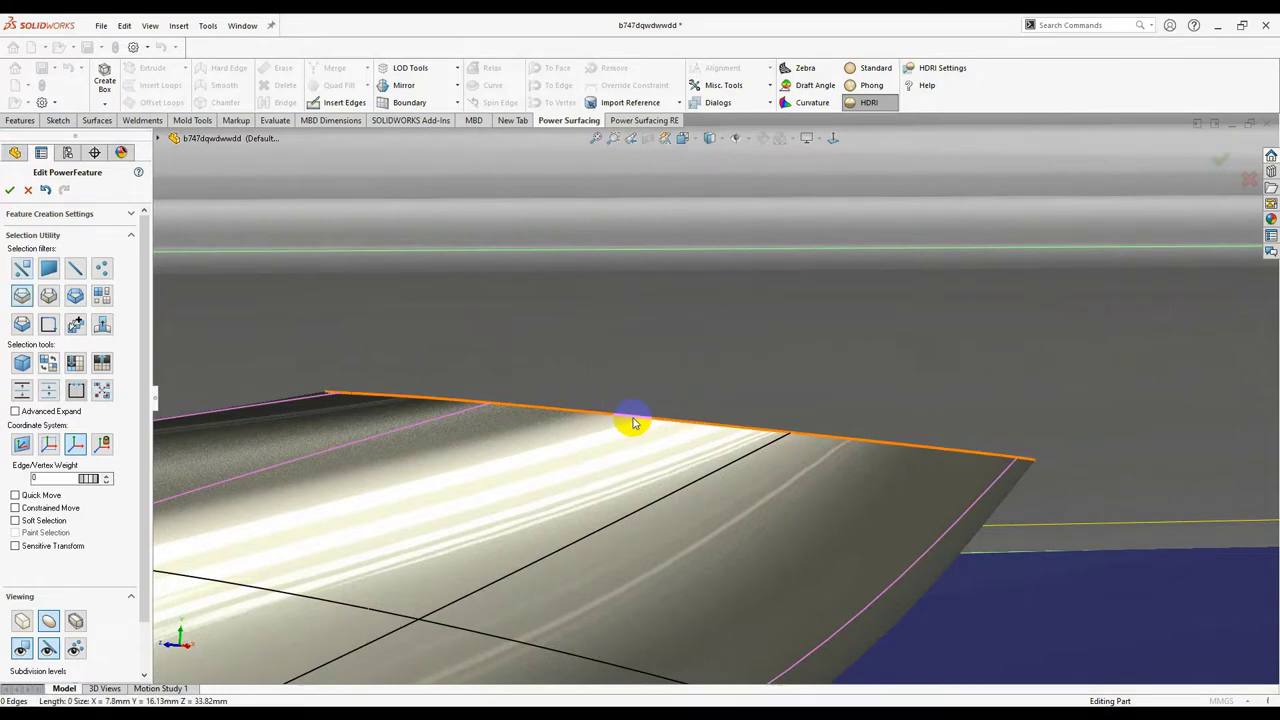
pyautogui.moveTo(592, 415); pyautogui.dragTo(554, 431, button='middle')
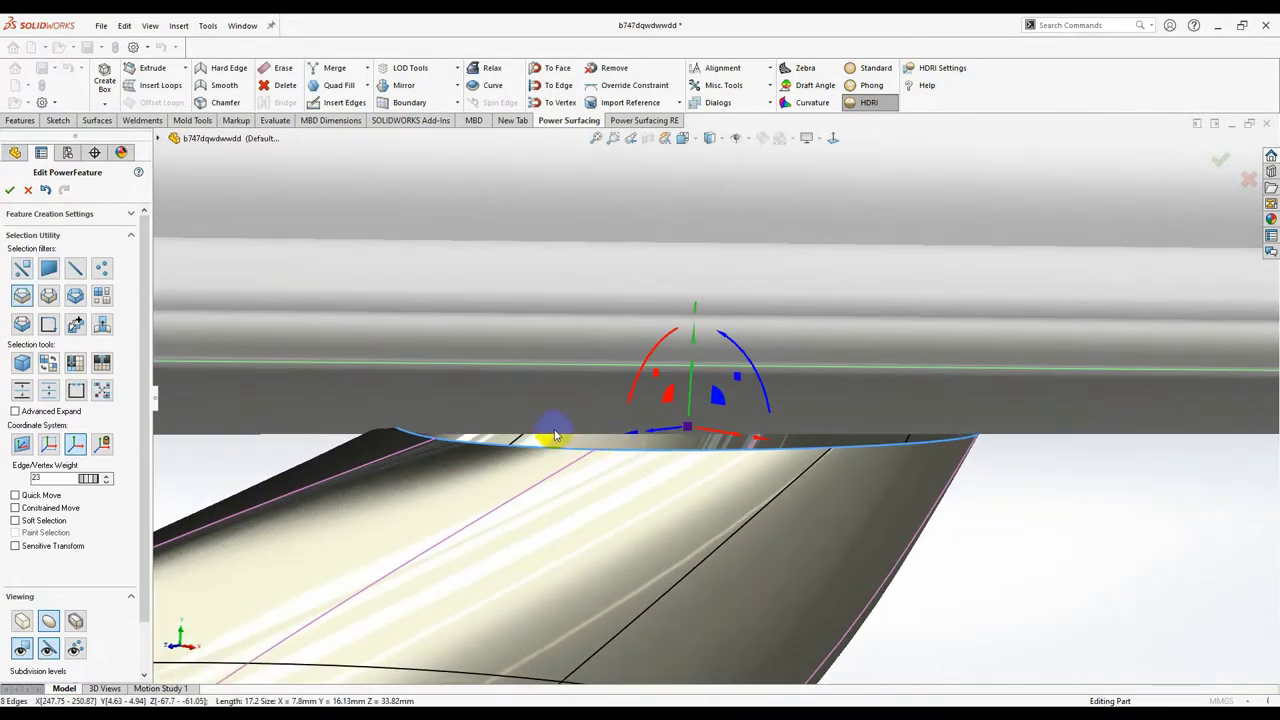
pyautogui.scroll(-4, 554, 431)
pyautogui.rightClick(631, 430)
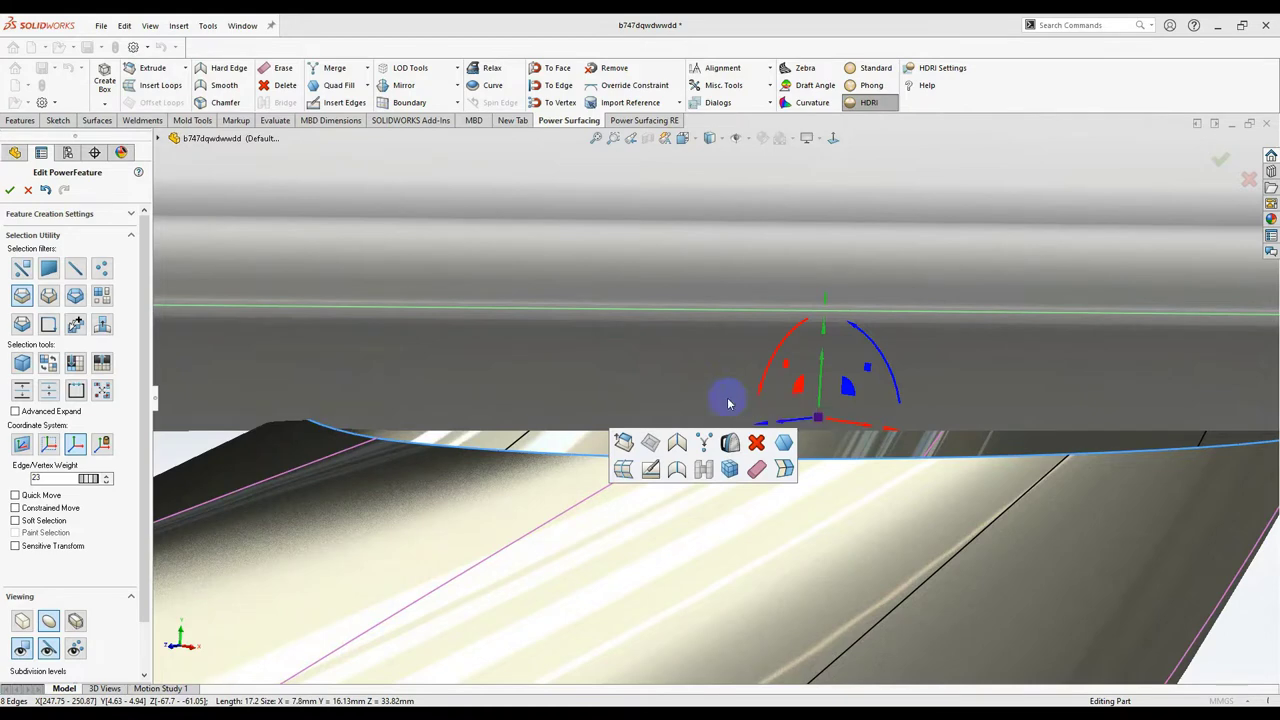
pyautogui.click(685, 457)
pyautogui.moveTo(709, 462); pyautogui.dragTo(803, 432, button='middle')
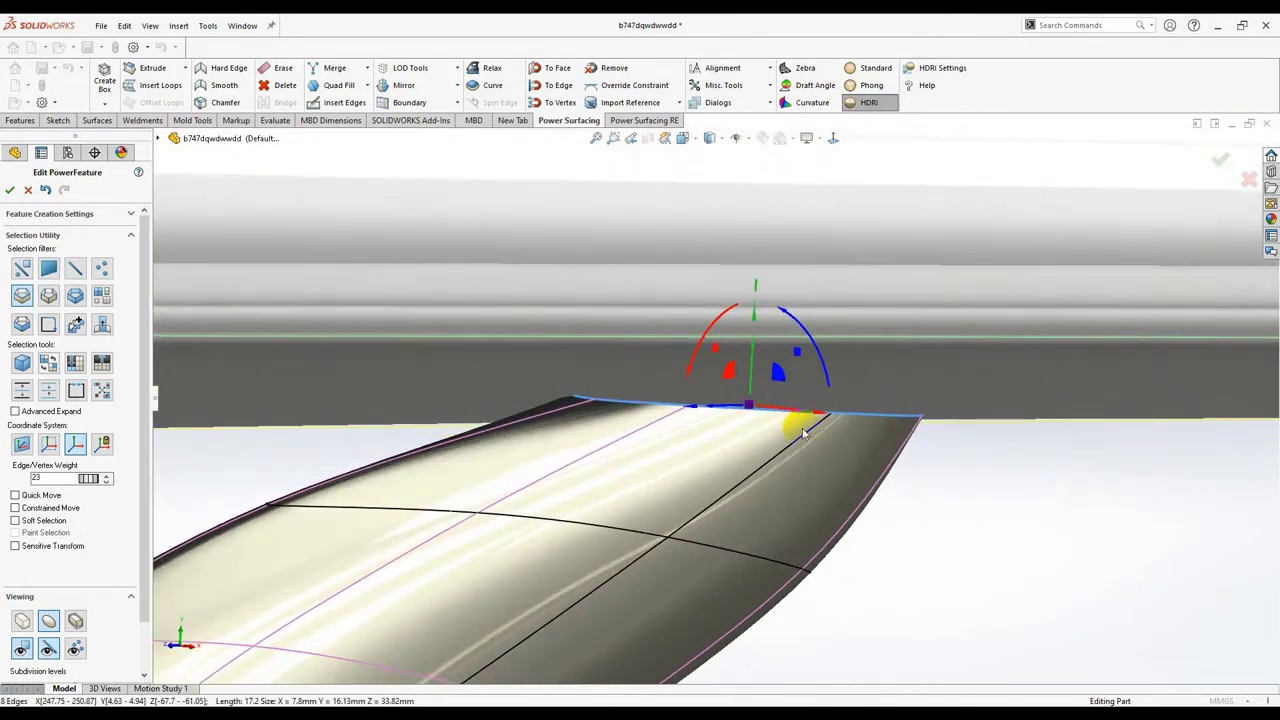
pyautogui.moveTo(700, 422); pyautogui.dragTo(770, 424, button='middle')
pyautogui.scroll(-2, 820, 399)
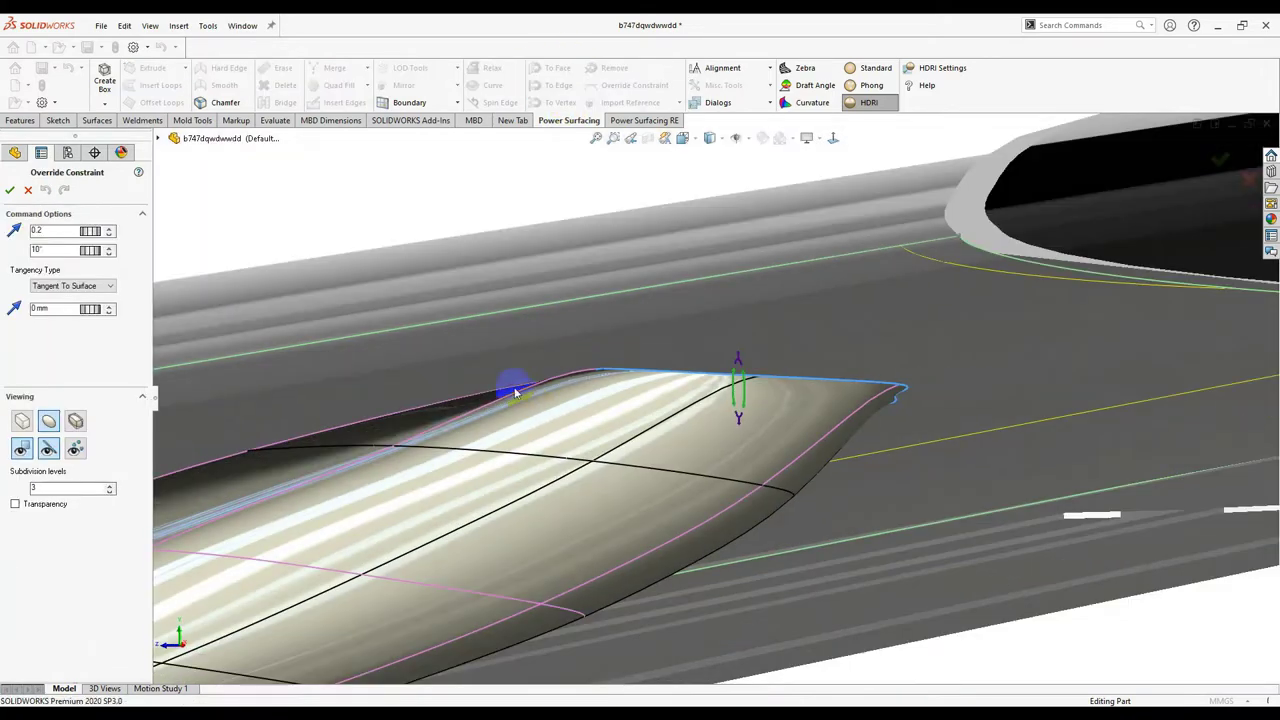
pyautogui.moveTo(514, 386); pyautogui.dragTo(578, 470, button='middle')
pyautogui.scroll(-2, 585, 490)
pyautogui.press('Escape')
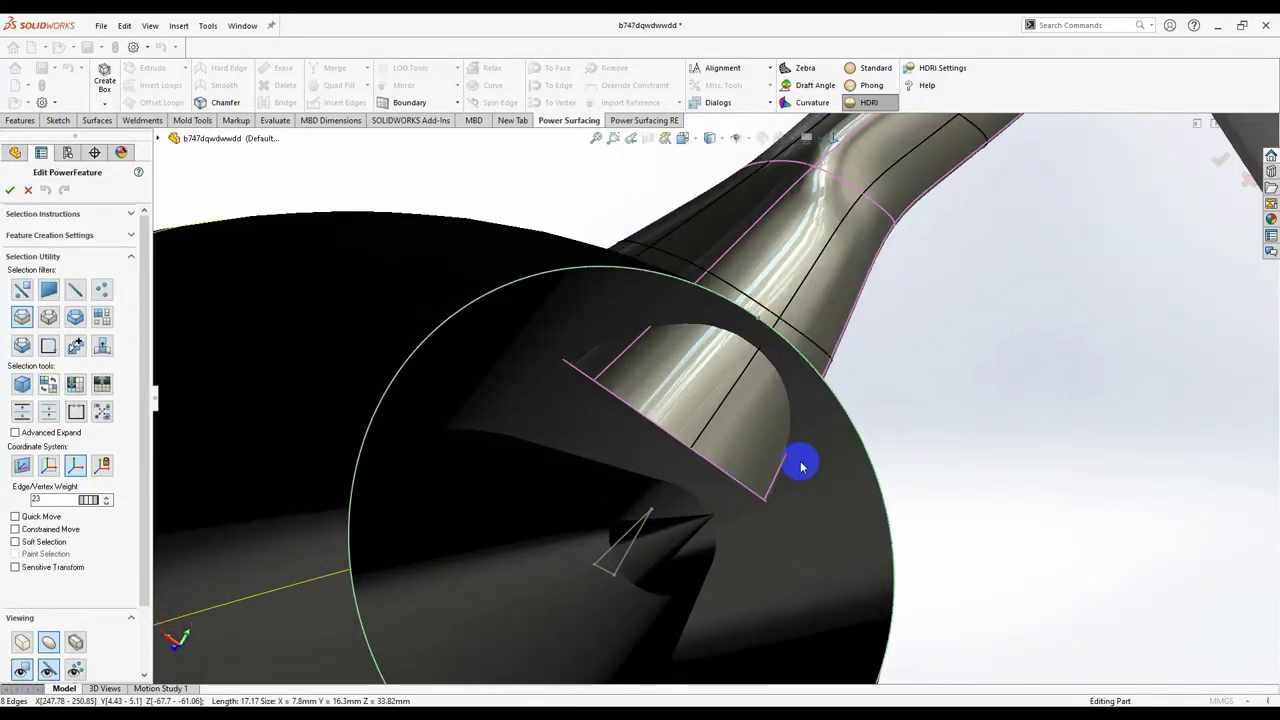
# Step: Select the pylon's open lower edge loop inside the engine and raise it toward the nacelle's surface
pyautogui.rightClick(801, 467)
pyautogui.click(671, 437)
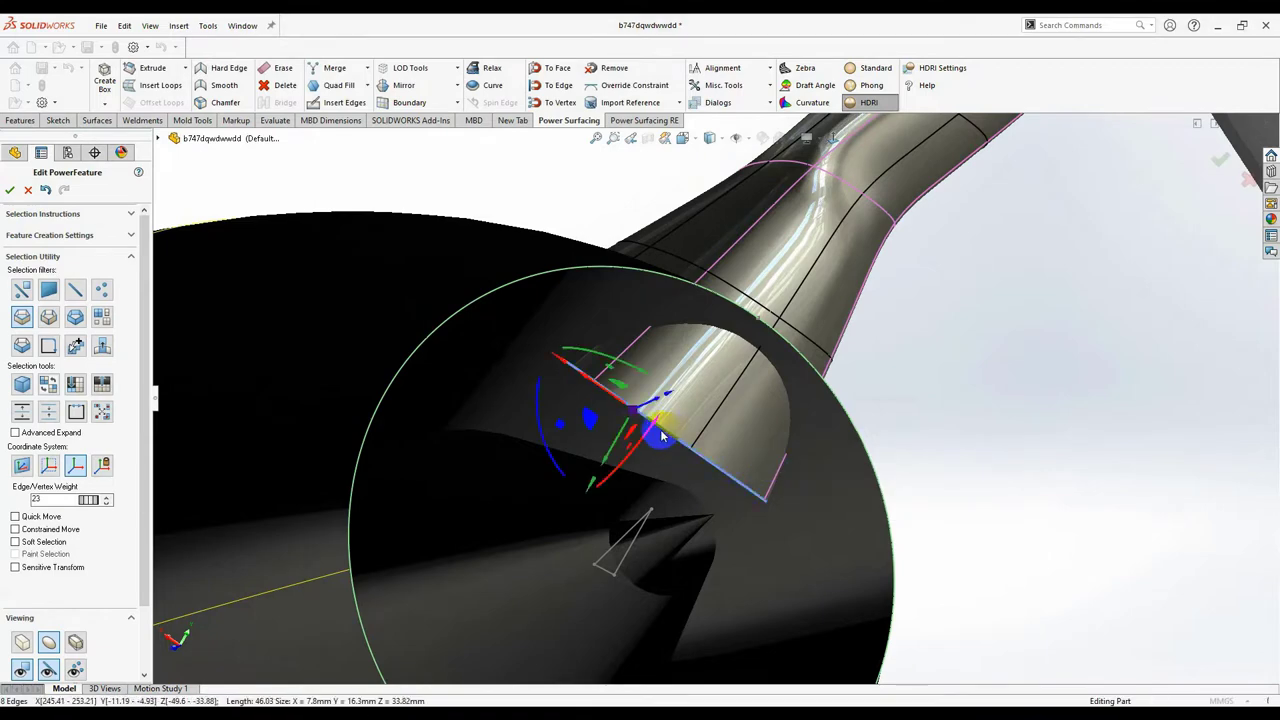
pyautogui.moveTo(661, 437); pyautogui.dragTo(650, 488, button='middle')
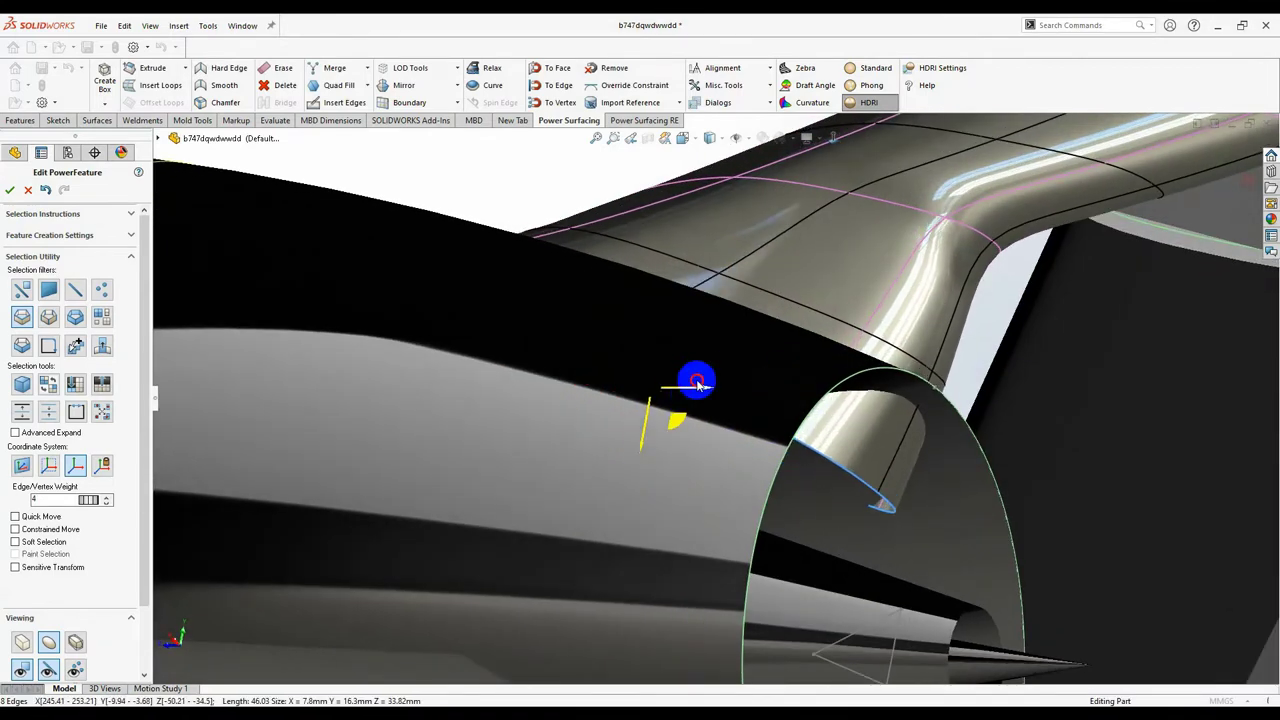
pyautogui.moveTo(743, 376); pyautogui.dragTo(908, 381)
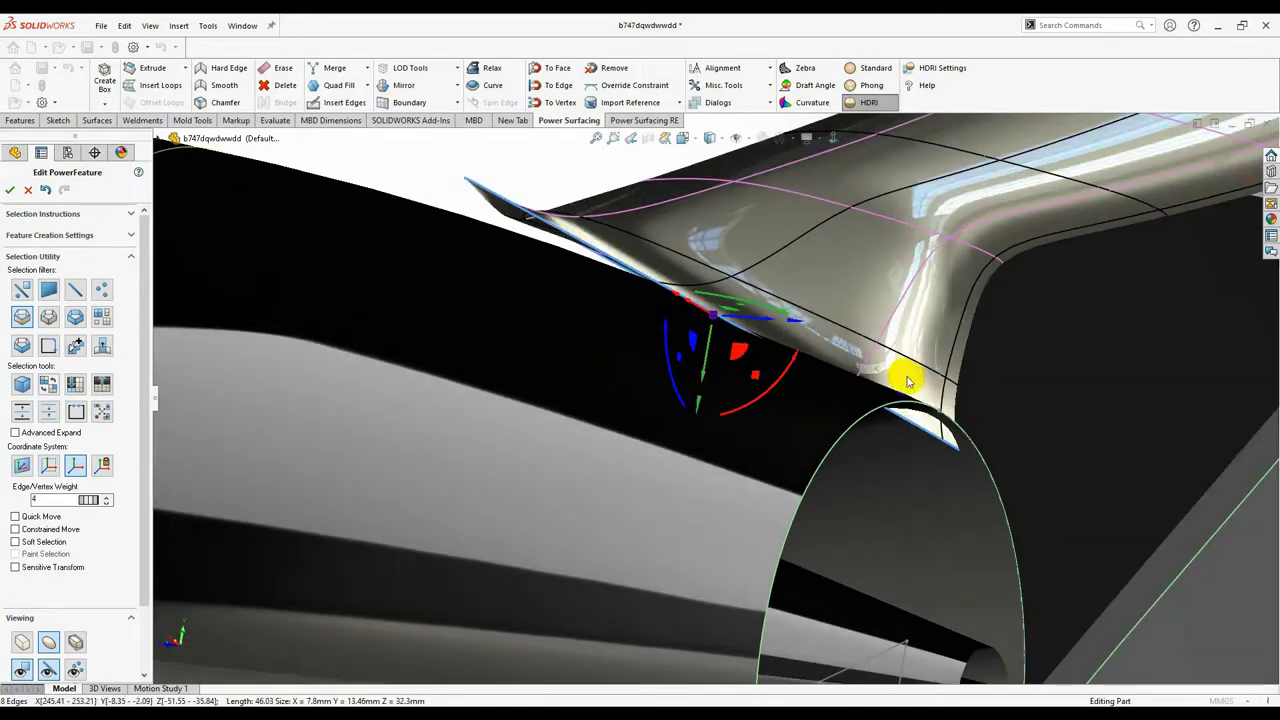
# Step: Constrain the pylon's lower edge loop to the outer engine's nacelle face and select the edge loop at the wing
pyautogui.rightClick(970, 413)
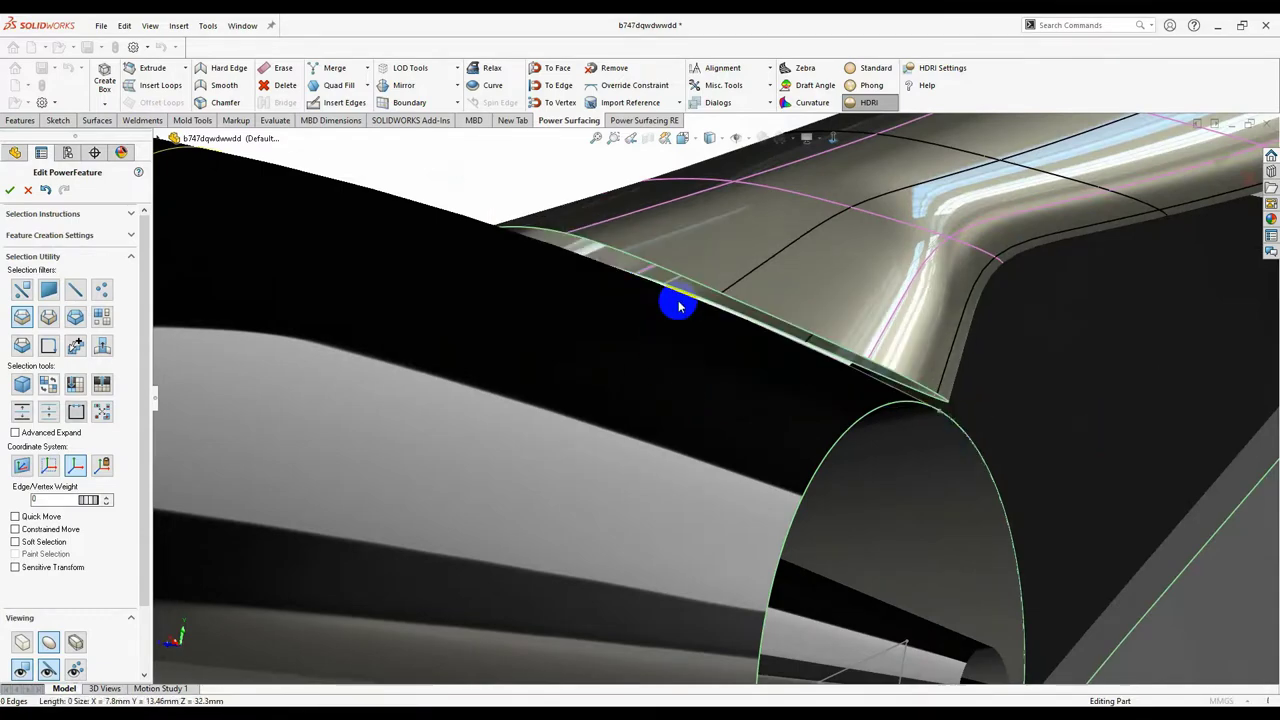
pyautogui.moveTo(714, 276); pyautogui.dragTo(773, 428, button='middle')
pyautogui.moveTo(717, 358); pyautogui.dragTo(717, 311, button='middle')
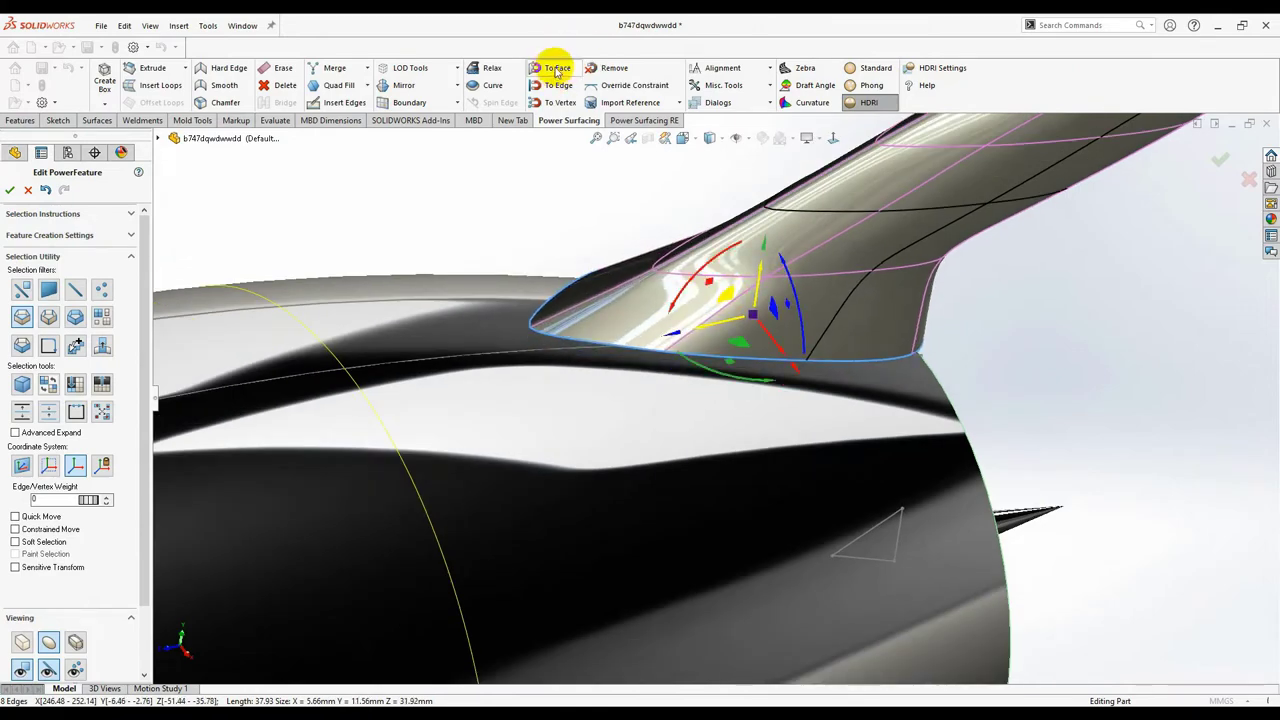
pyautogui.moveTo(738, 447); pyautogui.dragTo(790, 548, button='middle')
pyautogui.scroll(-3, 720, 421)
pyautogui.moveTo(720, 421)
pyautogui.mouseDown(button='middle')
pyautogui.moveTo(720, 561)
pyautogui.moveTo(700, 449)
pyautogui.moveTo(986, 434)
pyautogui.moveTo(933, 371)
pyautogui.moveTo(857, 306)
pyautogui.moveTo(806, 349)
pyautogui.moveTo(820, 426)
pyautogui.moveTo(770, 366)
pyautogui.moveTo(837, 380)
pyautogui.moveTo(883, 583)
pyautogui.moveTo(624, 416)
pyautogui.moveTo(817, 233)
pyautogui.moveTo(1014, 274)
pyautogui.moveTo(914, 320)
pyautogui.moveTo(878, 248)
pyautogui.moveTo(628, 158)
pyautogui.mouseUp(button='middle')
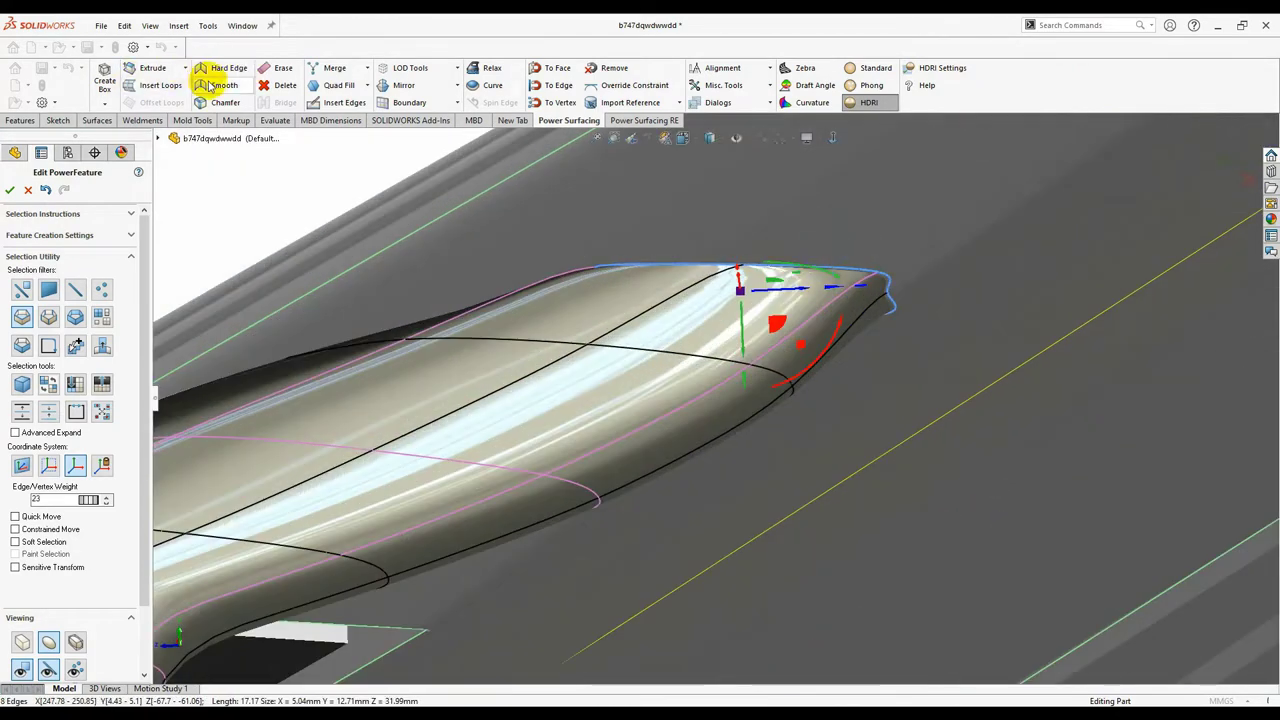
# Step: Undo the last edge loop change, delete the pylon's end loop at the wing and select the new open upper edge loop
pyautogui.moveTo(687, 290); pyautogui.dragTo(743, 337, button='middle')
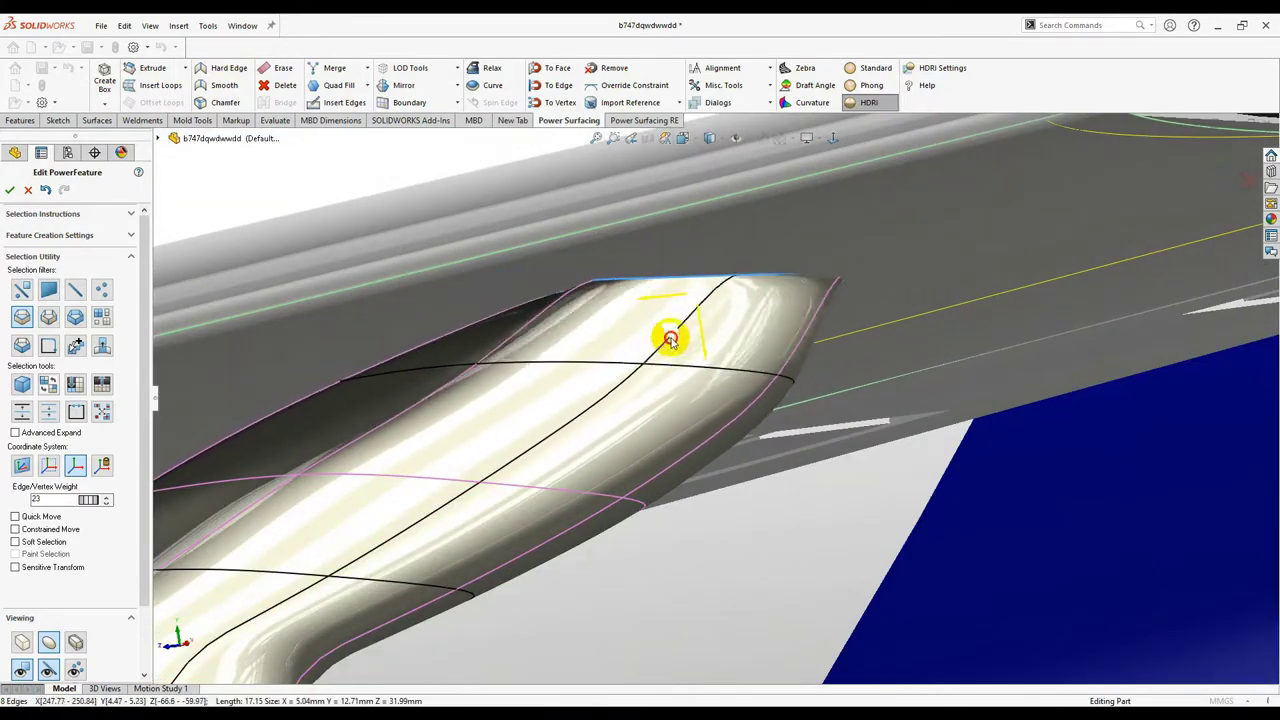
pyautogui.moveTo(628, 382); pyautogui.dragTo(820, 400, button='middle')
pyautogui.hotkey('ctrl', 'z')
pyautogui.rightClick(907, 422)
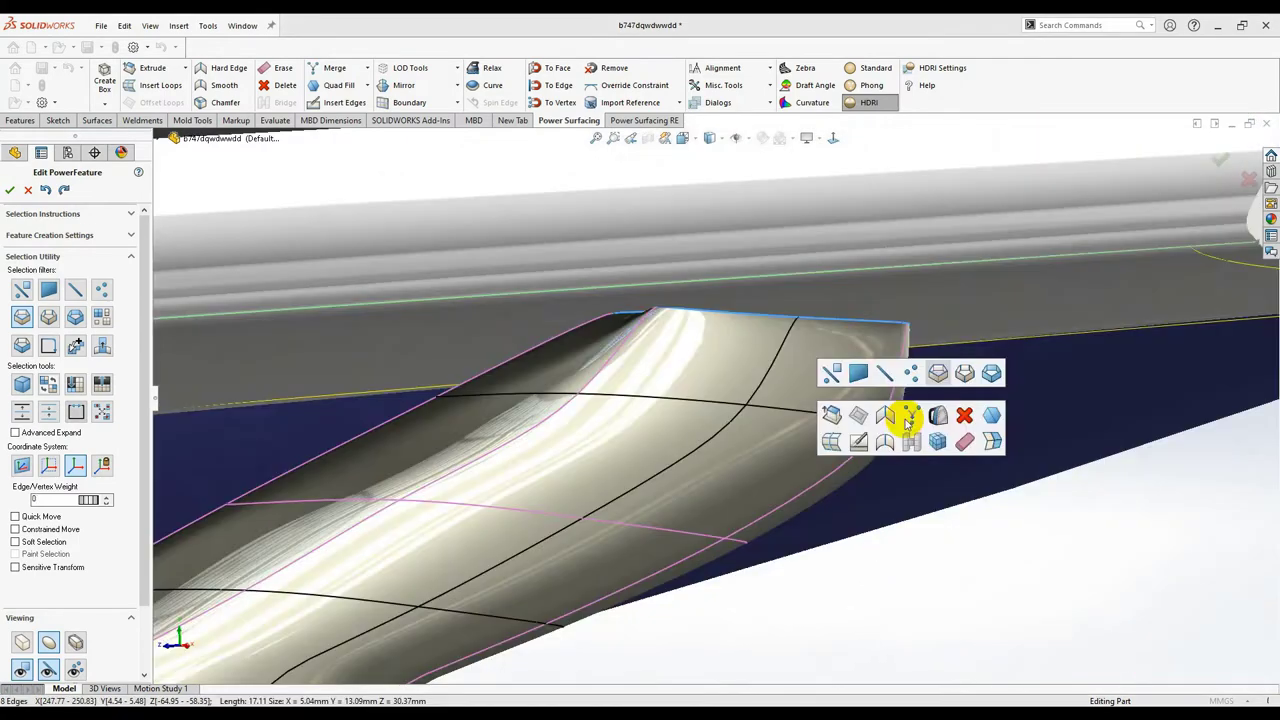
pyautogui.click(963, 416)
pyautogui.doubleClick(695, 409)
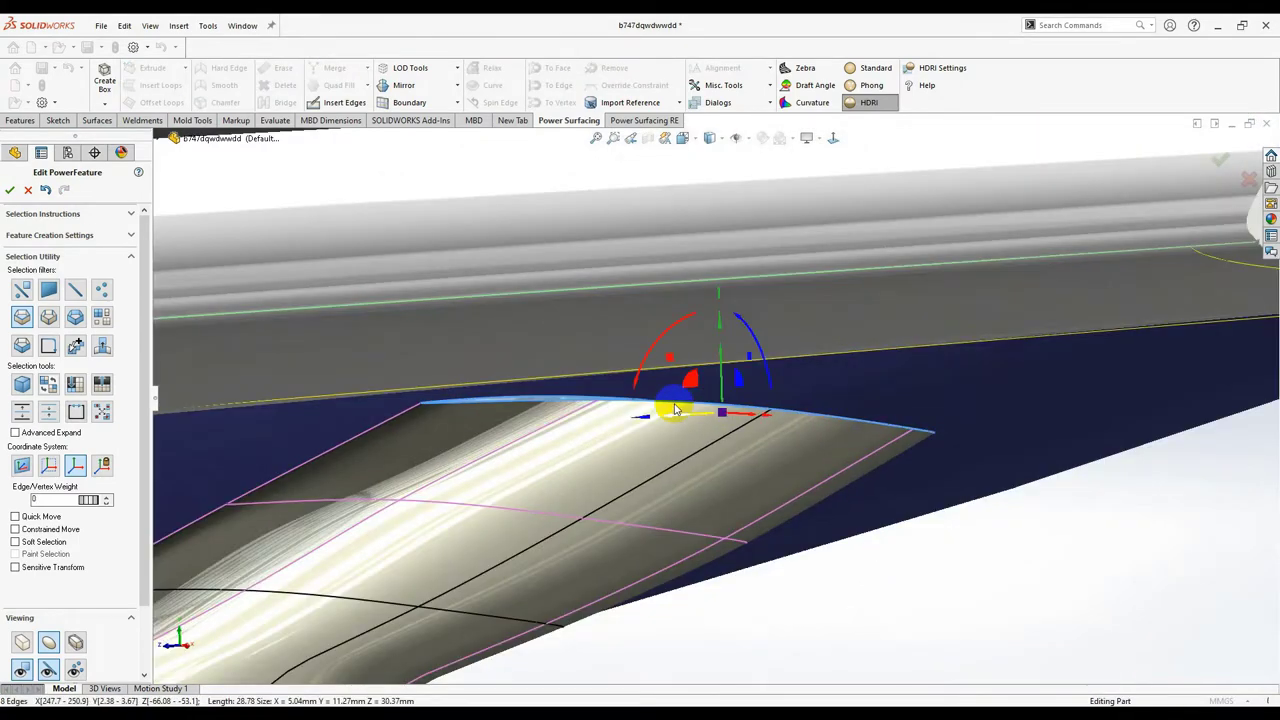
# Step: Raise the pylon's open upper edge loop to the wing's underside and adjust how it meets the surface
pyautogui.moveTo(607, 438); pyautogui.dragTo(738, 379, button='middle')
pyautogui.moveTo(733, 347); pyautogui.dragTo(716, 388)
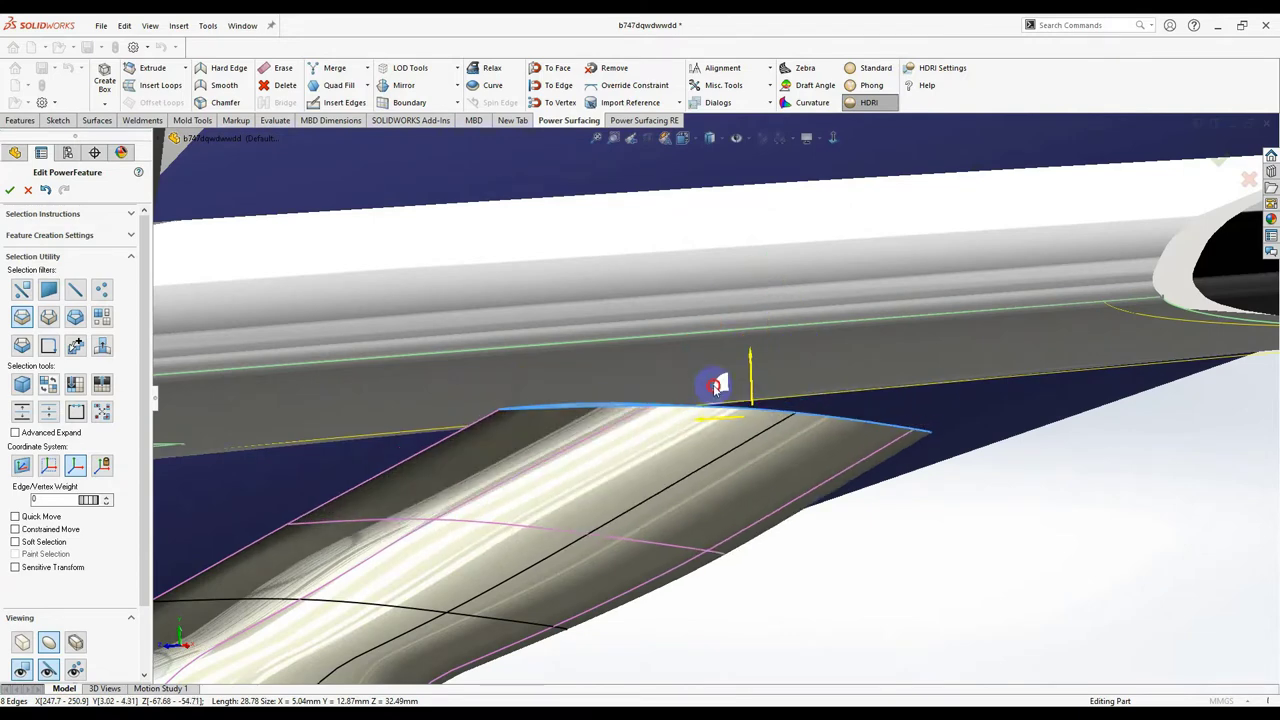
pyautogui.scroll(-1, 574, 240)
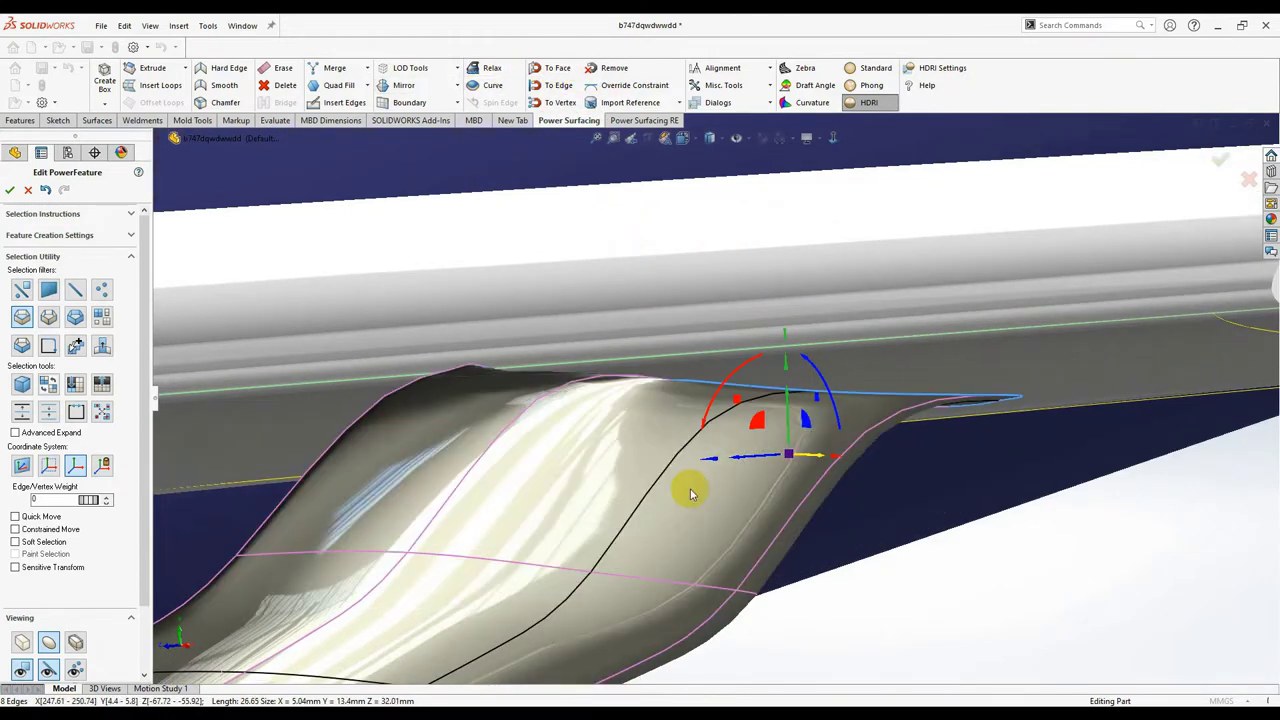
pyautogui.moveTo(649, 493); pyautogui.dragTo(603, 484, button='middle')
pyautogui.moveTo(868, 515); pyautogui.dragTo(916, 423)
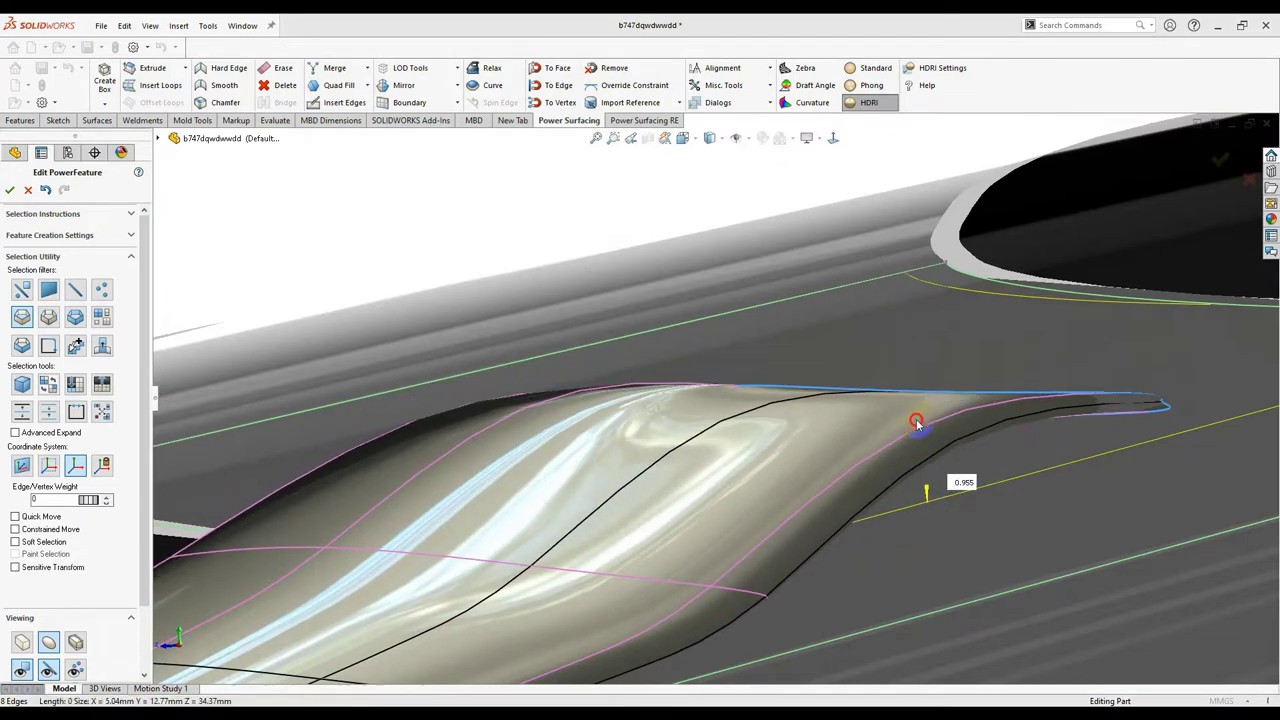
# Step: Nudge the pylon's front edge segment just below the wing and switch the display to Standard shading
pyautogui.moveTo(520, 479); pyautogui.dragTo(585, 445, button='middle')
pyautogui.rightClick(641, 427)
pyautogui.press('Escape')
pyautogui.scroll(5, 695, 430)
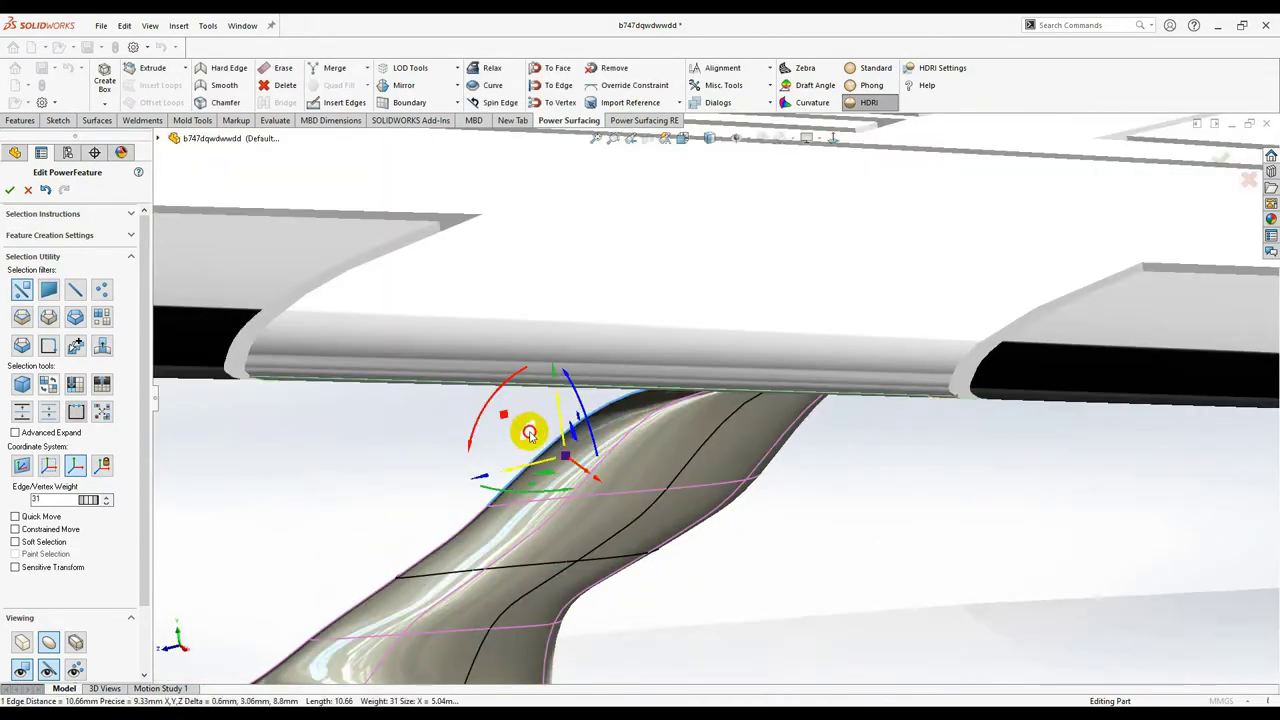
pyautogui.moveTo(561, 458); pyautogui.dragTo(556, 451)
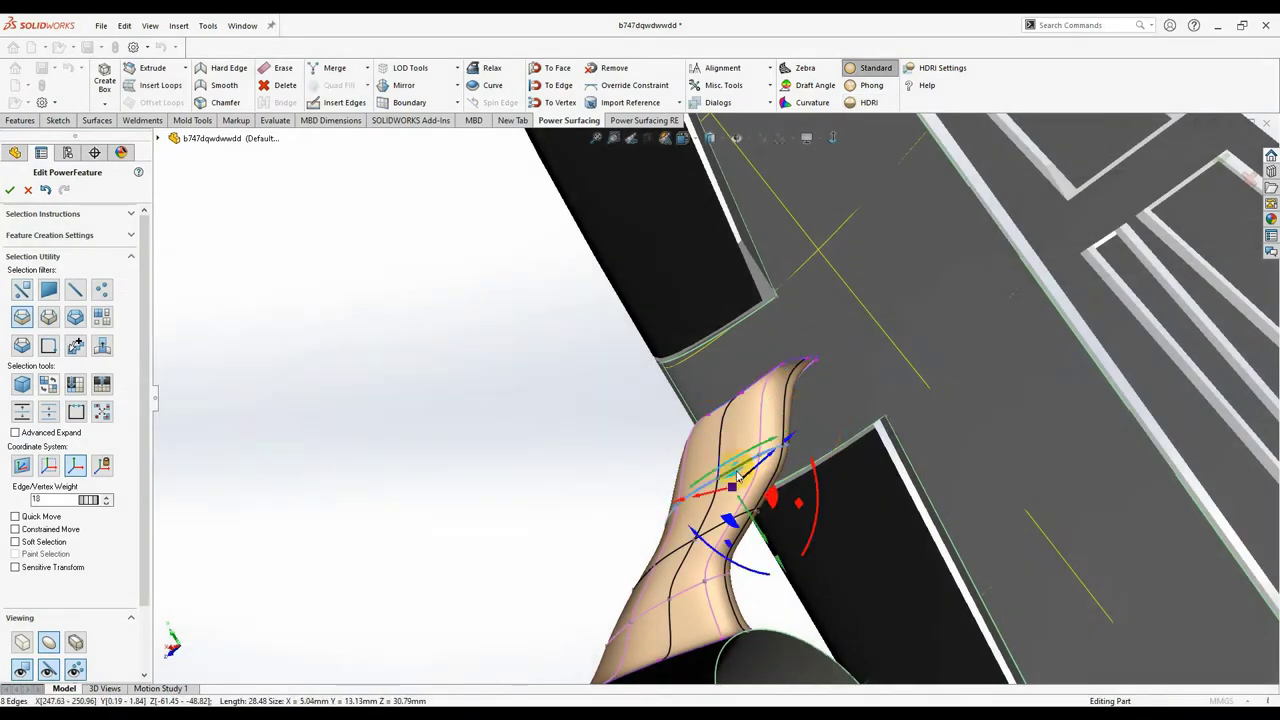
# Step: Select the front edge segment at the pylon's middle bend and adjust its position for a smoother curve
pyautogui.moveTo(737, 478); pyautogui.dragTo(750, 410, button='middle')
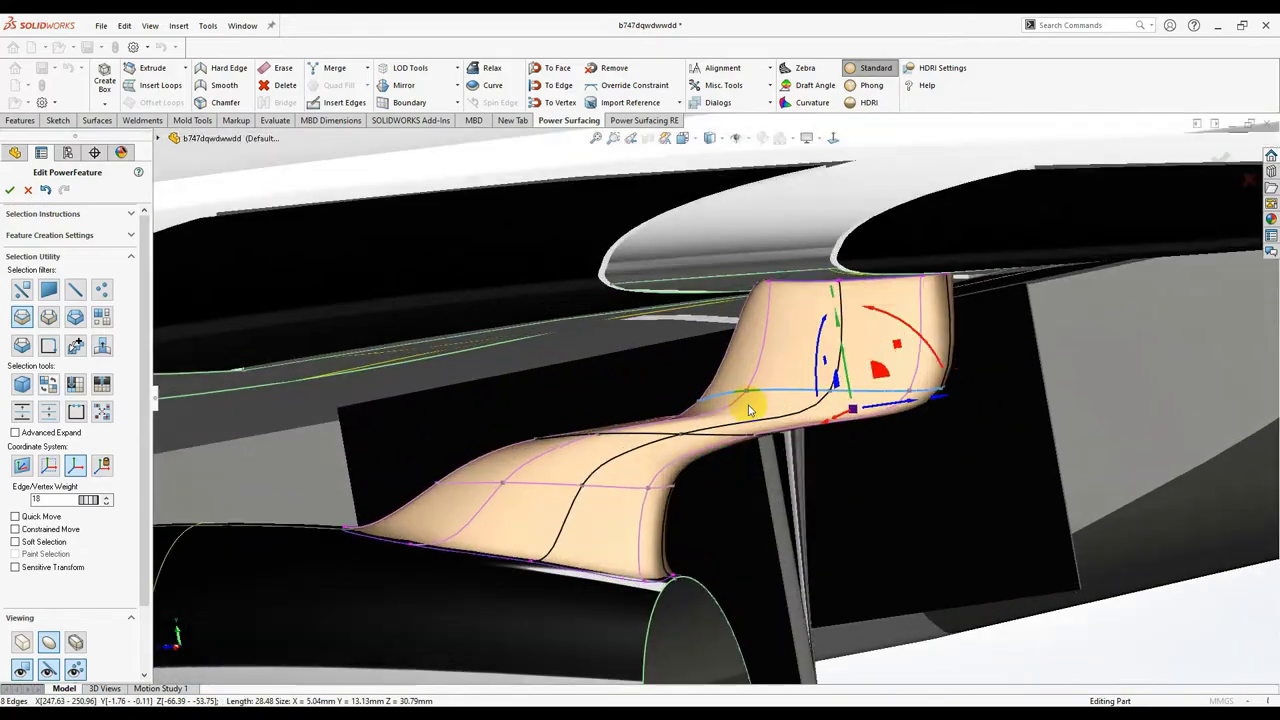
pyautogui.moveTo(826, 163); pyautogui.dragTo(638, 328, button='middle')
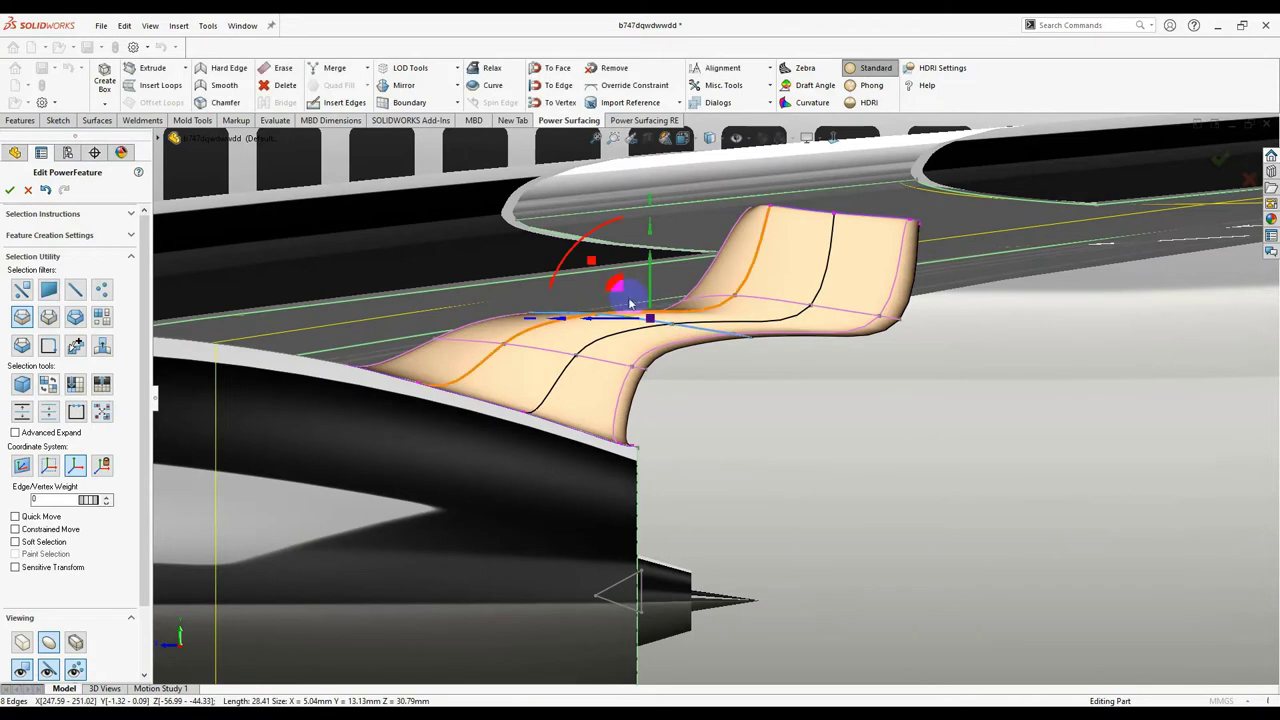
pyautogui.scroll(-5, 646, 326)
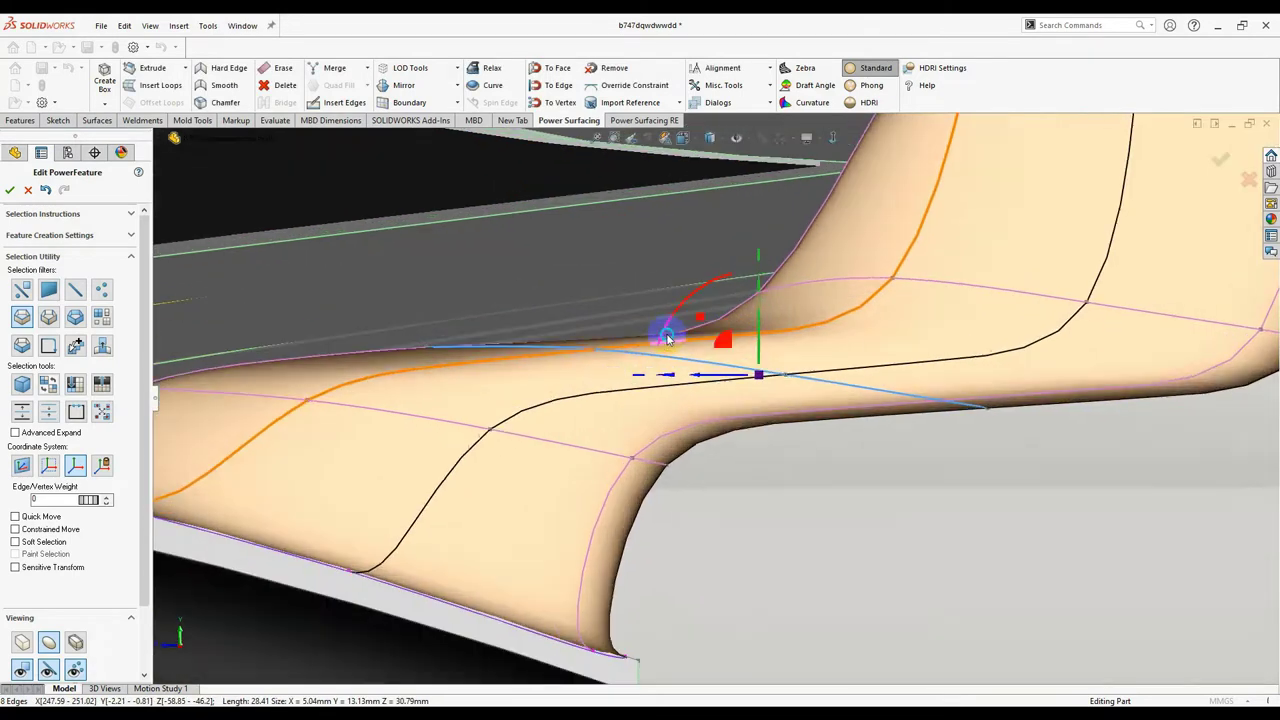
pyautogui.rightClick(679, 322)
pyautogui.moveTo(679, 322); pyautogui.dragTo(636, 336, button='middle')
pyautogui.click(656, 332)
pyautogui.scroll(3, 632, 357)
pyautogui.scroll(2, 640, 338)
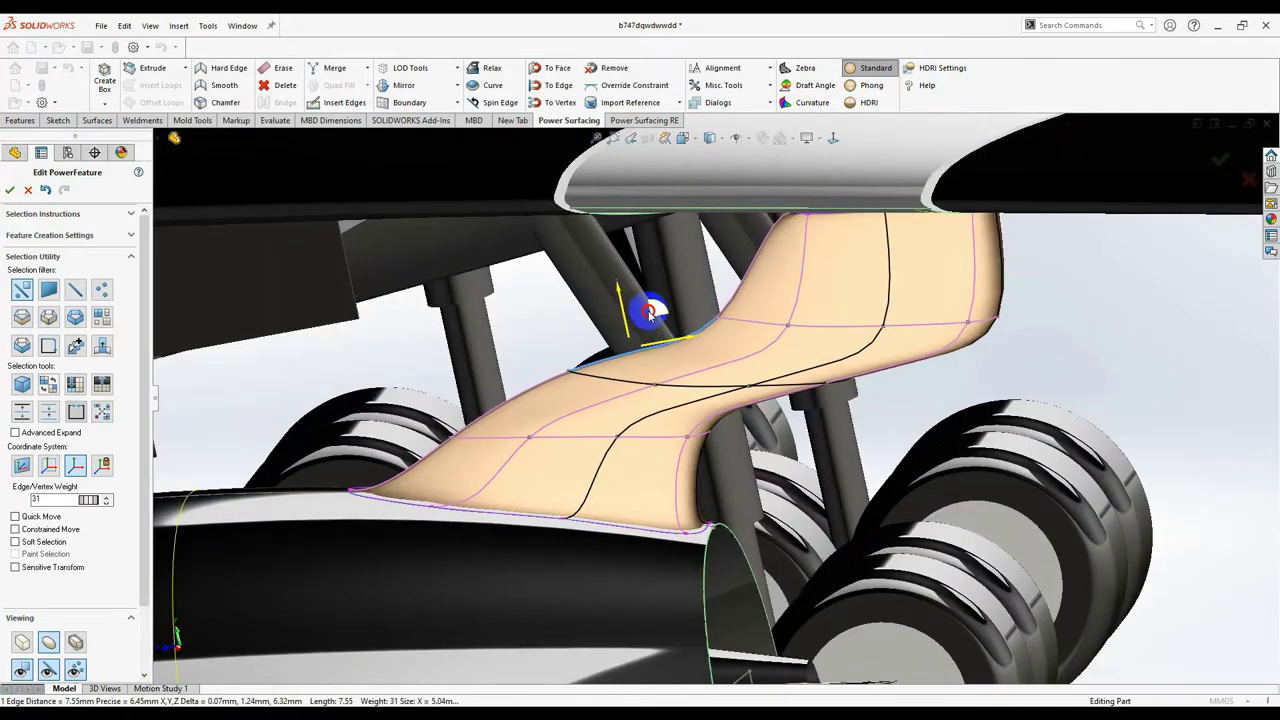
# Step: Remove the pylon's middle edge loop and reposition the loop below the wing with an edge weight of 44
pyautogui.moveTo(790, 397); pyautogui.dragTo(808, 365, button='middle')
pyautogui.rightClick(811, 408)
pyautogui.click(783, 457)
pyautogui.scroll(5, 783, 457)
pyautogui.scroll(-5, 770, 400)
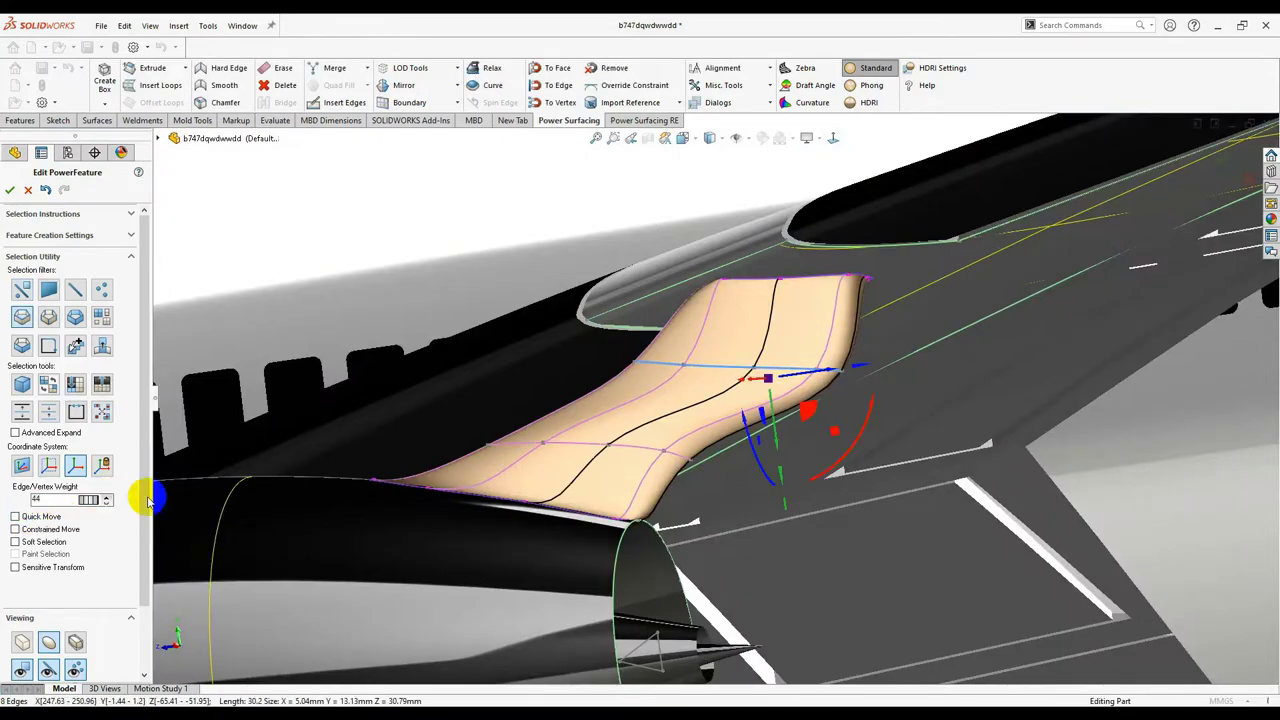
pyautogui.moveTo(808, 410); pyautogui.dragTo(843, 403)
# Step: Shift the pylon's open upper edge loop along the wing's underside and undo the last two adjustments
pyautogui.scroll(-5, 757, 431)
pyautogui.moveTo(757, 431); pyautogui.dragTo(720, 315, button='middle')
pyautogui.click(720, 328)
pyautogui.moveTo(746, 526); pyautogui.dragTo(770, 430, button='middle')
pyautogui.moveTo(793, 360); pyautogui.dragTo(793, 256)
pyautogui.scroll(5, 831, 406)
pyautogui.moveTo(831, 406); pyautogui.dragTo(749, 429, button='middle')
pyautogui.scroll(-3, 740, 410)
pyautogui.hotkey('ctrl', 'z')
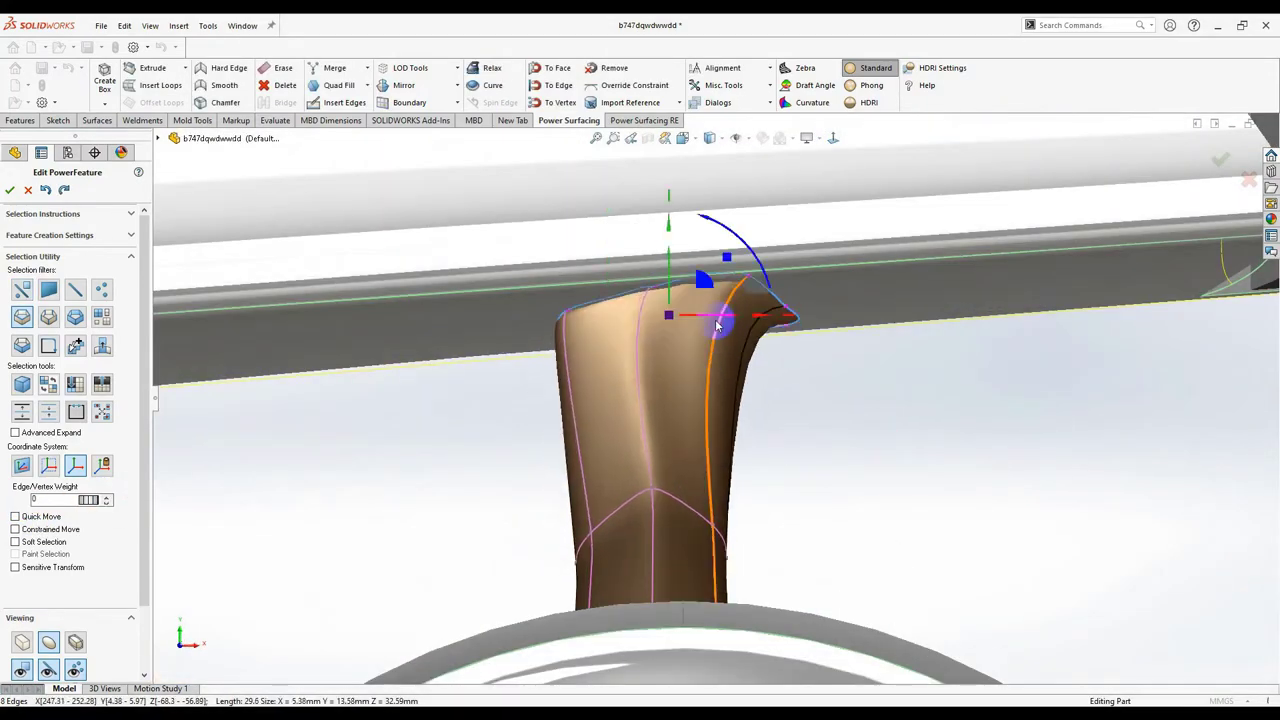
pyautogui.hotkey('ctrl', 'z')
pyautogui.moveTo(708, 591); pyautogui.dragTo(640, 450, button='middle')
# Step: Adjust the upper edge loop sideways at the wing and select the edges running down from it
pyautogui.doubleClick(620, 290)
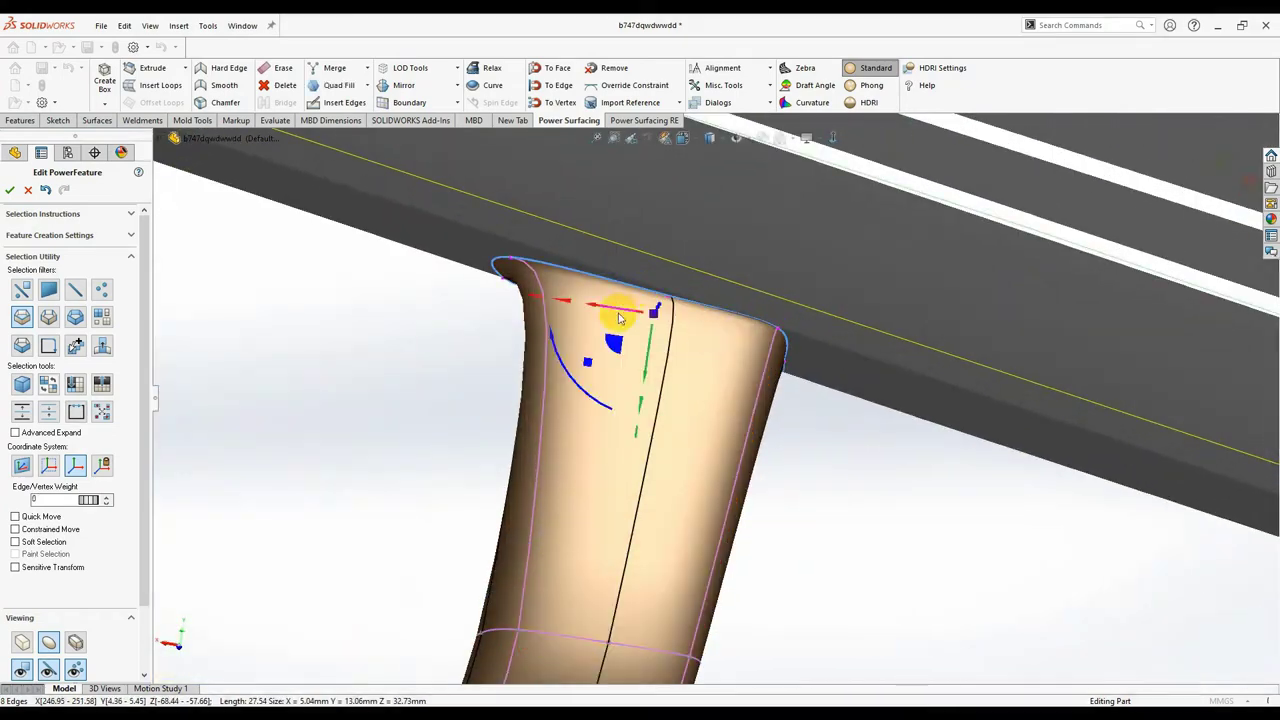
pyautogui.moveTo(617, 312); pyautogui.dragTo(671, 323)
pyautogui.moveTo(671, 323); pyautogui.dragTo(590, 400, button='middle')
pyautogui.click(579, 333)
pyautogui.doubleClick(688, 451)
pyautogui.moveTo(686, 451); pyautogui.dragTo(600, 520, button='middle')
pyautogui.scroll(3, 640, 450)
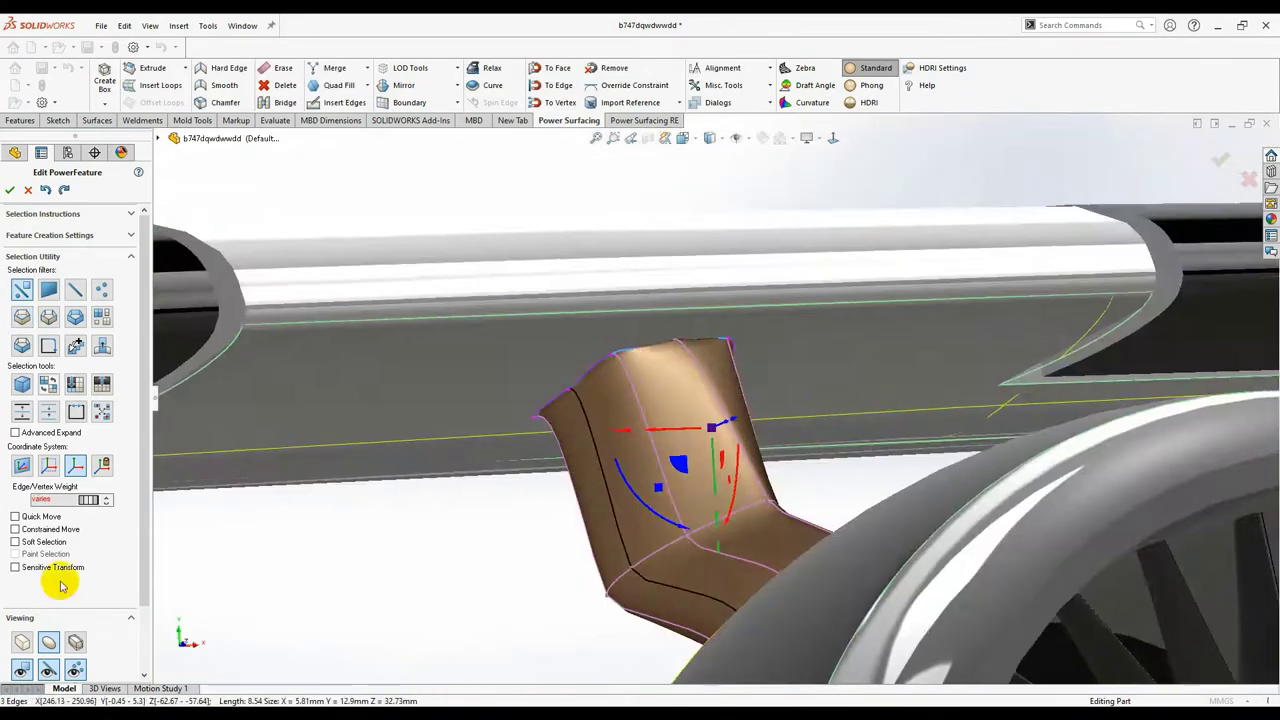
# Step: Reposition the pylon's control point near the wing in the control cage display and return to the smooth display
pyautogui.click(22, 642)
pyautogui.moveTo(700, 400); pyautogui.dragTo(791, 240, button='middle')
pyautogui.scroll(-3, 740, 350)
pyautogui.click(787, 331)
pyautogui.moveTo(601, 370); pyautogui.dragTo(614, 354)
pyautogui.moveTo(640, 450)
pyautogui.mouseDown(button='middle')
pyautogui.moveTo(780, 420)
pyautogui.moveTo(854, 371)
pyautogui.moveTo(666, 369)
pyautogui.moveTo(680, 490)
pyautogui.moveTo(777, 357)
pyautogui.moveTo(820, 414)
pyautogui.moveTo(560, 374)
pyautogui.moveTo(657, 442)
pyautogui.moveTo(514, 371)
pyautogui.moveTo(659, 458)
pyautogui.moveTo(643, 446)
pyautogui.moveTo(605, 465)
pyautogui.mouseUp(button='middle')
pyautogui.click(735, 429)
pyautogui.click(49, 642)
# Step: Insert an edge loop around the pylon just below the wing and accept the edited PowerFeature
pyautogui.click(655, 476)
pyautogui.click(659, 458)
pyautogui.click(695, 456)
pyautogui.click(605, 465)
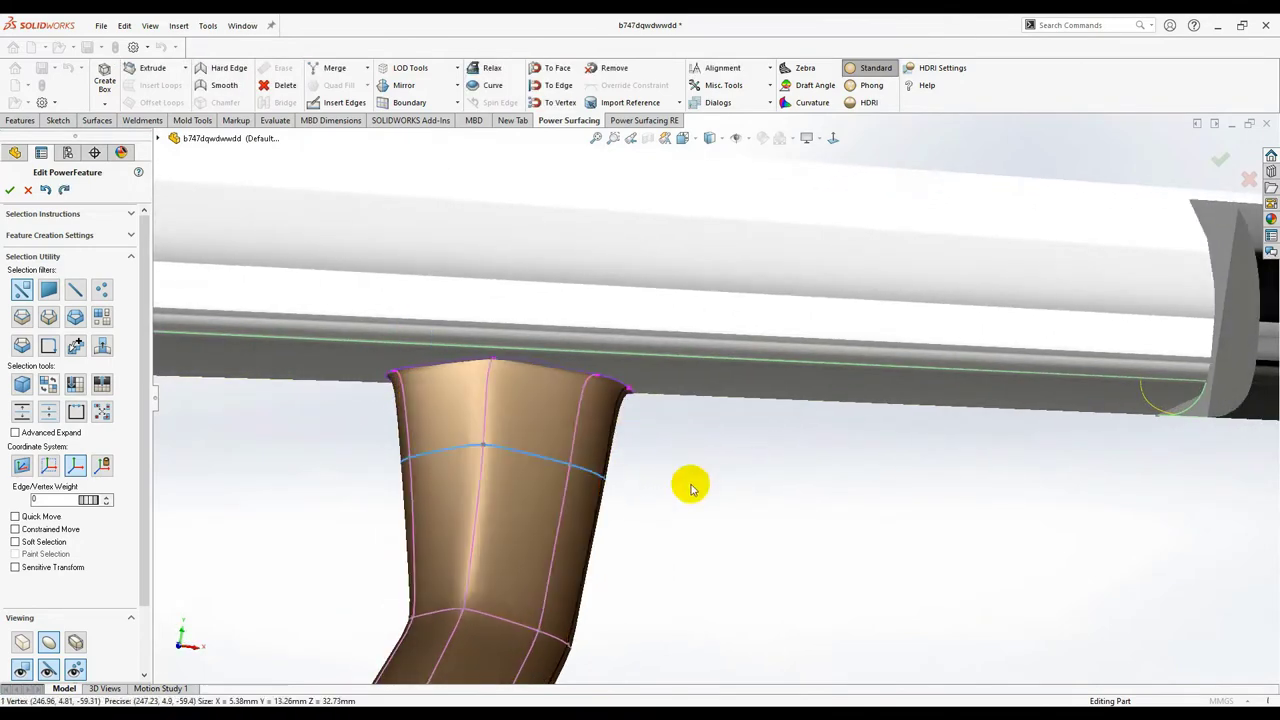
pyautogui.moveTo(685, 494); pyautogui.dragTo(577, 457, button='middle')
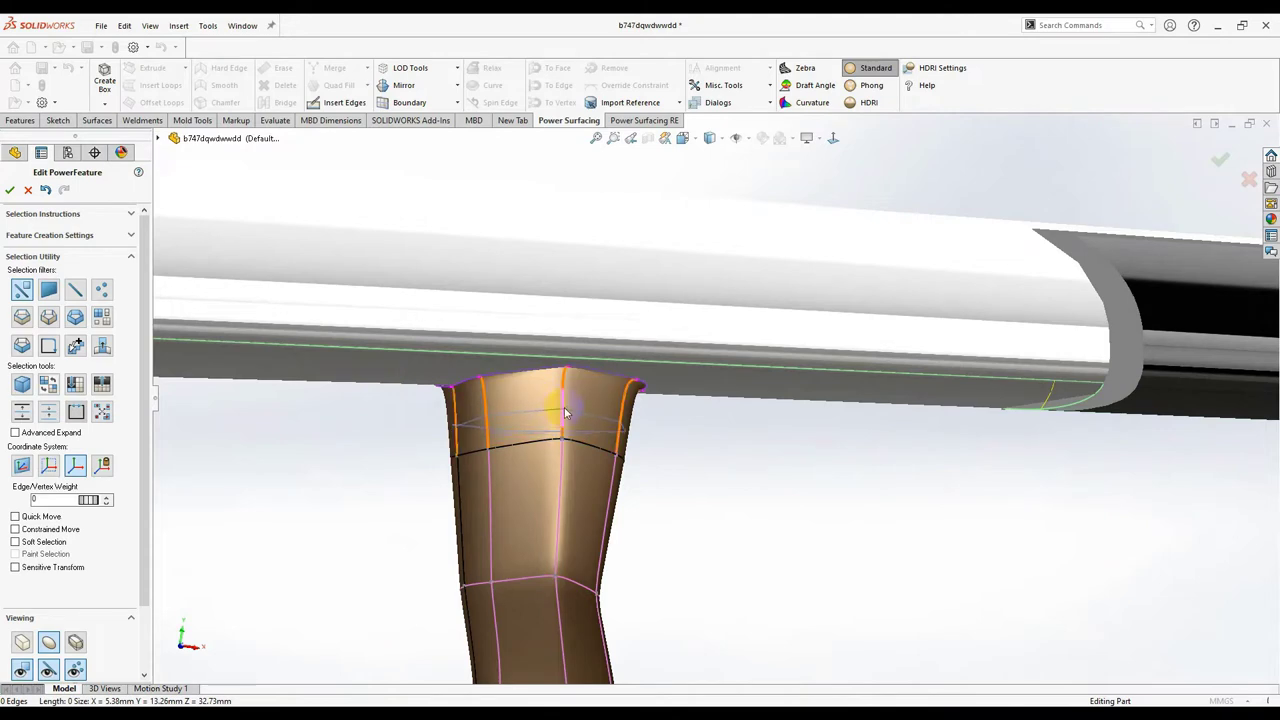
pyautogui.moveTo(720, 468); pyautogui.dragTo(1249, 157, button='middle')
pyautogui.click(1224, 158)
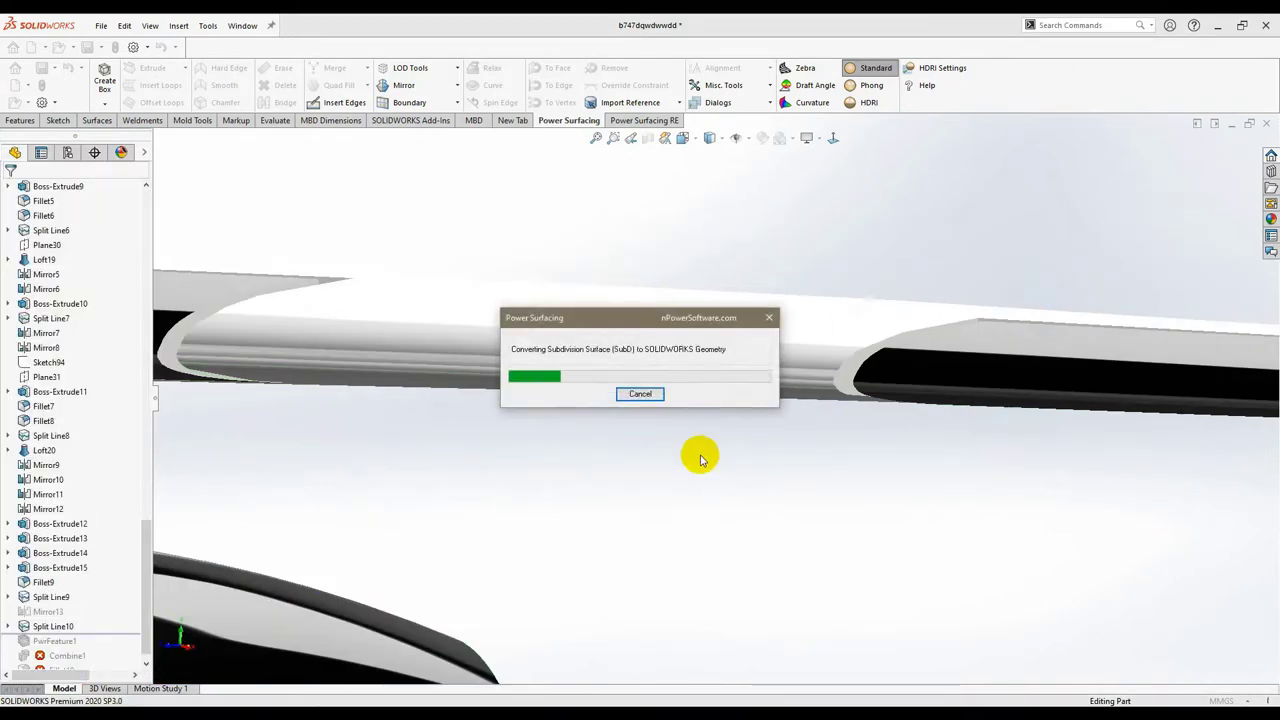
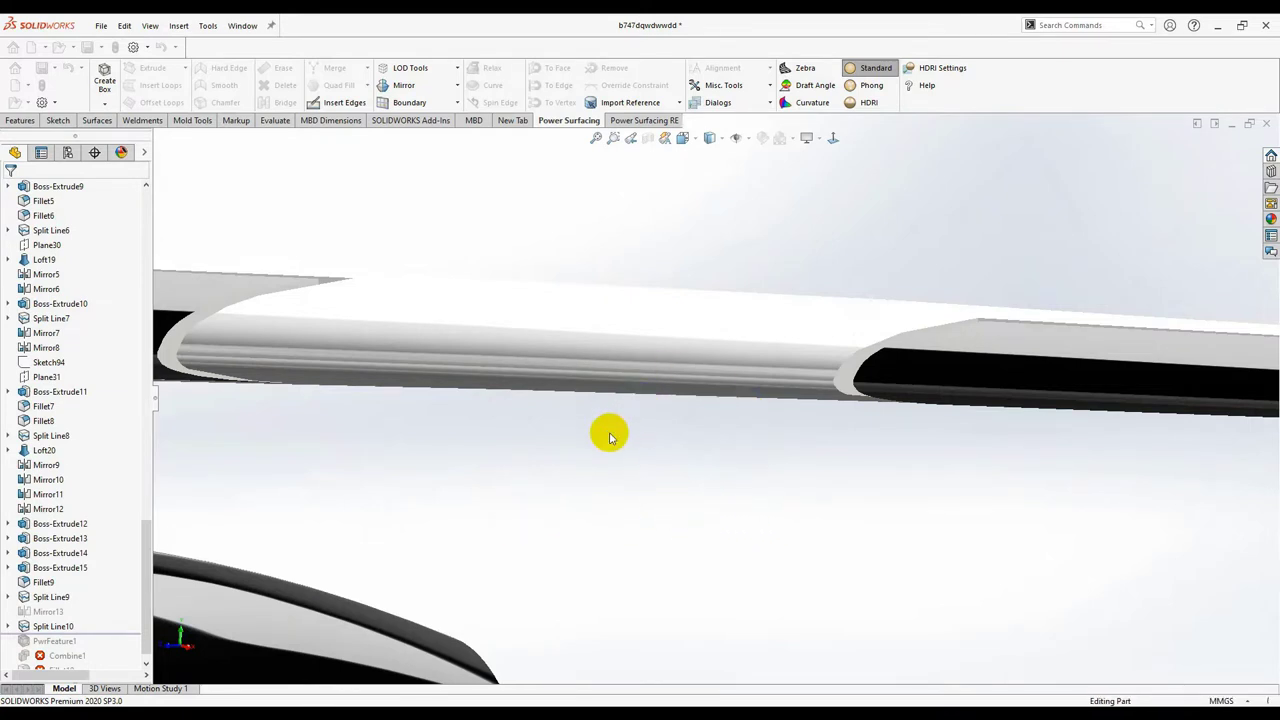
# Step: Turn on Shadows In Shaded Mode for the aircraft model
pyautogui.moveTo(675, 550); pyautogui.dragTo(568, 462, button='middle')
pyautogui.scroll(-8, 596, 411)
pyautogui.moveTo(685, 425); pyautogui.dragTo(833, 465, button='middle')
pyautogui.scroll(5, 766, 420)
pyautogui.moveTo(766, 420); pyautogui.dragTo(662, 490, button='middle')
pyautogui.scroll(-3, 695, 263)
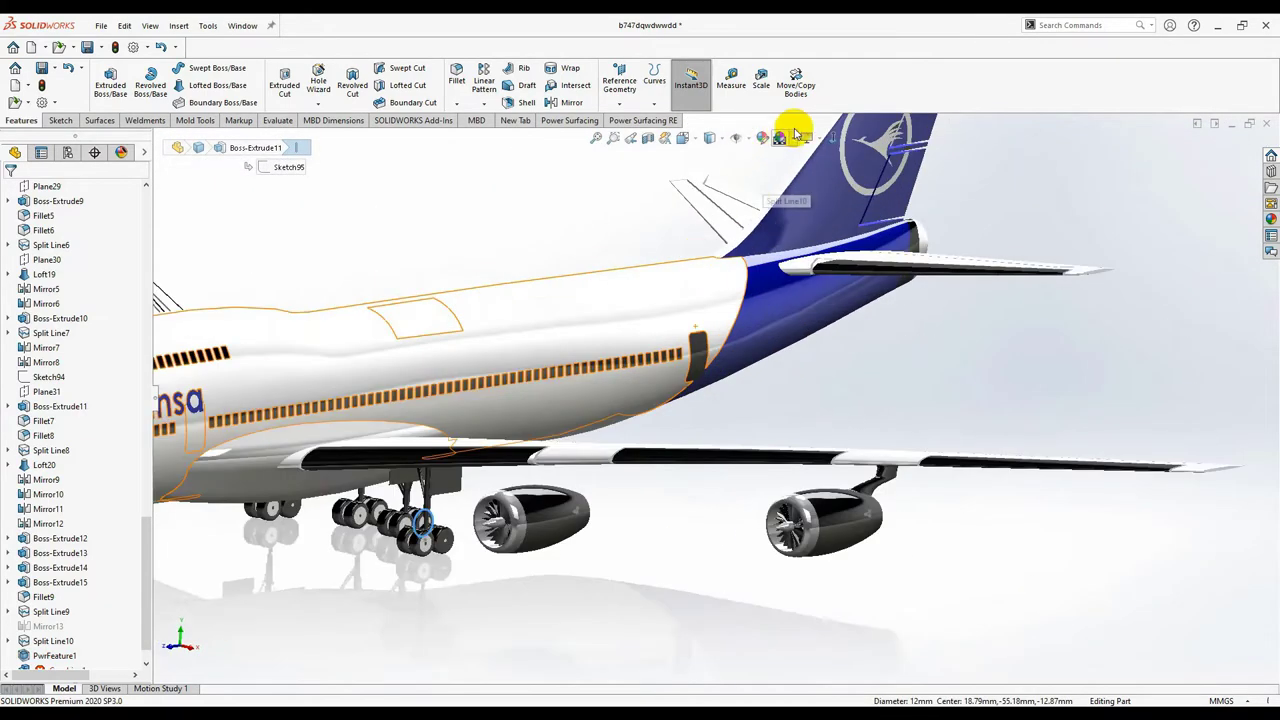
pyautogui.click(812, 137)
pyautogui.click(820, 168)
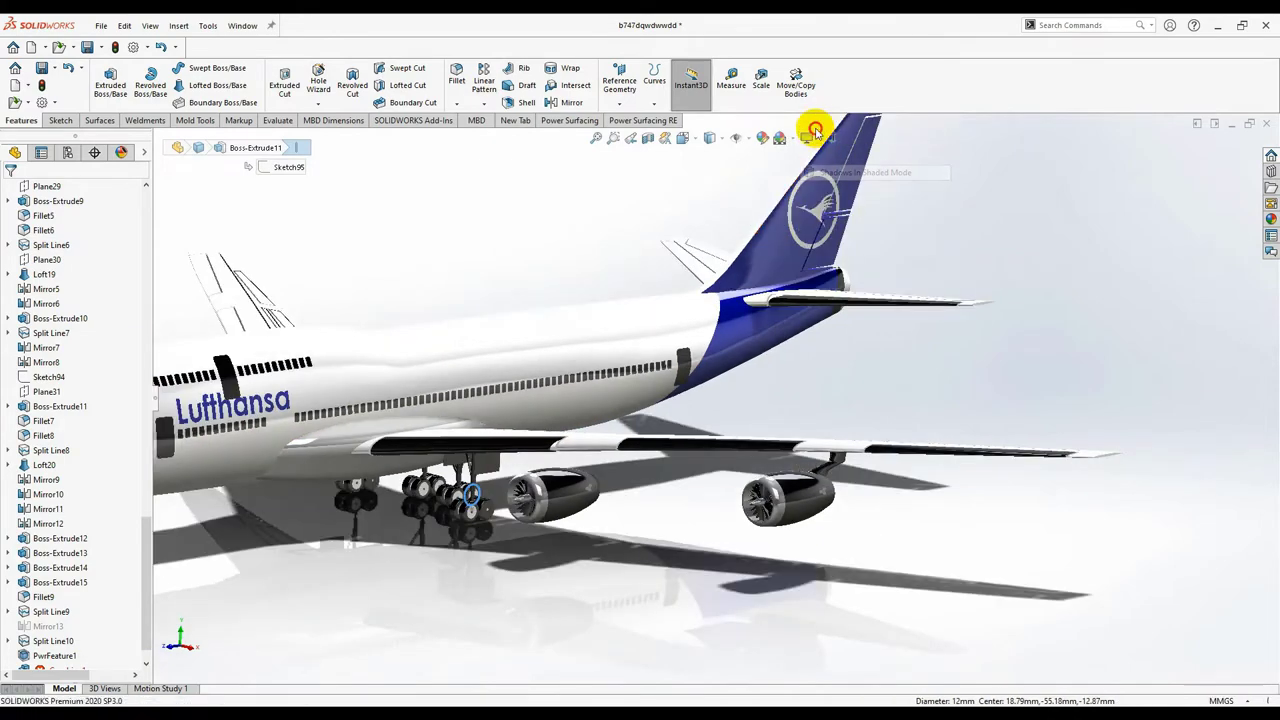
# Step: Examine the outer engine's pylon and how it joins the wing and nacelle from several distances
pyautogui.scroll(2, 627, 518)
pyautogui.moveTo(627, 518)
pyautogui.mouseDown(button='middle')
pyautogui.moveTo(557, 503)
pyautogui.moveTo(646, 526)
pyautogui.mouseUp(button='middle')
pyautogui.scroll(-2, 646, 526)
pyautogui.scroll(-3, 905, 382)
pyautogui.moveTo(957, 388); pyautogui.dragTo(1028, 500, button='middle')
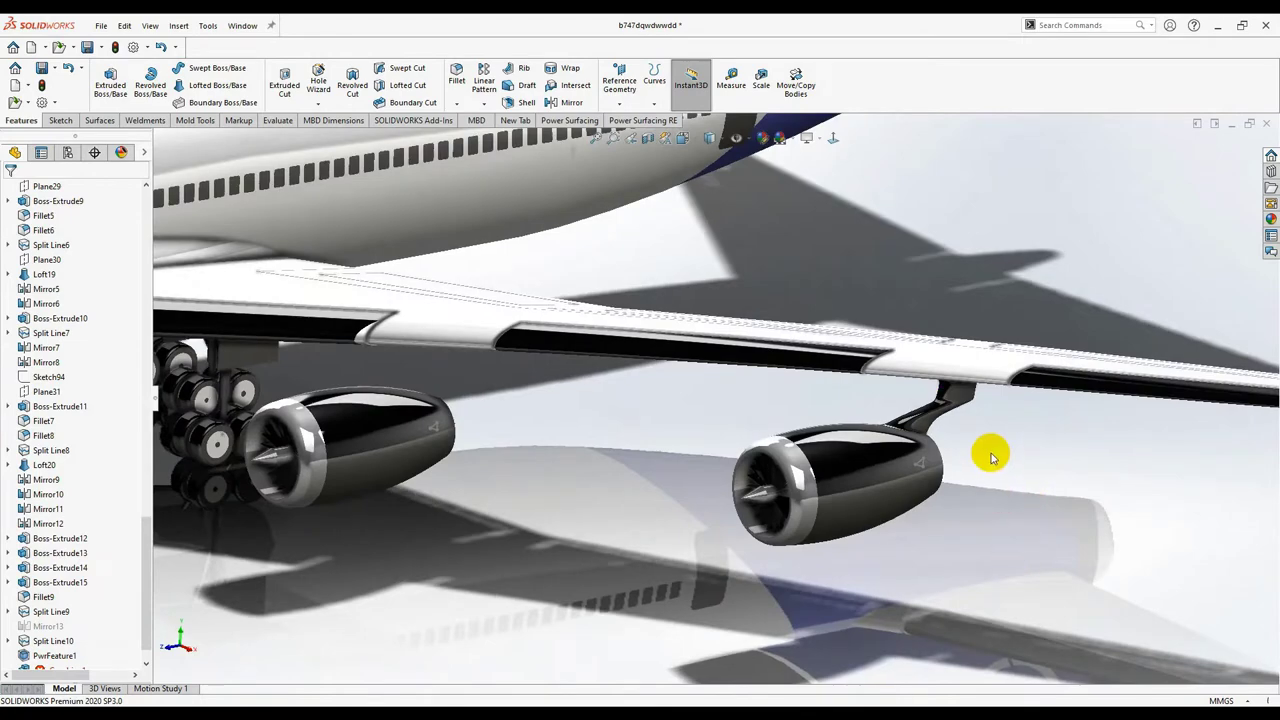
pyautogui.scroll(-5, 970, 446)
pyautogui.scroll(6, 890, 416)
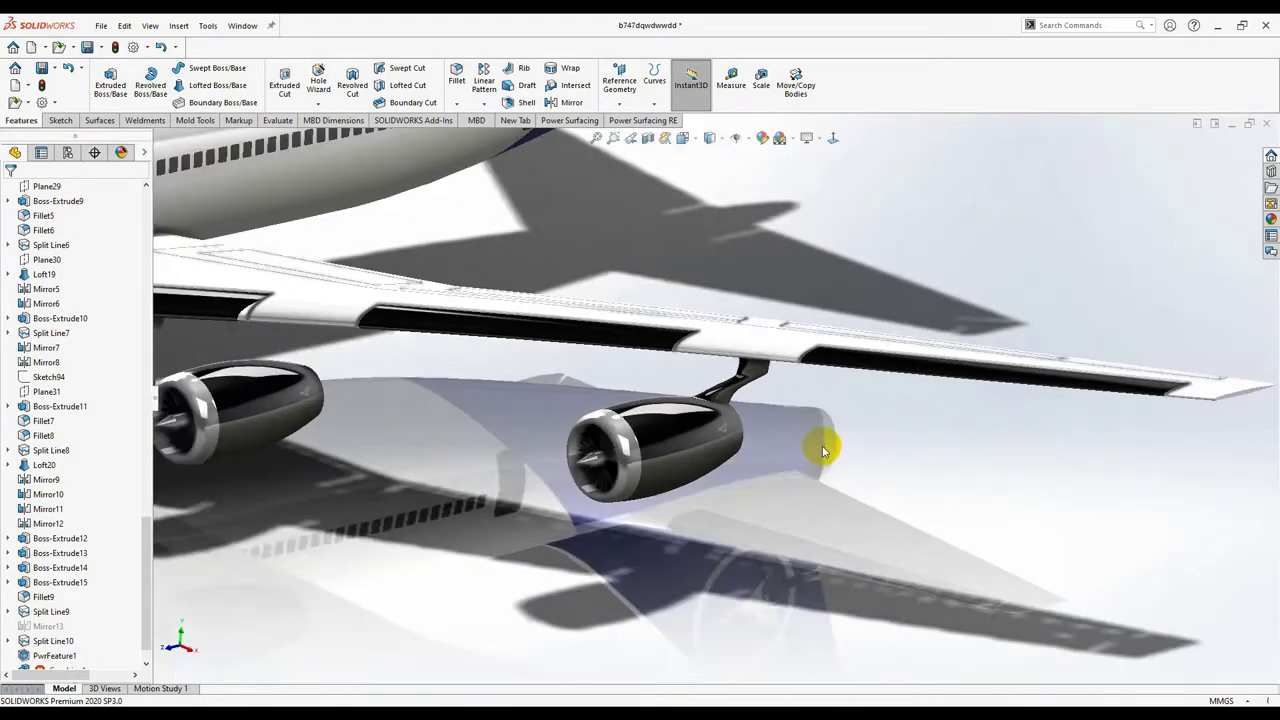
pyautogui.scroll(5, 629, 429)
pyautogui.scroll(-7, 678, 418)
pyautogui.scroll(-3, 790, 380)
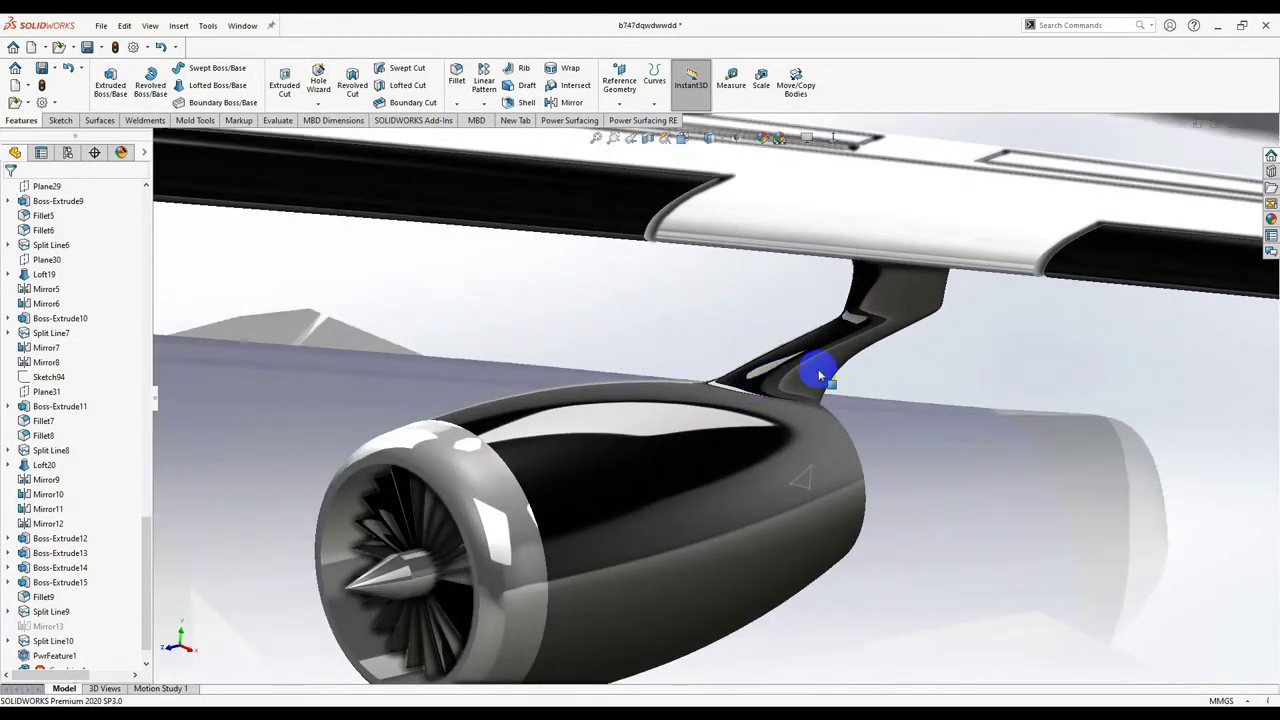
# Step: Reopen the pylon's PowerFeature for editing, select all its faces and clear all imported references
pyautogui.rightClick(825, 375)
pyautogui.click(766, 425)
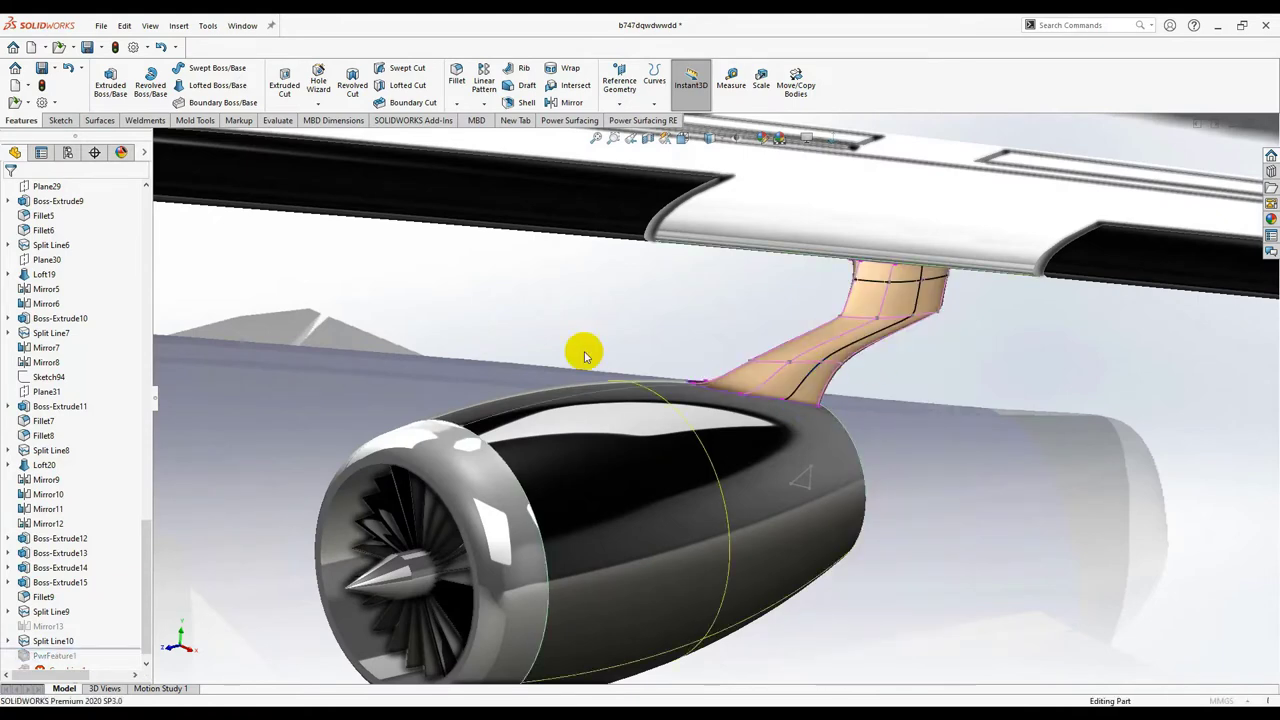
pyautogui.scroll(2, 826, 457)
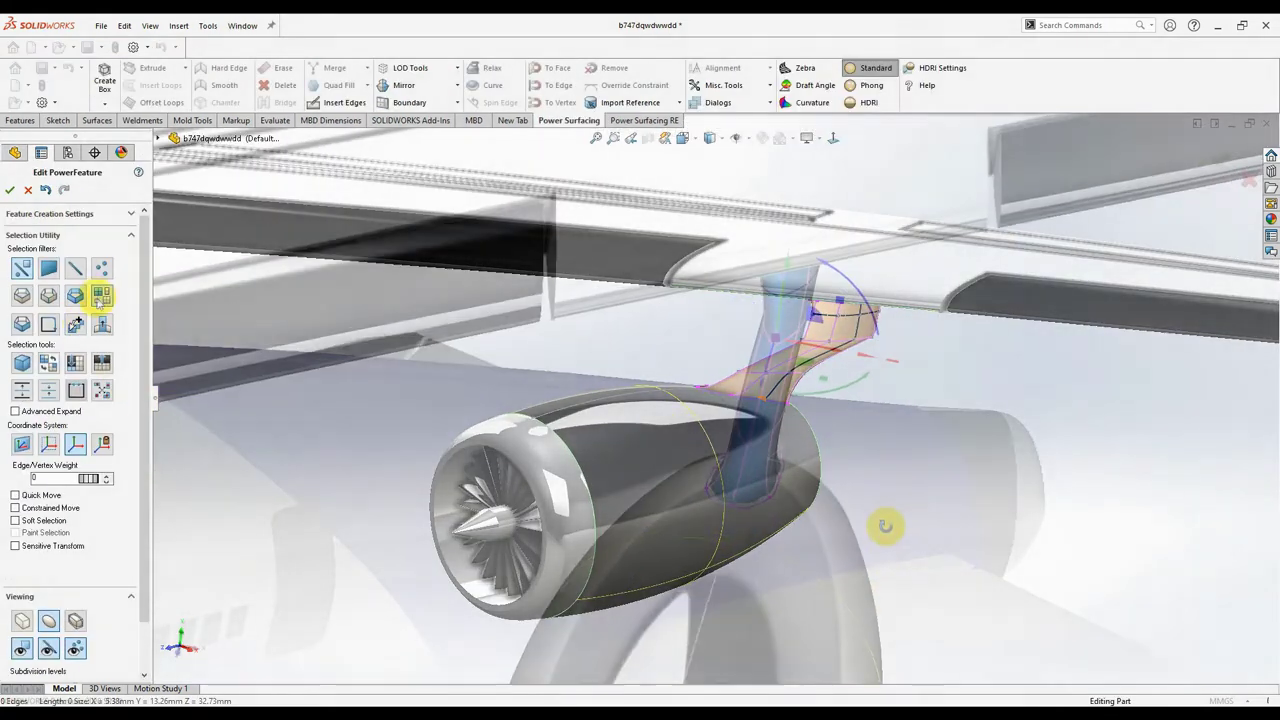
pyautogui.moveTo(886, 526); pyautogui.dragTo(892, 587, button='middle')
pyautogui.moveTo(743, 332); pyautogui.dragTo(750, 335)
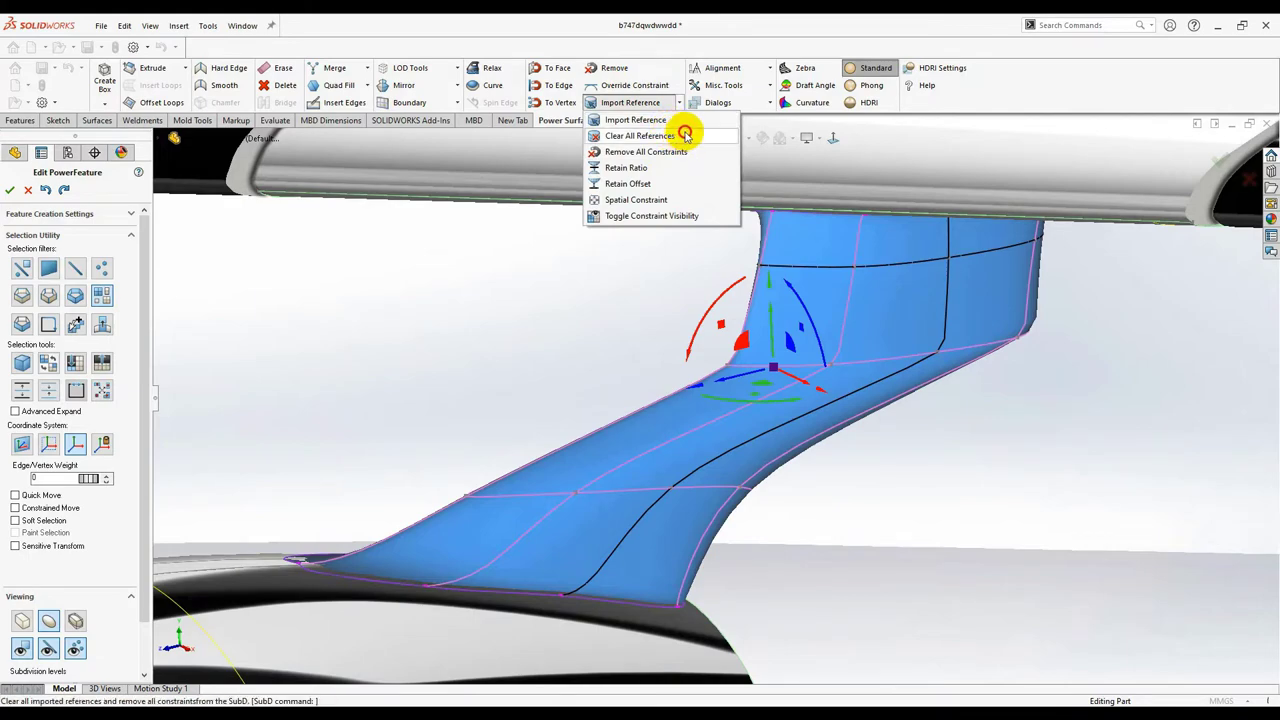
pyautogui.click(661, 137)
# Step: Duplicate the whole pylon and move the copy away from the outer engine toward the fuselage
pyautogui.moveTo(529, 363); pyautogui.dragTo(172, 355, button='middle')
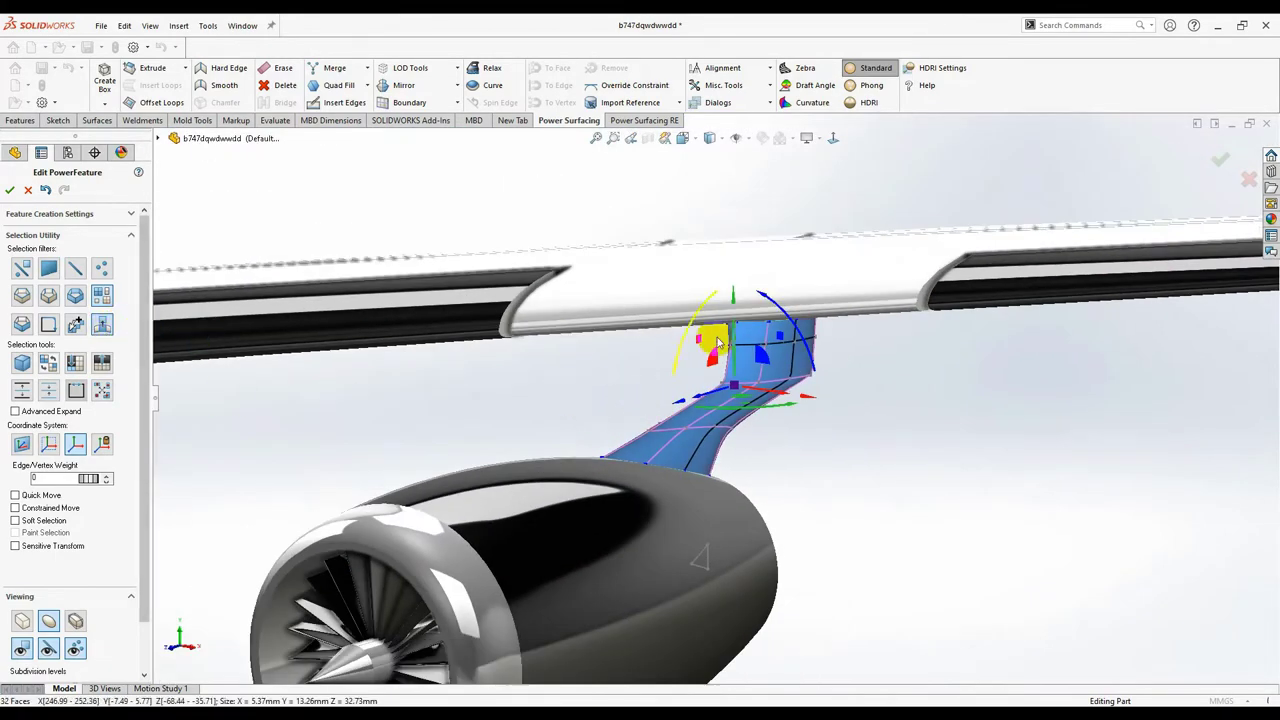
pyautogui.scroll(1, 497, 406)
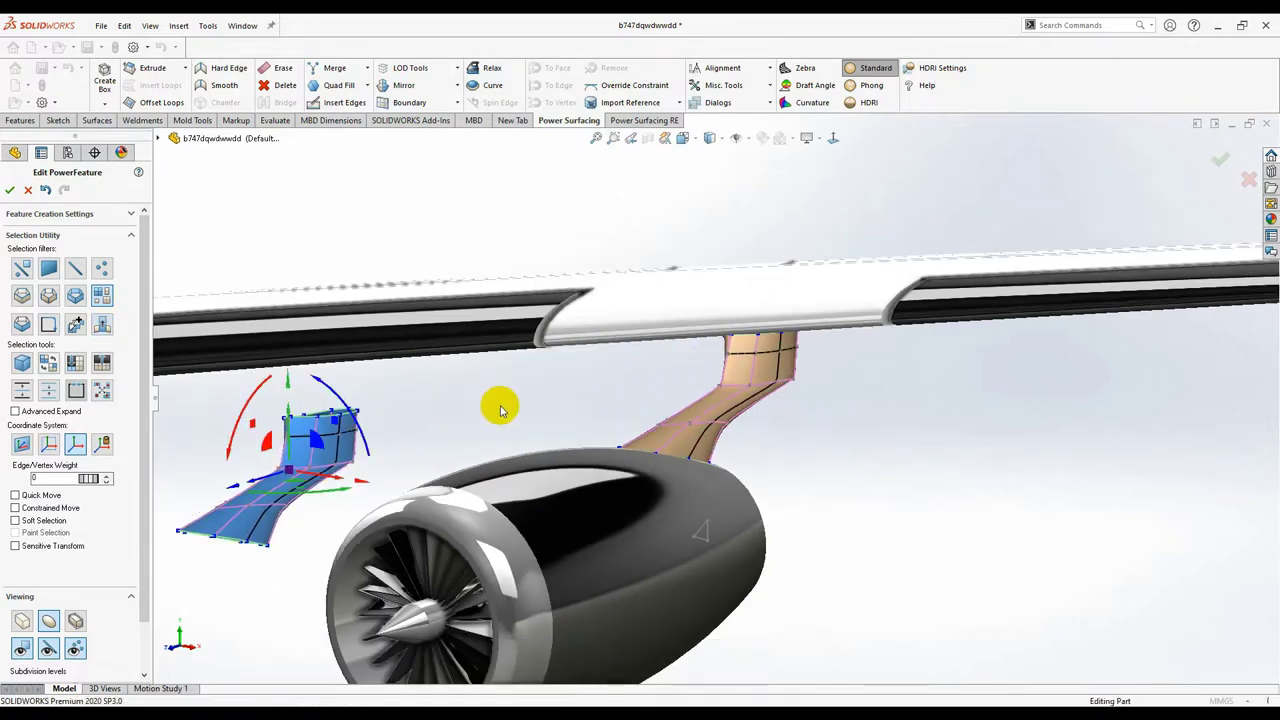
pyautogui.scroll(-5, 843, 354)
# Step: Start Import Reference and pick the wing's underside face and the outer engine's nacelle face
pyautogui.moveTo(741, 374); pyautogui.dragTo(728, 335, button='middle')
pyautogui.click(645, 100)
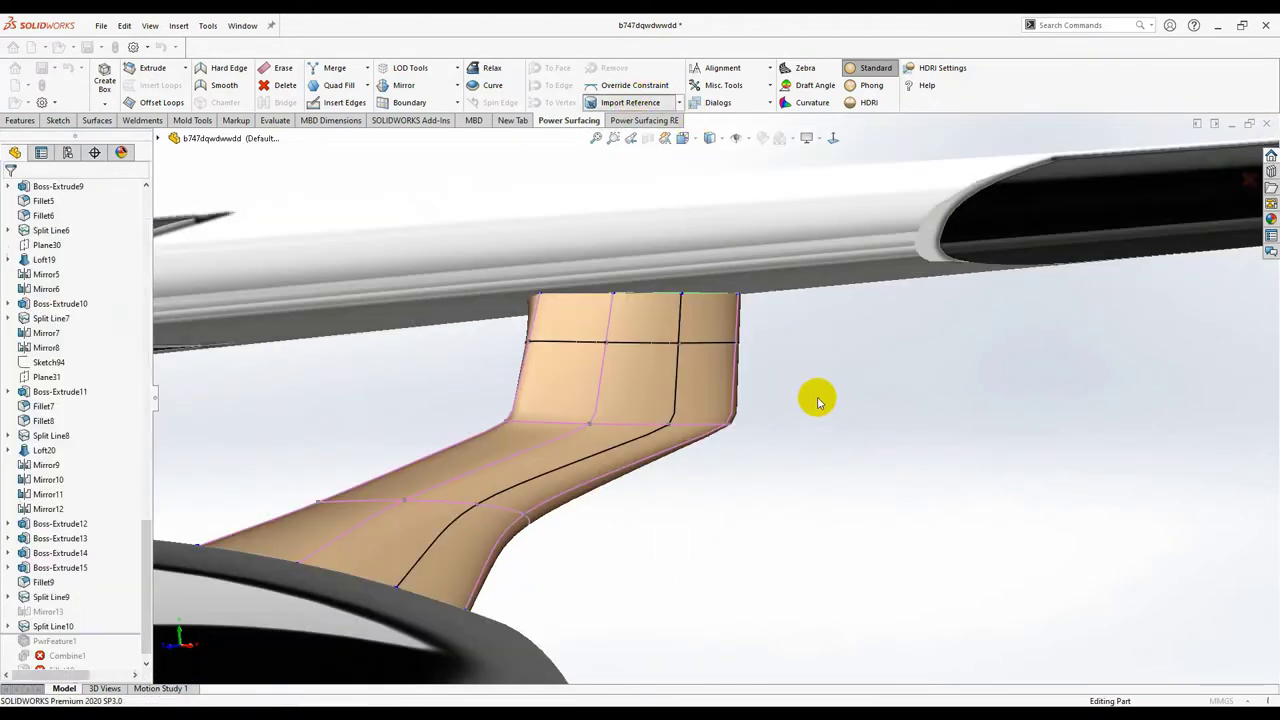
pyautogui.moveTo(814, 394); pyautogui.dragTo(800, 269, button='middle')
pyautogui.click(793, 303)
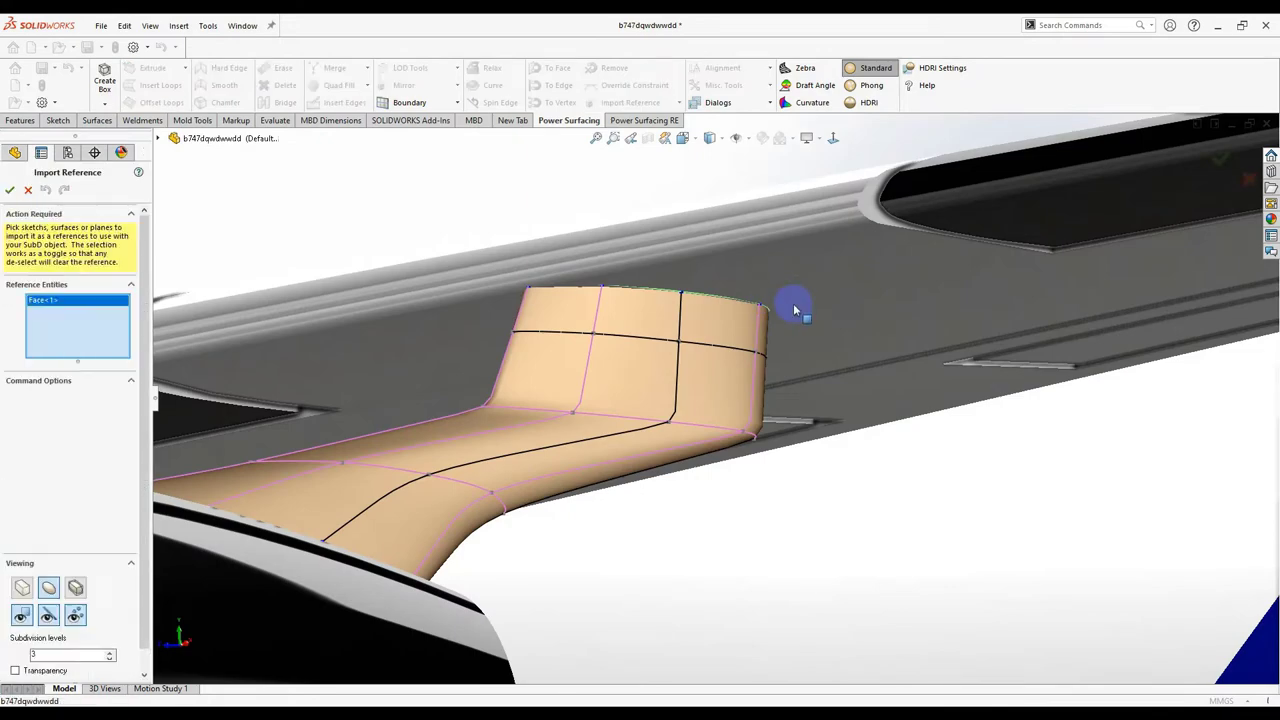
pyautogui.scroll(2, 695, 385)
pyautogui.moveTo(690, 378); pyautogui.dragTo(392, 433, button='middle')
pyautogui.click(389, 433)
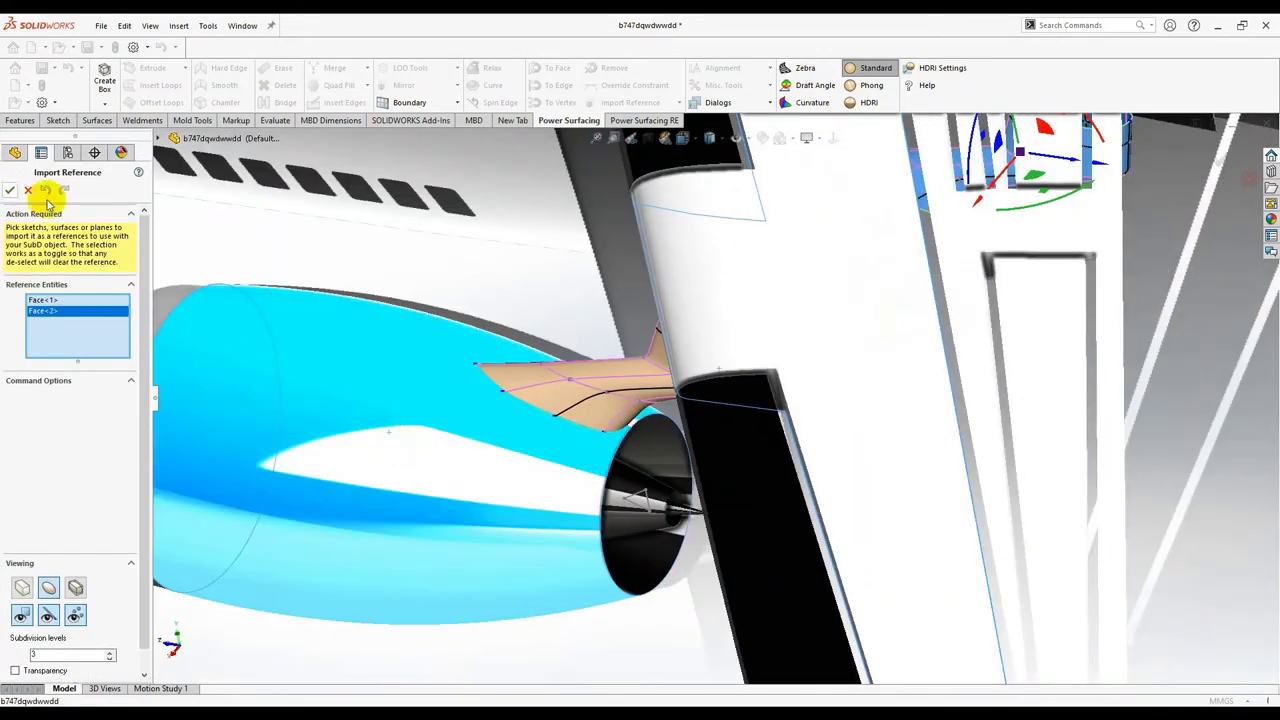
# Step: Add the inner engine's nacelle face to the imported references and confirm the import
pyautogui.scroll(4, 549, 294)
pyautogui.moveTo(601, 229); pyautogui.dragTo(696, 326, button='middle')
pyautogui.scroll(3, 640, 400)
pyautogui.moveTo(620, 405); pyautogui.dragTo(8, 368, button='middle')
pyautogui.click(766, 514)
pyautogui.doubleClick(10, 190)
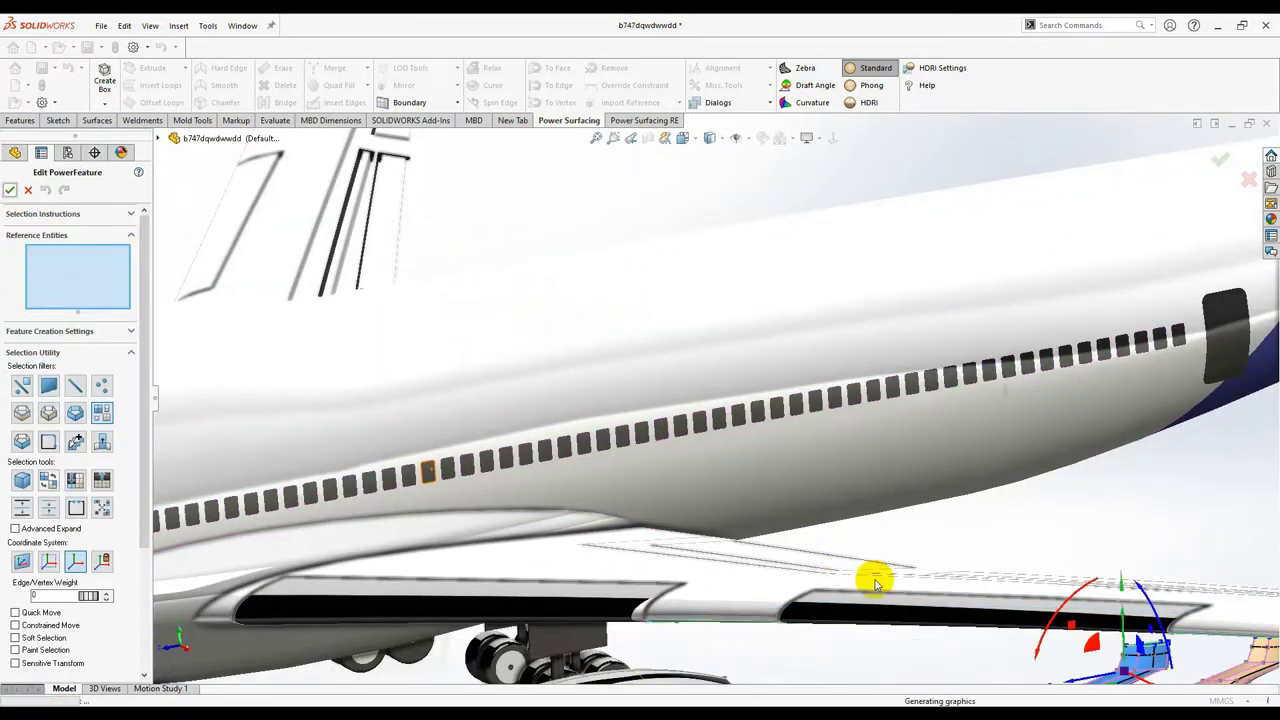
pyautogui.scroll(6, 1040, 582)
pyautogui.scroll(-3, 1038, 582)
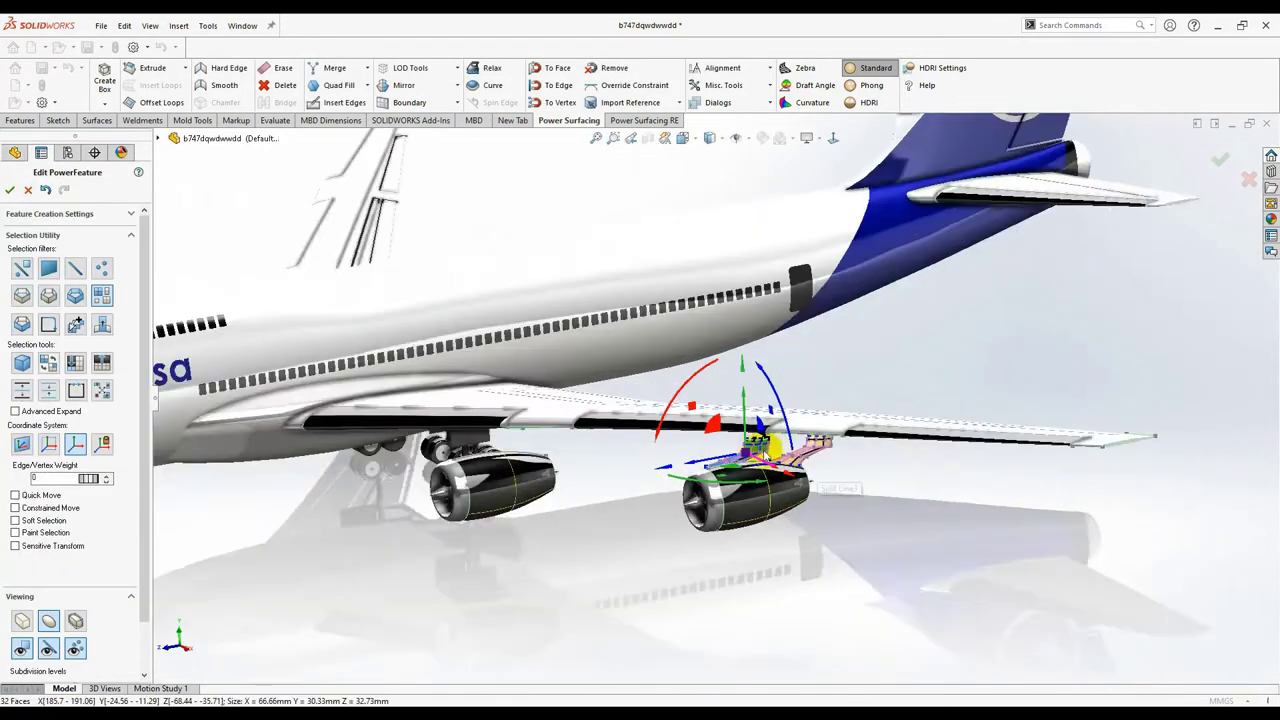
# Step: Constrain the outer pylon's upper edge loop to the wing's underside face
pyautogui.scroll(-6, 766, 445)
pyautogui.moveTo(900, 508); pyautogui.dragTo(1150, 505, button='middle')
pyautogui.click(1102, 489)
pyautogui.scroll(-2, 1084, 466)
pyautogui.moveTo(1084, 466); pyautogui.dragTo(777, 457, button='middle')
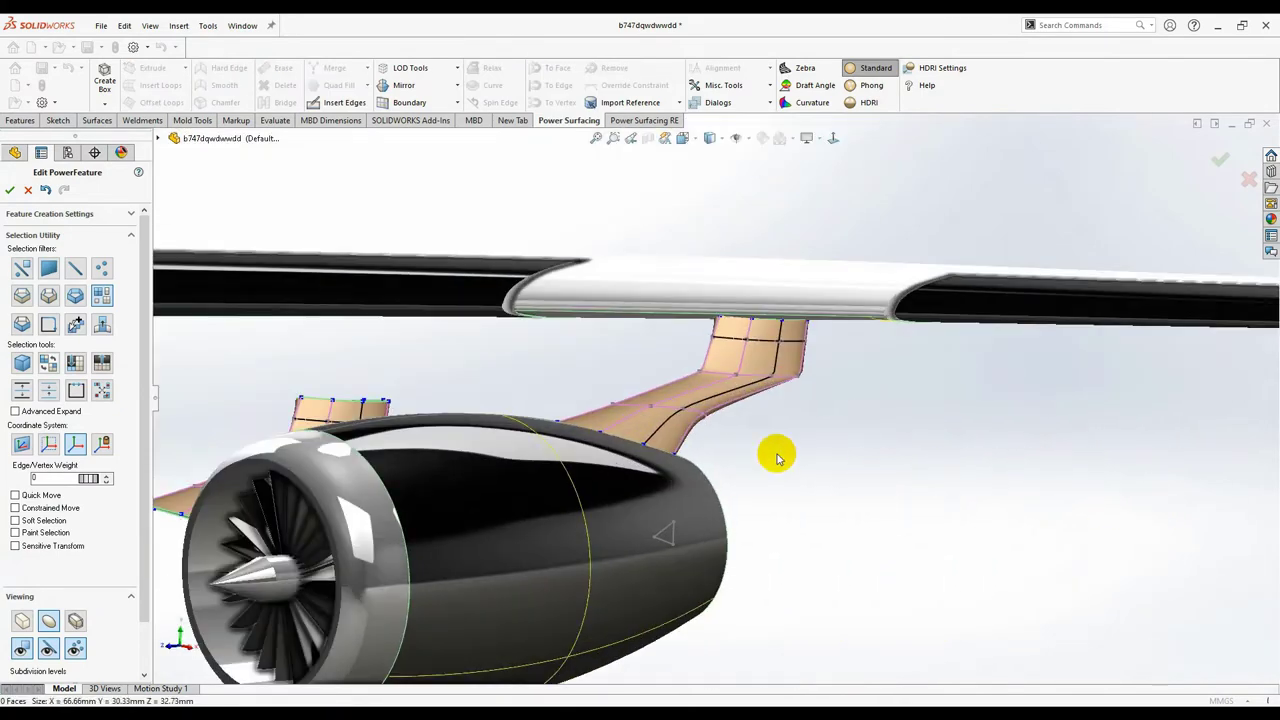
pyautogui.scroll(-3, 776, 454)
pyautogui.moveTo(717, 343); pyautogui.dragTo(786, 273, button='middle')
pyautogui.click(786, 273)
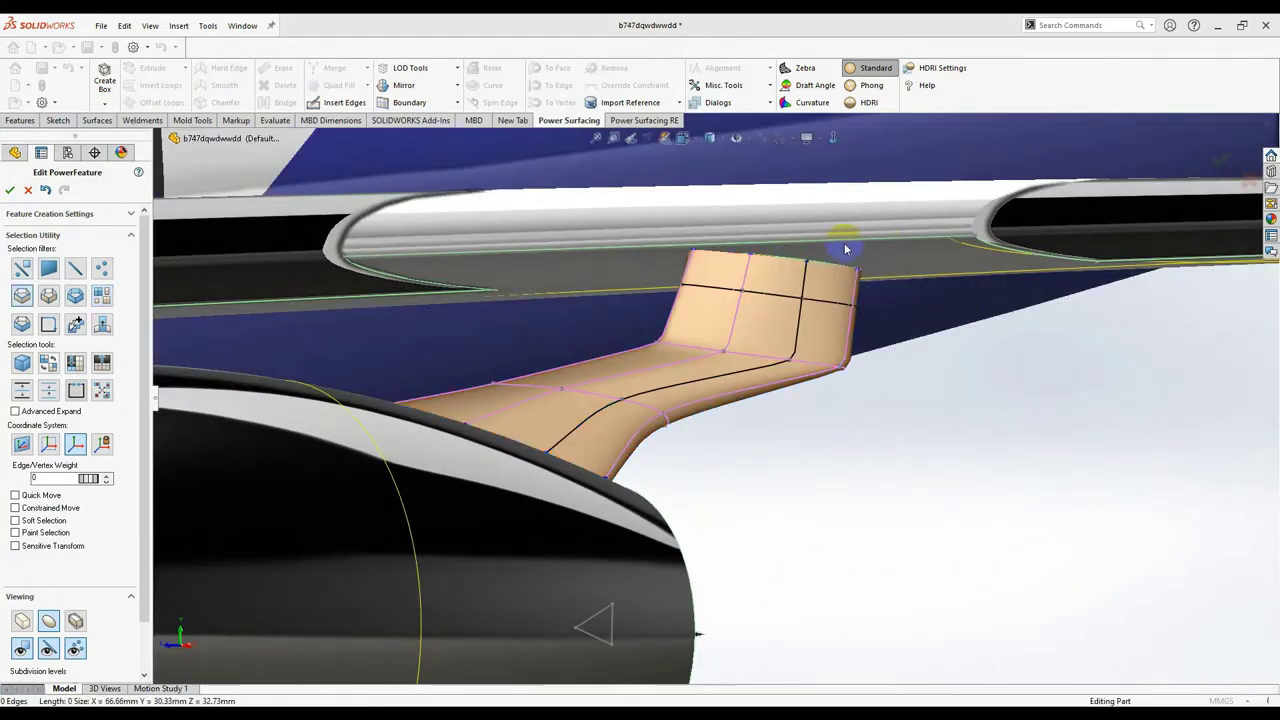
pyautogui.moveTo(717, 333); pyautogui.dragTo(495, 138, button='middle')
pyautogui.click(515, 484)
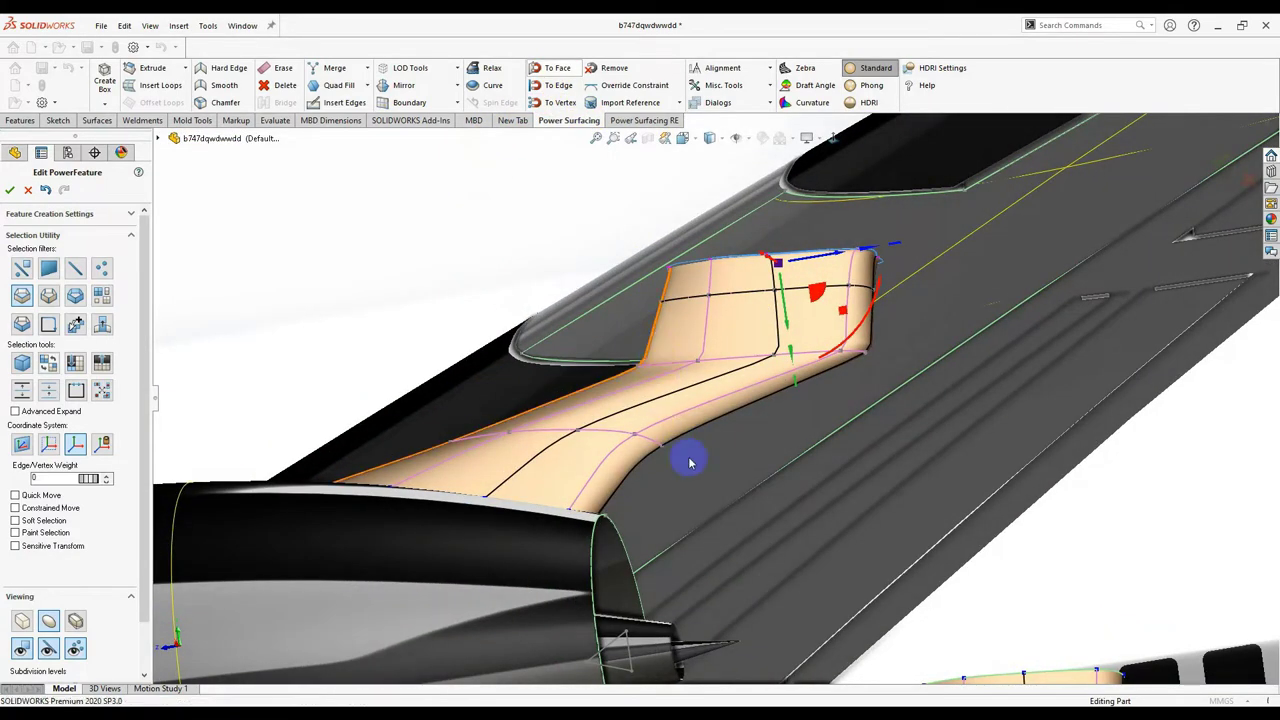
# Step: Constrain the outer pylon's lower edge loop to the outer engine's nacelle face
pyautogui.moveTo(690, 462); pyautogui.dragTo(672, 443, button='middle')
pyautogui.click(679, 366)
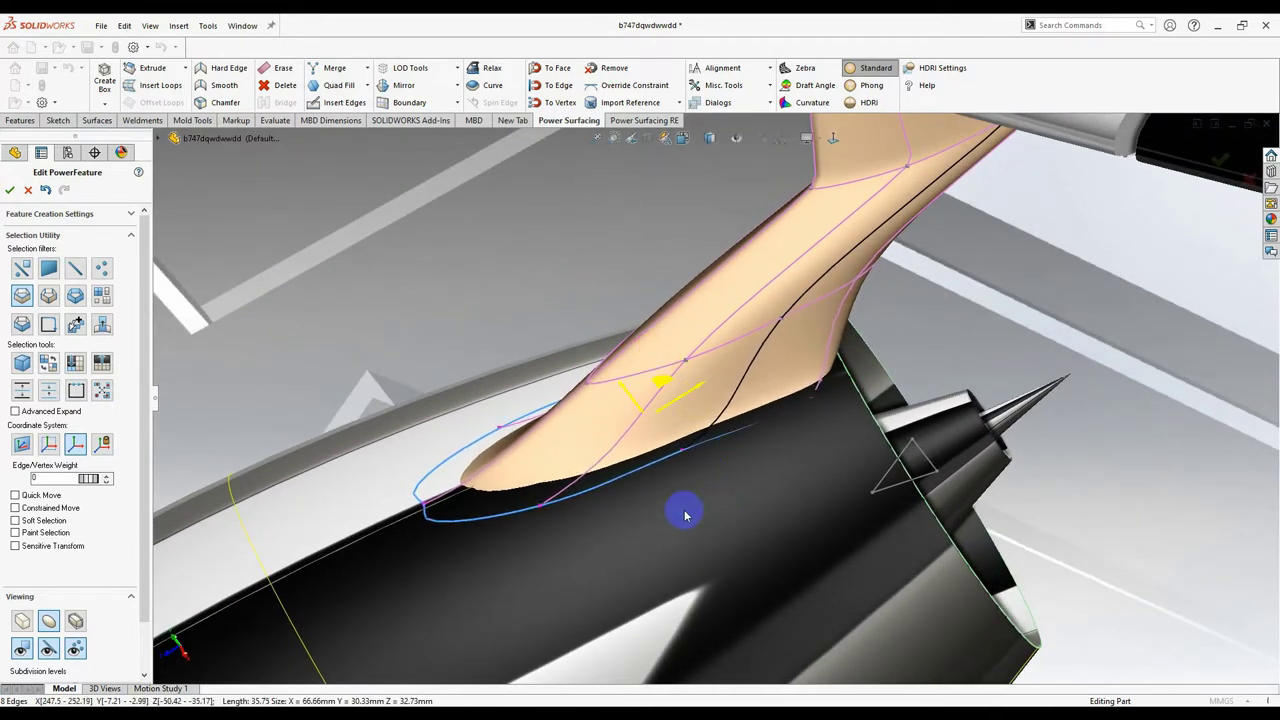
pyautogui.moveTo(724, 478); pyautogui.dragTo(543, 366, button='middle')
pyautogui.scroll(8, 543, 366)
pyautogui.moveTo(386, 357); pyautogui.dragTo(344, 275, button='middle')
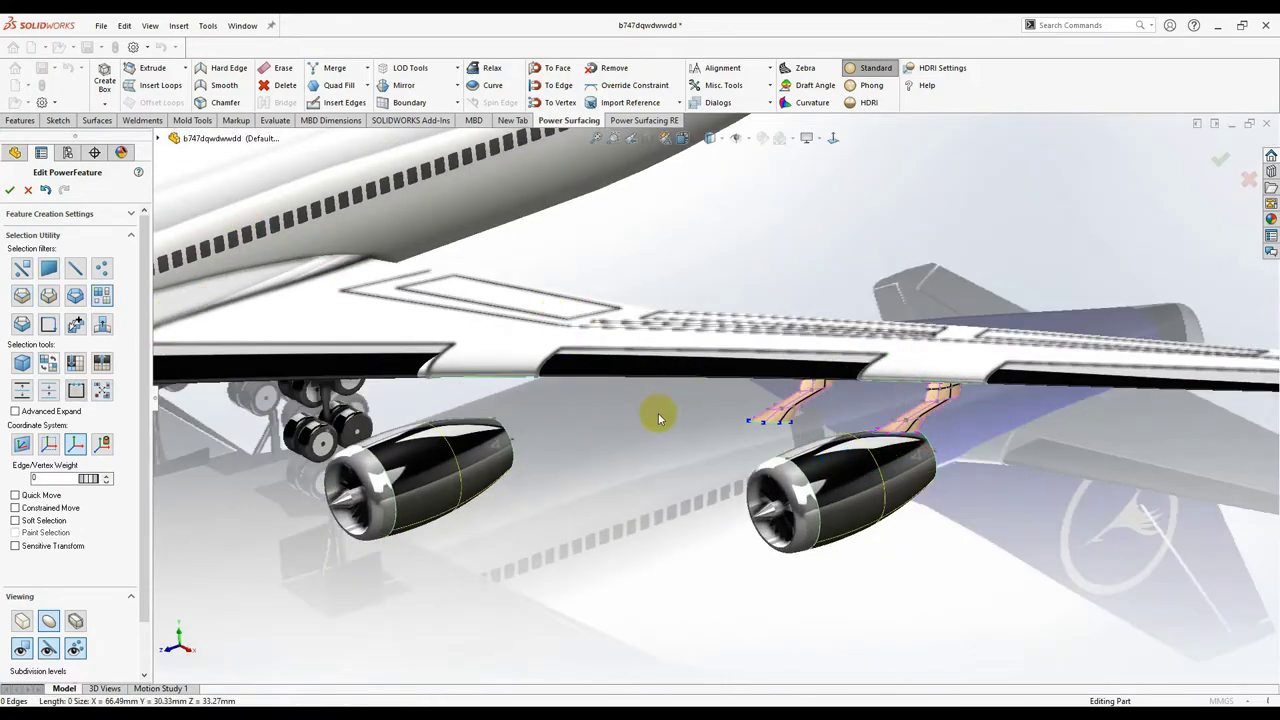
# Step: Select the whole pylon copy and move it inboard along the wing to the inner engine
pyautogui.click(789, 420)
pyautogui.moveTo(789, 420); pyautogui.dragTo(769, 534, button='middle')
pyautogui.moveTo(774, 428); pyautogui.dragTo(526, 417)
pyautogui.scroll(-6, 526, 417)
pyautogui.moveTo(526, 417); pyautogui.dragTo(908, 470, button='middle')
# Step: Adjust the pylon copy's position so it bridges the inner engine's nacelle and the wing's underside
pyautogui.scroll(-3, 908, 470)
pyautogui.moveTo(924, 491); pyautogui.dragTo(912, 488)
pyautogui.moveTo(912, 488); pyautogui.dragTo(746, 403, button='middle')
pyautogui.scroll(4, 746, 403)
pyautogui.scroll(-3, 746, 403)
pyautogui.scroll(5, 1040, 472)
pyautogui.moveTo(786, 447); pyautogui.dragTo(493, 358, button='middle')
pyautogui.scroll(-6, 1040, 472)
pyautogui.scroll(-4, 951, 480)
pyautogui.scroll(5, 493, 358)
pyautogui.scroll(-9, 434, 280)
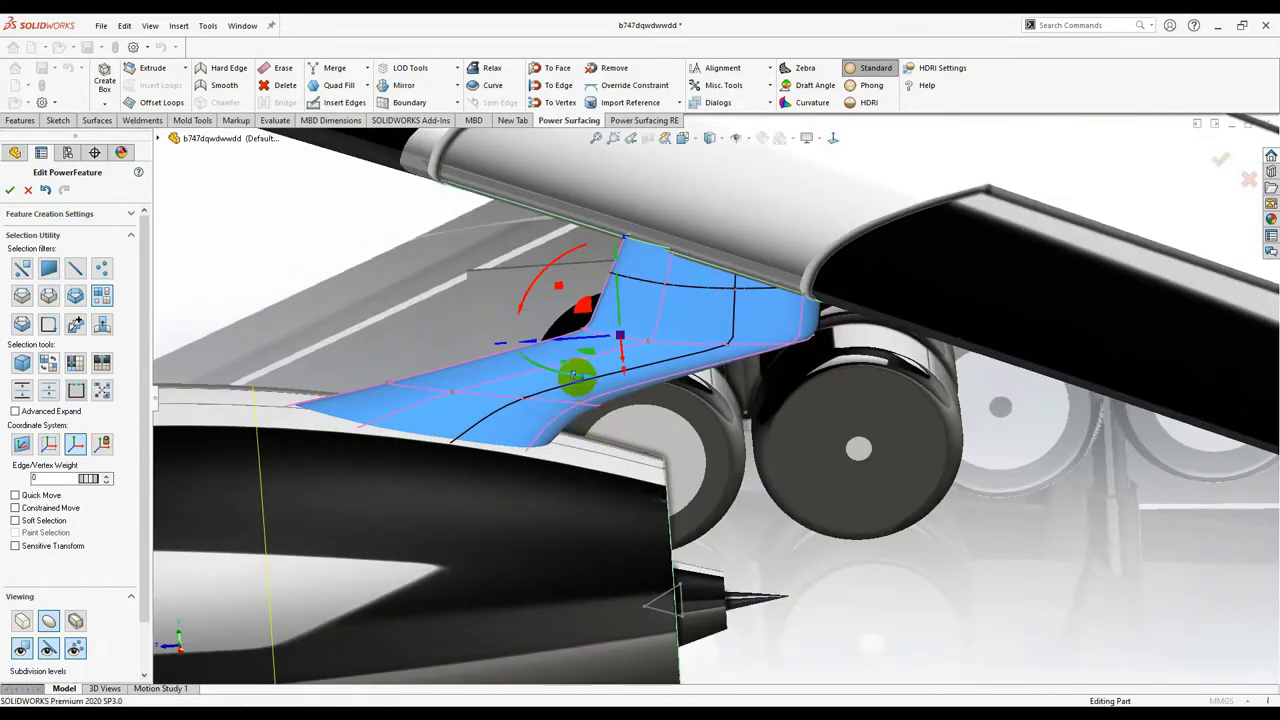
# Step: Lower the pylon copy slightly so its top front corner lines up with the border of the wing's underside face
pyautogui.moveTo(577, 375); pyautogui.dragTo(649, 368, button='middle')
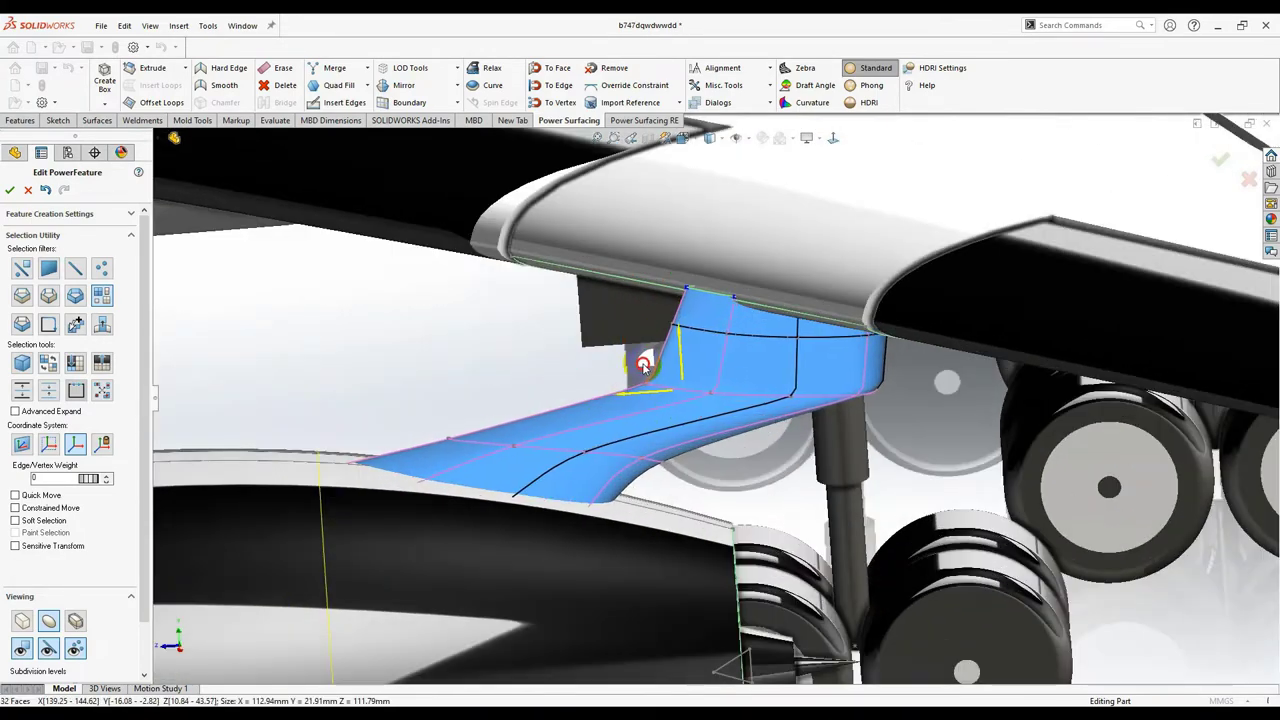
pyautogui.scroll(-4, 738, 316)
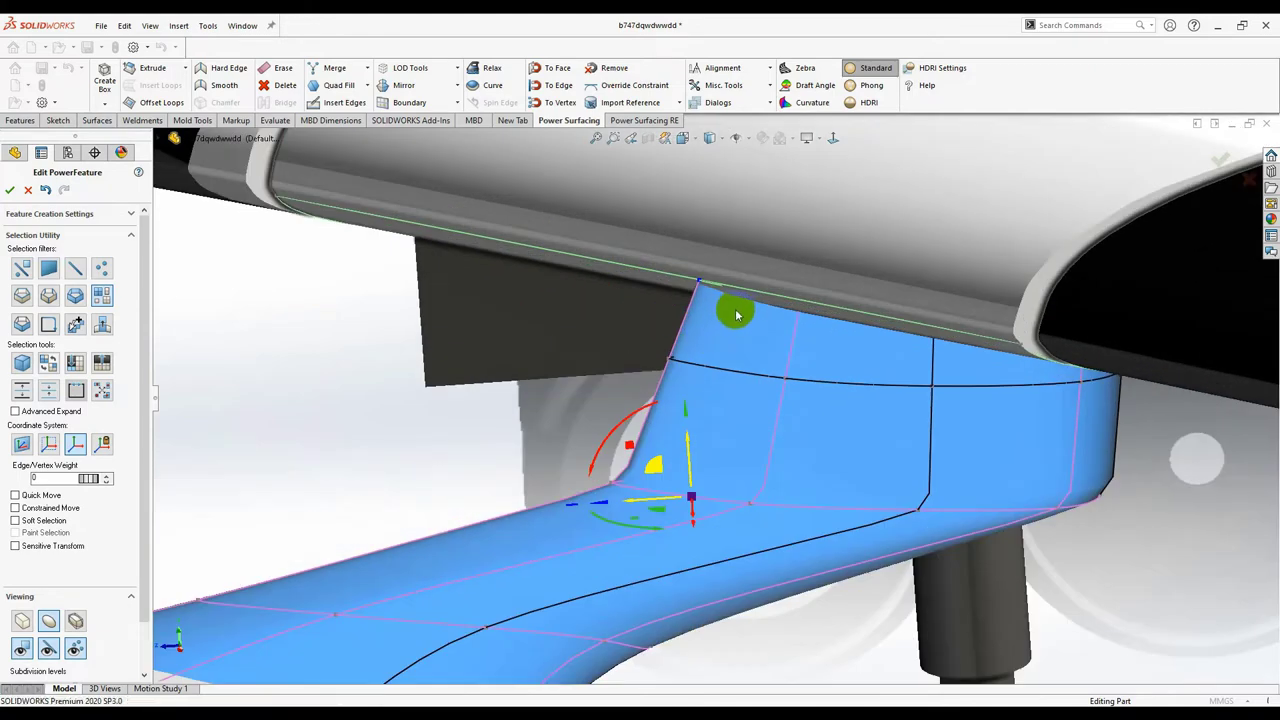
pyautogui.moveTo(737, 314)
pyautogui.mouseDown(button='middle')
pyautogui.moveTo(729, 277)
pyautogui.moveTo(745, 290)
pyautogui.mouseUp(button='middle')
pyautogui.scroll(4, 830, 420)
pyautogui.scroll(-4, 851, 449)
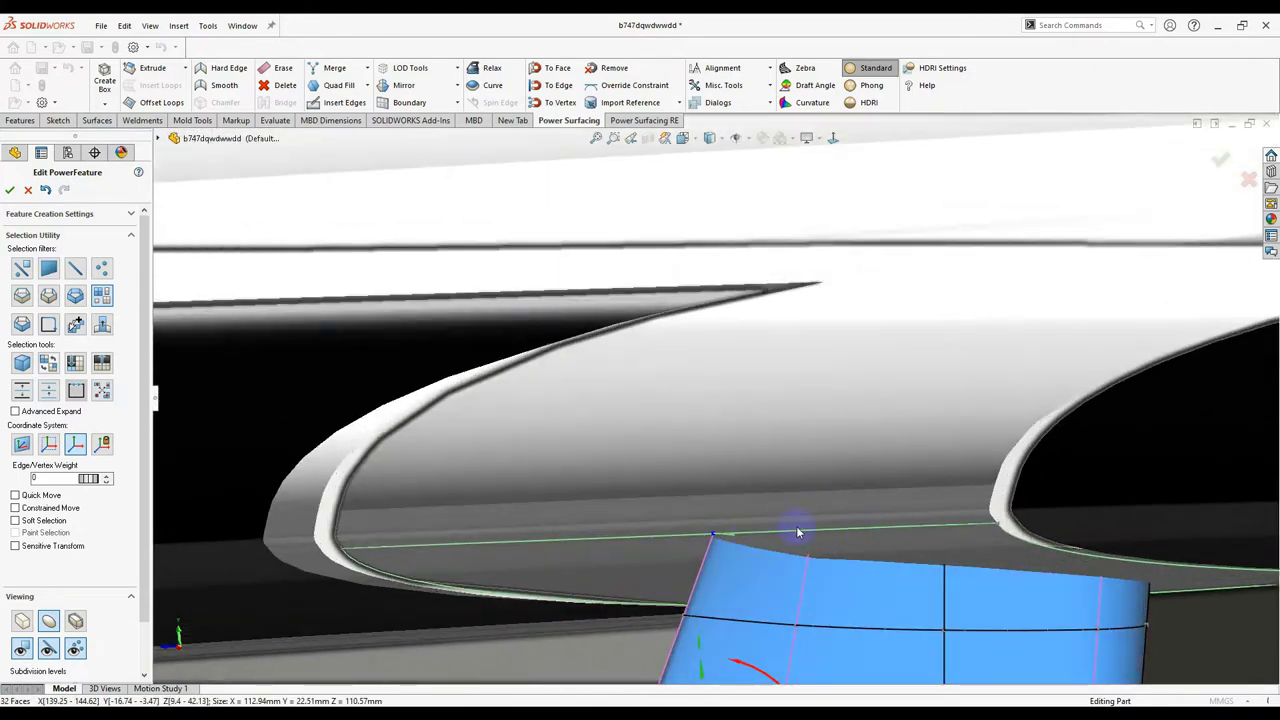
pyautogui.moveTo(692, 530); pyautogui.dragTo(545, 530, button='middle')
pyautogui.scroll(5, 548, 528)
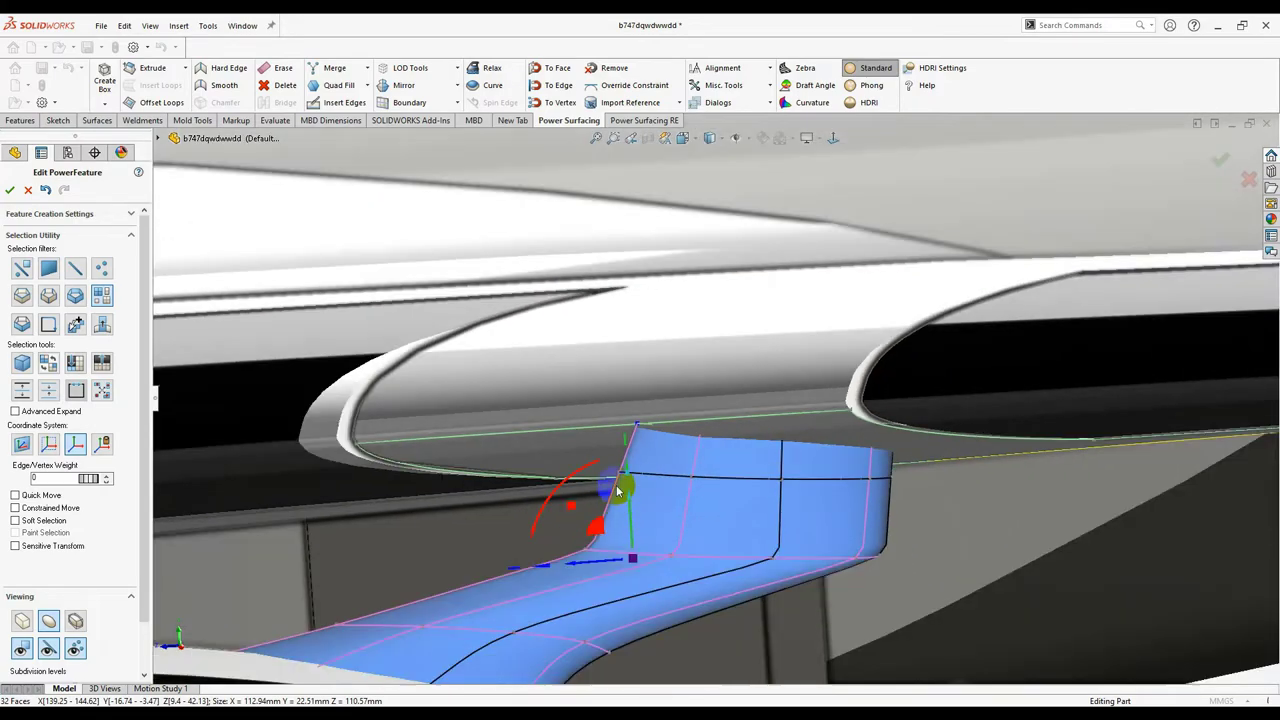
pyautogui.scroll(-4, 657, 426)
pyautogui.moveTo(630, 450); pyautogui.dragTo(622, 481, button='middle')
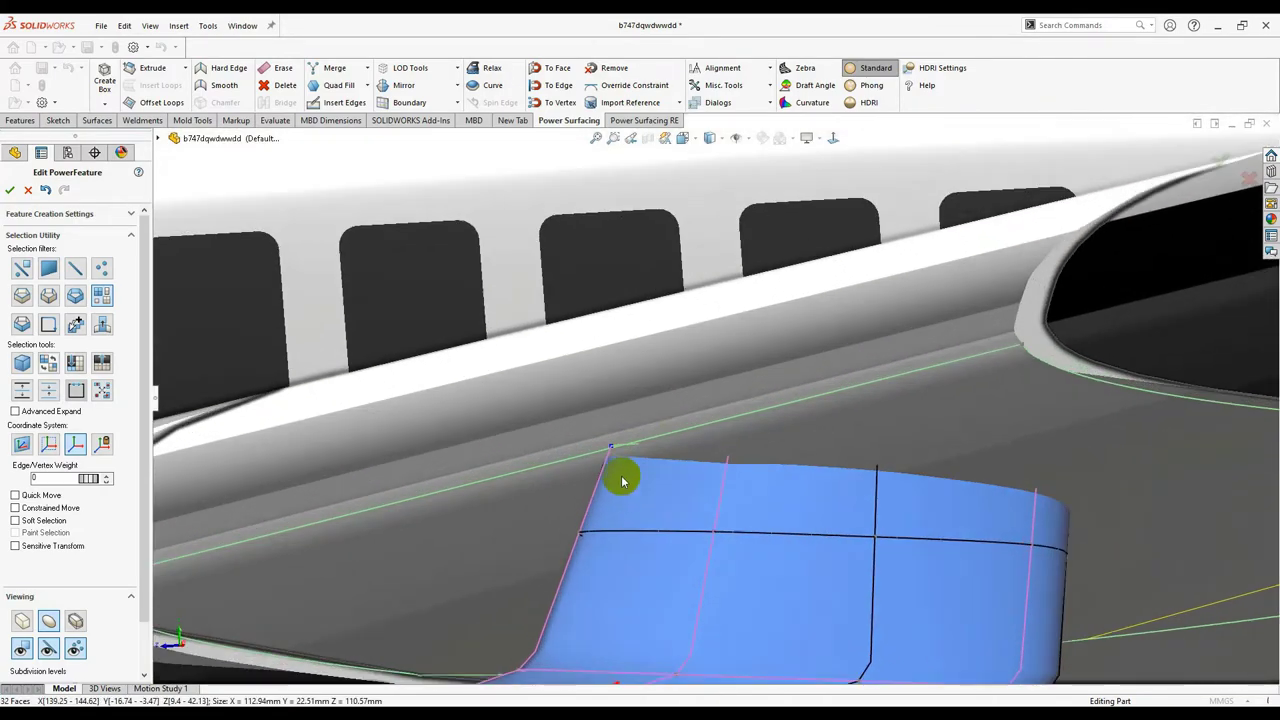
# Step: Shift the whole pylon copy slightly down and aft so its top sits beneath the wing's underside face
pyautogui.moveTo(648, 423); pyautogui.dragTo(722, 458, button='middle')
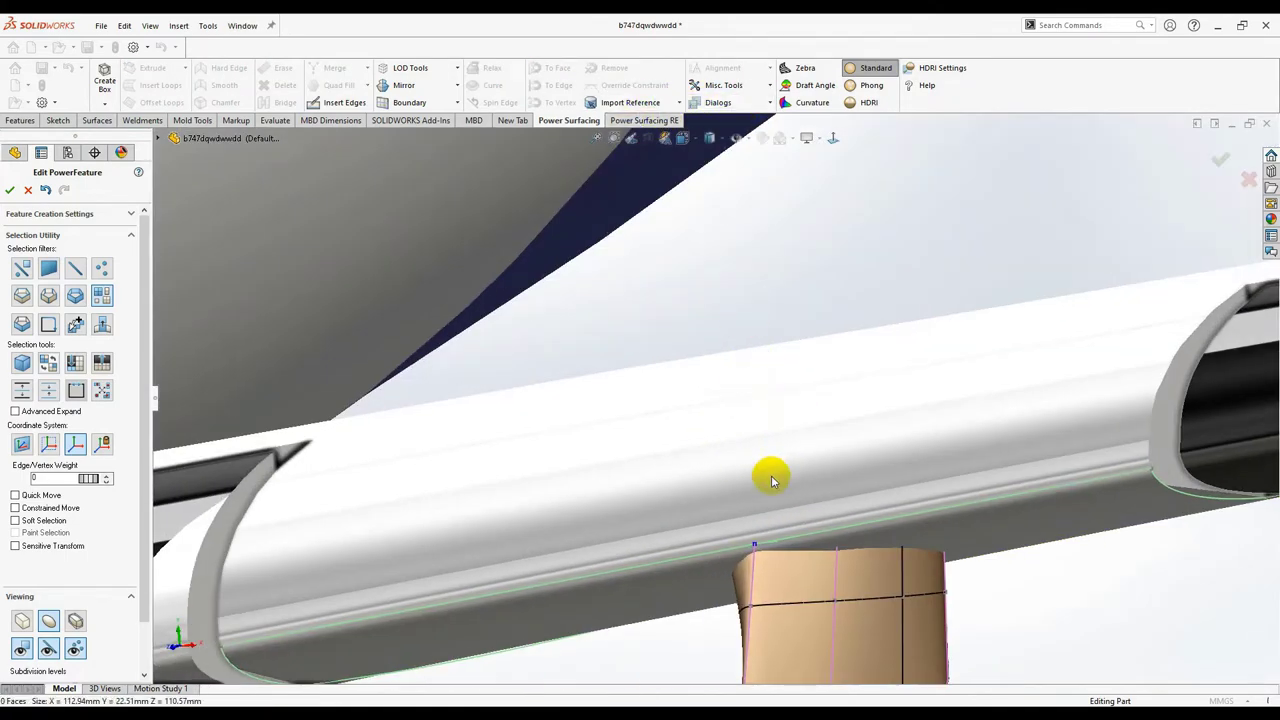
pyautogui.scroll(3, 768, 483)
pyautogui.moveTo(760, 497); pyautogui.dragTo(612, 486, button='middle')
pyautogui.scroll(-6, 612, 486)
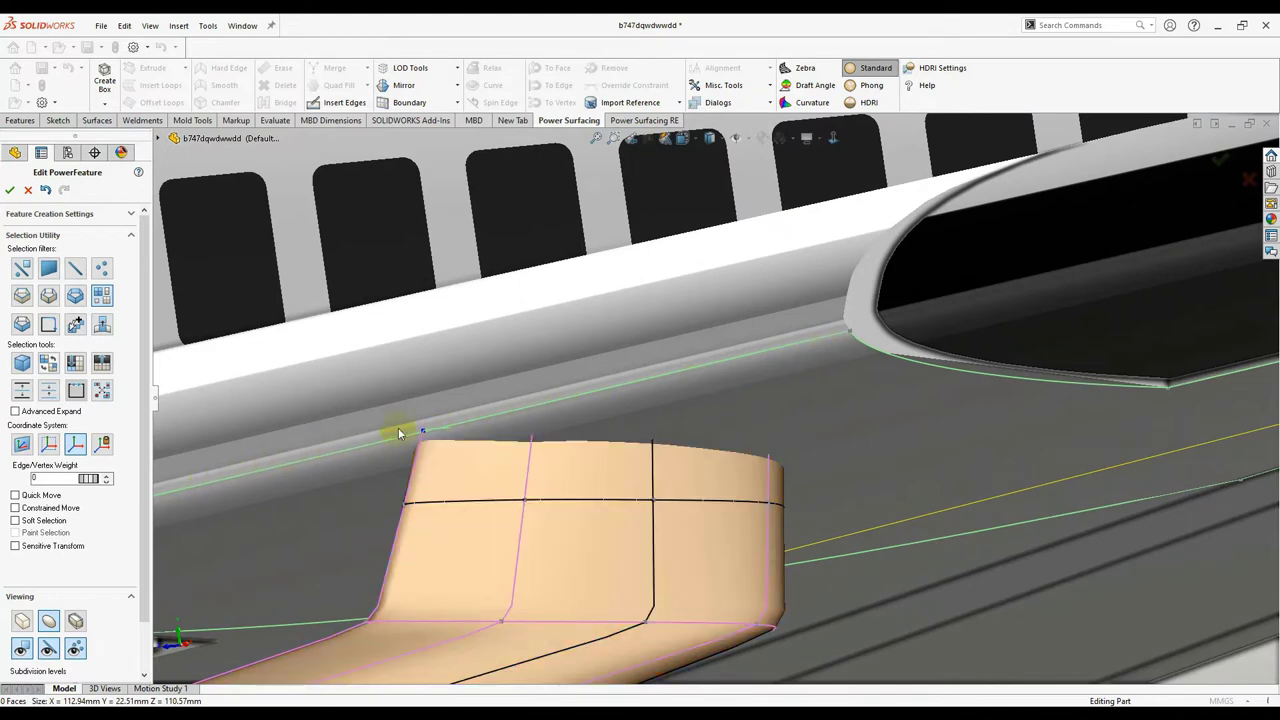
pyautogui.moveTo(808, 342); pyautogui.dragTo(531, 526, button='middle')
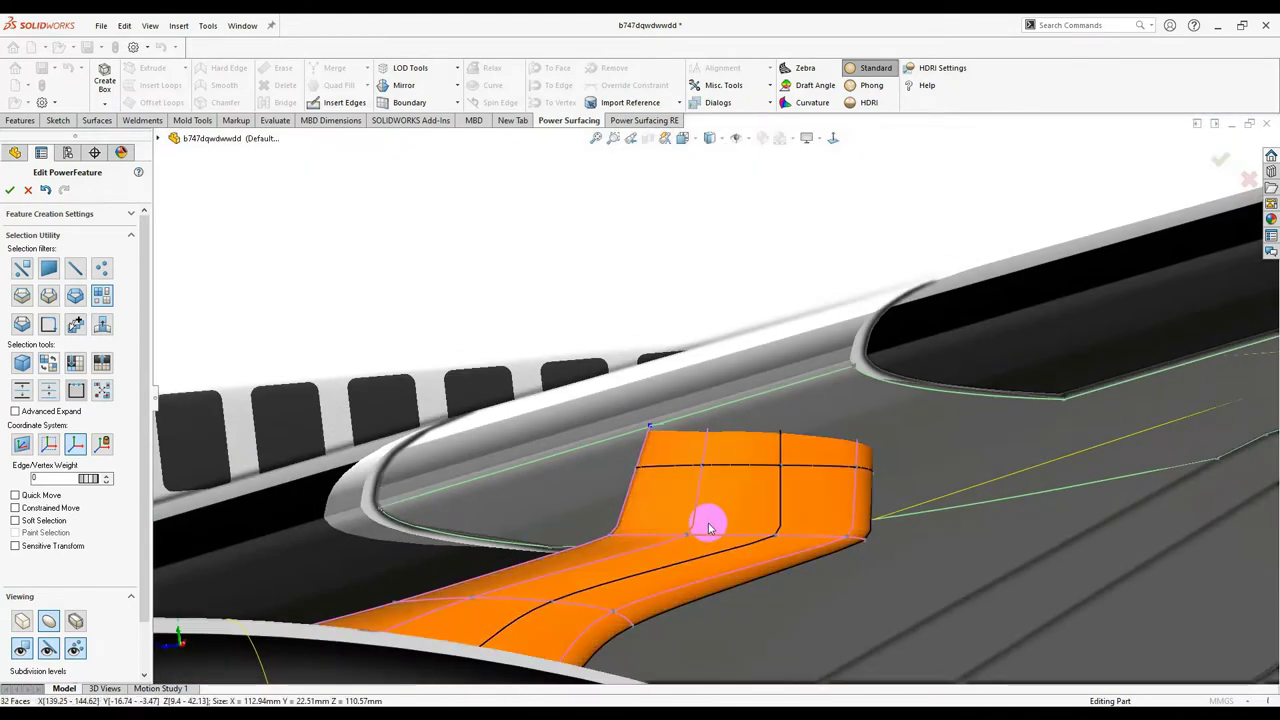
pyautogui.click(676, 531)
pyautogui.moveTo(676, 531); pyautogui.dragTo(671, 563, button='middle')
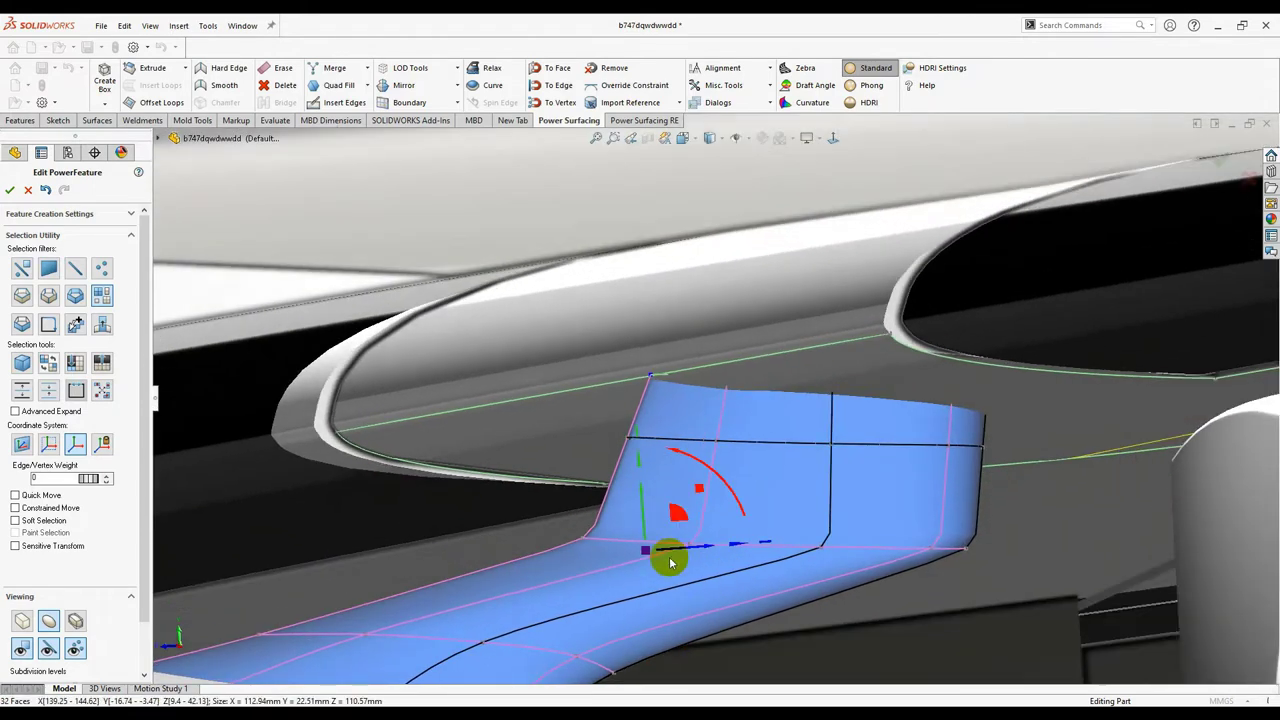
pyautogui.moveTo(680, 515); pyautogui.dragTo(697, 527)
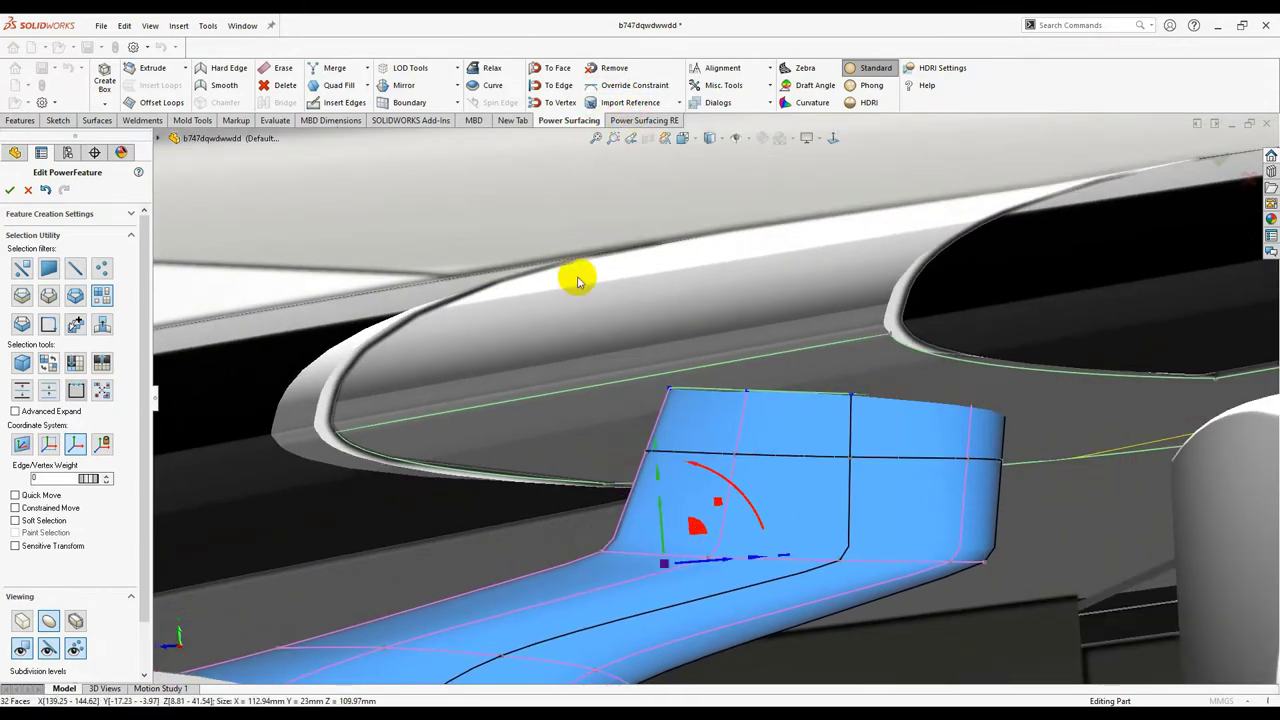
# Step: Constrain the inner pylon's upper edge loop to the wing's underside face
pyautogui.press('s')
pyautogui.click(787, 392)
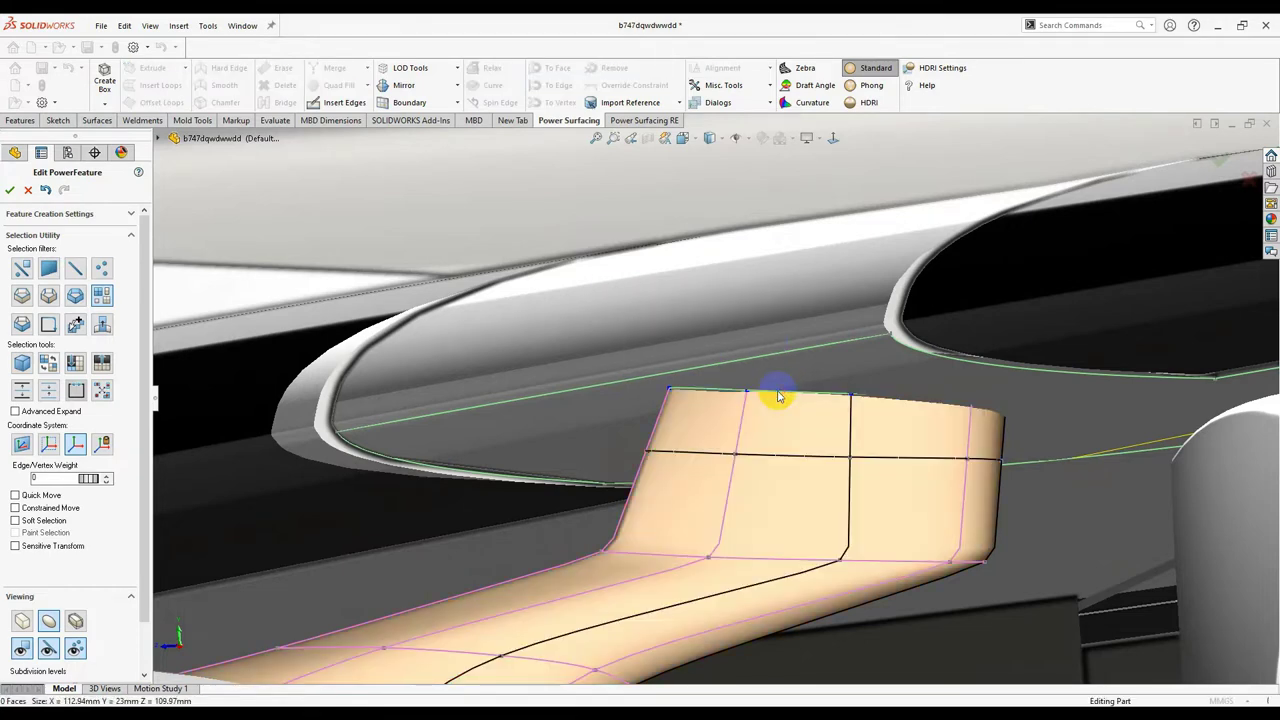
pyautogui.press('s')
pyautogui.click(995, 387)
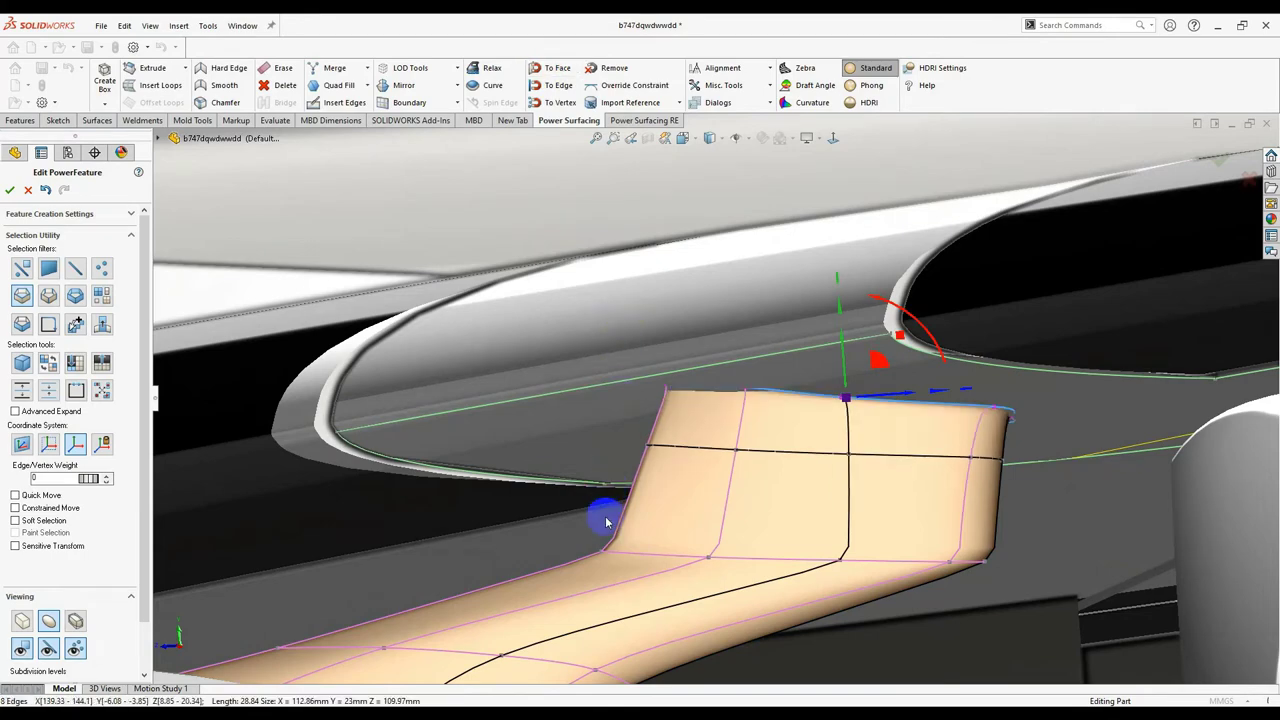
# Step: Show the model in wireframe, constrain the inner pylon's lower edge loop to the inner nacelle face, and return the pylon to smooth display
pyautogui.moveTo(605, 521); pyautogui.dragTo(597, 607, button='middle')
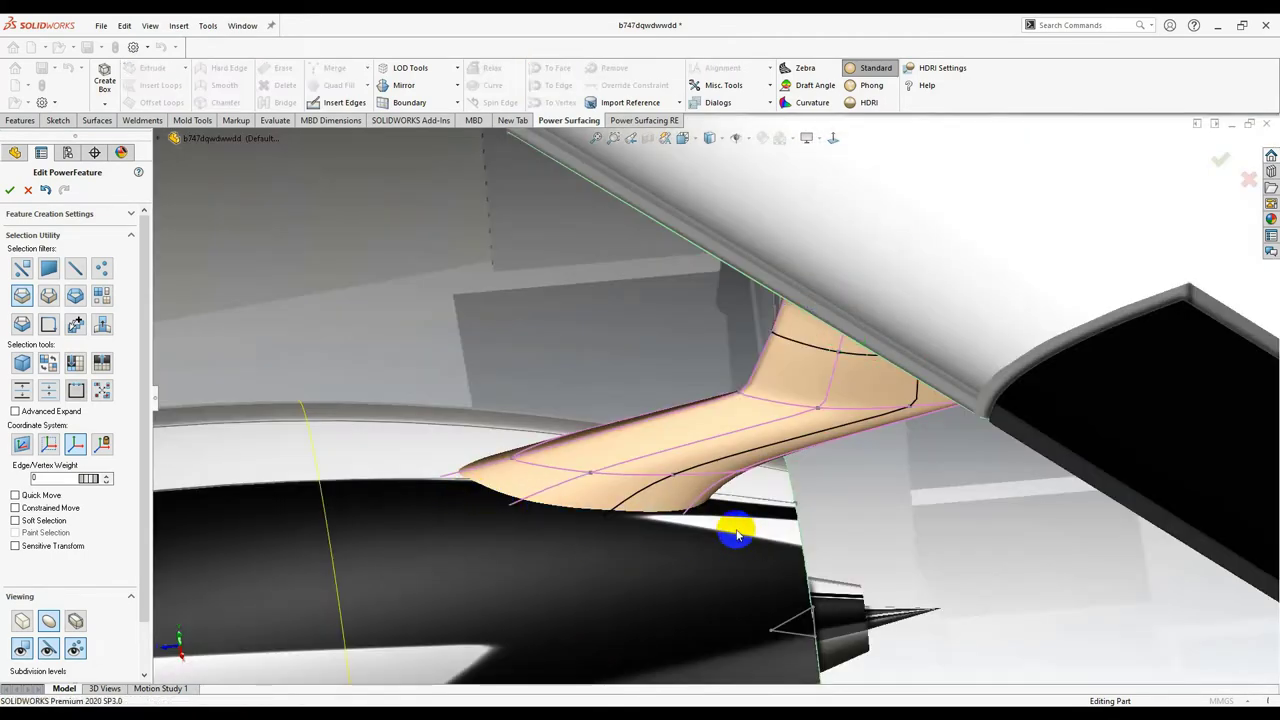
pyautogui.moveTo(736, 535); pyautogui.dragTo(713, 172, button='middle')
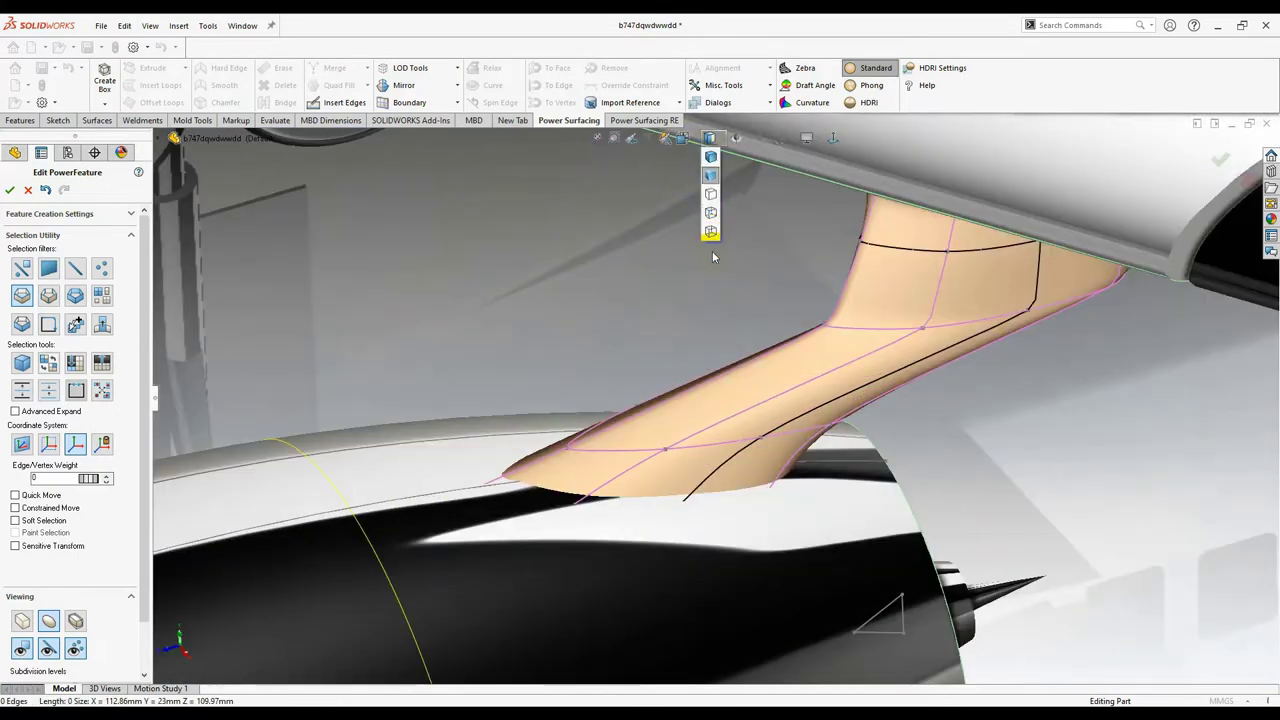
pyautogui.press('Tab')
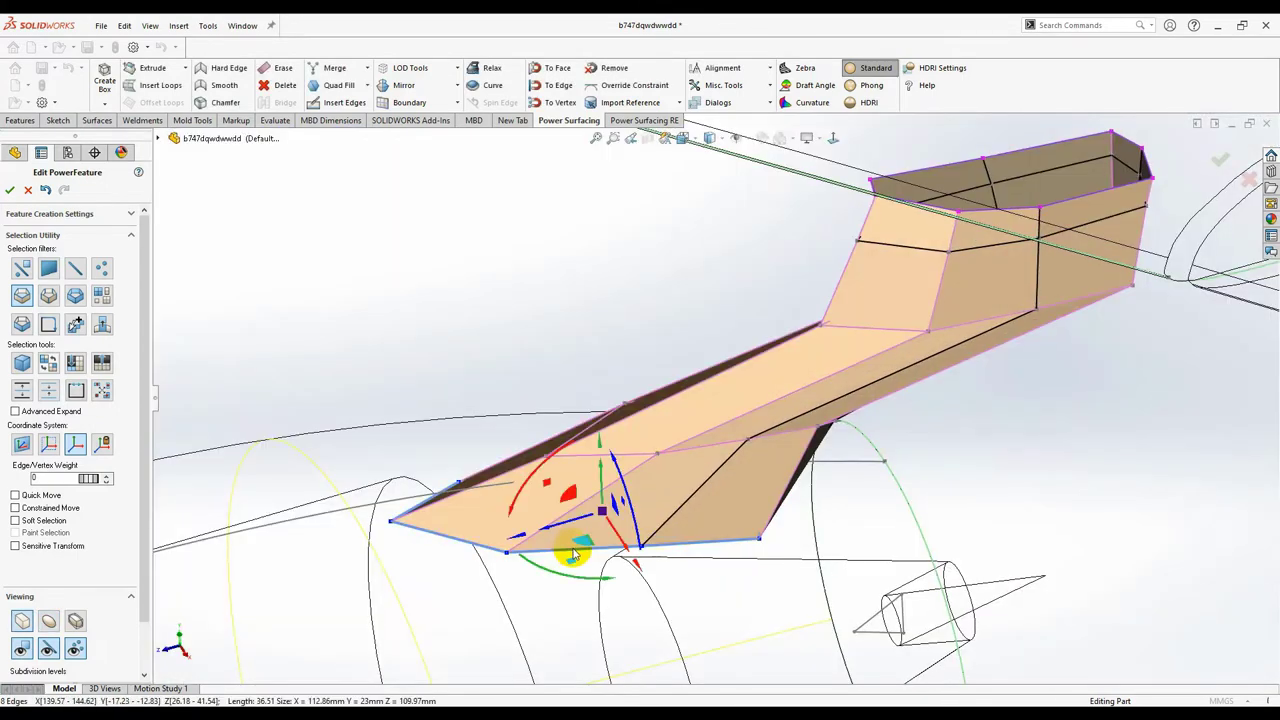
pyautogui.moveTo(567, 514); pyautogui.dragTo(654, 442, button='middle')
pyautogui.click(577, 73)
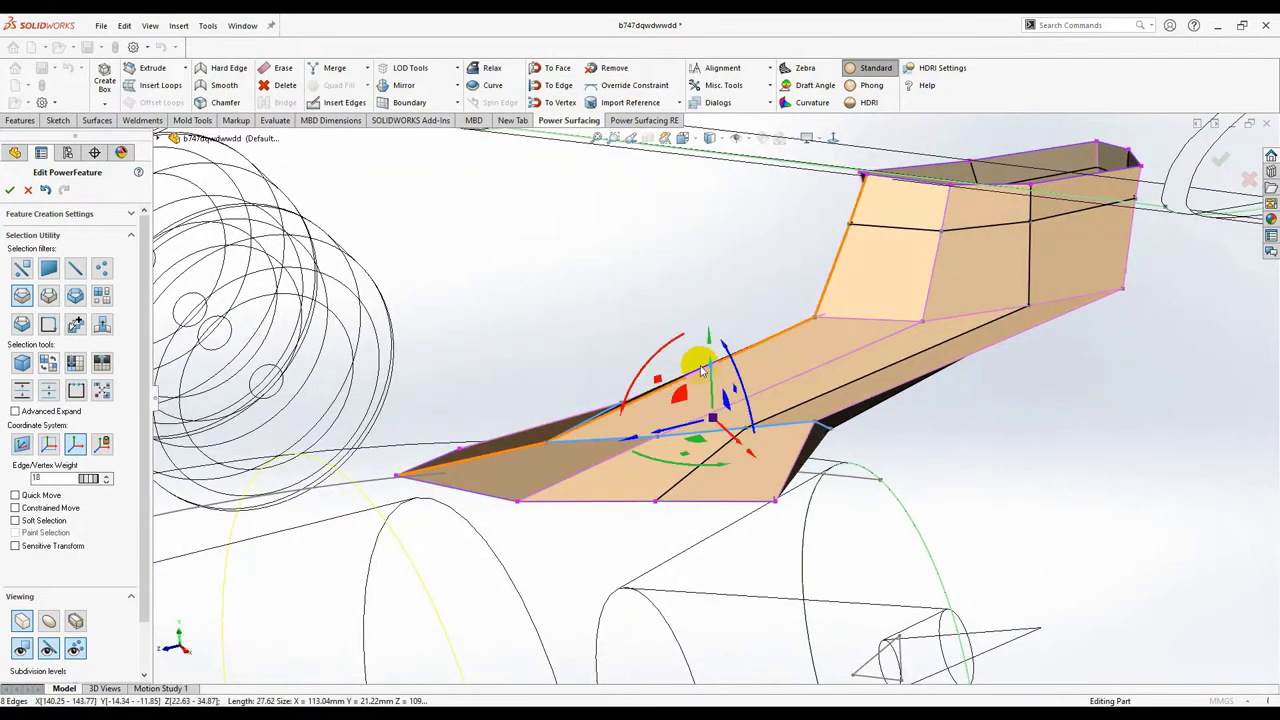
pyautogui.click(763, 217)
pyautogui.click(557, 449)
pyautogui.moveTo(557, 449); pyautogui.dragTo(680, 460, button='middle')
pyautogui.click(49, 621)
# Step: Try to reshape the inner pylon's foot by moving its front and side vertices along the nacelle
pyautogui.click(414, 543)
pyautogui.moveTo(388, 568); pyautogui.dragTo(291, 640)
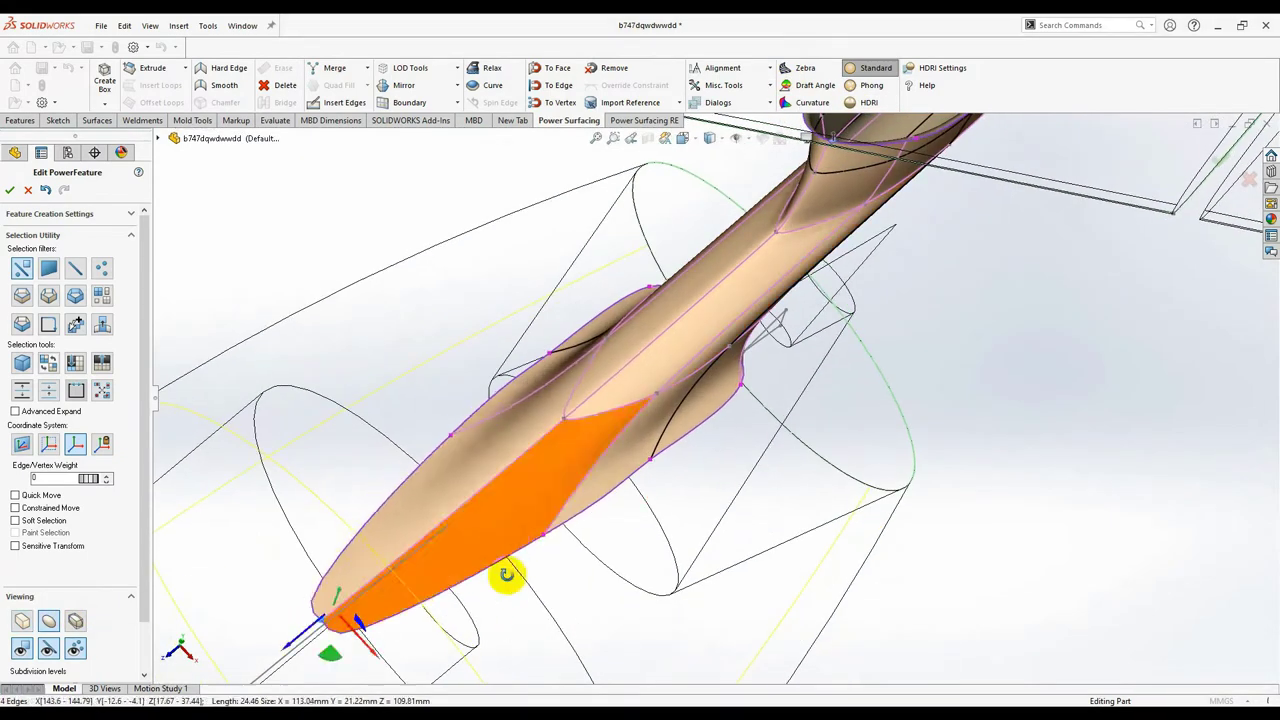
pyautogui.moveTo(507, 574); pyautogui.dragTo(763, 343, button='middle')
pyautogui.click(763, 343)
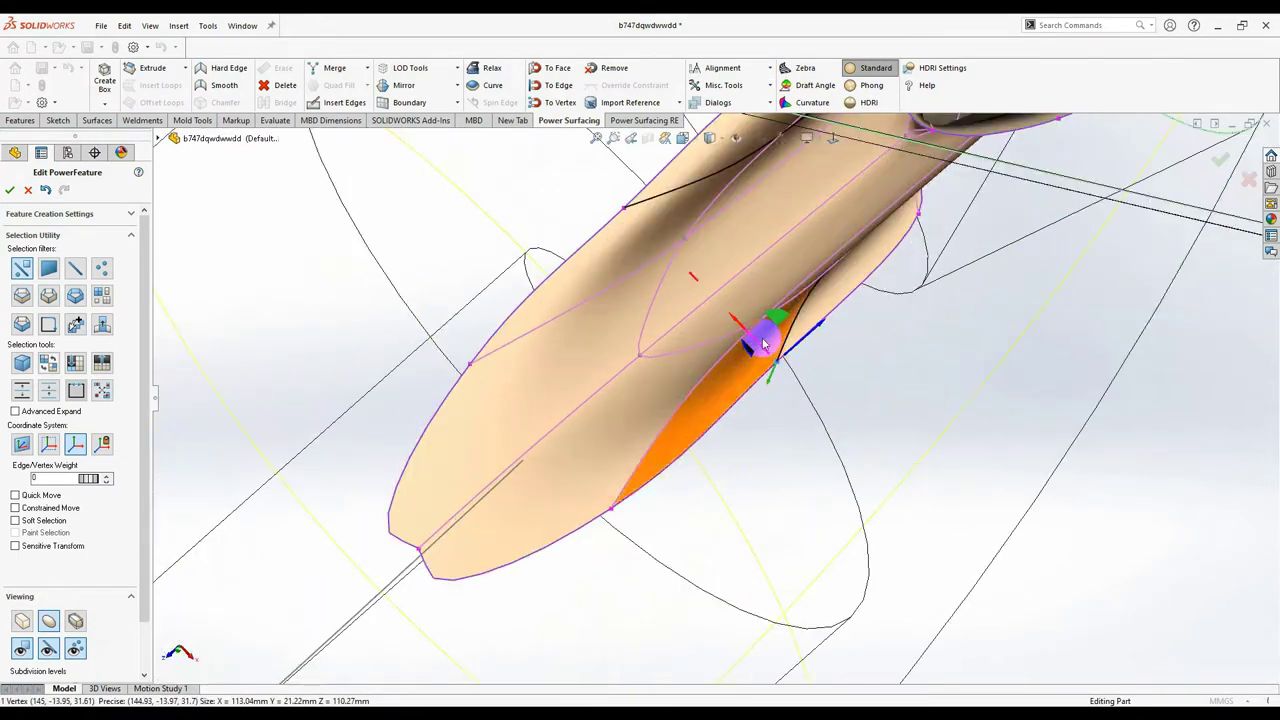
pyautogui.moveTo(763, 343); pyautogui.dragTo(774, 354)
pyautogui.click(626, 209)
pyautogui.moveTo(640, 240); pyautogui.dragTo(735, 325, button='middle')
pyautogui.doubleClick(597, 189)
pyautogui.moveTo(597, 189)
pyautogui.mouseDown(button='middle')
pyautogui.moveTo(627, 233)
pyautogui.moveTo(757, 251)
pyautogui.moveTo(829, 229)
pyautogui.moveTo(811, 306)
pyautogui.moveTo(757, 257)
pyautogui.mouseUp(button='middle')
pyautogui.click(757, 257)
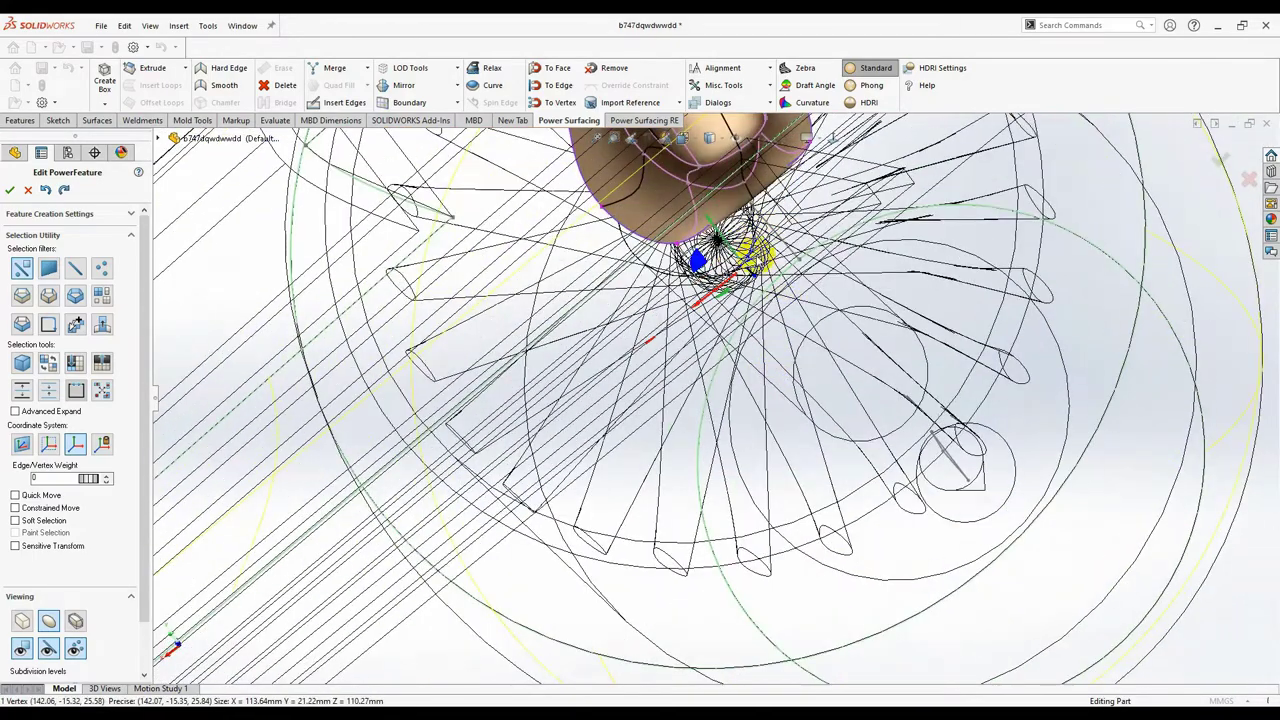
# Step: Set the display back to shaded with edges and accept the PowerFeature edit
pyautogui.click(74, 621)
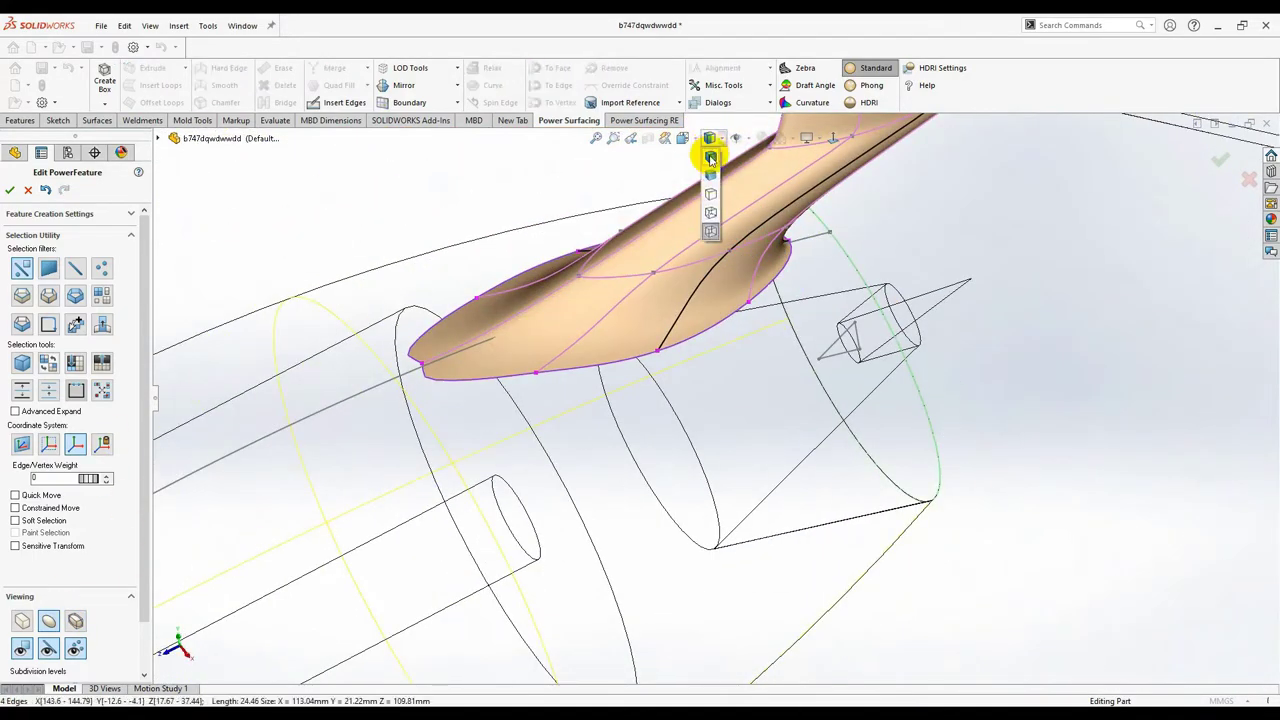
pyautogui.moveTo(838, 344)
pyautogui.mouseDown(button='middle')
pyautogui.moveTo(857, 388)
pyautogui.moveTo(871, 343)
pyautogui.moveTo(851, 283)
pyautogui.moveTo(811, 271)
pyautogui.moveTo(1150, 195)
pyautogui.mouseUp(button='middle')
pyautogui.click(1212, 163)
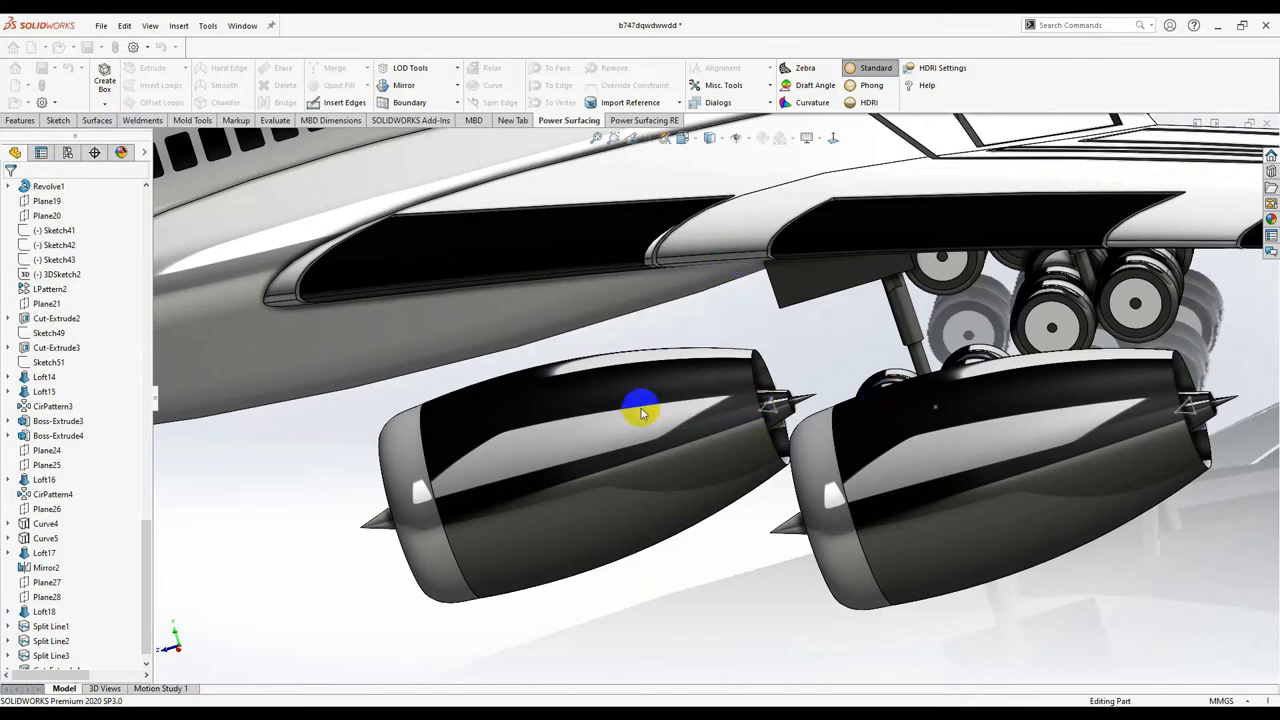
# Step: Switch the model's display style to shaded without edges
pyautogui.moveTo(642, 412); pyautogui.dragTo(611, 416, button='middle')
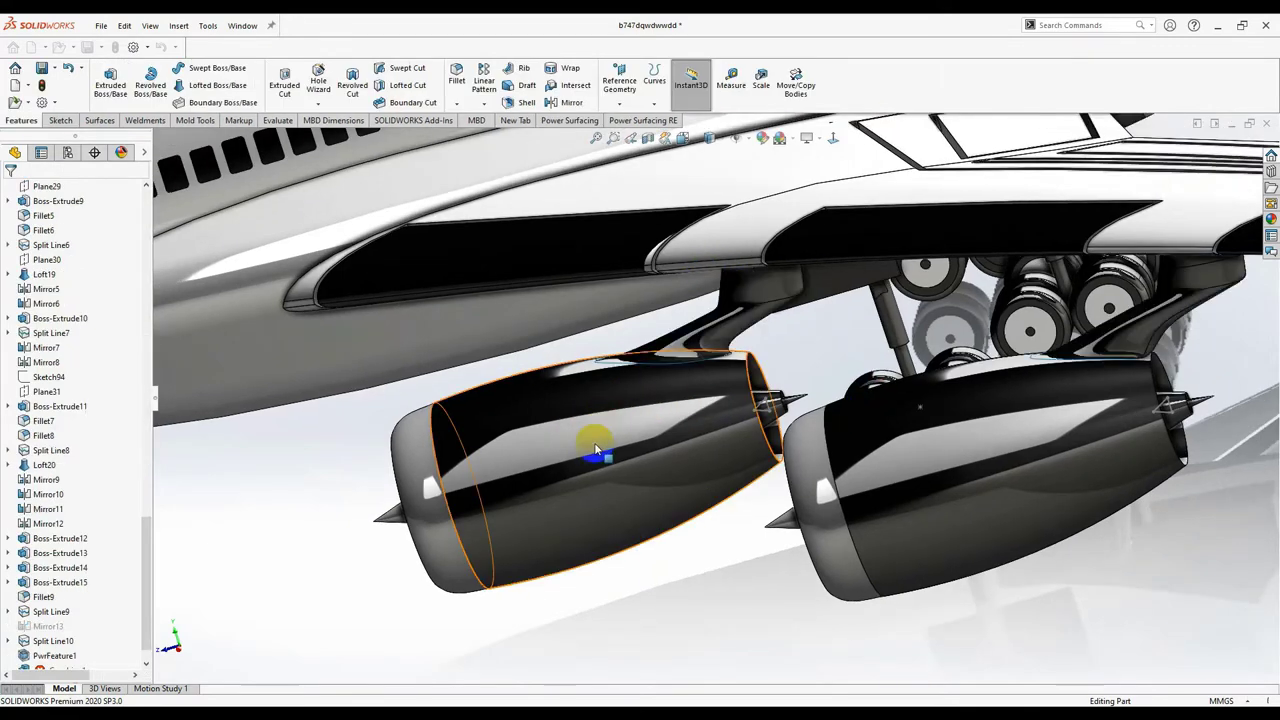
pyautogui.moveTo(594, 443); pyautogui.dragTo(990, 390, button='middle')
pyautogui.scroll(-1, 963, 332)
pyautogui.moveTo(962, 332); pyautogui.dragTo(931, 334, button='middle')
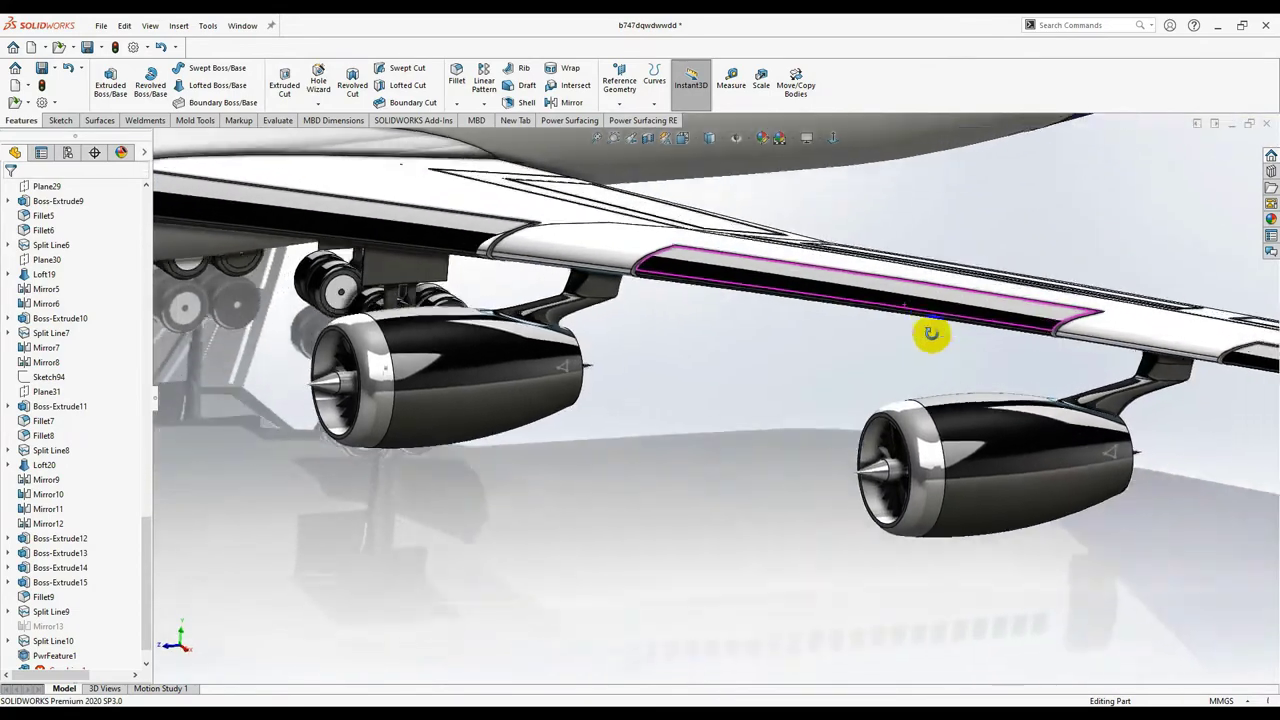
pyautogui.scroll(-2, 1141, 393)
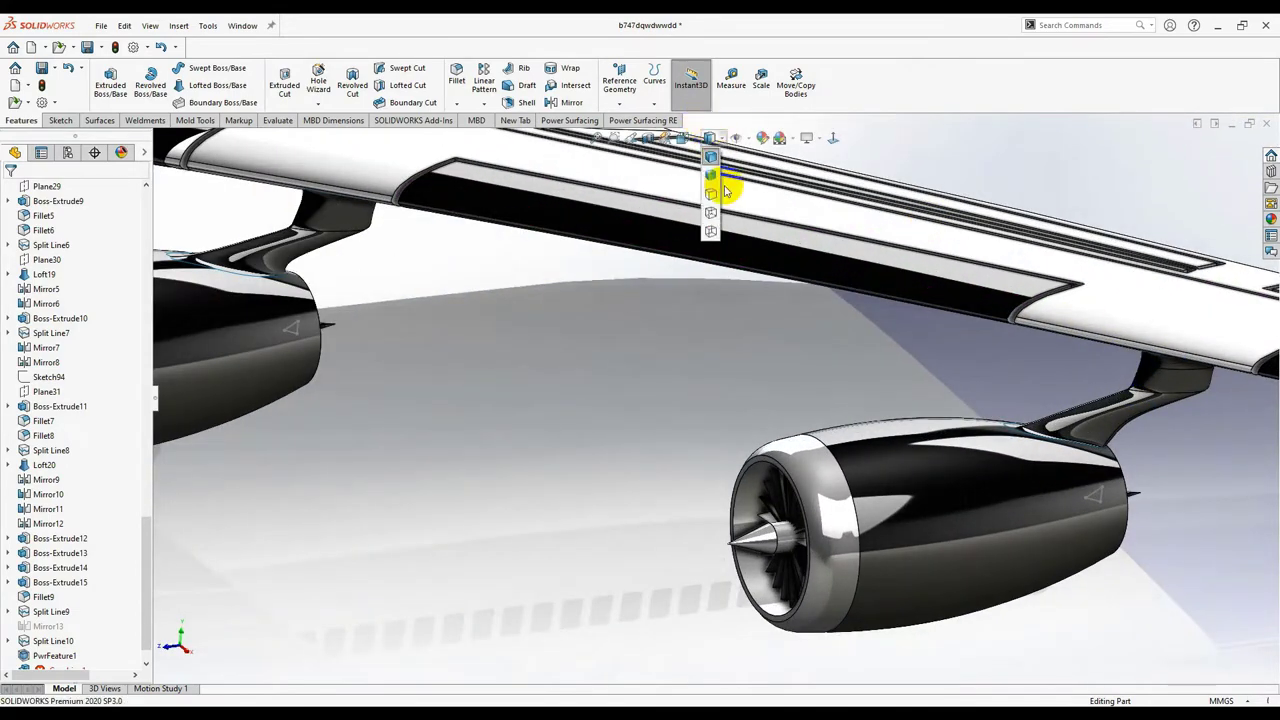
pyautogui.click(711, 176)
# Step: Examine closely how the pylon's foot meets the engine nacelle and how its top meets the wing
pyautogui.moveTo(690, 330); pyautogui.dragTo(748, 548, button='middle')
pyautogui.scroll(-7, 562, 418)
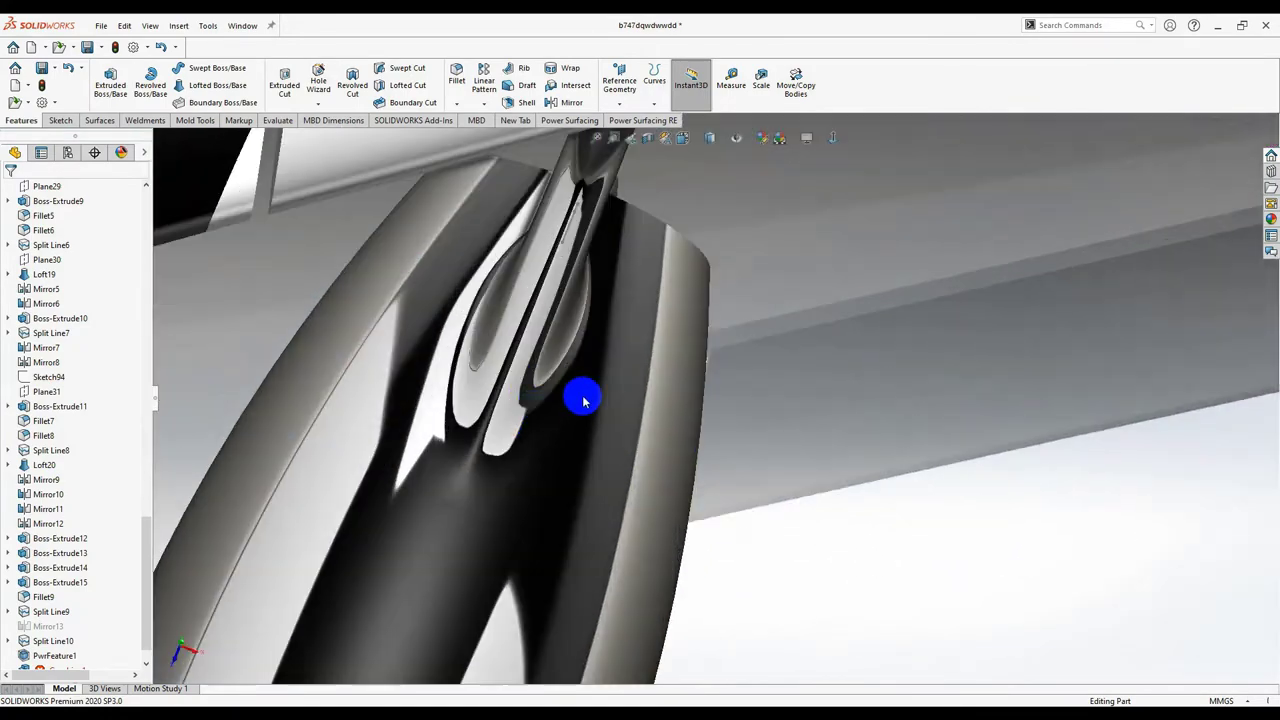
pyautogui.moveTo(702, 390); pyautogui.dragTo(749, 449, button='middle')
pyautogui.scroll(-5, 506, 383)
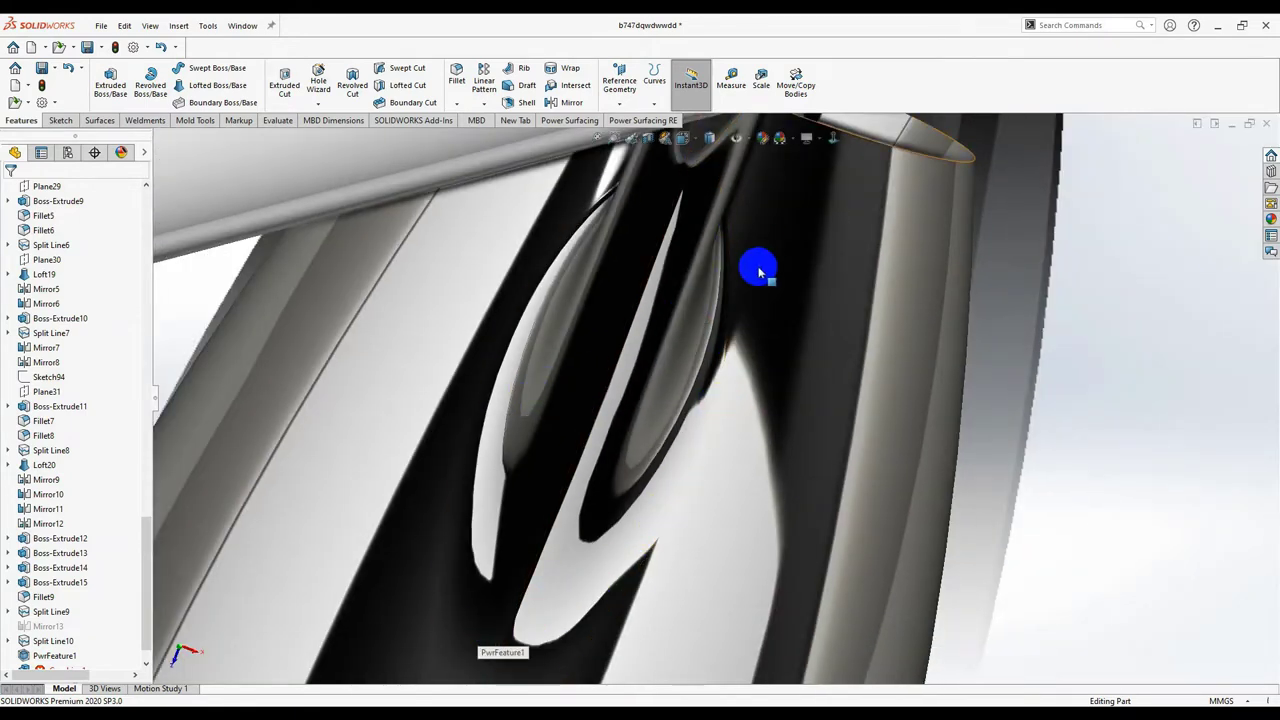
pyautogui.scroll(2, 700, 390)
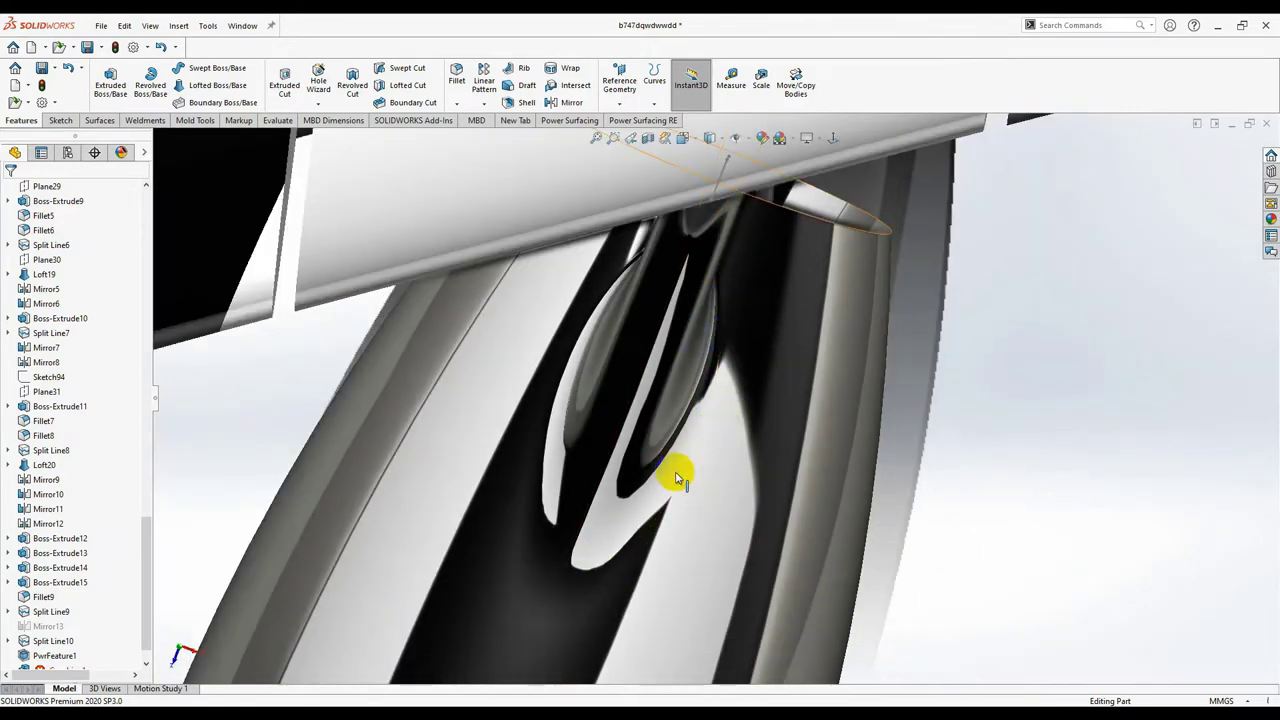
pyautogui.scroll(5, 760, 437)
pyautogui.scroll(-6, 757, 371)
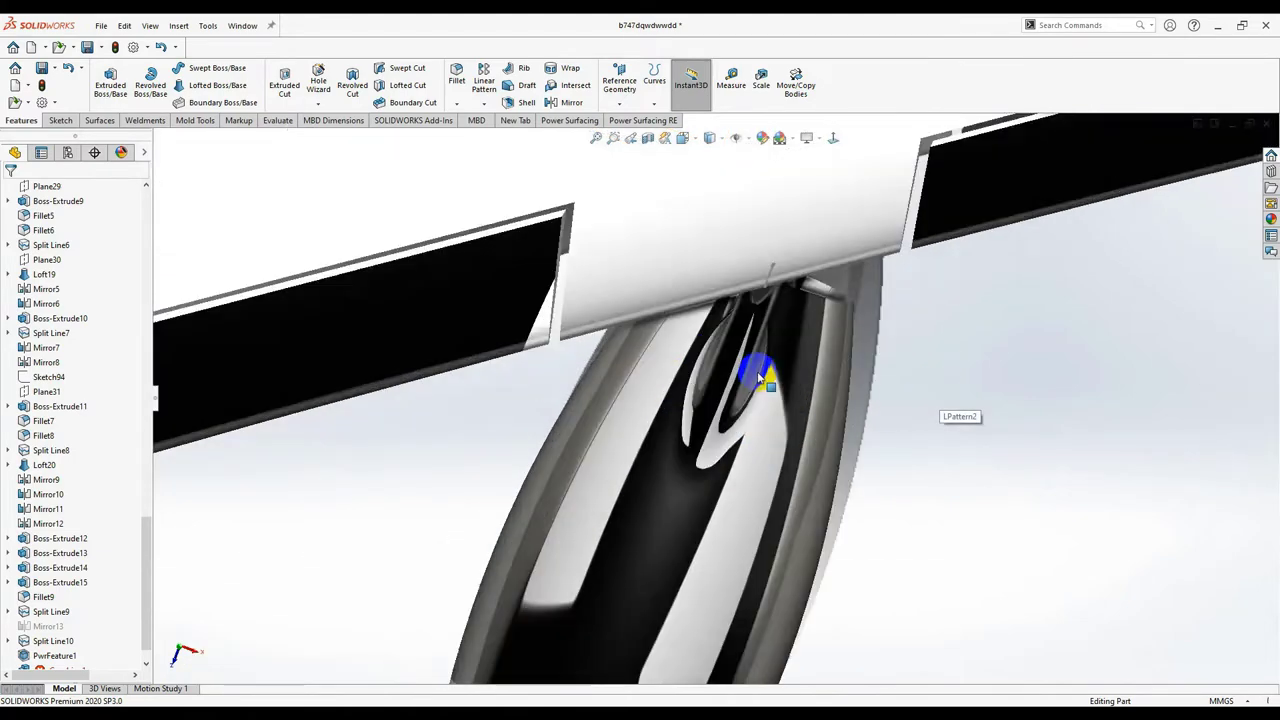
pyautogui.scroll(2, 843, 365)
pyautogui.scroll(5, 1200, 340)
pyautogui.scroll(-8, 1150, 280)
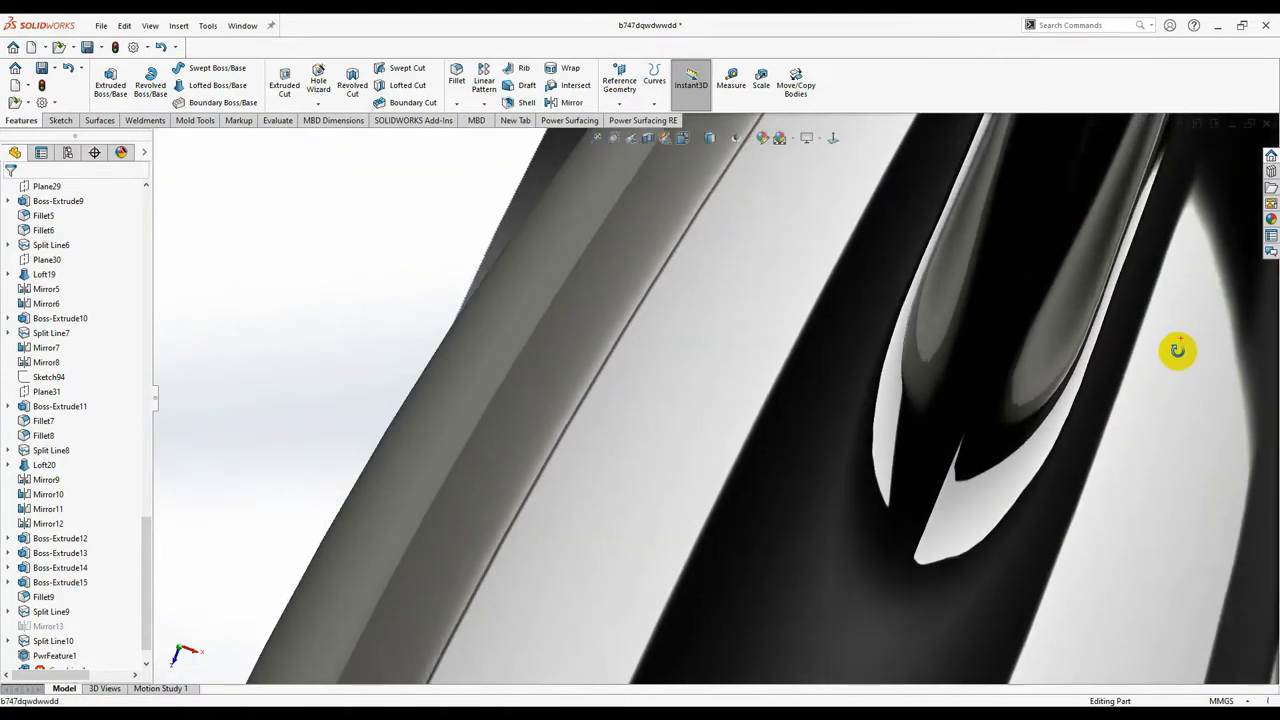
# Step: Examine how the engine pylons join the nacelles and the wing's leading edge, from close up and across both engines
pyautogui.moveTo(1178, 349); pyautogui.dragTo(951, 357, button='middle')
pyautogui.scroll(-2, 912, 338)
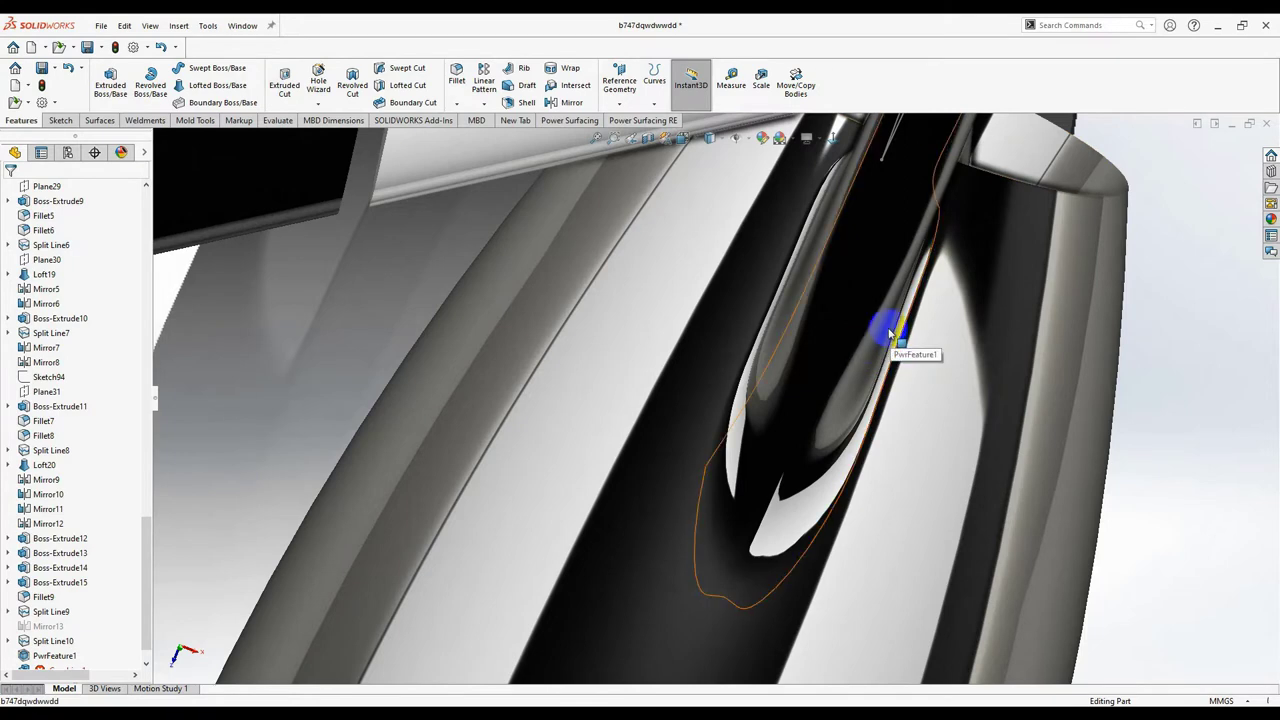
pyautogui.moveTo(955, 354); pyautogui.dragTo(847, 364, button='middle')
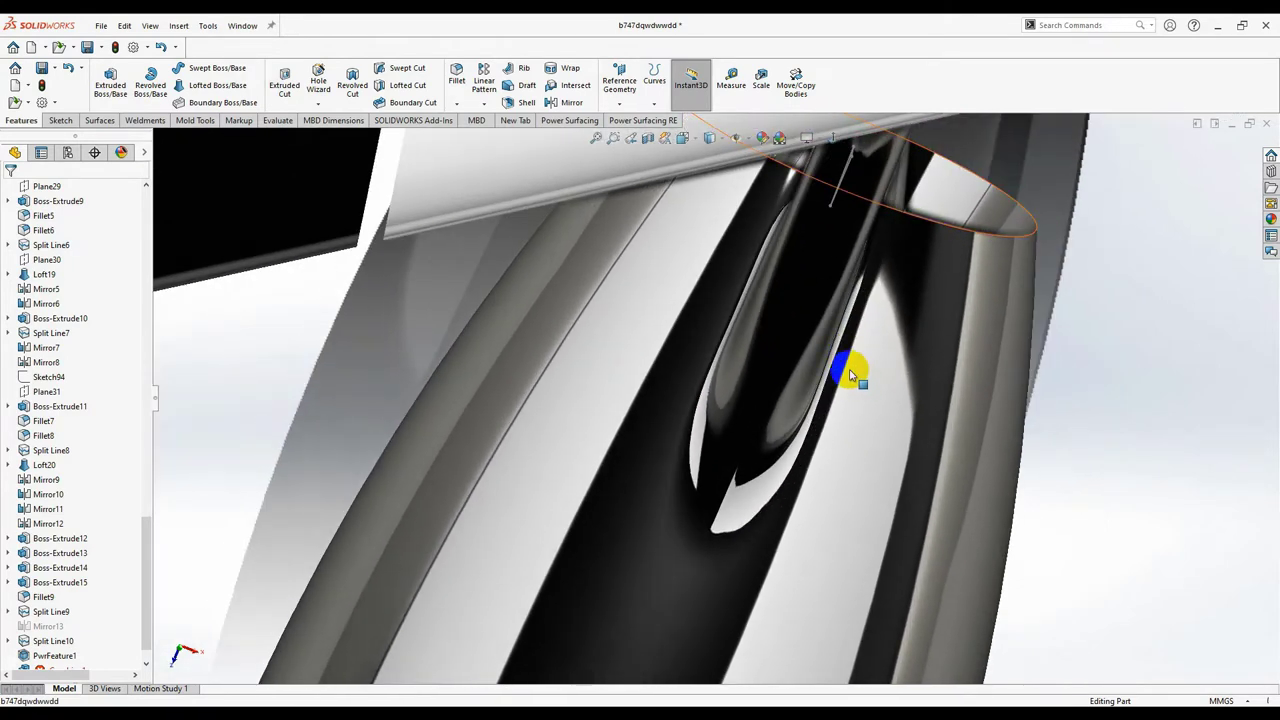
pyautogui.scroll(5, 694, 429)
pyautogui.scroll(-6, 738, 396)
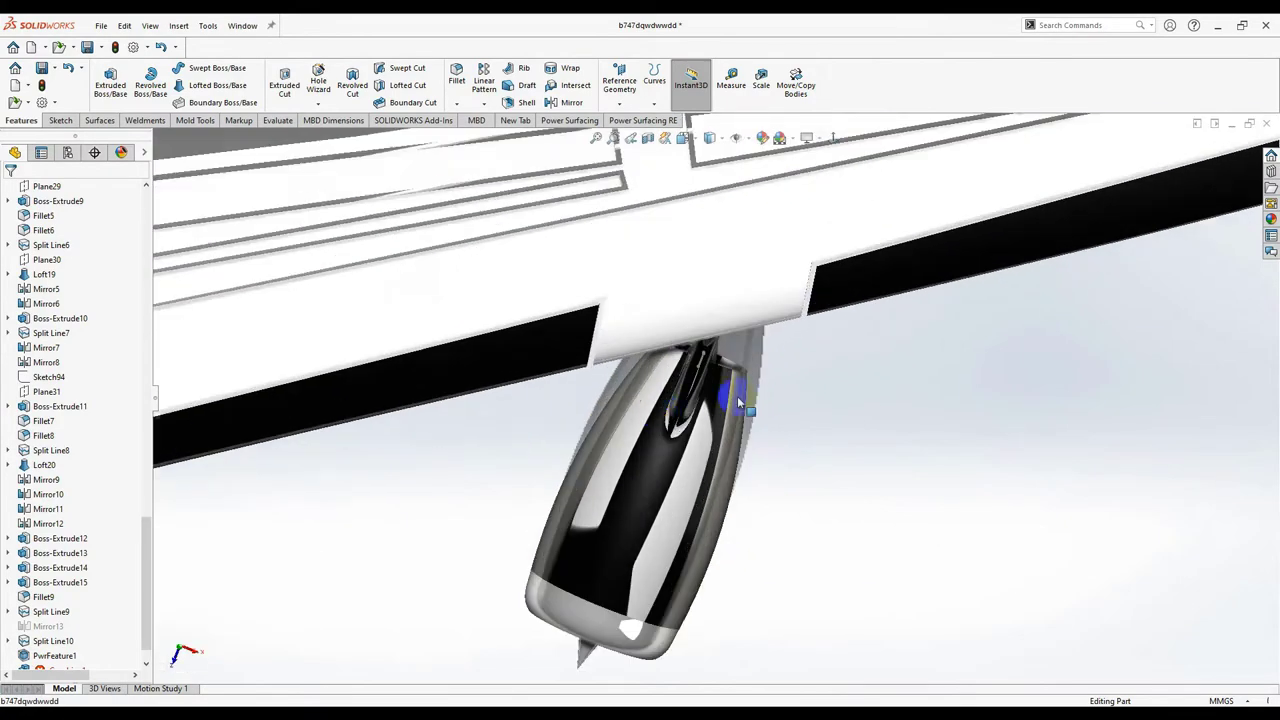
pyautogui.scroll(-4, 743, 398)
pyautogui.moveTo(886, 386); pyautogui.dragTo(899, 347, button='middle')
pyautogui.scroll(6, 899, 347)
pyautogui.scroll(-7, 360, 443)
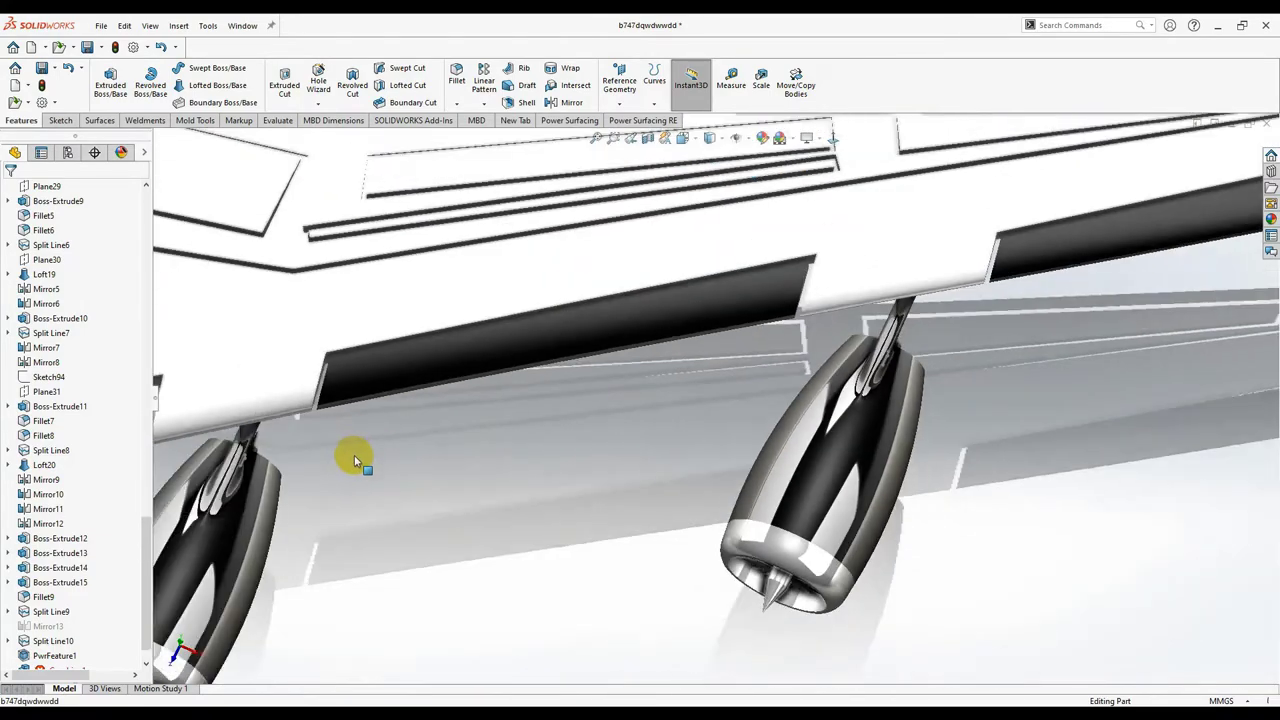
pyautogui.scroll(-3, 654, 468)
pyautogui.moveTo(750, 412); pyautogui.dragTo(757, 297, button='middle')
pyautogui.scroll(4, 798, 308)
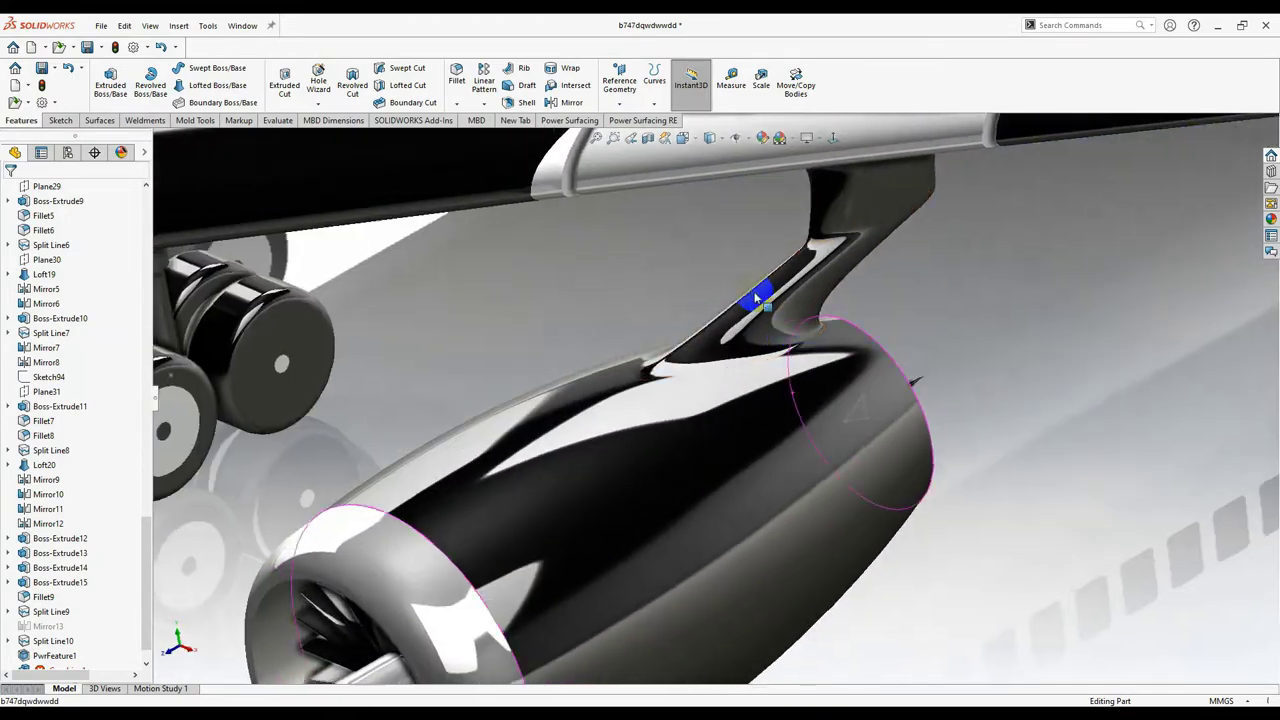
pyautogui.moveTo(835, 368); pyautogui.dragTo(825, 428, button='middle')
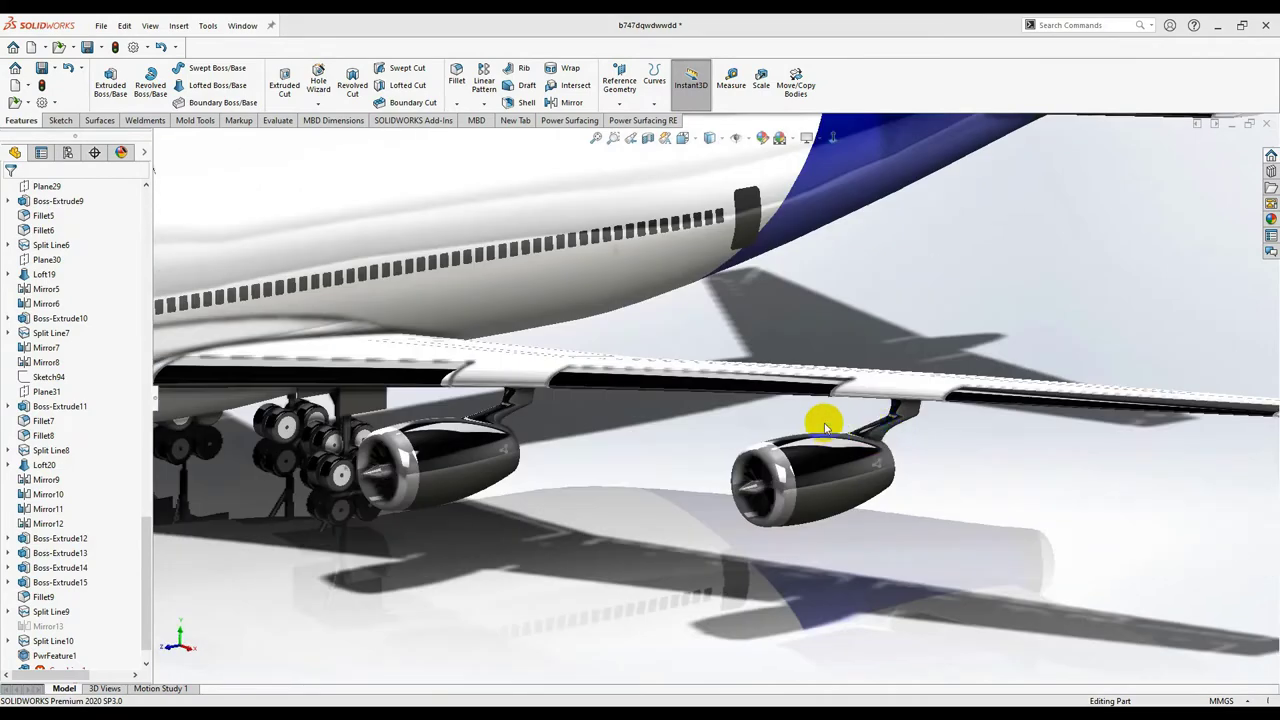
# Step: Reopen the engine pylons' PowerFeature for editing and show its mesh in the smooth display
pyautogui.scroll(-3, 893, 424)
pyautogui.click(886, 414)
pyautogui.rightClick(882, 378)
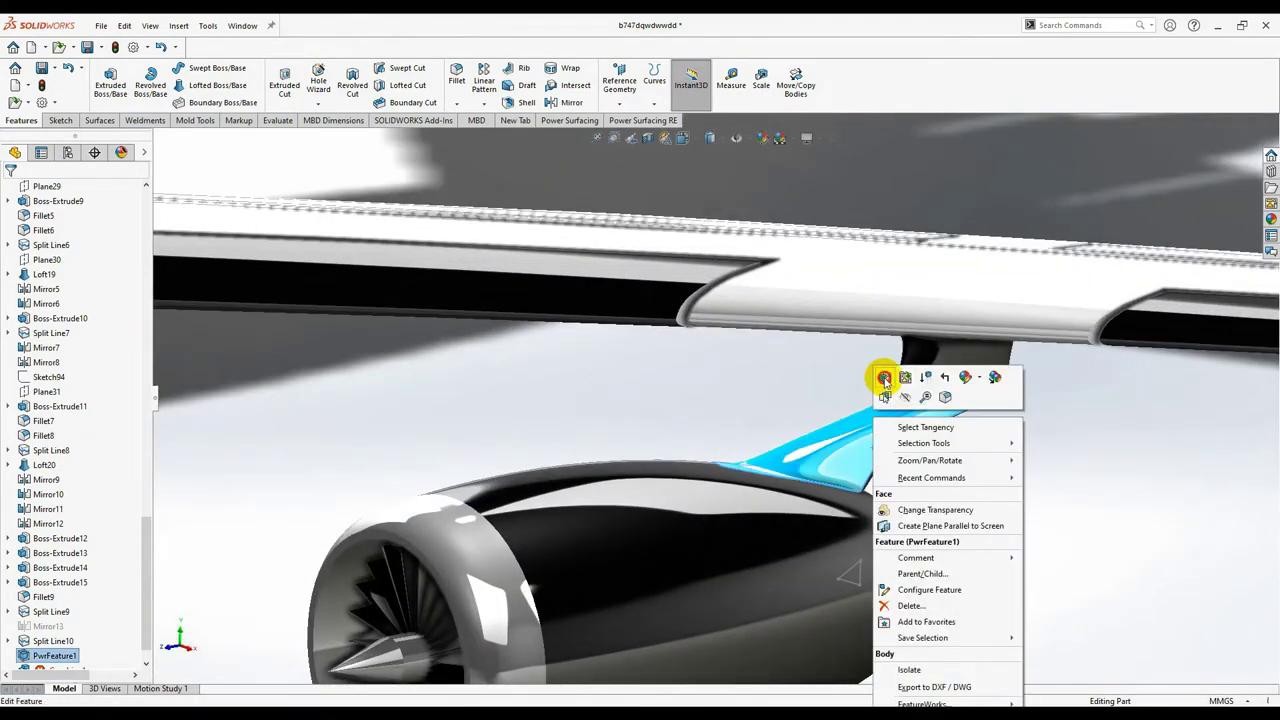
pyautogui.click(884, 379)
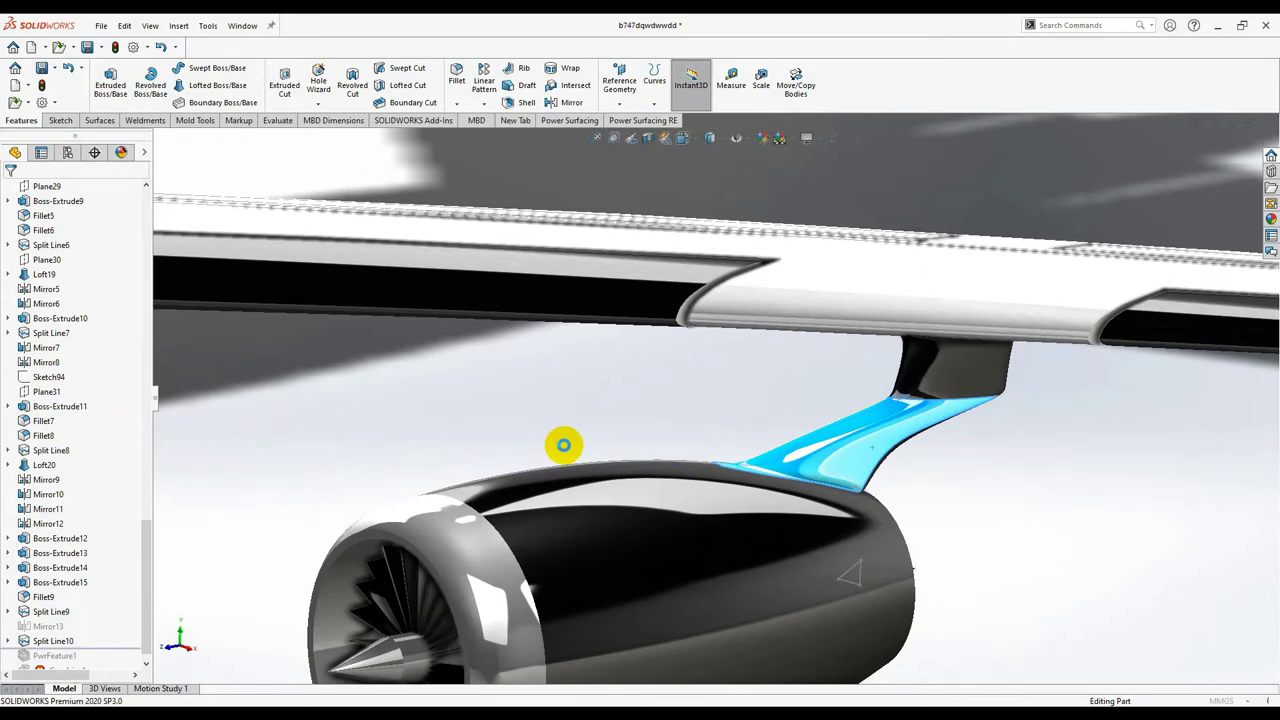
pyautogui.moveTo(888, 450); pyautogui.dragTo(904, 484, button='middle')
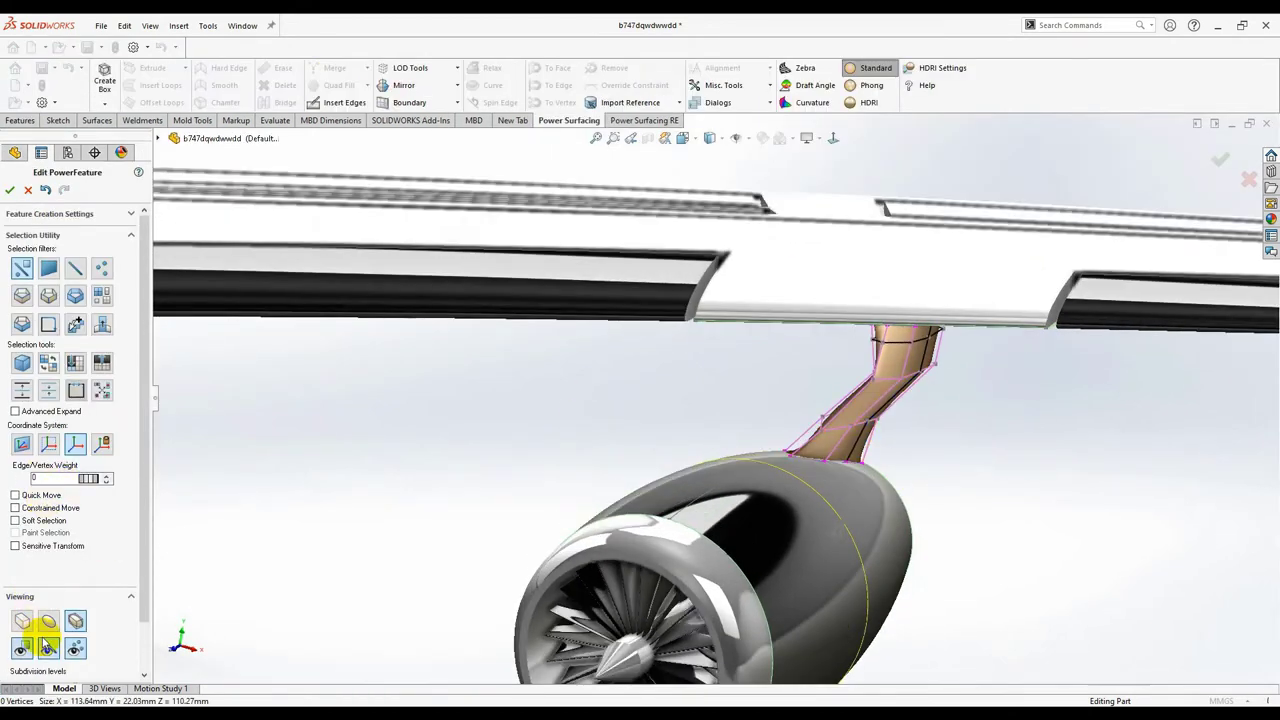
pyautogui.moveTo(935, 387); pyautogui.dragTo(756, 400, button='middle')
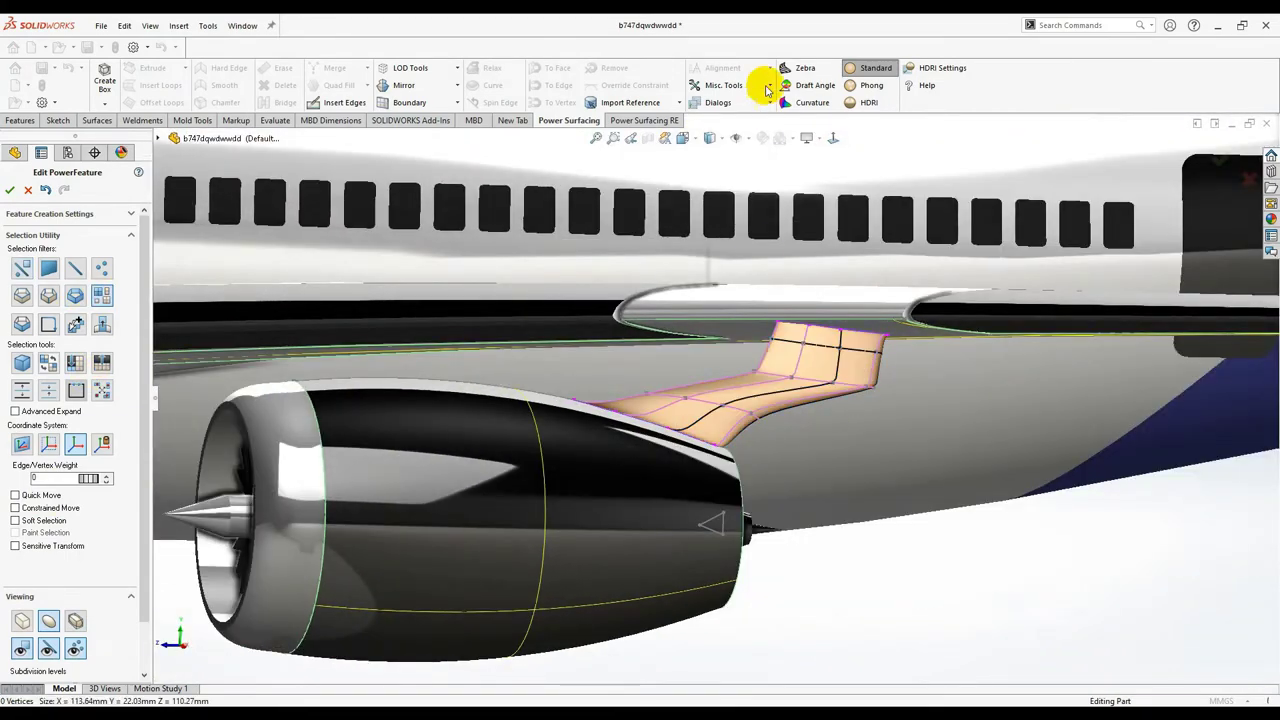
# Step: Remove all constraints from the pylon mesh and move the outer pylon clear of its engine and wing
pyautogui.click(749, 391)
pyautogui.moveTo(749, 391); pyautogui.dragTo(763, 451, button='middle')
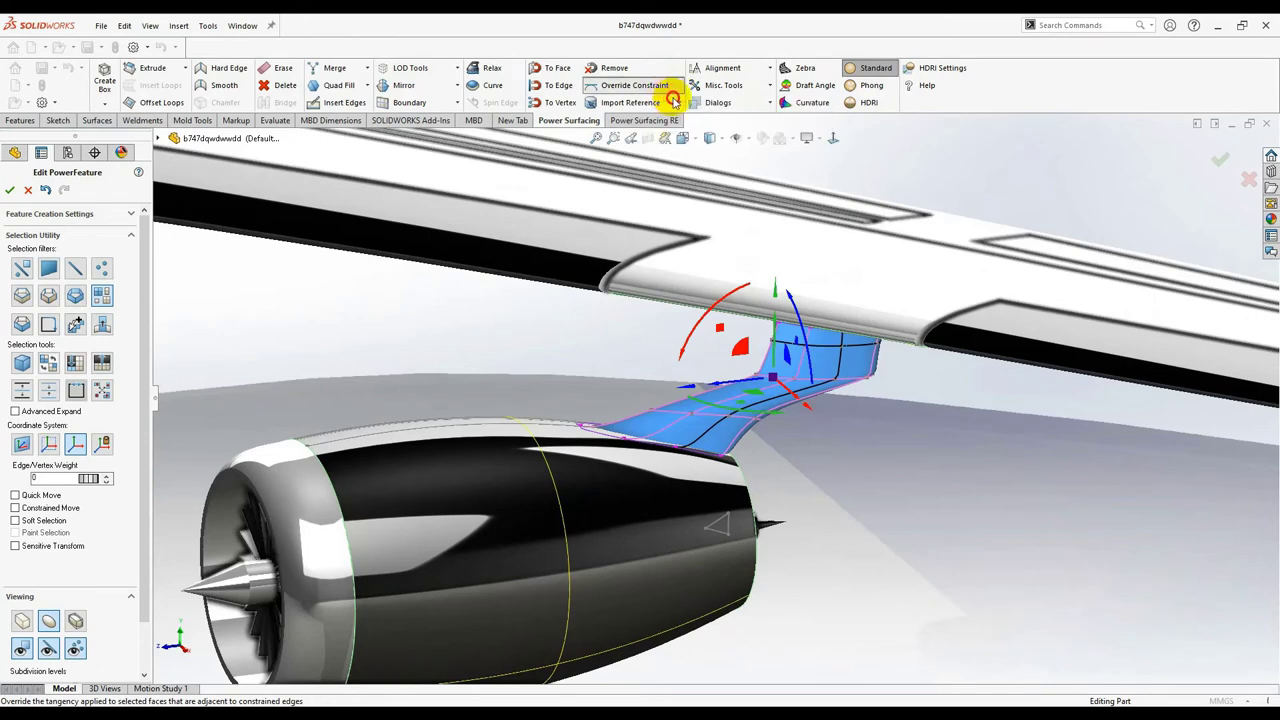
pyautogui.click(680, 104)
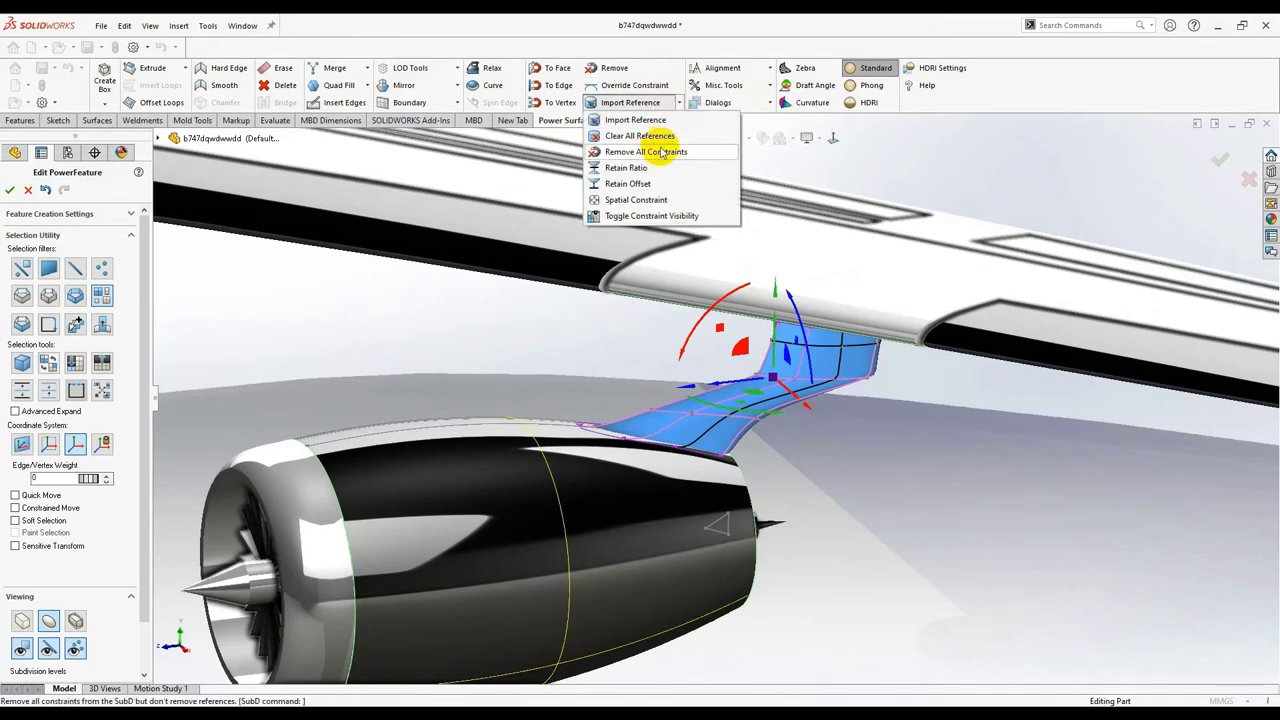
pyautogui.click(661, 151)
pyautogui.moveTo(829, 477); pyautogui.dragTo(753, 373, button='middle')
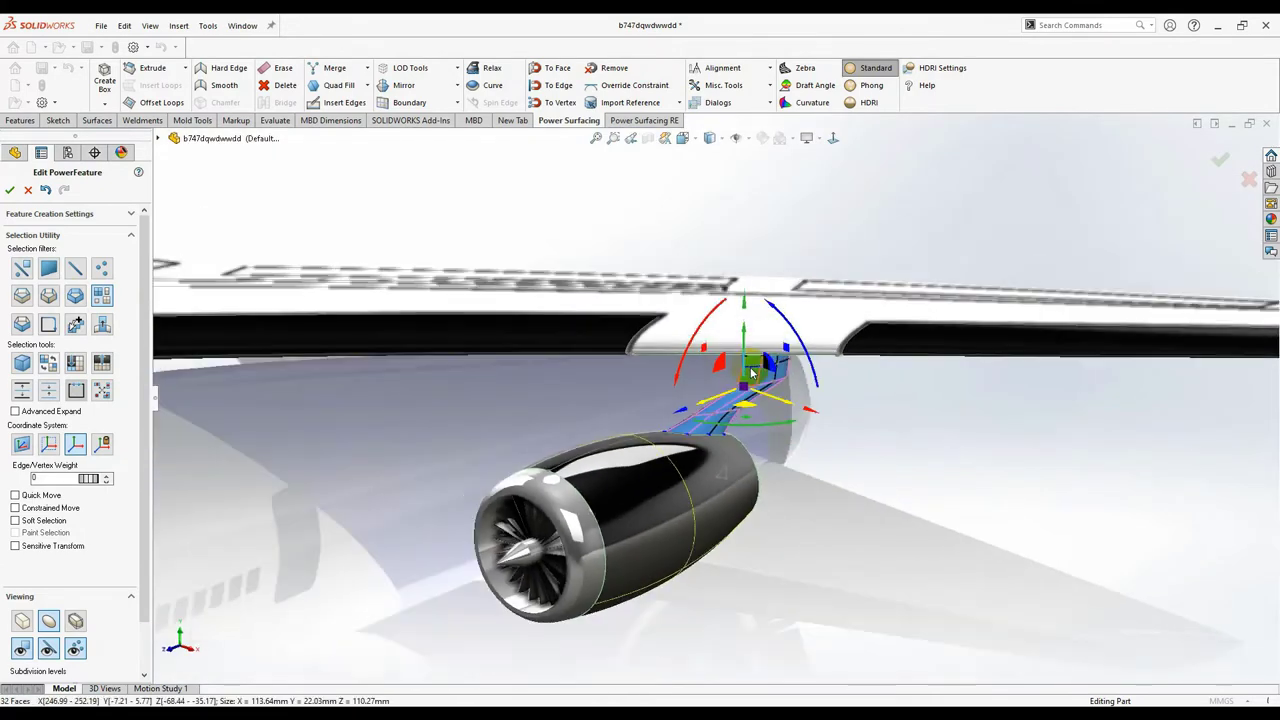
pyautogui.moveTo(744, 417); pyautogui.dragTo(891, 456)
# Step: Select the whole inner engine pylon and delete its mesh
pyautogui.scroll(5, 889, 503)
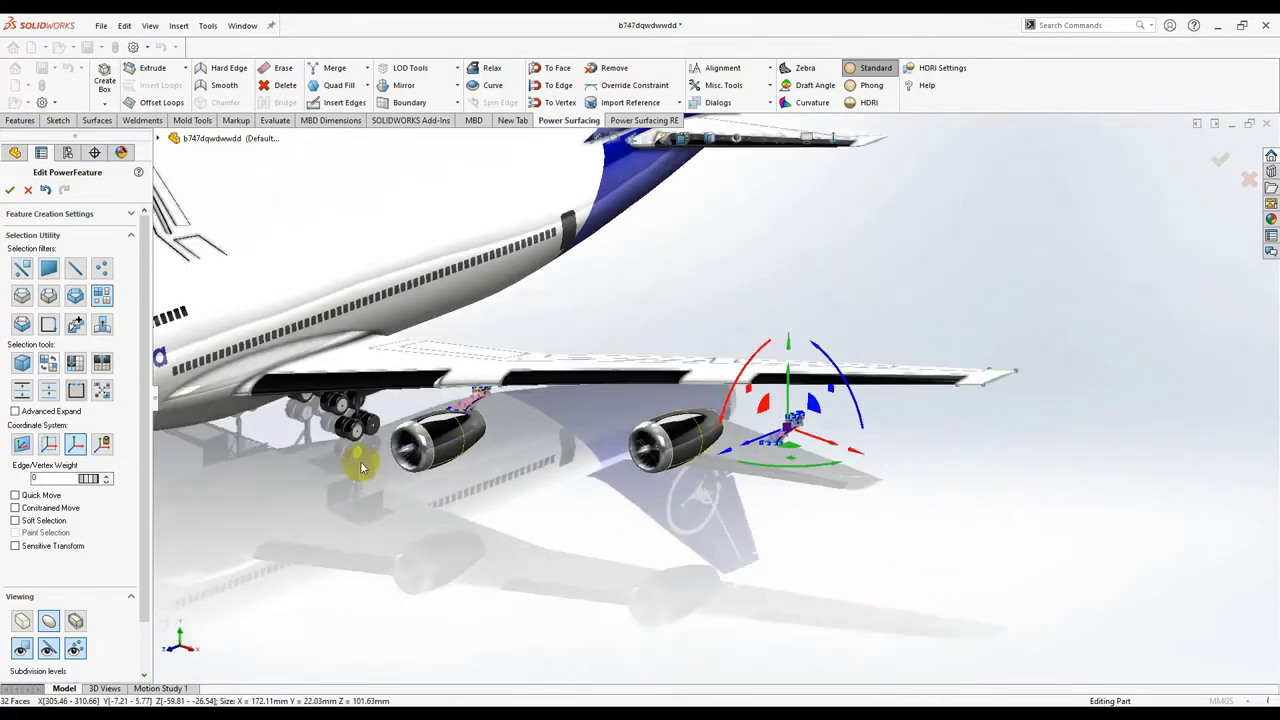
pyautogui.scroll(-4, 363, 466)
pyautogui.scroll(-3, 612, 328)
pyautogui.click(632, 346)
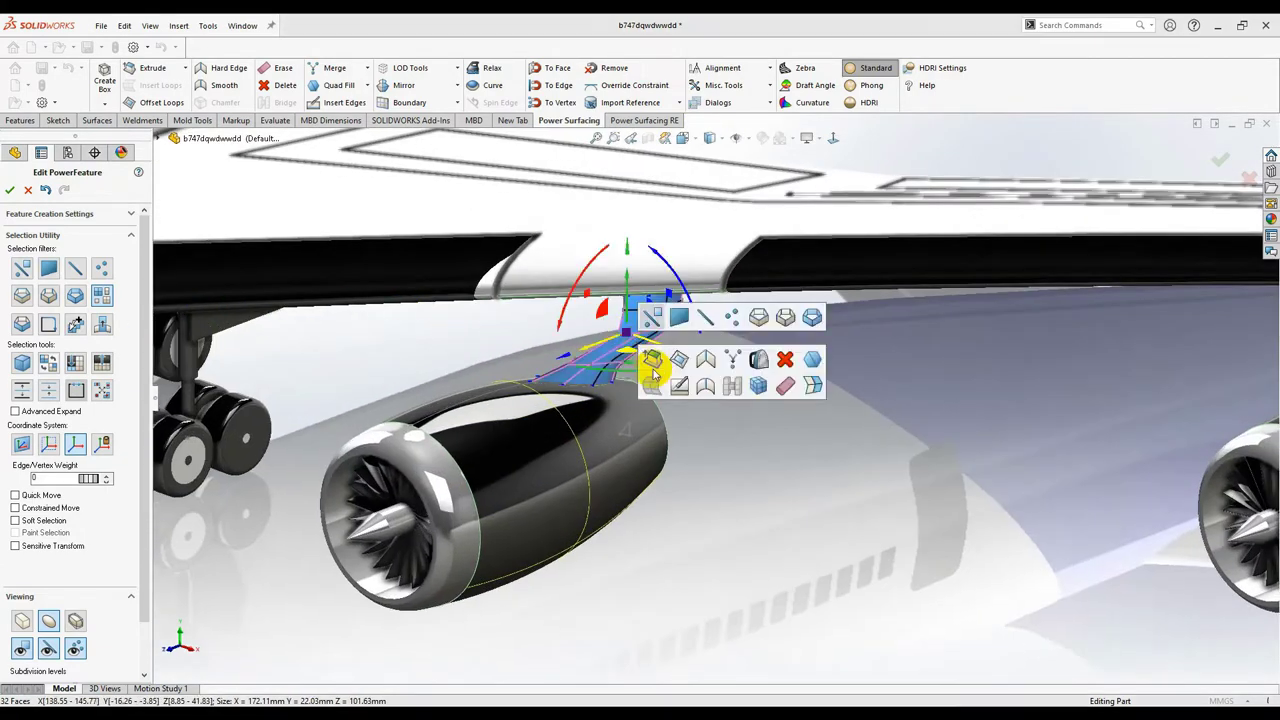
pyautogui.click(788, 365)
# Step: Select the complete open edge loop around the top of the detached outer pylon
pyautogui.scroll(5, 1018, 386)
pyautogui.scroll(-8, 1020, 408)
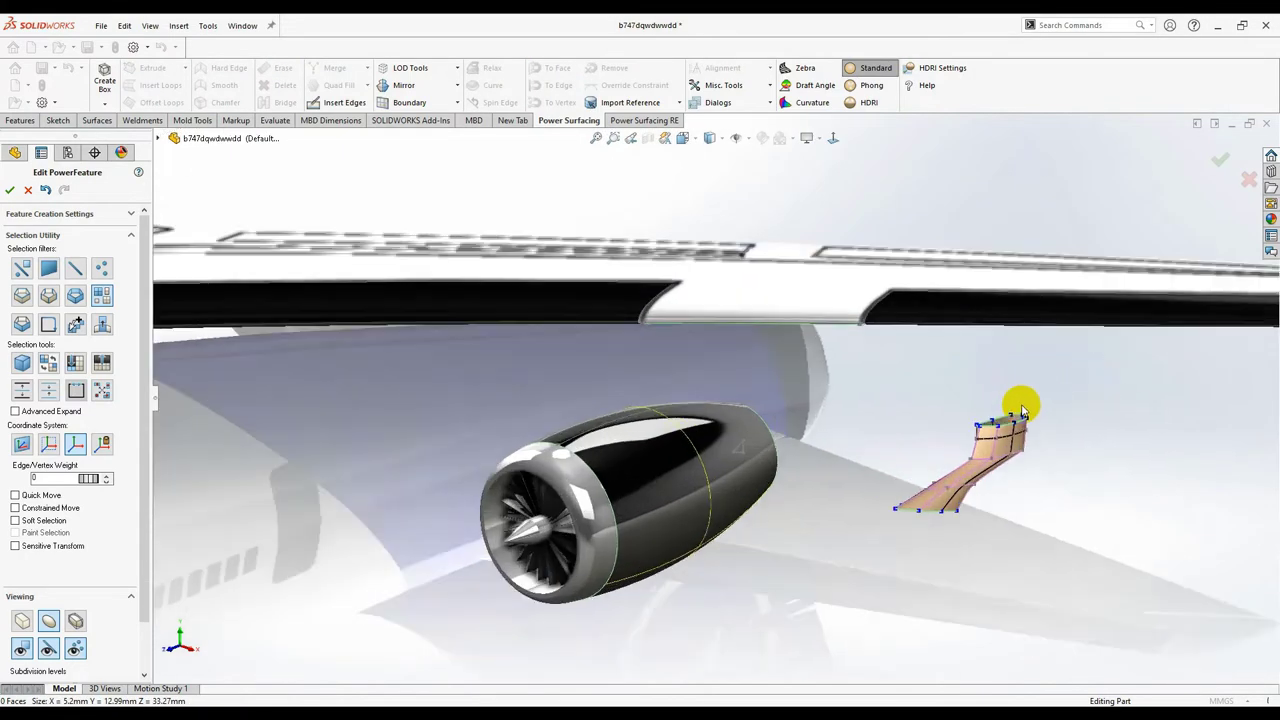
pyautogui.rightClick(967, 438)
pyautogui.click(1097, 409)
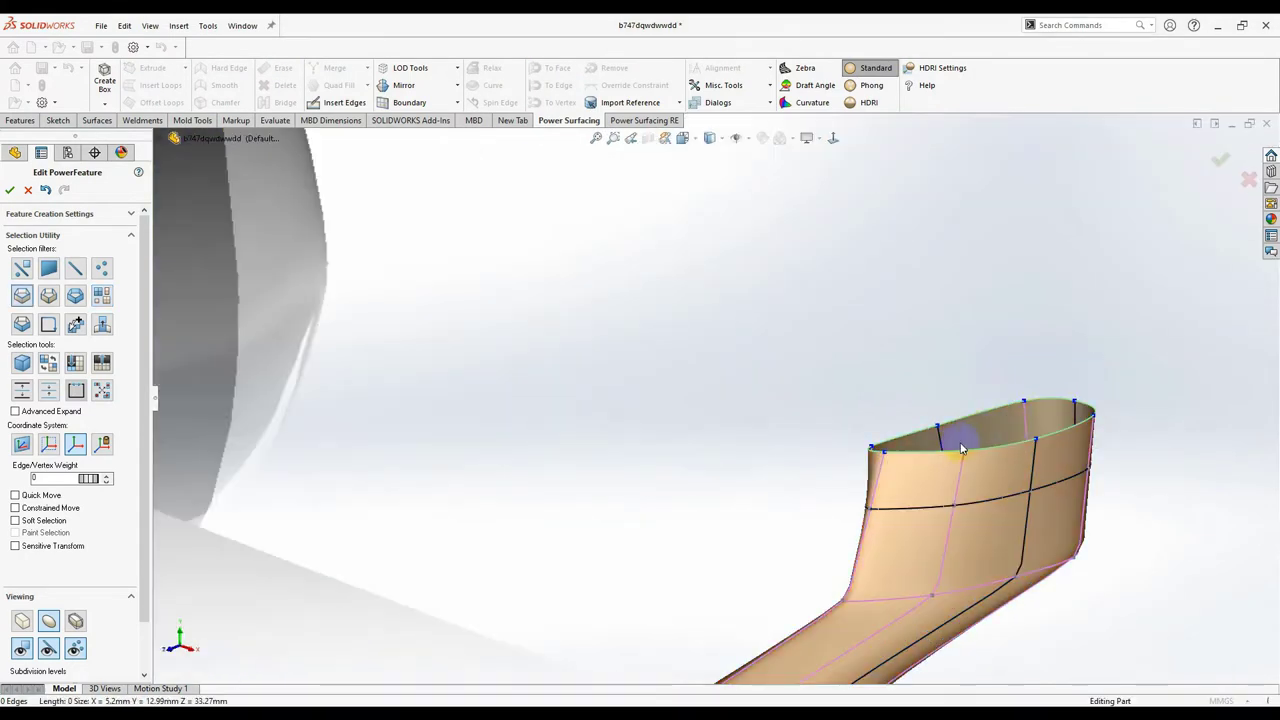
pyautogui.click(965, 449)
pyautogui.moveTo(985, 460); pyautogui.dragTo(959, 549, button='middle')
pyautogui.rightClick(958, 549)
pyautogui.click(1054, 563)
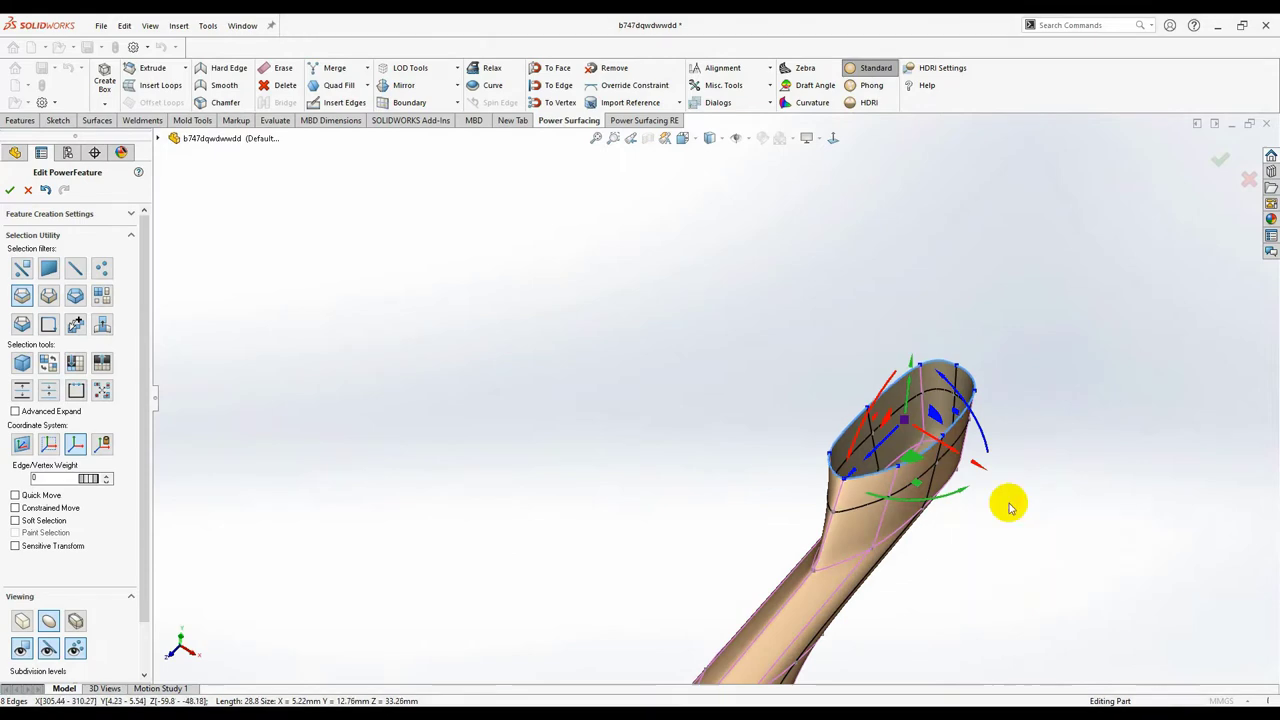
# Step: Show the detached pylon as its faceted control cage and adjust the sides of its top opening
pyautogui.hotkey('ctrl', '5')
pyautogui.scroll(-3, 850, 403)
pyautogui.moveTo(840, 397); pyautogui.dragTo(846, 402)
pyautogui.click(722, 319)
pyautogui.moveTo(728, 320); pyautogui.dragTo(713, 320)
pyautogui.click(775, 217)
pyautogui.moveTo(806, 257); pyautogui.dragTo(657, 363, button='middle')
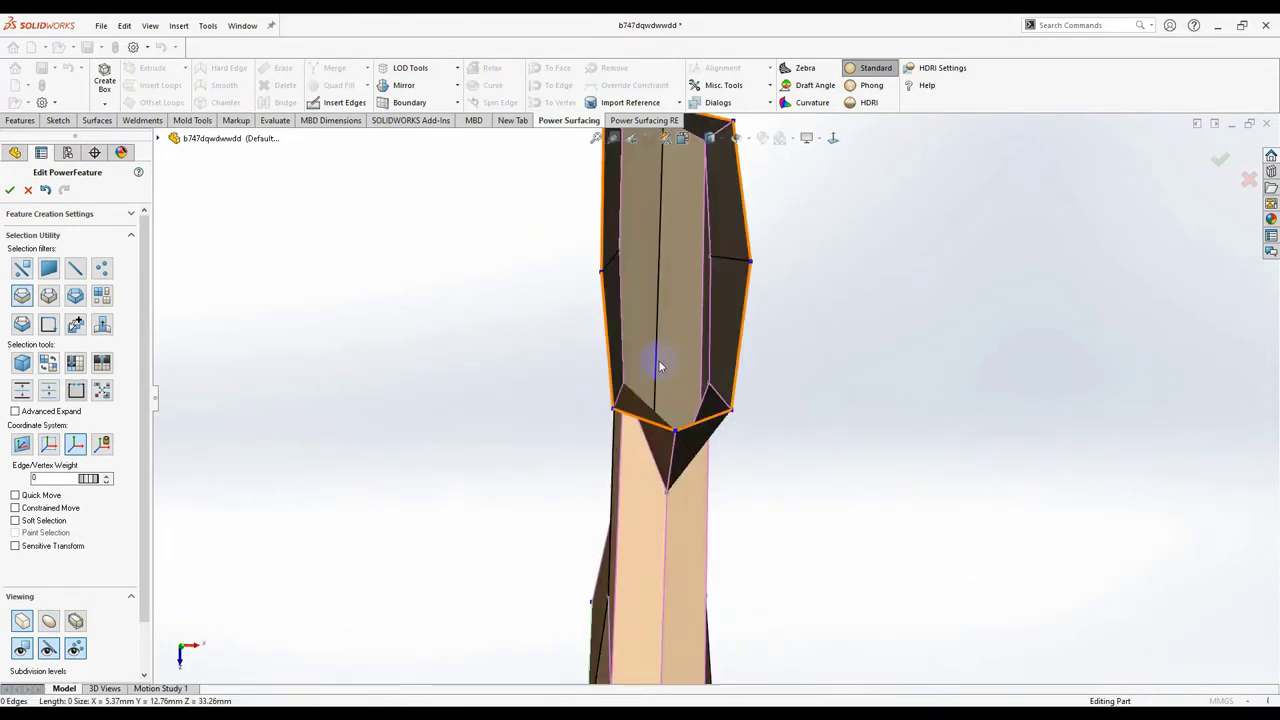
pyautogui.scroll(2, 660, 365)
pyautogui.click(678, 357)
pyautogui.click(688, 465)
pyautogui.moveTo(690, 467); pyautogui.dragTo(840, 280, button='middle')
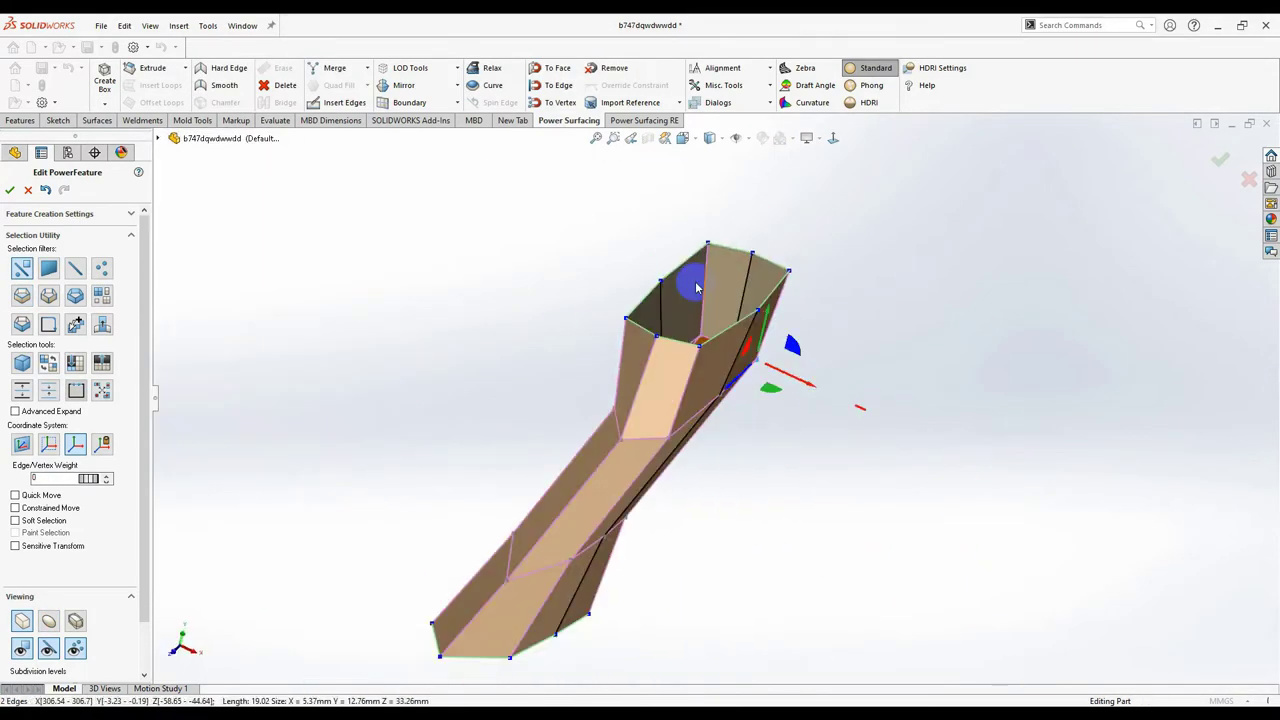
pyautogui.press('s')
# Step: Close the pylon's open top and bottom edge loops with Quad Fill
pyautogui.rightClick(876, 250)
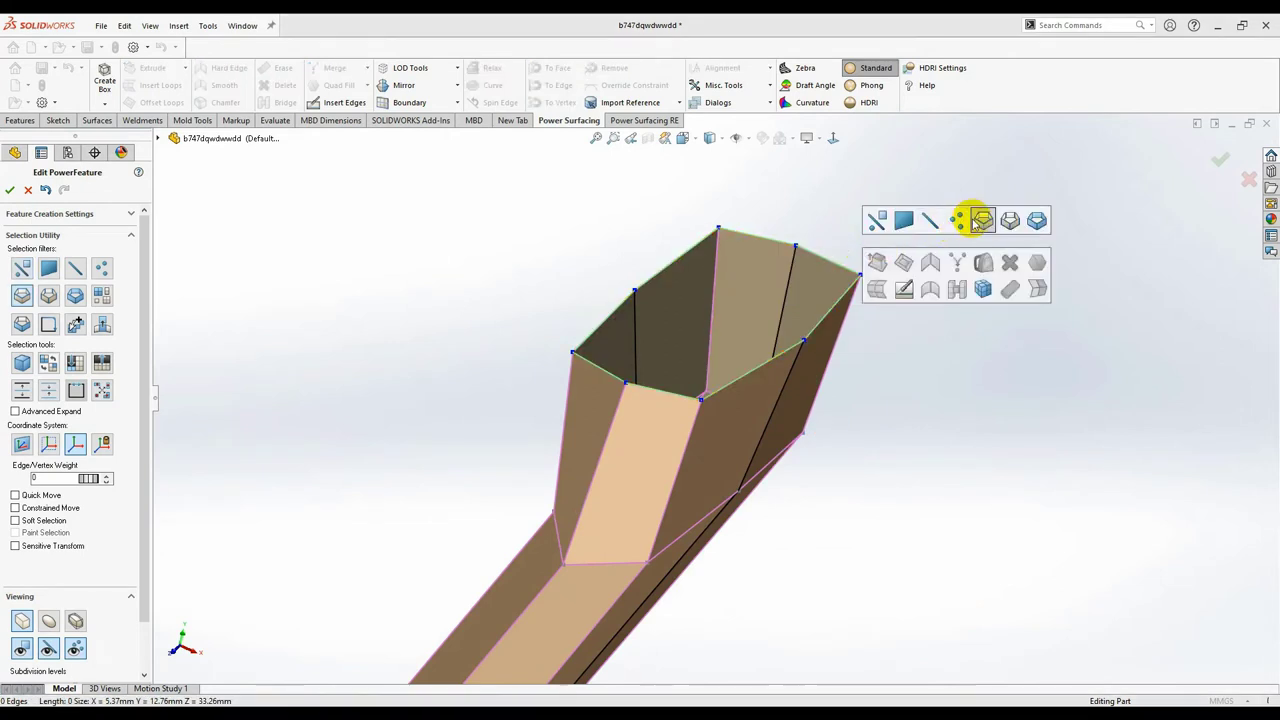
pyautogui.click(977, 213)
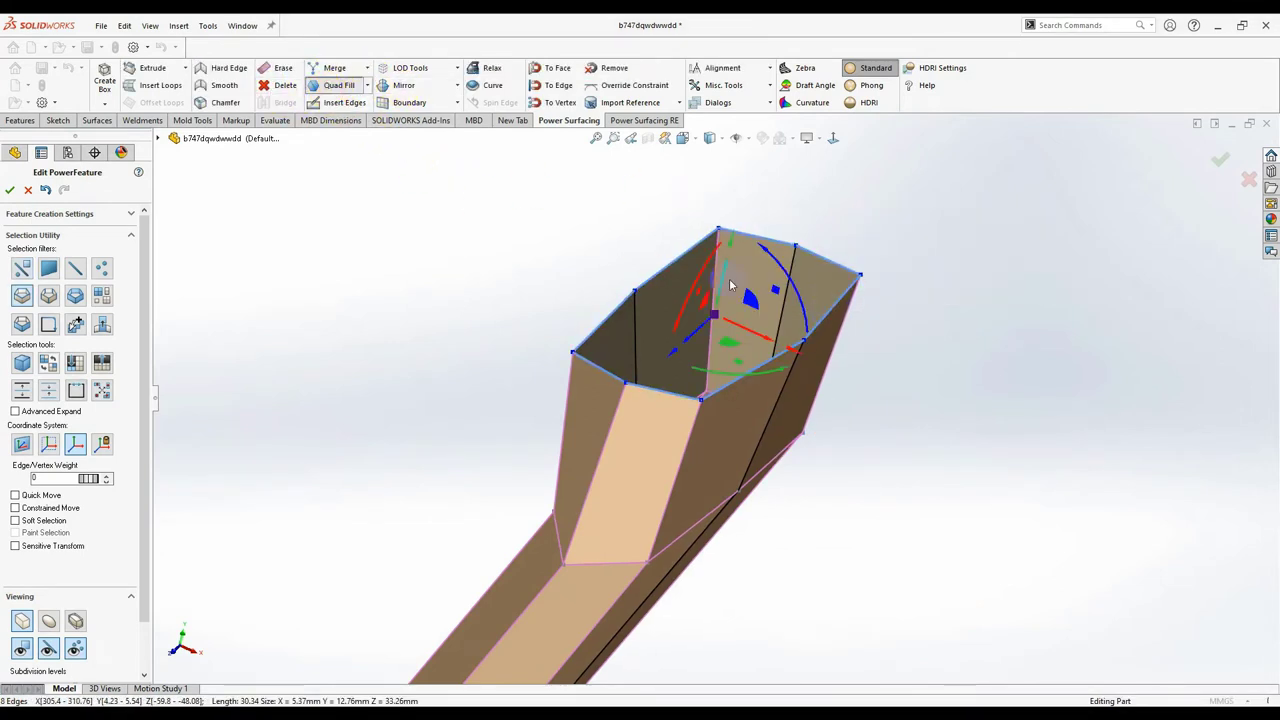
pyautogui.click(877, 390)
pyautogui.moveTo(872, 412); pyautogui.dragTo(958, 434, button='middle')
pyautogui.click(924, 434)
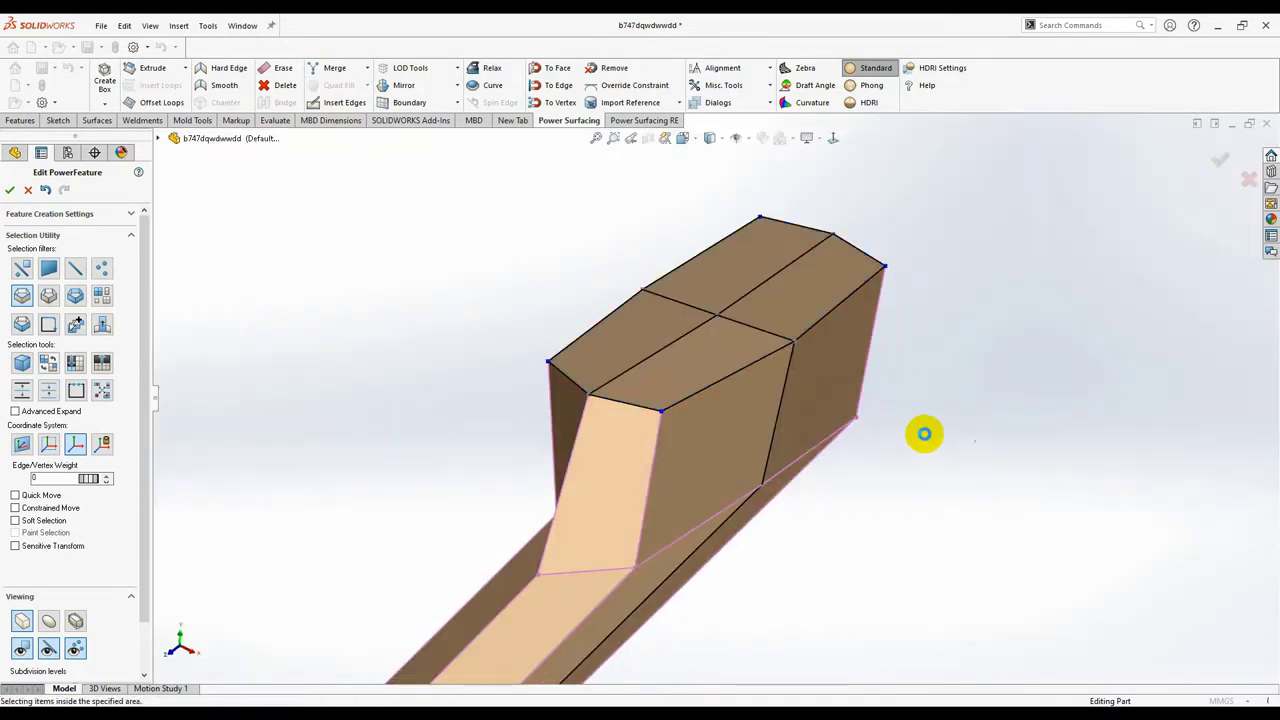
pyautogui.moveTo(917, 380); pyautogui.dragTo(868, 396, button='middle')
pyautogui.rightClick(879, 399)
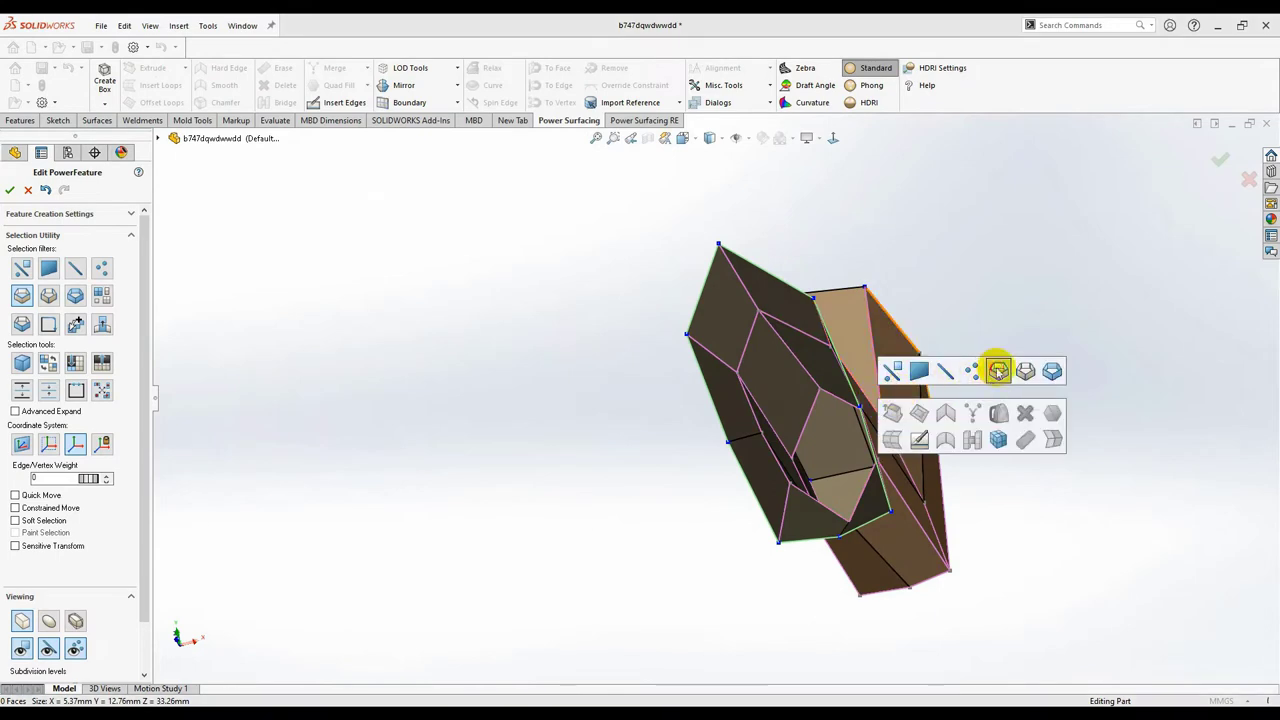
pyautogui.click(997, 368)
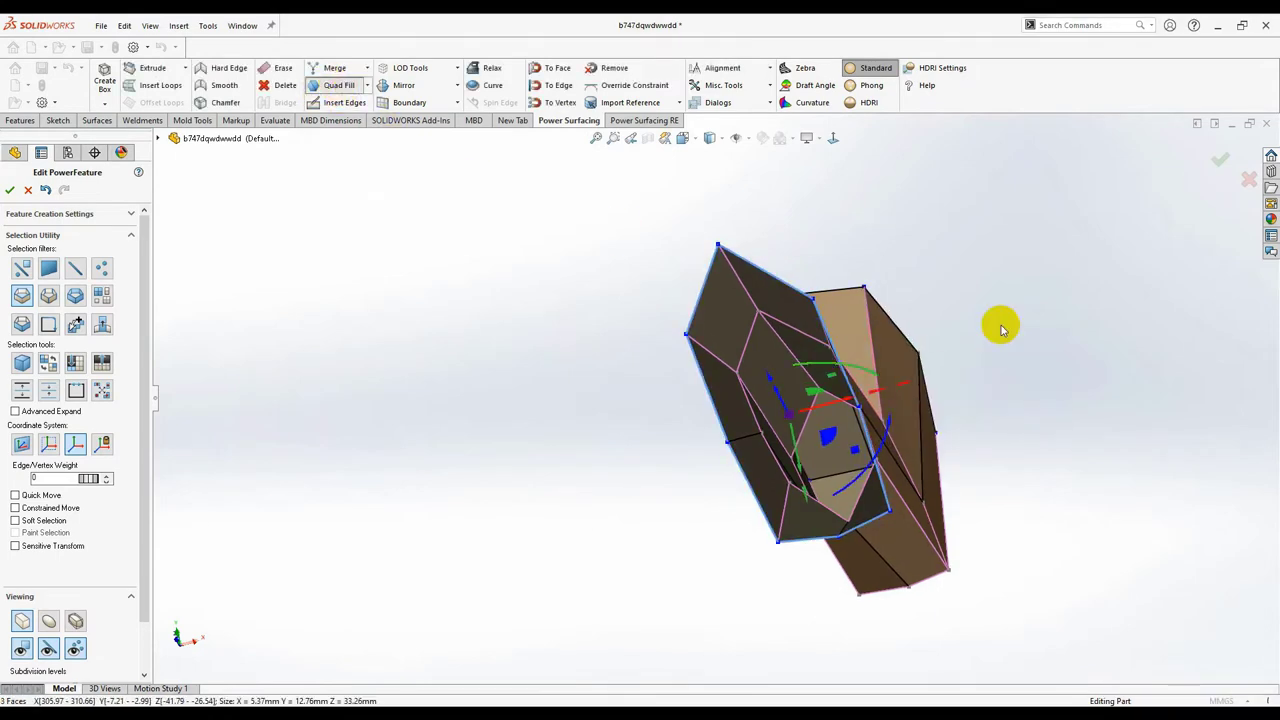
pyautogui.moveTo(1015, 404); pyautogui.dragTo(832, 285, button='middle')
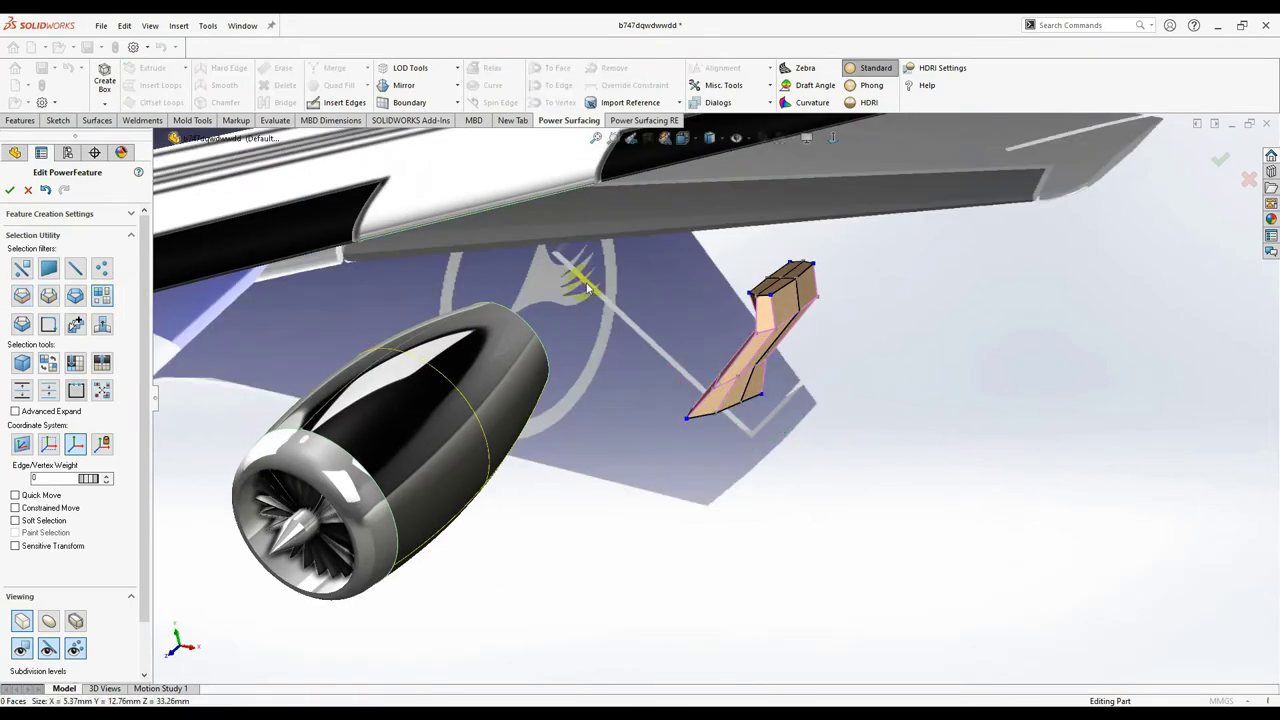
# Step: Select the whole closed pylon and move it back above the outer engine nacelle
pyautogui.click(781, 336)
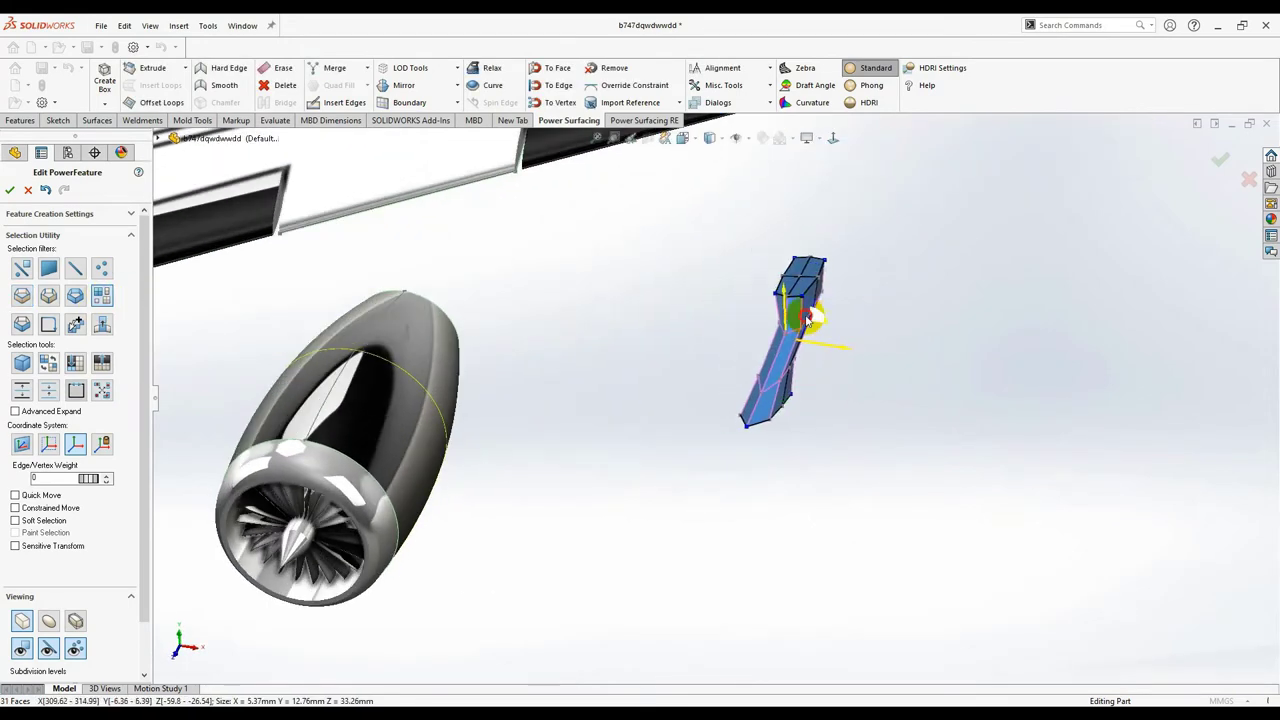
pyautogui.moveTo(531, 388); pyautogui.dragTo(410, 285, button='middle')
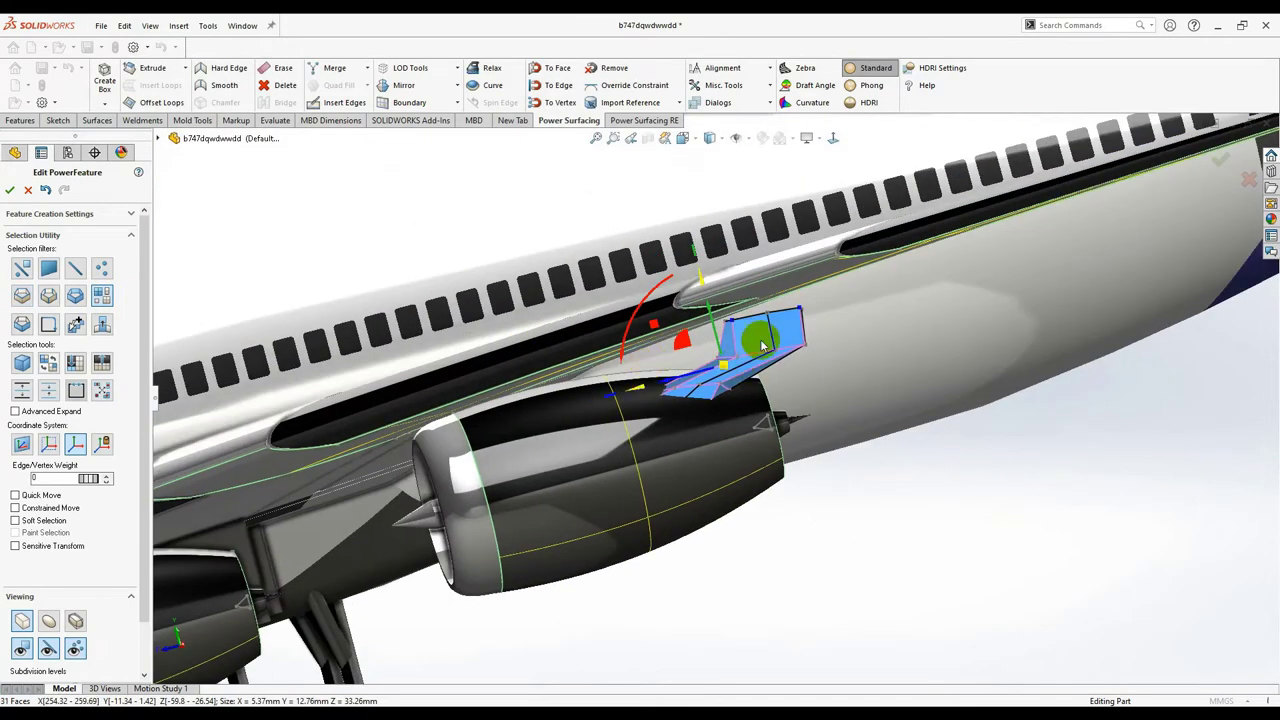
pyautogui.moveTo(686, 318); pyautogui.dragTo(840, 352, button='middle')
# Step: Select the pylon's top cap faces and stretch them rearward and upward towards the underside of the wing
pyautogui.scroll(5, 420, 300)
pyautogui.click(614, 277)
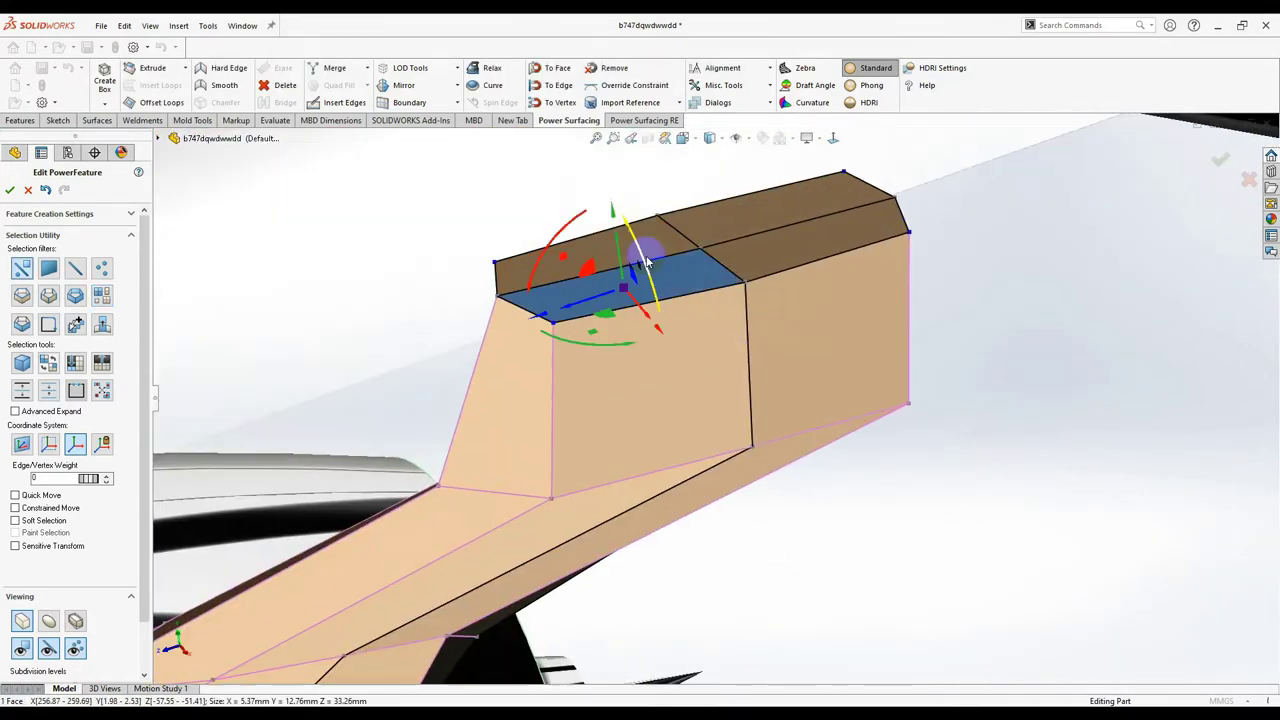
pyautogui.moveTo(646, 251); pyautogui.dragTo(863, 137)
pyautogui.moveTo(863, 137); pyautogui.dragTo(740, 330, button='middle')
# Step: Undo the last edit, then reposition the edge loops around the pylon's bends to even out its slope between nacelle and wing
pyautogui.doubleClick(731, 329)
pyautogui.scroll(5, 731, 329)
pyautogui.scroll(-5, 745, 390)
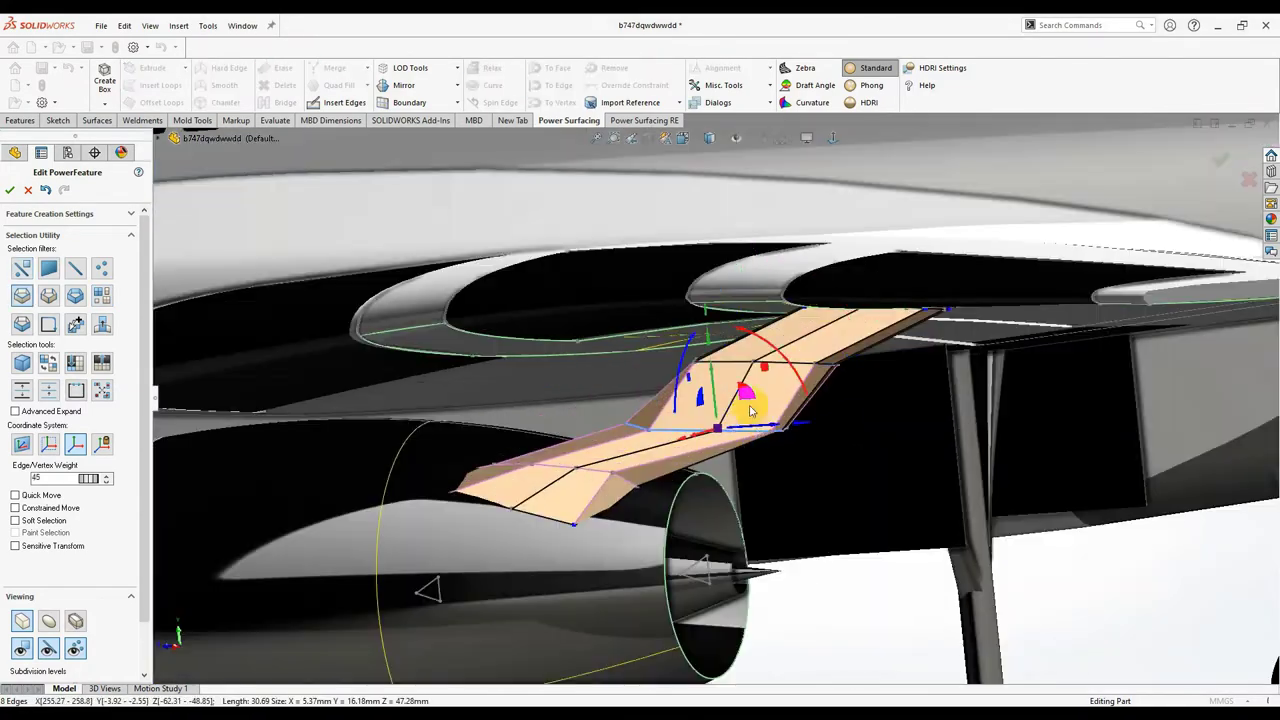
pyautogui.hotkey('ctrl', 'z')
pyautogui.moveTo(596, 472); pyautogui.dragTo(645, 400, button='middle')
pyautogui.doubleClick(637, 374)
pyautogui.moveTo(652, 377); pyautogui.dragTo(680, 378)
pyautogui.moveTo(690, 385); pyautogui.dragTo(776, 335, button='middle')
pyautogui.doubleClick(634, 389)
pyautogui.doubleClick(640, 387)
pyautogui.moveTo(651, 310); pyautogui.dragTo(686, 386)
pyautogui.moveTo(686, 386); pyautogui.dragTo(600, 500, button='middle')
# Step: Return the pylon to the smooth display and increase the weight of the long edges near its top end
pyautogui.click(49, 621)
pyautogui.moveTo(640, 430); pyautogui.dragTo(669, 486, button='middle')
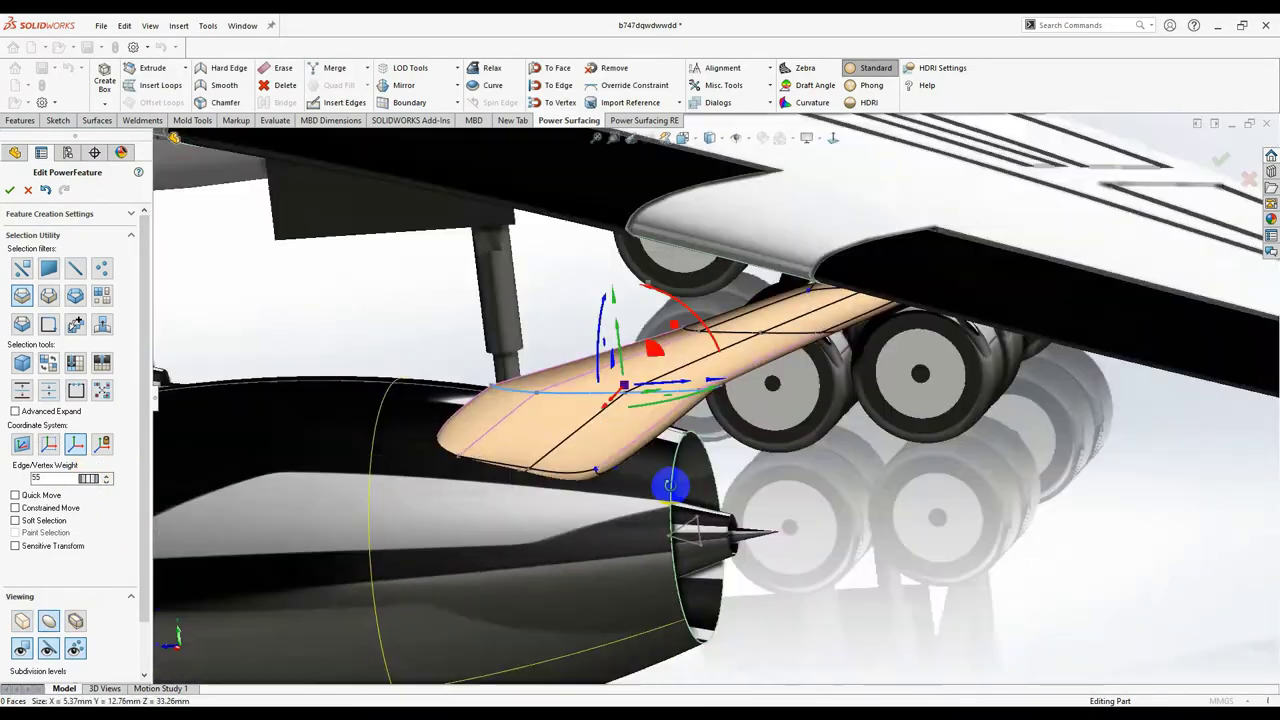
pyautogui.click(734, 254)
pyautogui.moveTo(740, 300); pyautogui.dragTo(780, 330, button='middle')
pyautogui.moveTo(88, 479); pyautogui.dragTo(94, 483)
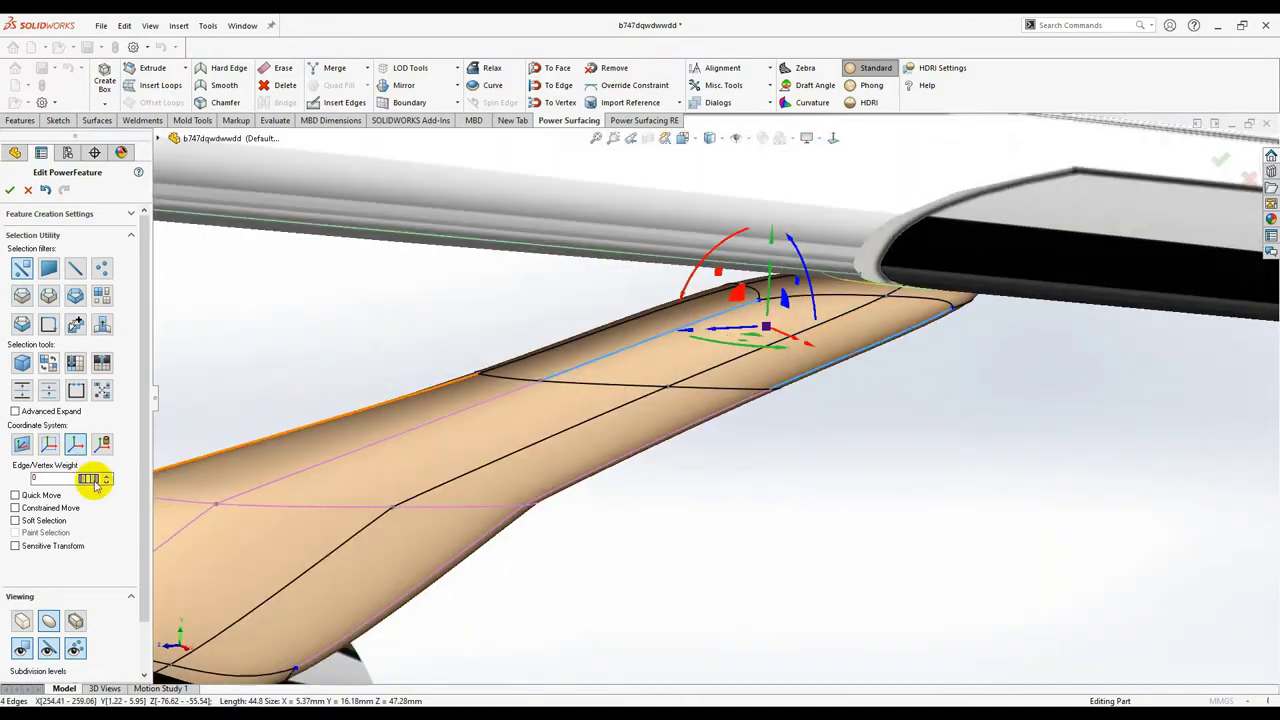
pyautogui.moveTo(740, 350); pyautogui.dragTo(760, 430, button='middle')
# Step: Select the four cap faces at the pylon's top and move them into the wing's underside
pyautogui.click(820, 332)
pyautogui.moveTo(640, 450); pyautogui.dragTo(720, 400, button='middle')
pyautogui.moveTo(766, 310); pyautogui.dragTo(757, 303)
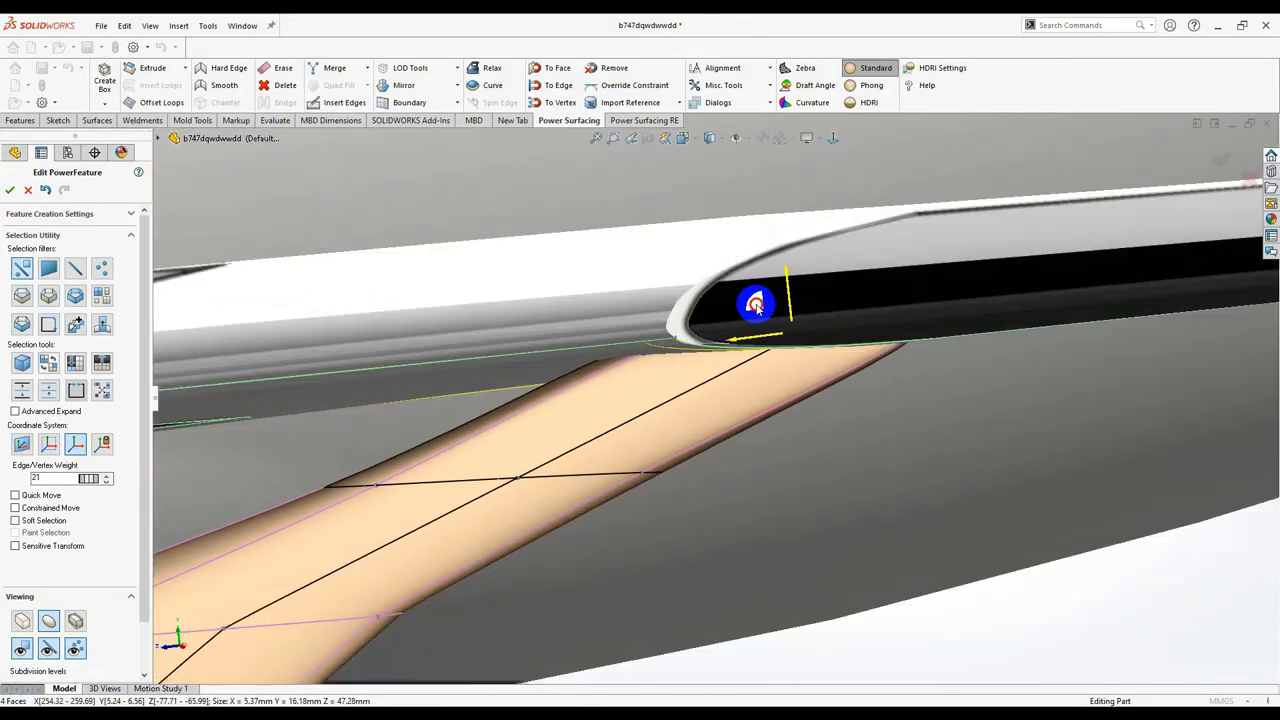
pyautogui.moveTo(757, 340); pyautogui.dragTo(703, 409, button='middle')
# Step: Select the eight-edge loop around the pylon's middle and shift it to refine the bend
pyautogui.click(22, 296)
pyautogui.click(638, 396)
pyautogui.moveTo(655, 358); pyautogui.dragTo(649, 345)
# Step: Select the faces at the pylon's lower end and move them down into the engine nacelle
pyautogui.moveTo(655, 365); pyautogui.dragTo(780, 460, button='middle')
pyautogui.scroll(-5, 640, 500)
pyautogui.rightClick(673, 494)
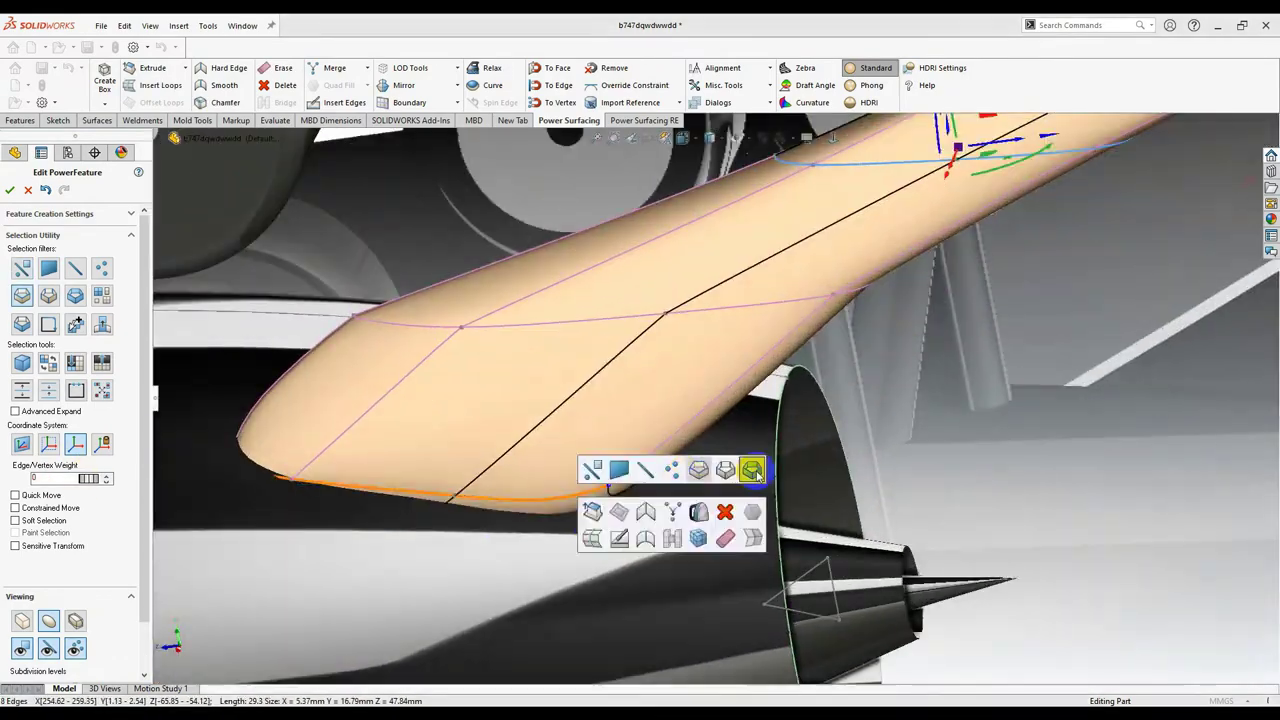
pyautogui.click(752, 473)
pyautogui.click(690, 525)
pyautogui.moveTo(303, 437); pyautogui.dragTo(287, 481, button='middle')
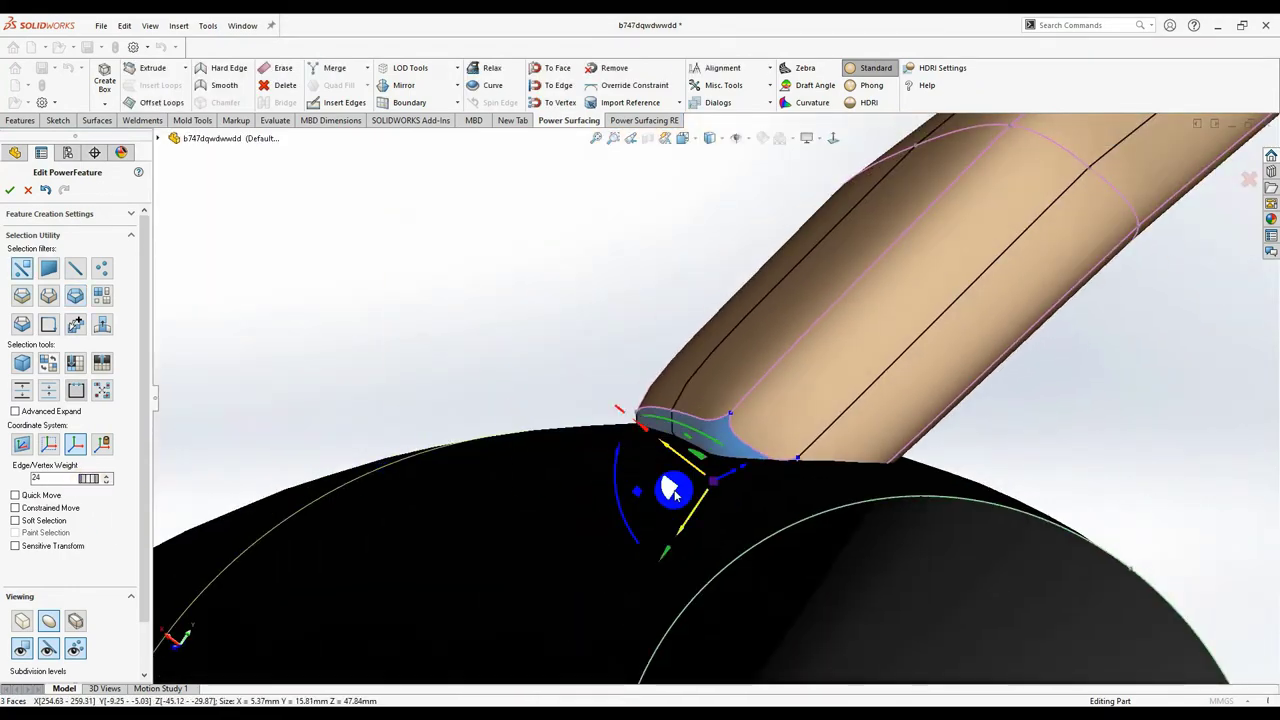
pyautogui.moveTo(673, 492); pyautogui.dragTo(647, 543)
pyautogui.moveTo(707, 367); pyautogui.dragTo(293, 374, button='middle')
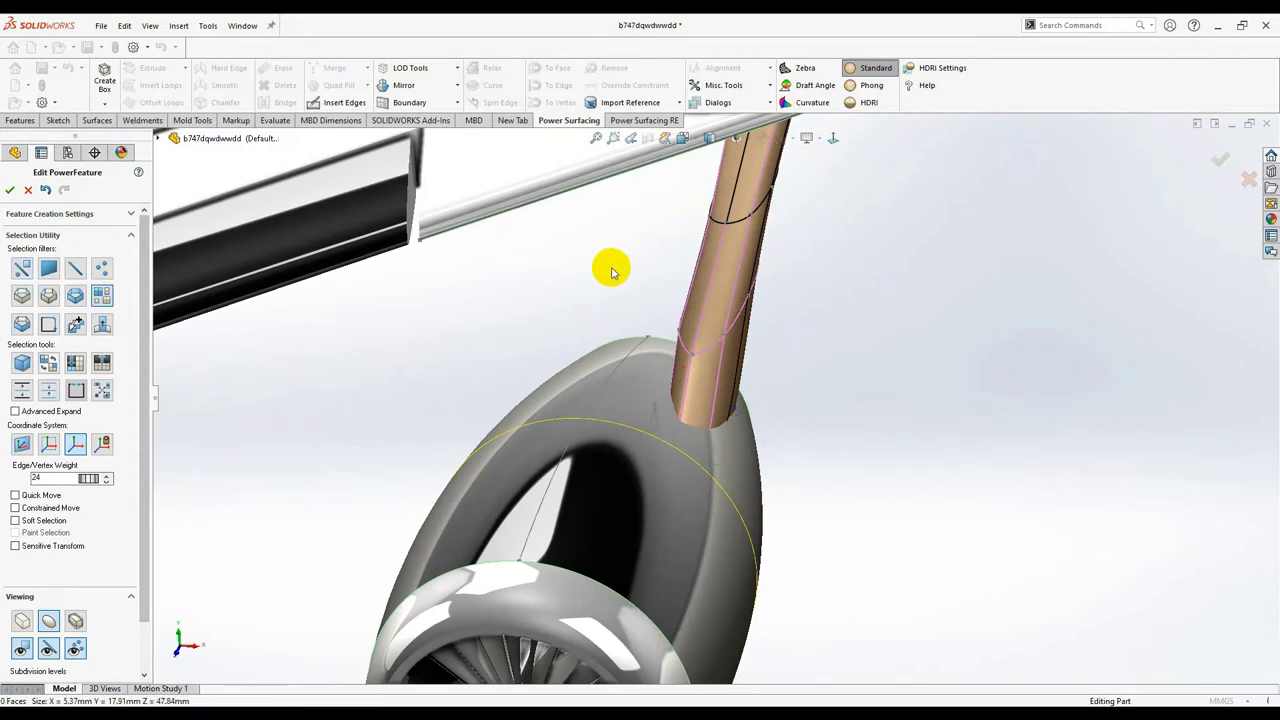
# Step: Select the whole pylon and place a copy of it sideways on the opposite side of the outer nacelle
pyautogui.doubleClick(711, 315)
pyautogui.moveTo(711, 317); pyautogui.dragTo(778, 288, button='middle')
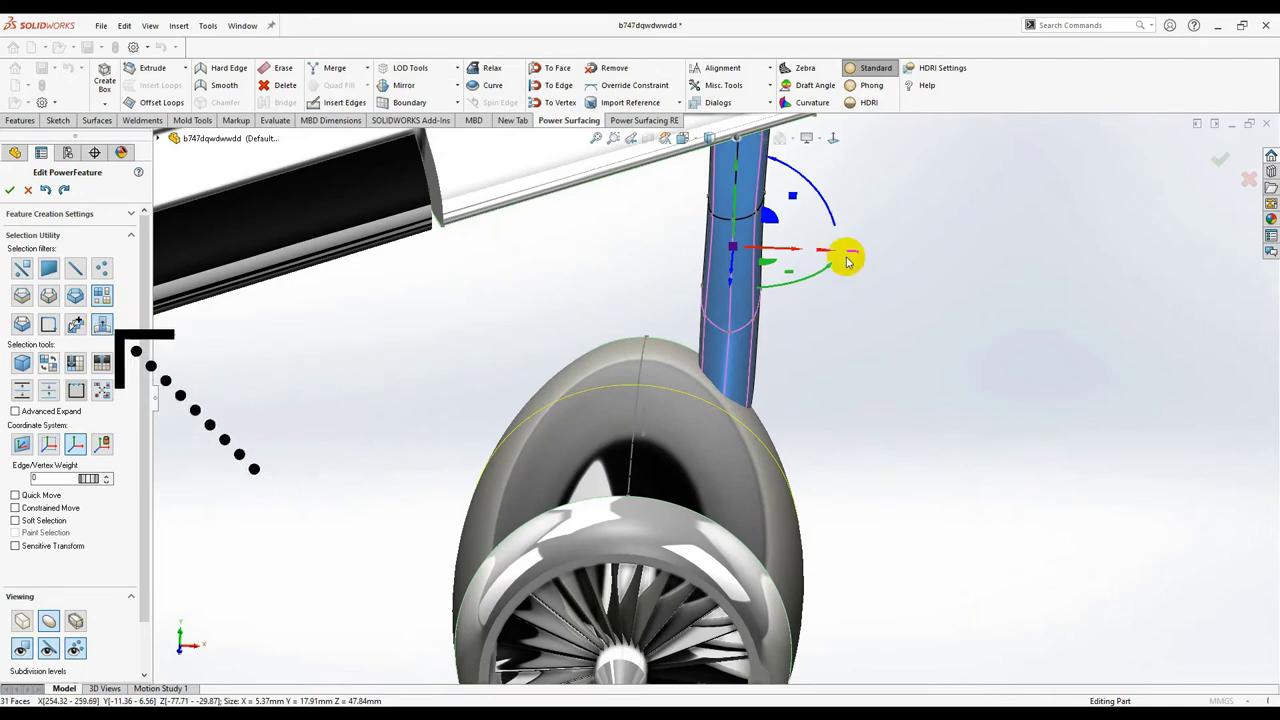
pyautogui.moveTo(741, 224); pyautogui.dragTo(626, 233)
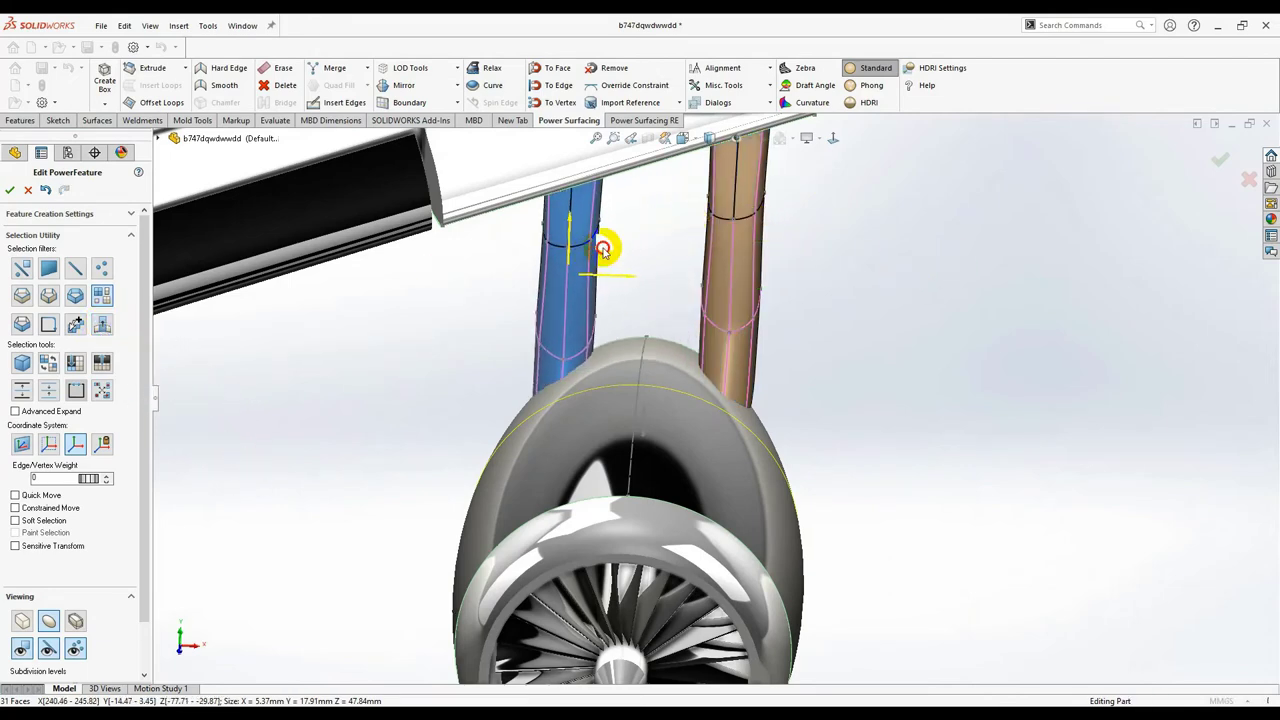
pyautogui.moveTo(634, 363); pyautogui.dragTo(477, 322, button='middle')
pyautogui.scroll(5, 560, 305)
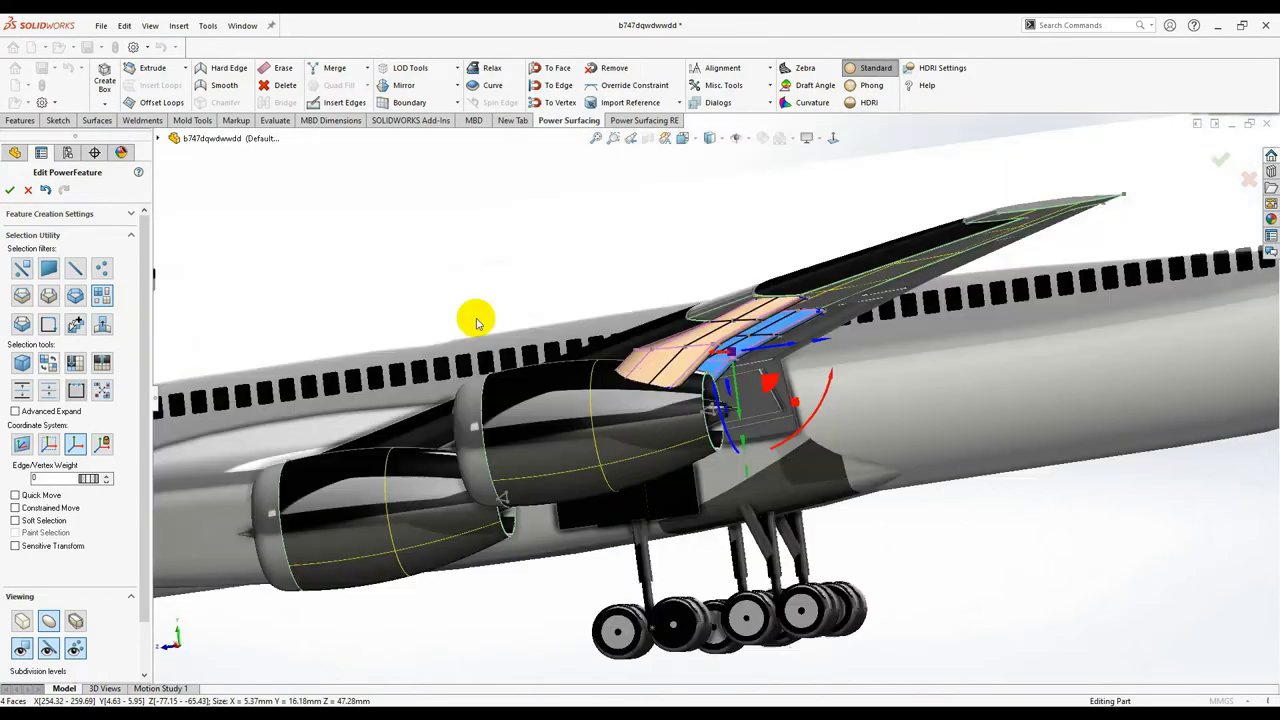
# Step: Shift the copied strut forward and upward so that it meets the swept wing and the nacelle
pyautogui.scroll(-1, 605, 360)
pyautogui.moveTo(835, 358); pyautogui.dragTo(715, 365, button='middle')
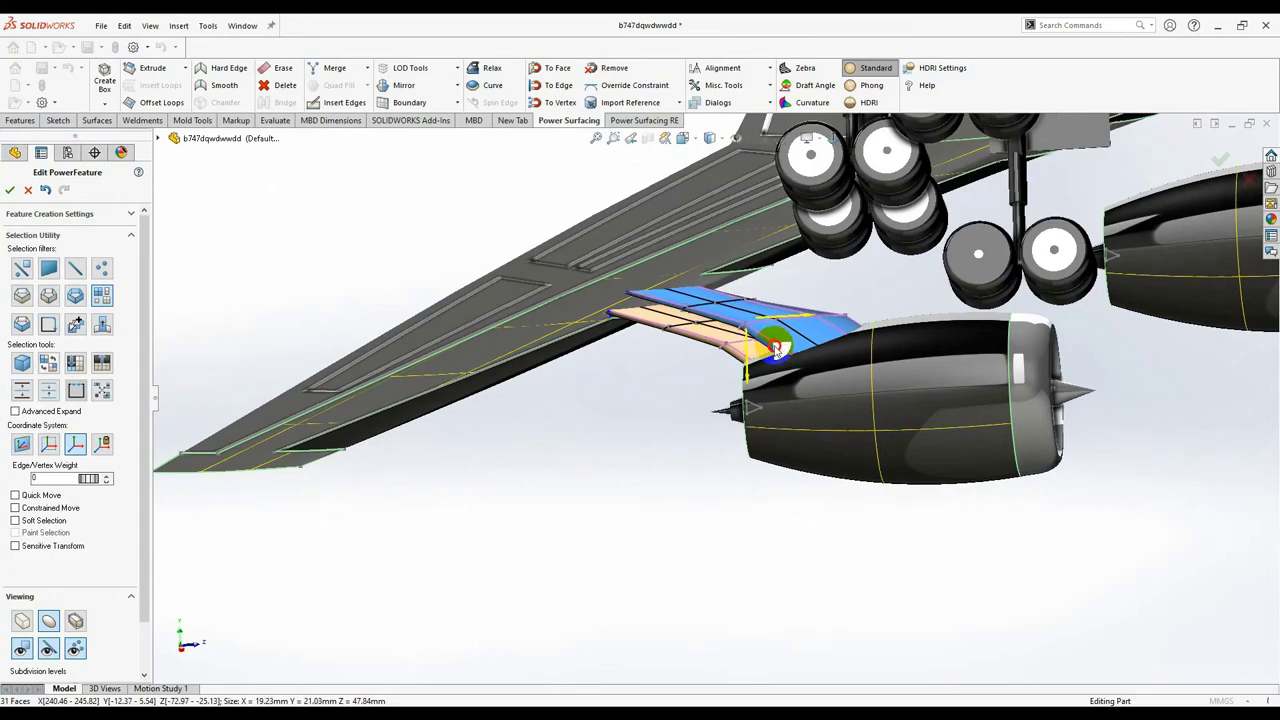
pyautogui.moveTo(775, 347); pyautogui.dragTo(782, 343)
pyautogui.moveTo(782, 343); pyautogui.dragTo(610, 250, button='middle')
pyautogui.scroll(5, 654, 437)
pyautogui.moveTo(610, 250); pyautogui.dragTo(603, 206)
pyautogui.scroll(-5, 603, 300)
# Step: Insert an extra edge loop near the upper end of the struts, just below the wing
pyautogui.moveTo(603, 300); pyautogui.dragTo(463, 297, button='middle')
pyautogui.scroll(3, 463, 297)
pyautogui.click(530, 285)
pyautogui.click(654, 577)
pyautogui.moveTo(654, 577); pyautogui.dragTo(826, 423, button='middle')
pyautogui.scroll(5, 735, 368)
pyautogui.click(826, 423)
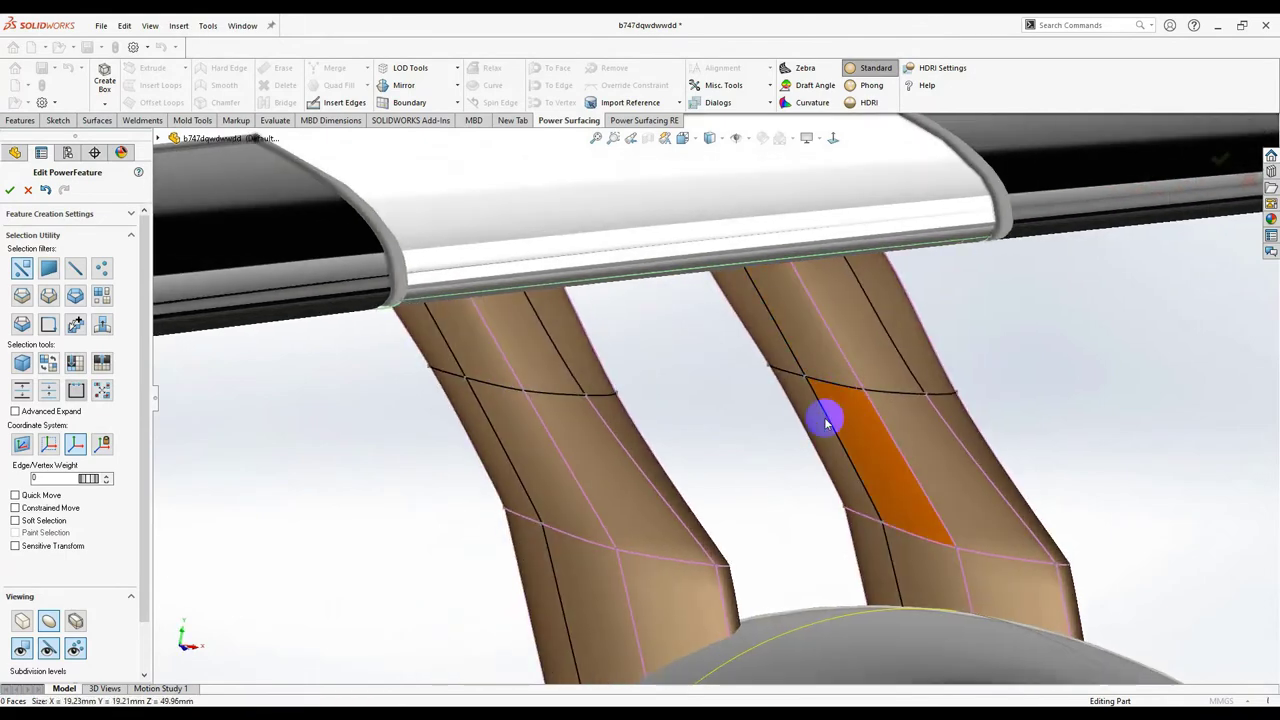
pyautogui.click(810, 307)
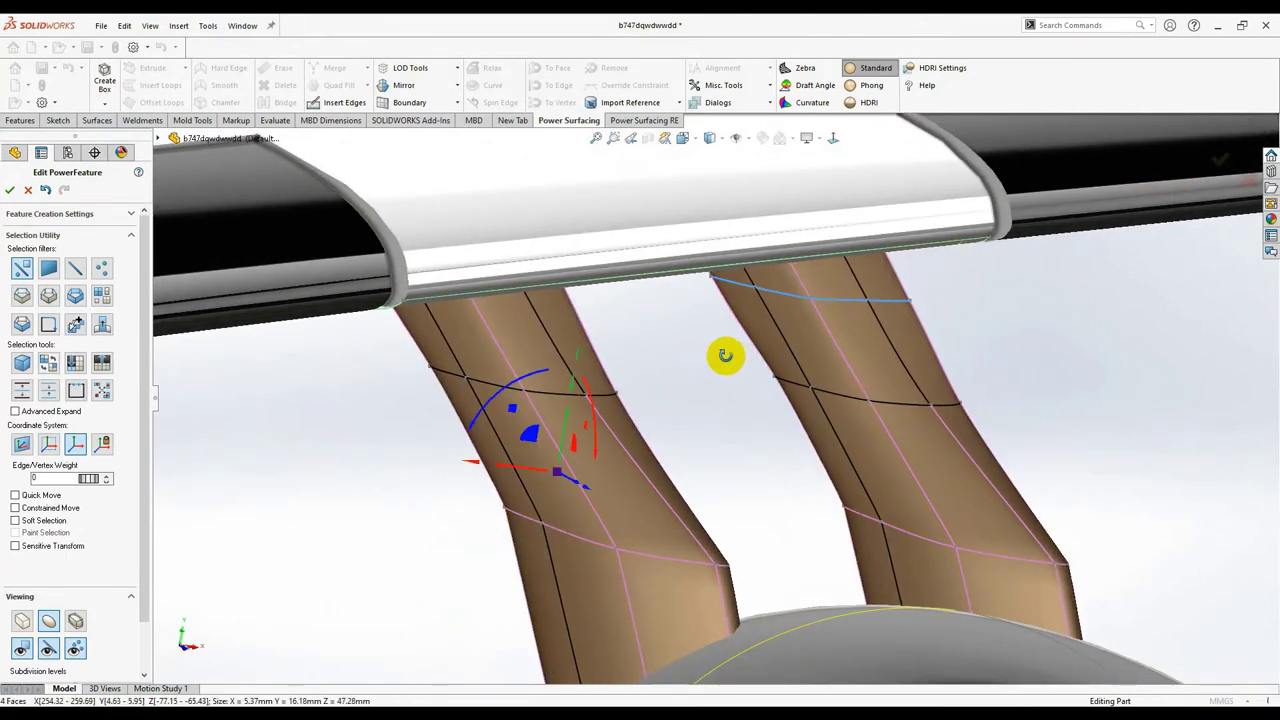
pyautogui.moveTo(723, 354); pyautogui.dragTo(614, 336, button='middle')
# Step: Select the facing inner faces of the two struts near the wing and join them with a Bridge
pyautogui.moveTo(518, 318); pyautogui.dragTo(812, 324, button='middle')
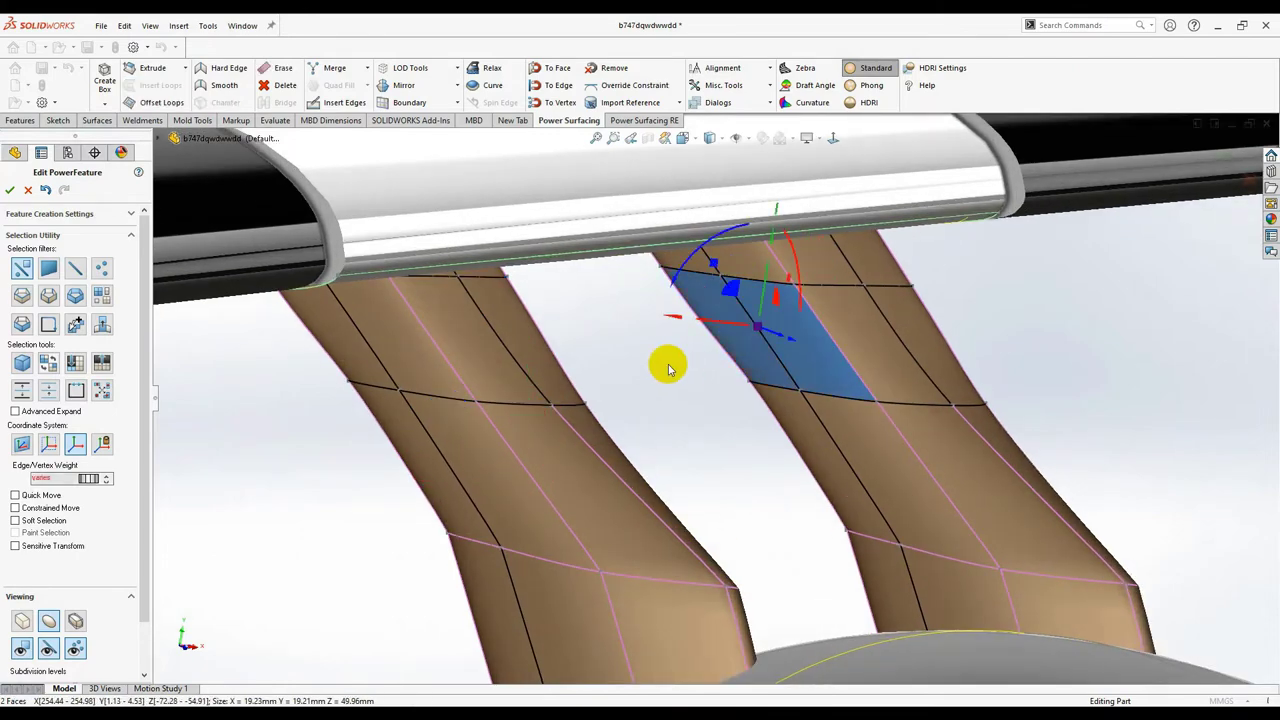
pyautogui.moveTo(668, 369); pyautogui.dragTo(595, 361, button='middle')
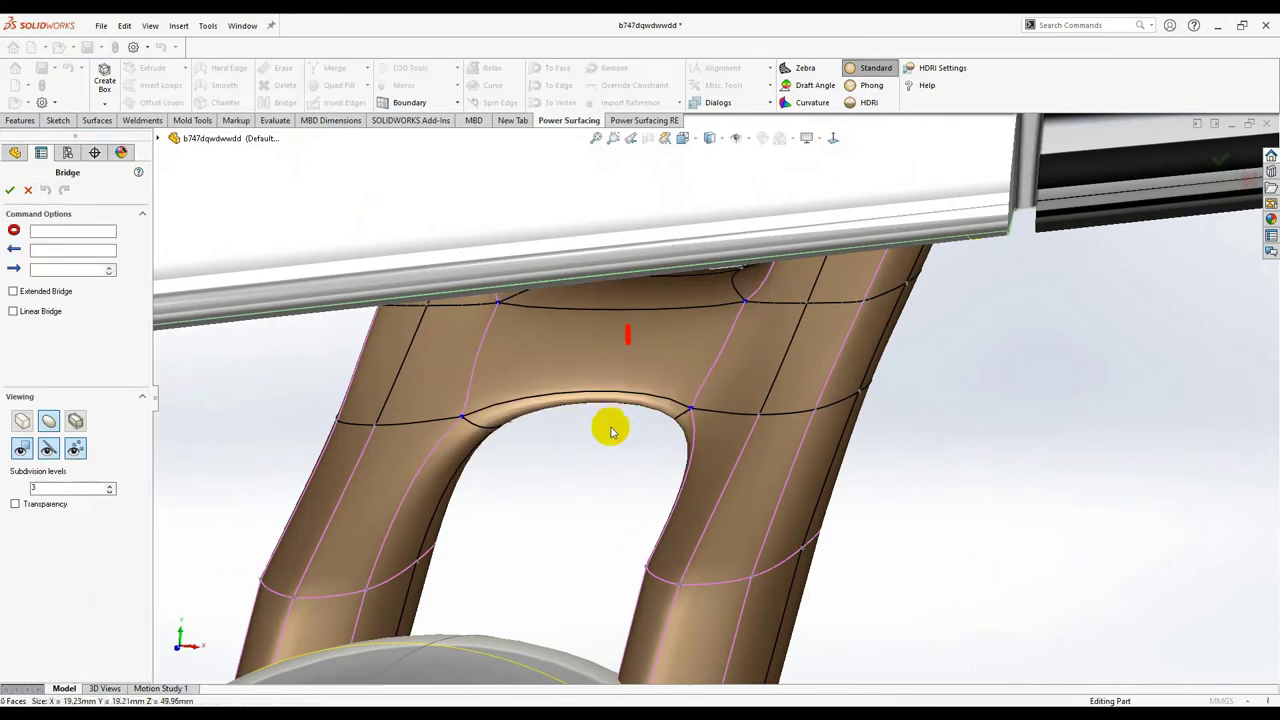
pyautogui.moveTo(609, 429); pyautogui.dragTo(720, 372, button='middle')
pyautogui.click(10, 190)
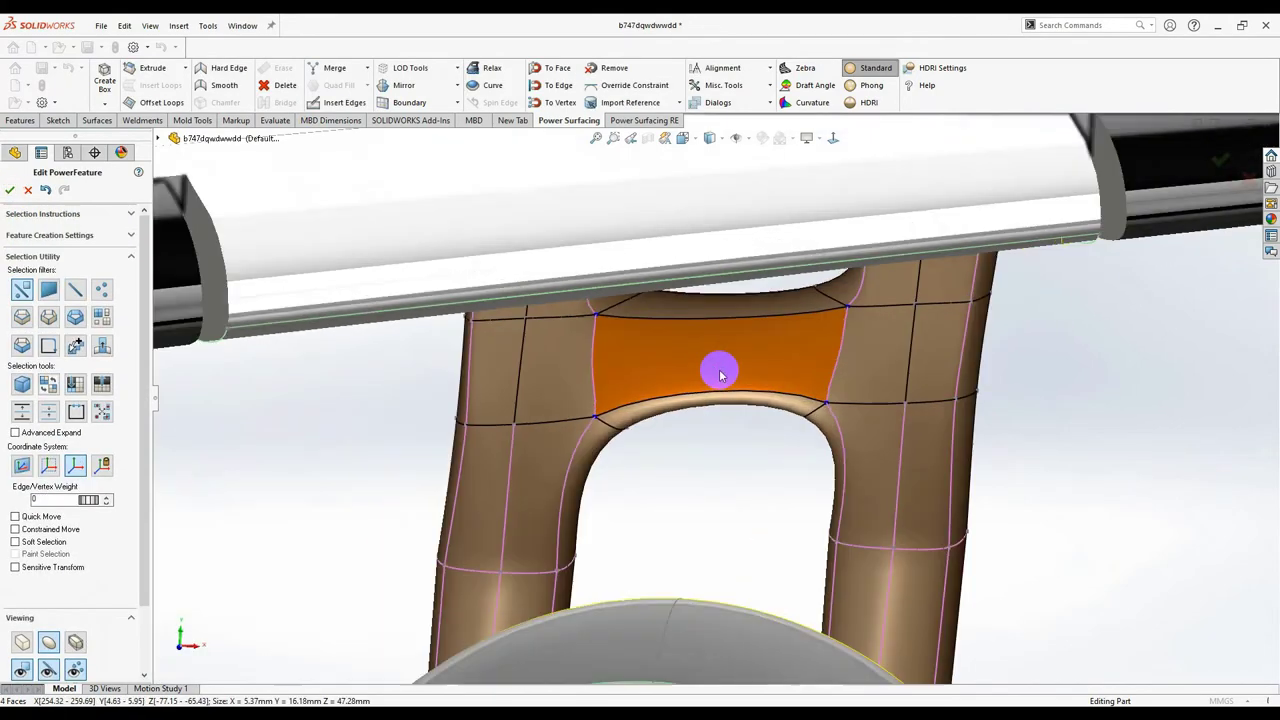
# Step: Select the long edges of the bridge between the struts and increase their weight to sharpen it
pyautogui.rightClick(720, 372)
pyautogui.click(735, 347)
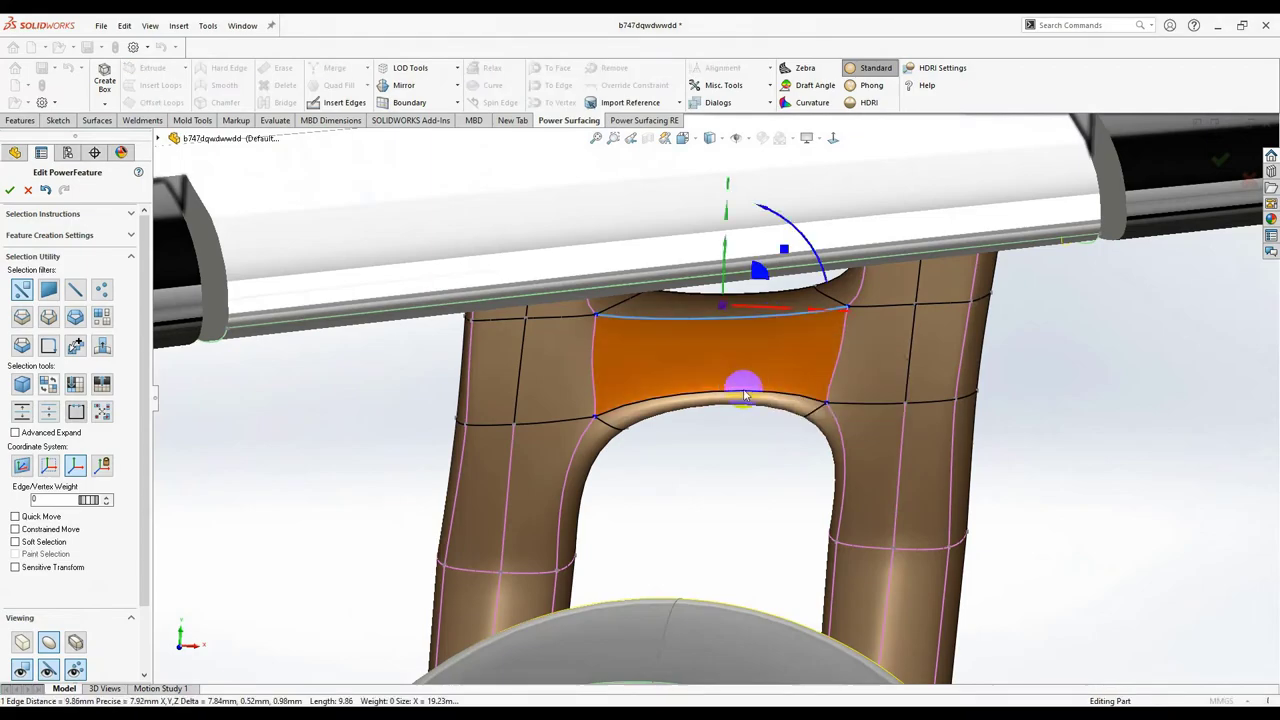
pyautogui.click(750, 470)
pyautogui.moveTo(750, 470); pyautogui.dragTo(830, 400, button='middle')
pyautogui.click(771, 437)
# Step: Select and adjust vertices on the strut's side beside the bridge
pyautogui.moveTo(903, 374); pyautogui.dragTo(777, 386, button='middle')
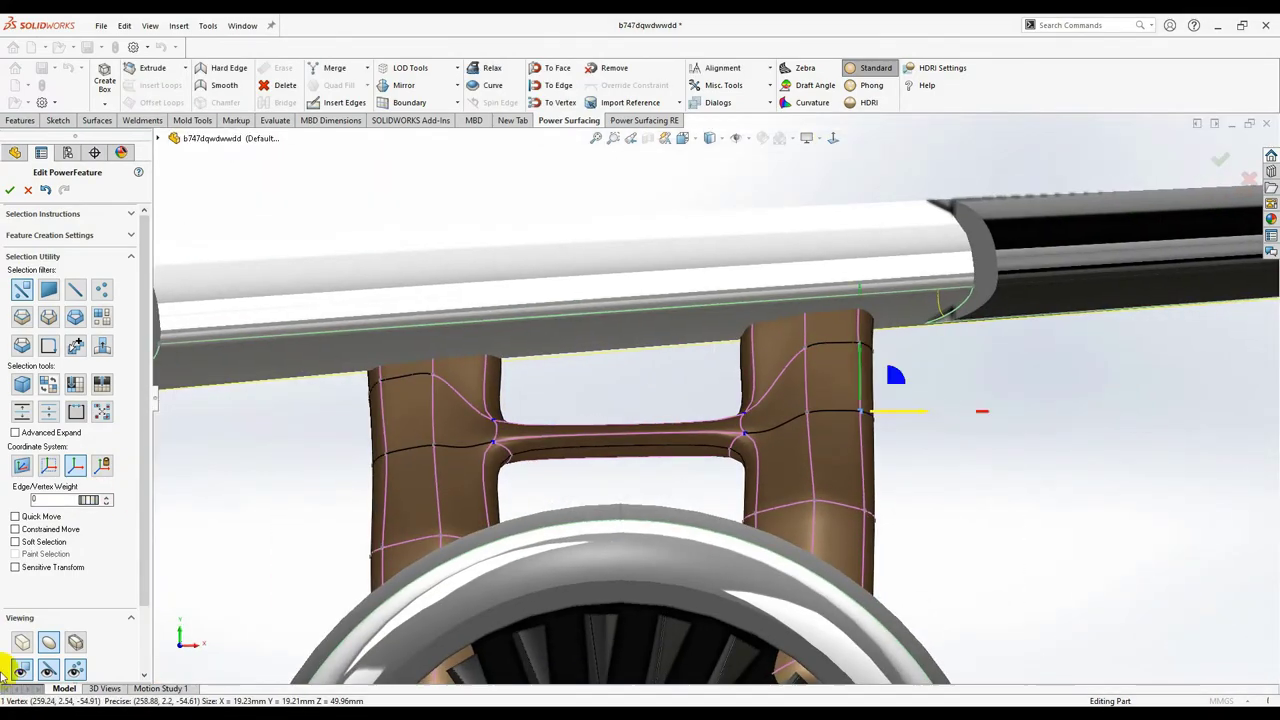
pyautogui.scroll(3, 578, 420)
pyautogui.moveTo(825, 290); pyautogui.dragTo(882, 420)
pyautogui.click(1086, 372)
pyautogui.moveTo(850, 330); pyautogui.dragTo(771, 366, button='middle')
# Step: Select the complete twin-strut pylon of the outer engine and copy it to the inner engine
pyautogui.scroll(5, 771, 366)
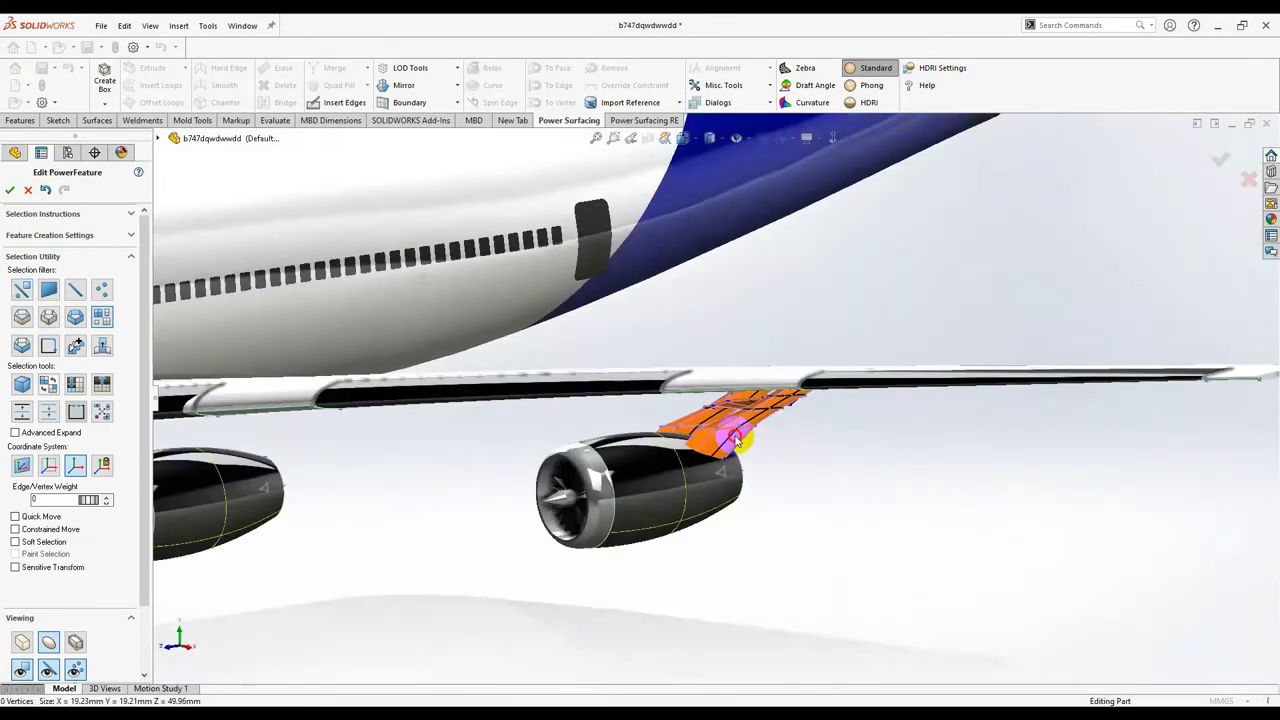
pyautogui.click(737, 443)
pyautogui.scroll(-4, 737, 443)
pyautogui.moveTo(737, 443); pyautogui.dragTo(601, 460, button='middle')
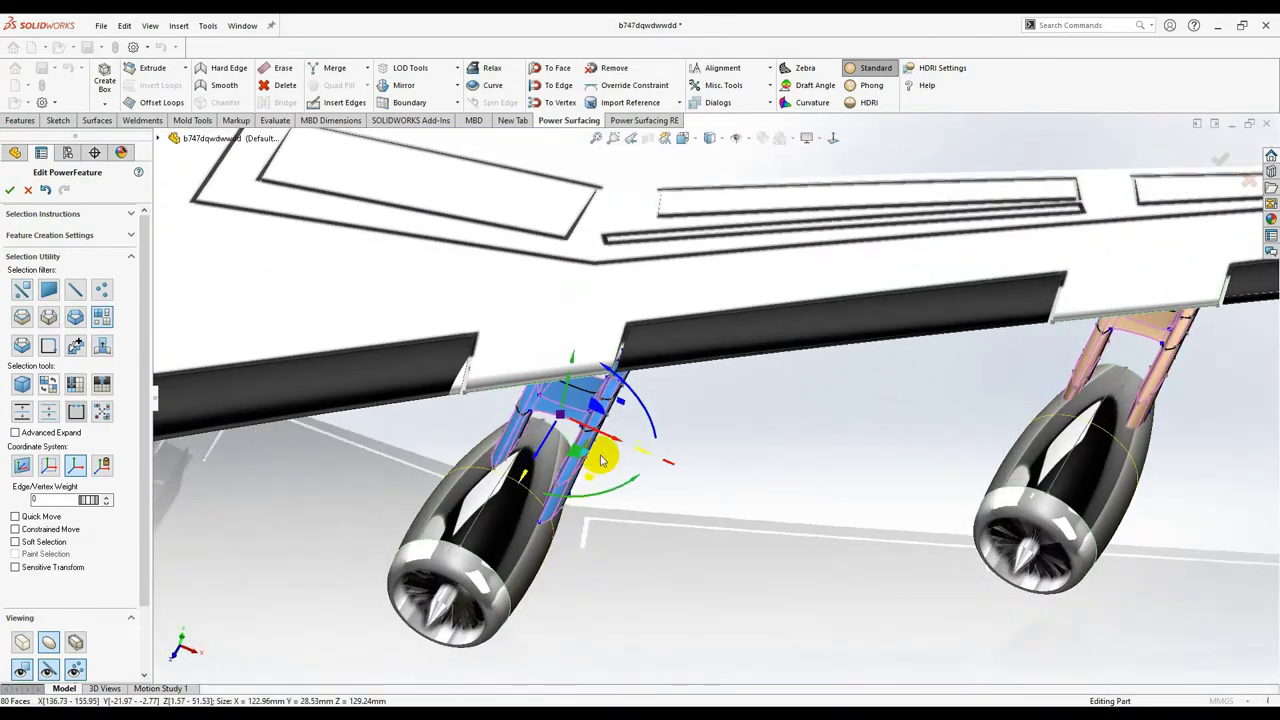
# Step: Shift the copied pylon sideways to seat it between the wing and the inner nacelle, and finish the Power Surfacing edit
pyautogui.moveTo(610, 441); pyautogui.dragTo(591, 437)
pyautogui.moveTo(660, 440); pyautogui.dragTo(584, 403, button='middle')
pyautogui.scroll(-4, 584, 403)
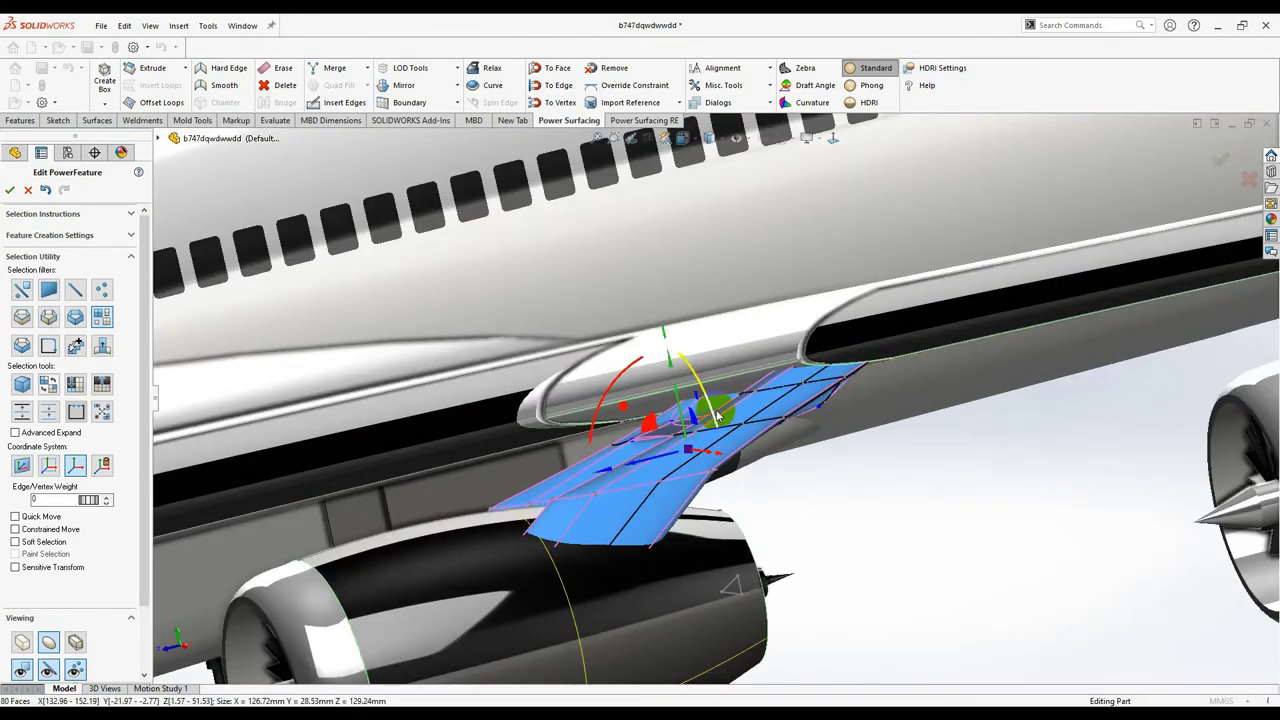
pyautogui.moveTo(716, 416); pyautogui.dragTo(983, 557, button='middle')
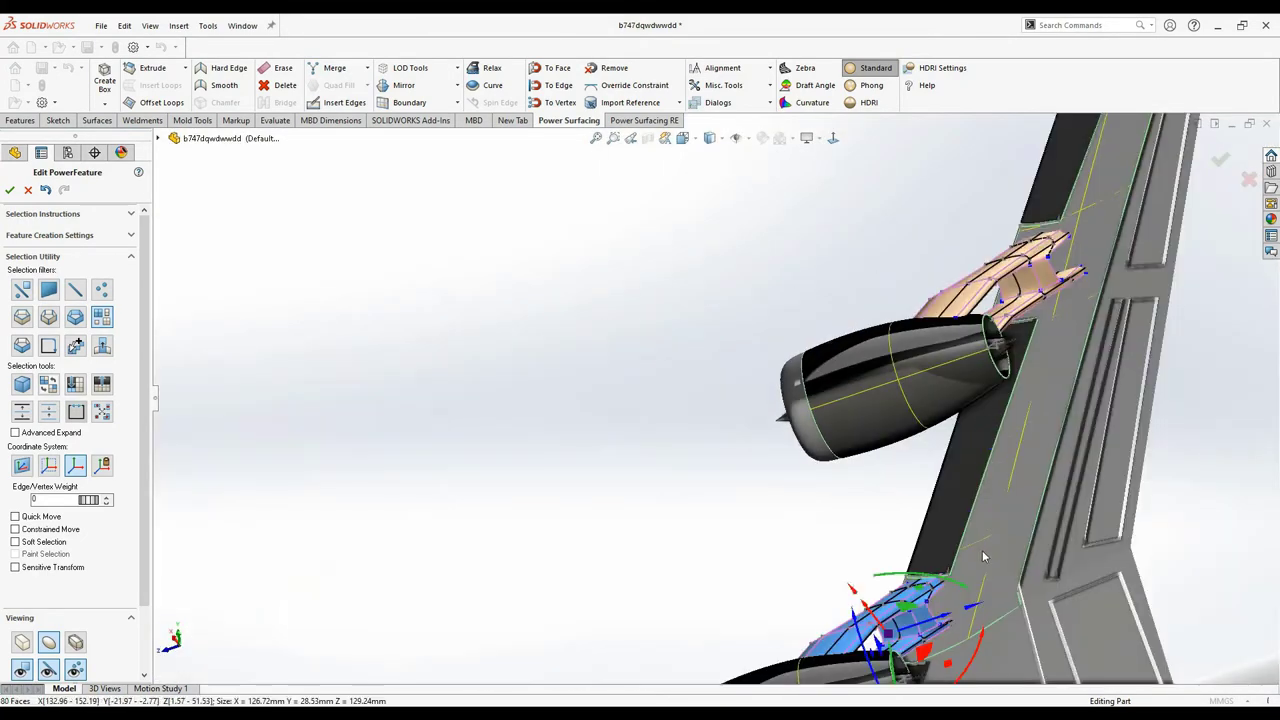
pyautogui.scroll(-5, 983, 557)
pyautogui.scroll(3, 848, 566)
pyautogui.scroll(-2, 746, 551)
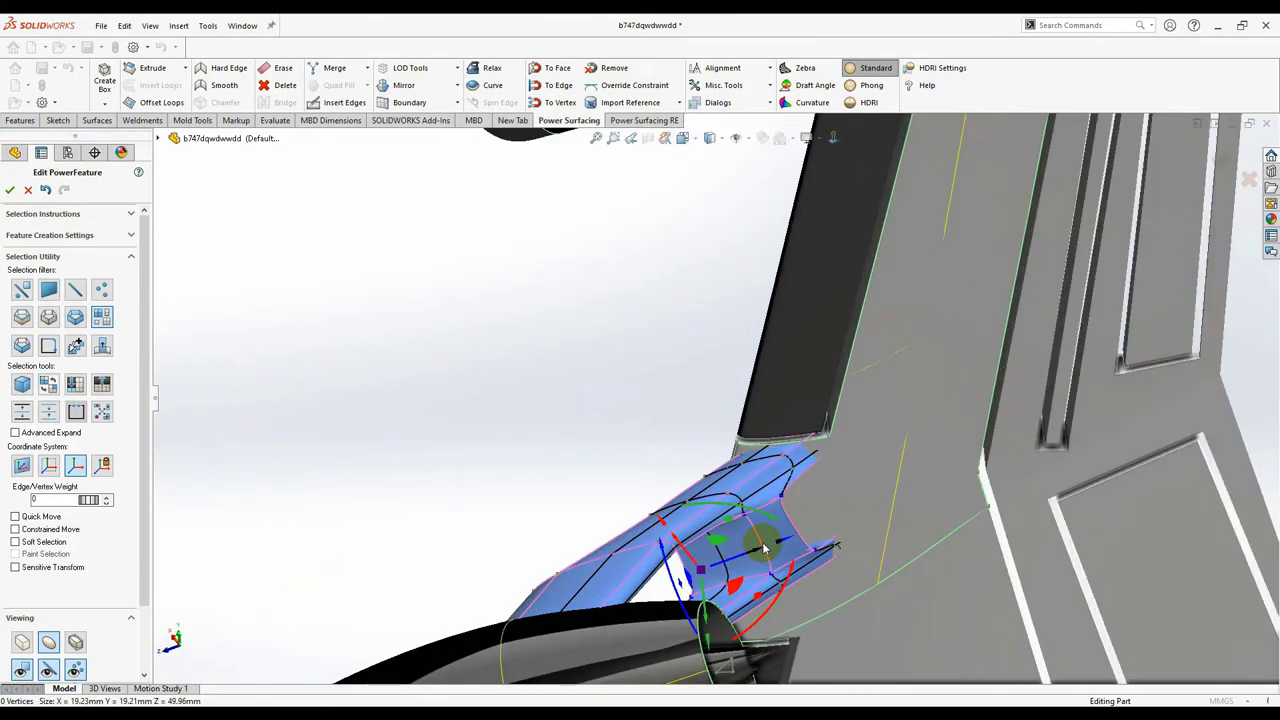
pyautogui.moveTo(763, 547); pyautogui.dragTo(1224, 178, button='middle')
pyautogui.click(1220, 160)
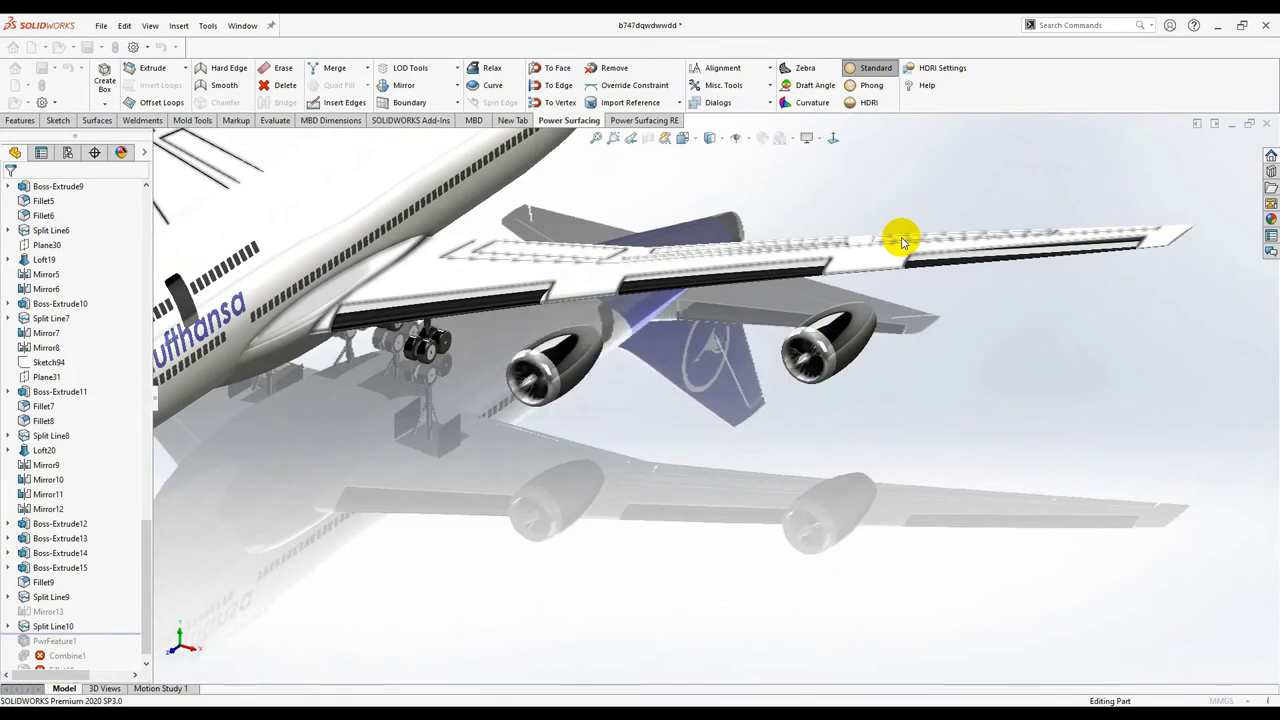
# Step: Turn on shadows in shaded mode and inspect both engine pylons beneath the wing
pyautogui.moveTo(901, 241); pyautogui.dragTo(677, 294, button='middle')
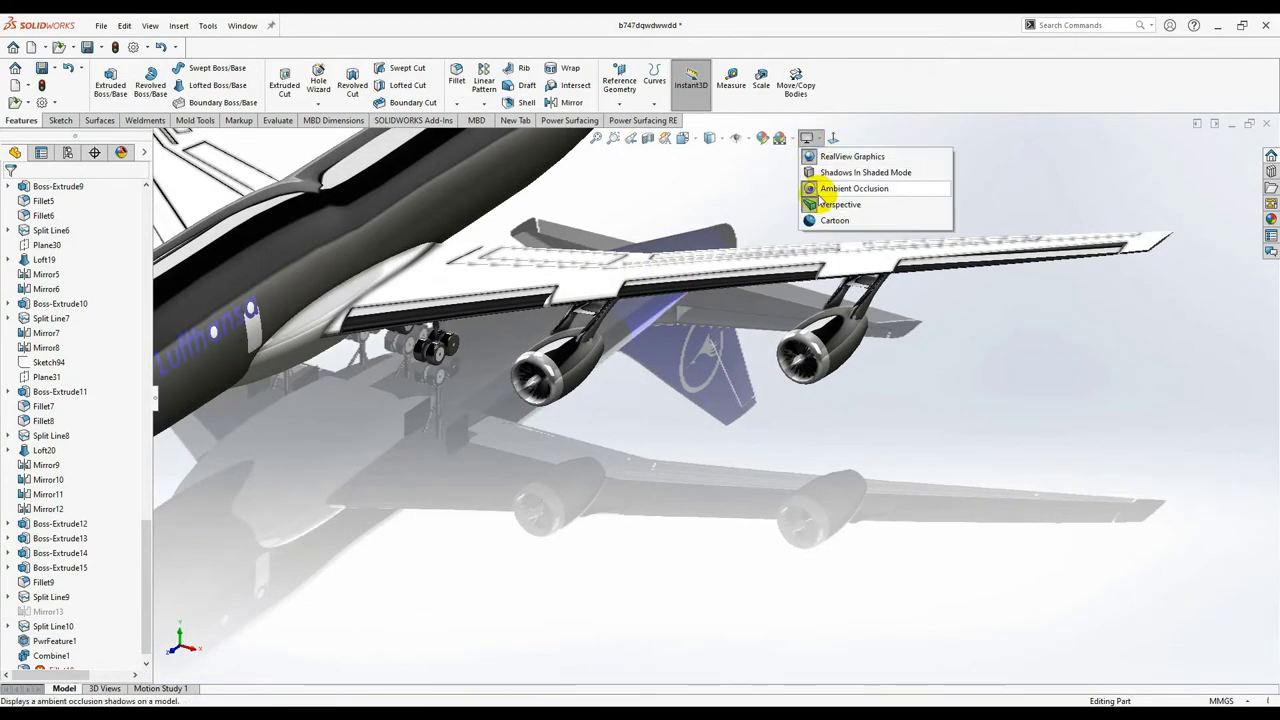
pyautogui.click(836, 177)
pyautogui.scroll(-4, 734, 292)
pyautogui.moveTo(655, 421)
pyautogui.mouseDown(button='middle')
pyautogui.moveTo(650, 378)
pyautogui.moveTo(614, 376)
pyautogui.moveTo(629, 391)
pyautogui.moveTo(611, 471)
pyautogui.moveTo(641, 404)
pyautogui.mouseUp(button='middle')
pyautogui.scroll(5, 591, 391)
pyautogui.scroll(-5, 641, 404)
pyautogui.moveTo(809, 400); pyautogui.dragTo(760, 491, button='middle')
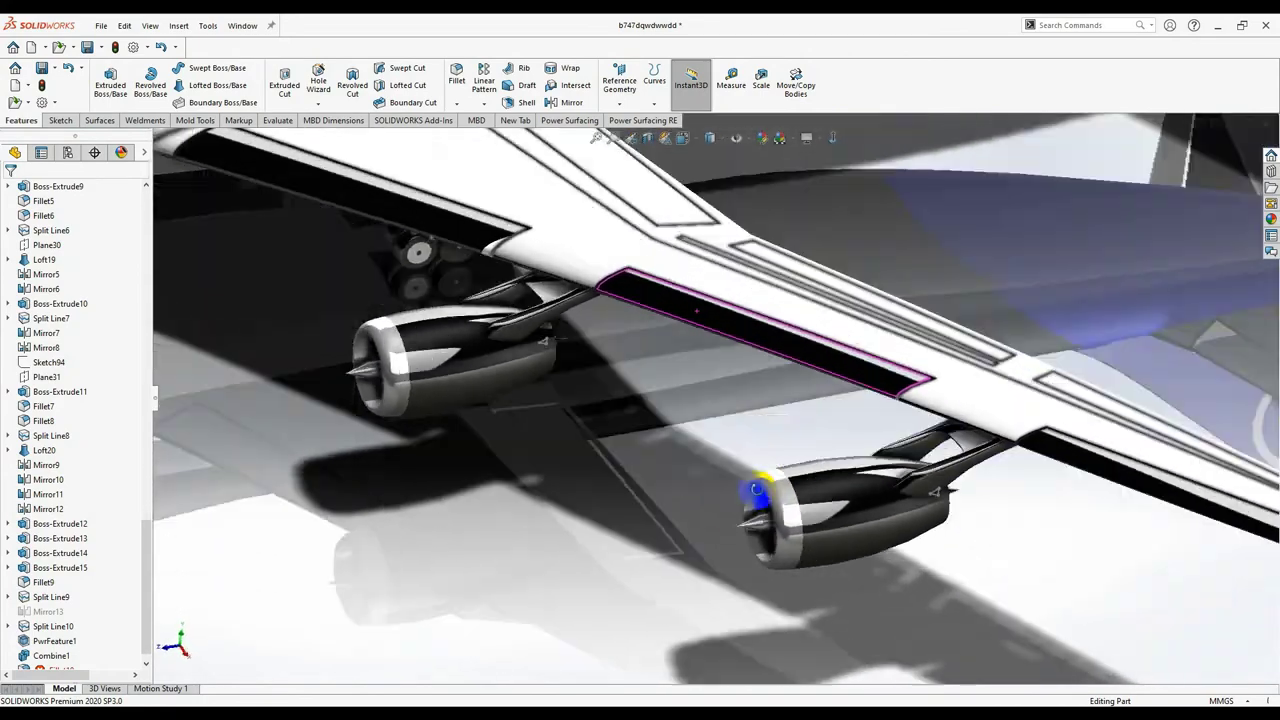
pyautogui.scroll(-4, 1007, 485)
pyautogui.moveTo(1005, 484); pyautogui.dragTo(478, 441, button='middle')
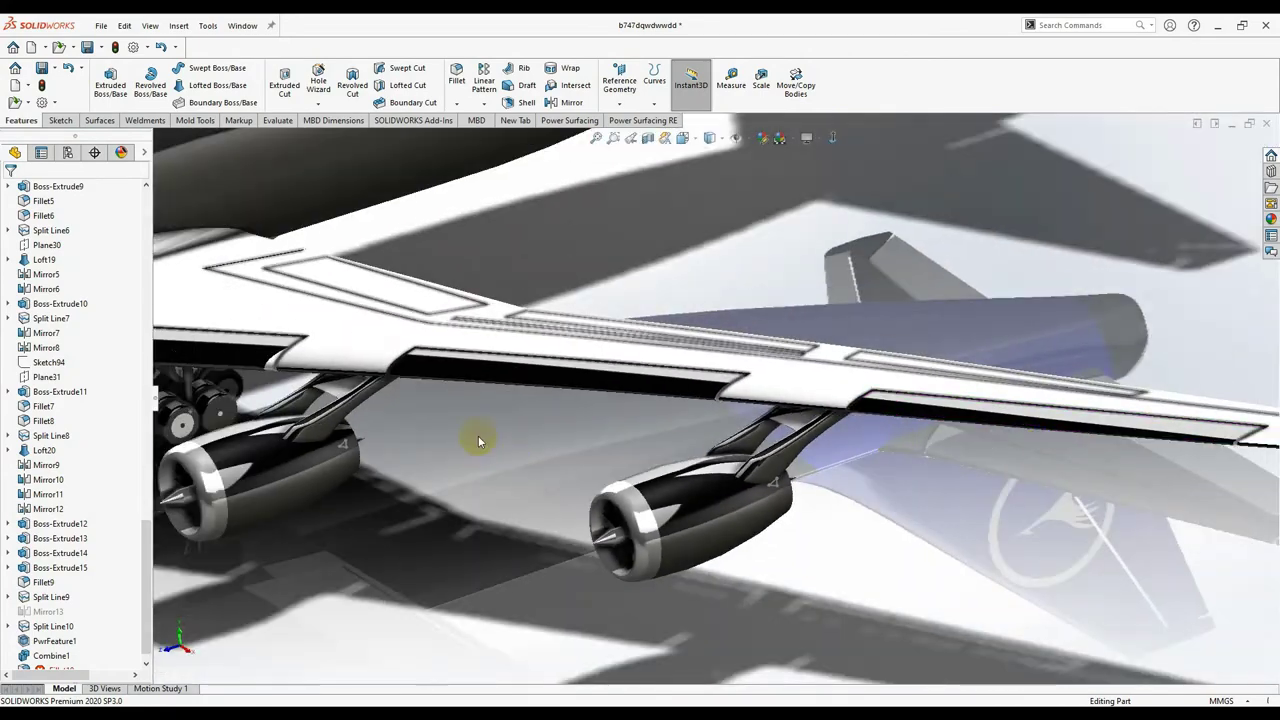
pyautogui.click(182, 25)
pyautogui.moveTo(220, 80)
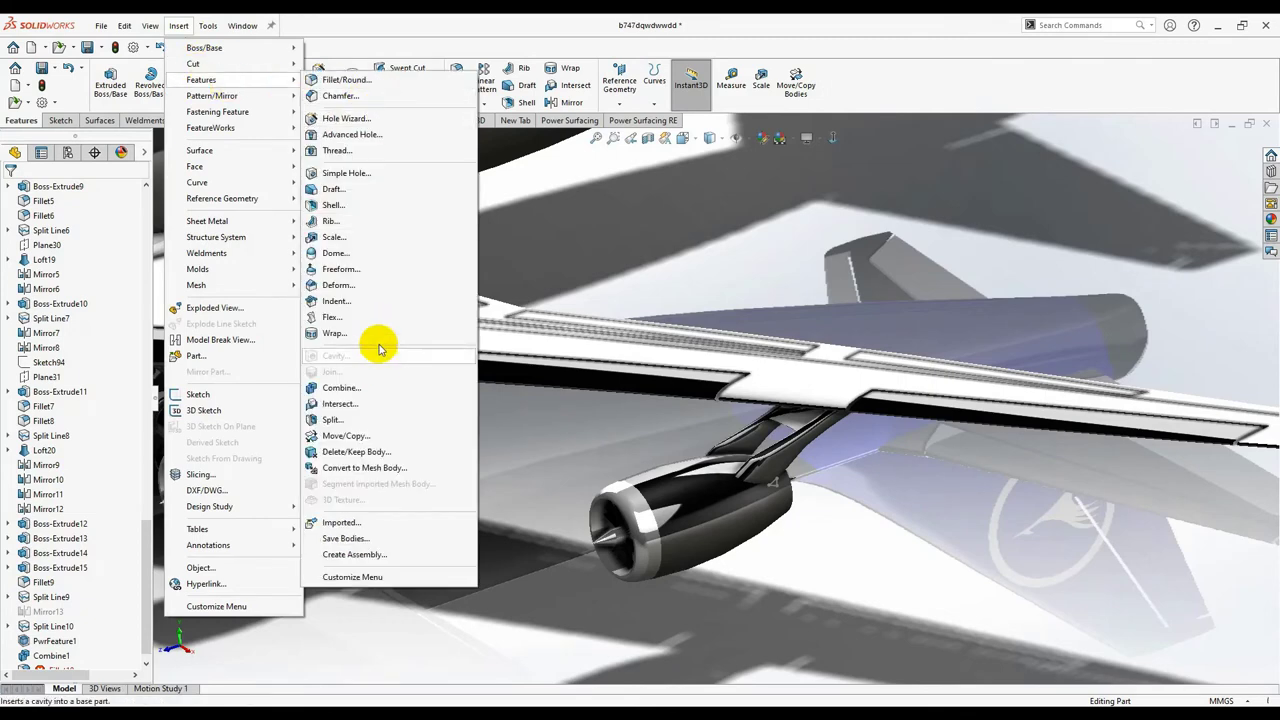
pyautogui.click(345, 388)
pyautogui.click(797, 452)
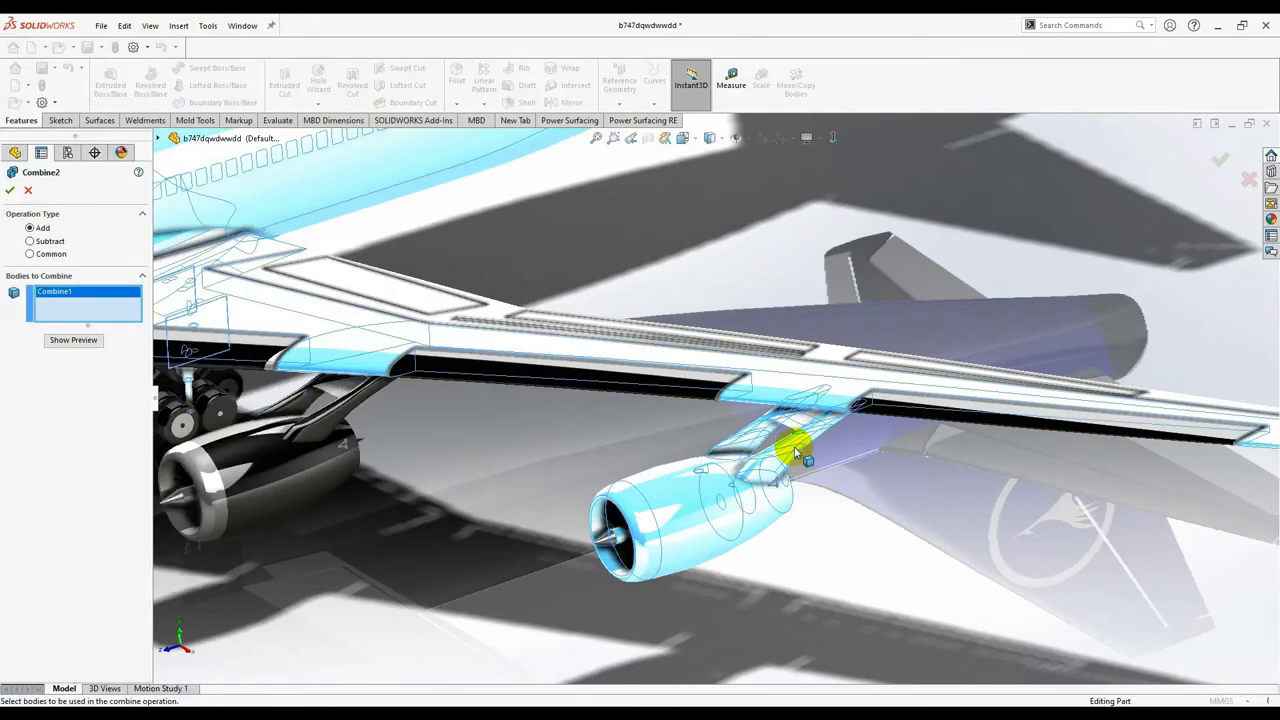
pyautogui.moveTo(886, 497); pyautogui.dragTo(886, 471, button='middle')
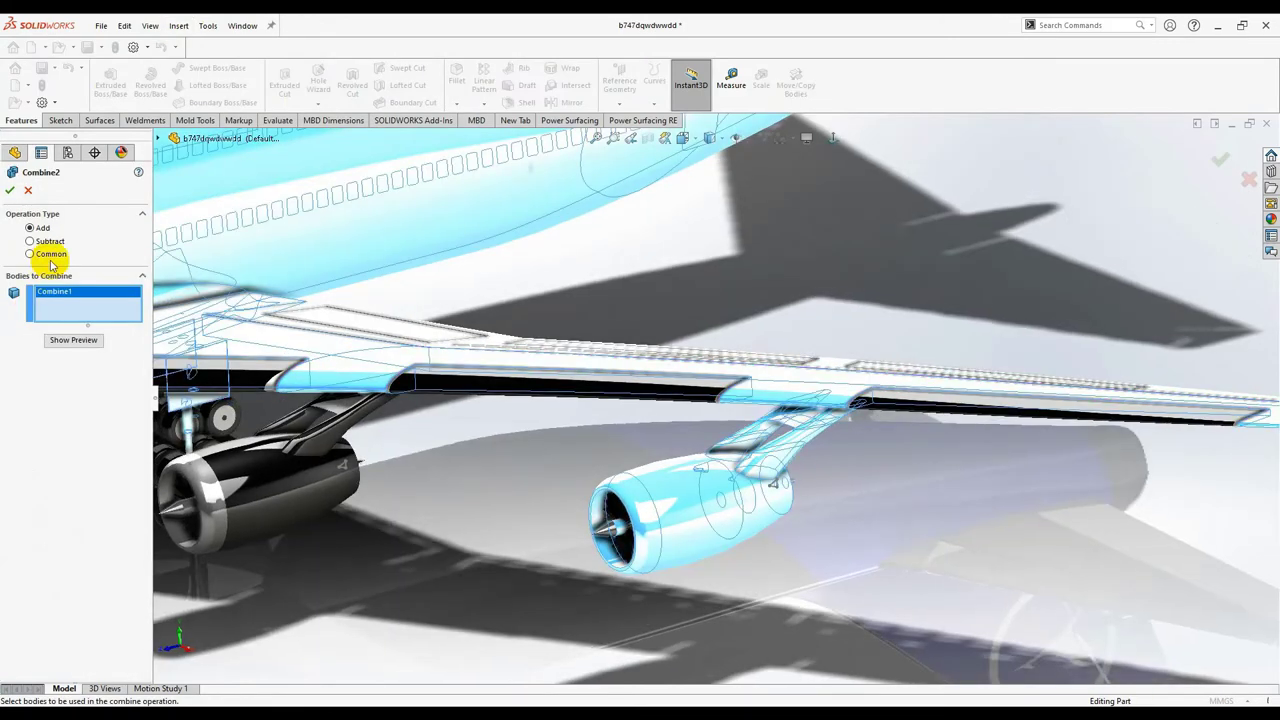
pyautogui.click(28, 190)
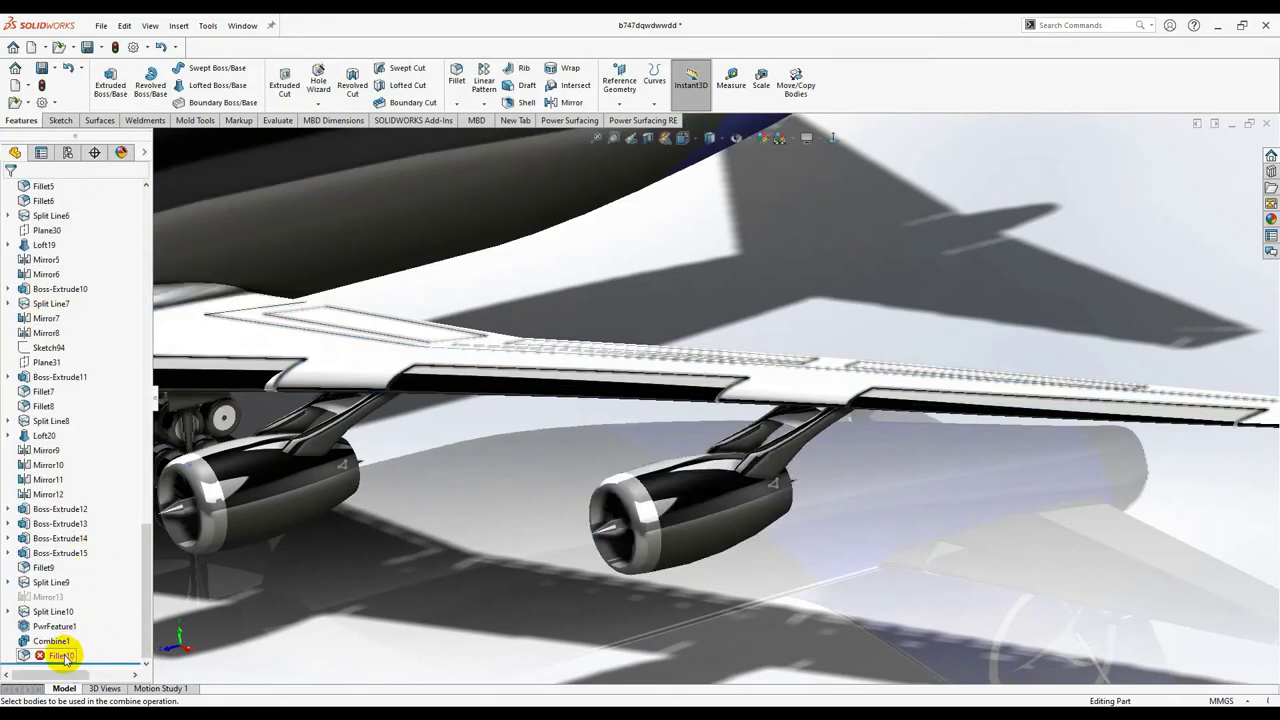
# Step: Delete the failed Fillet10 feature and dismiss the error report
pyautogui.click(33, 658)
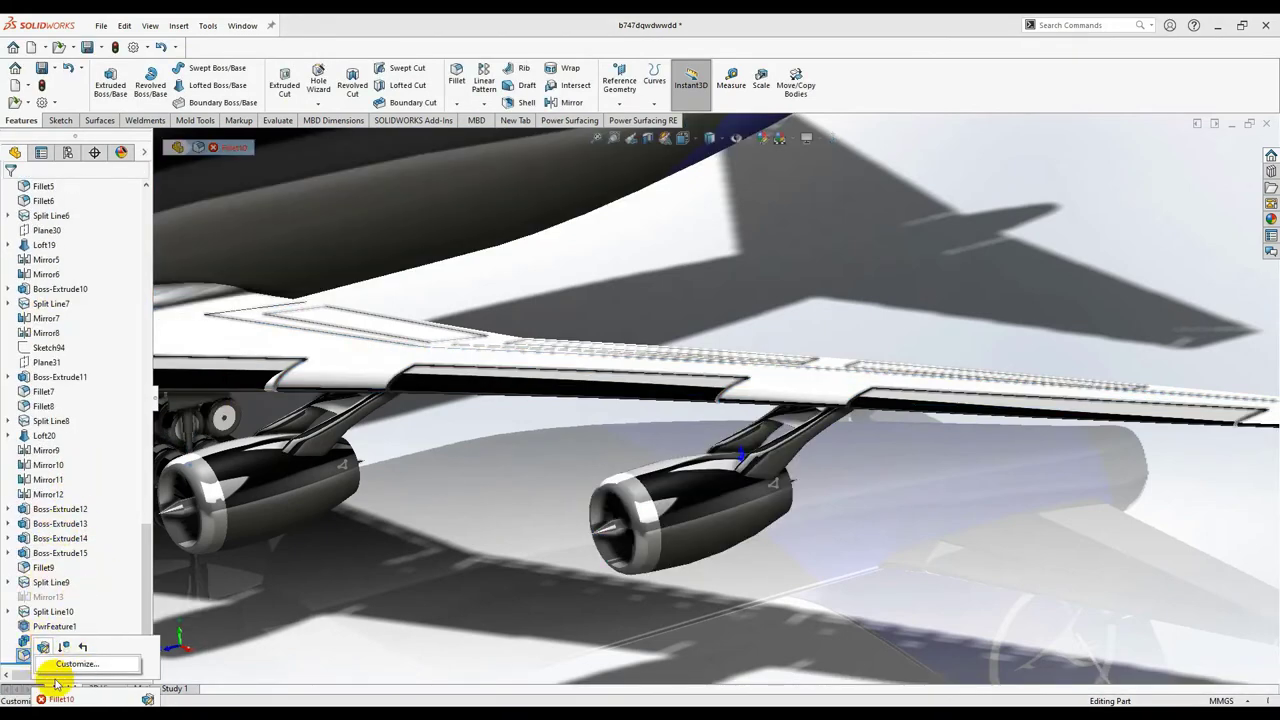
pyautogui.rightClick(22, 658)
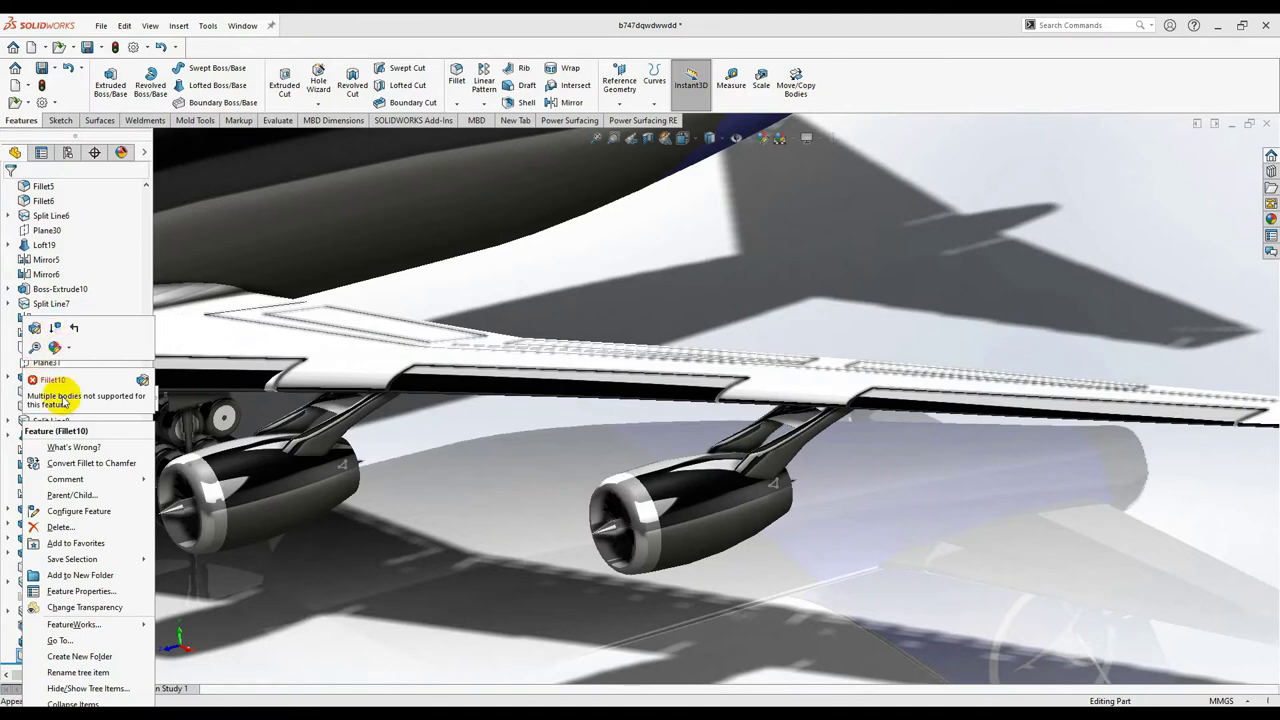
pyautogui.click(60, 527)
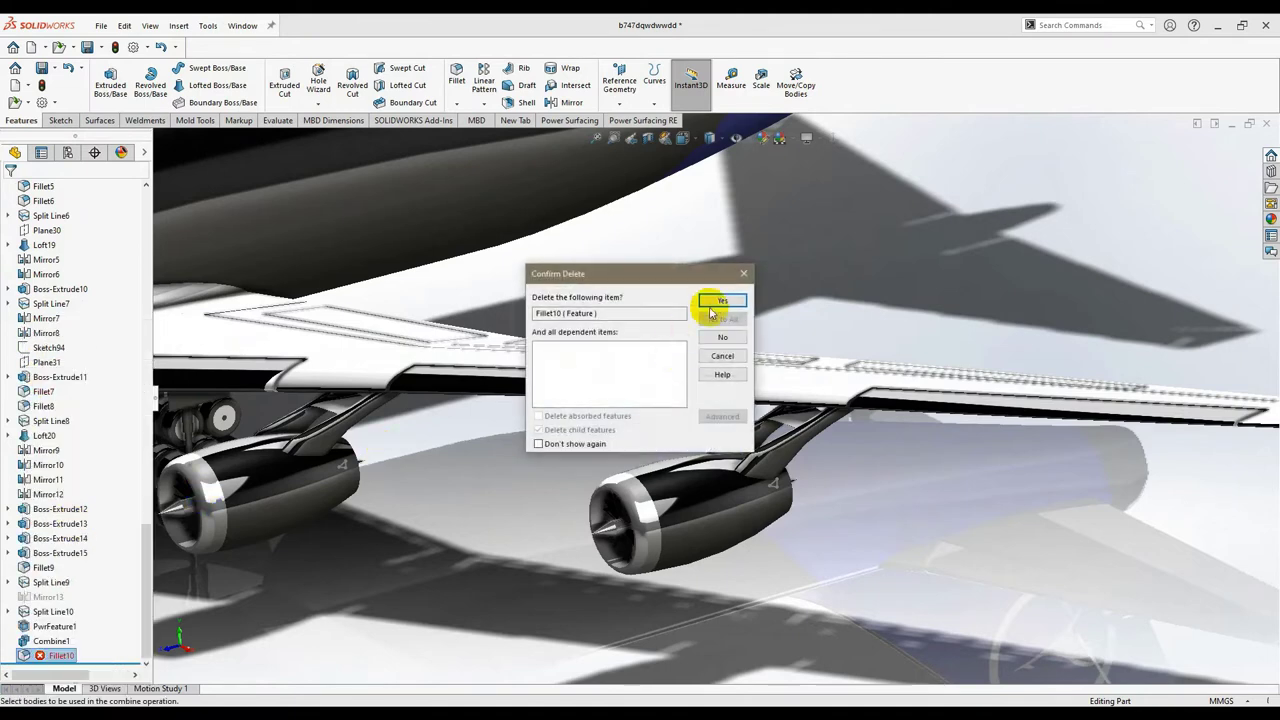
pyautogui.click(714, 304)
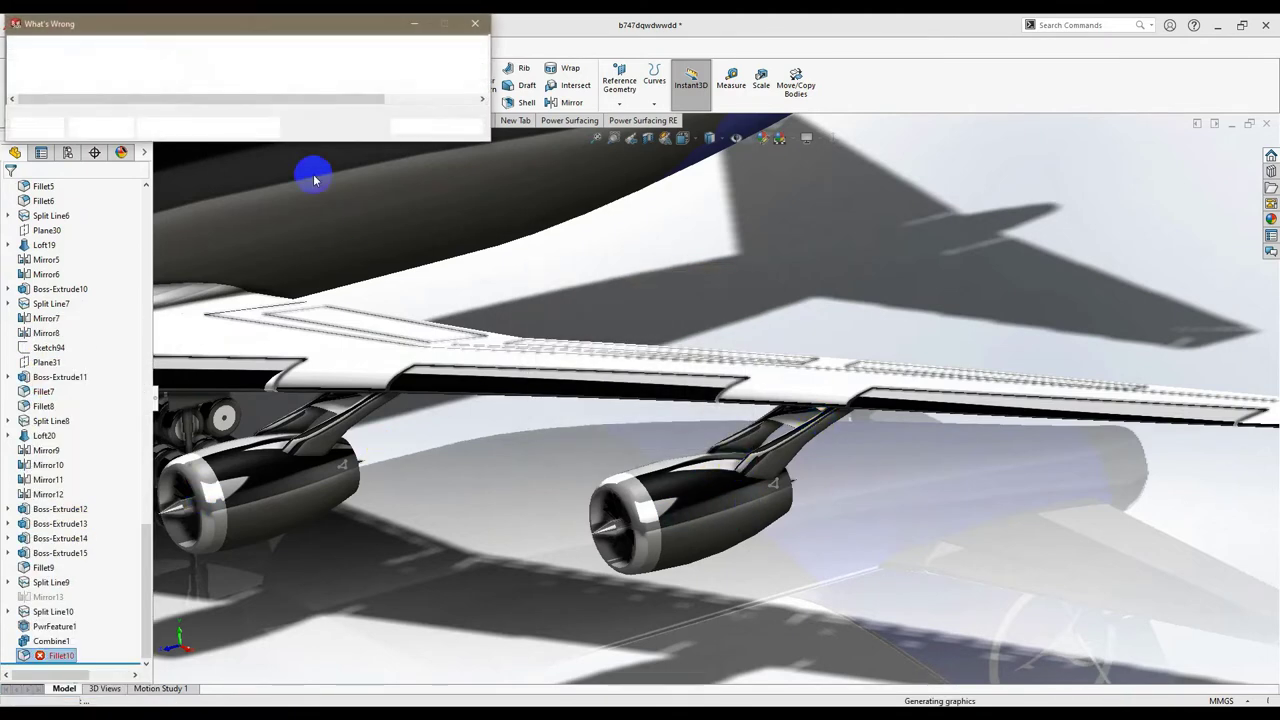
pyautogui.click(408, 126)
pyautogui.scroll(2, 435, 520)
pyautogui.moveTo(435, 520); pyautogui.dragTo(398, 524, button='middle')
# Step: Delete the Combine1 feature
pyautogui.rightClick(67, 656)
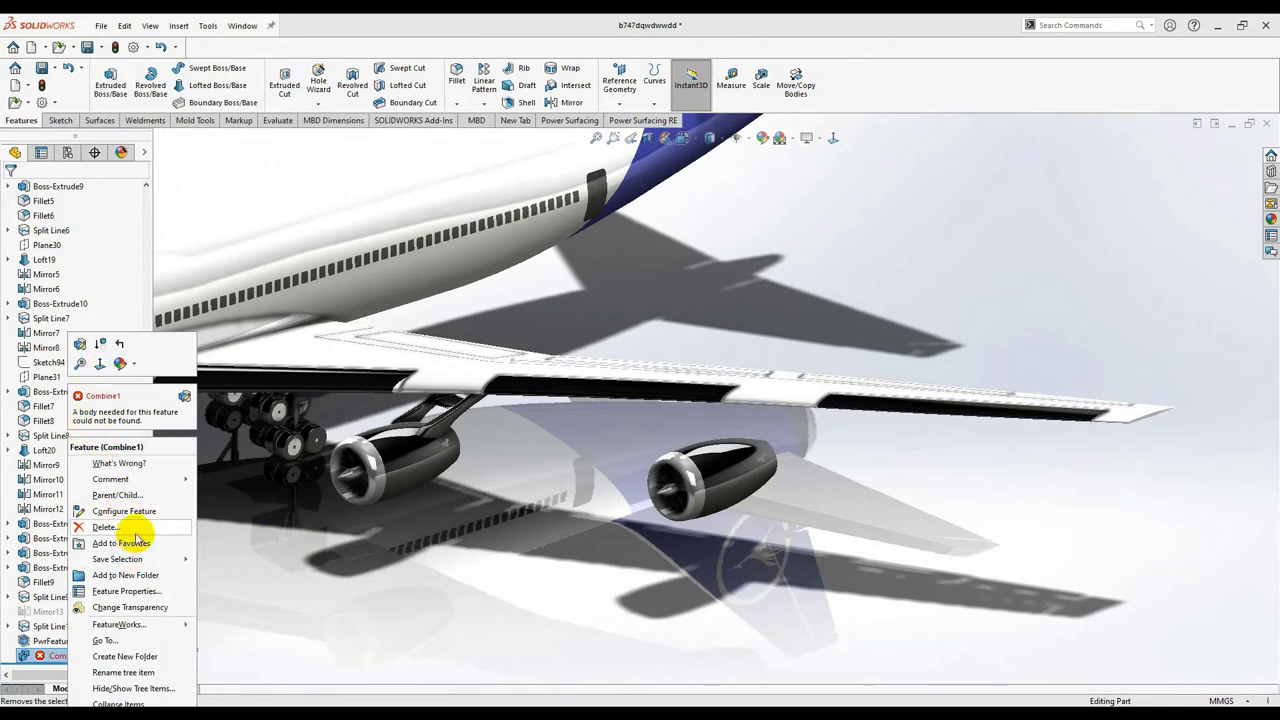
pyautogui.click(106, 527)
pyautogui.click(726, 302)
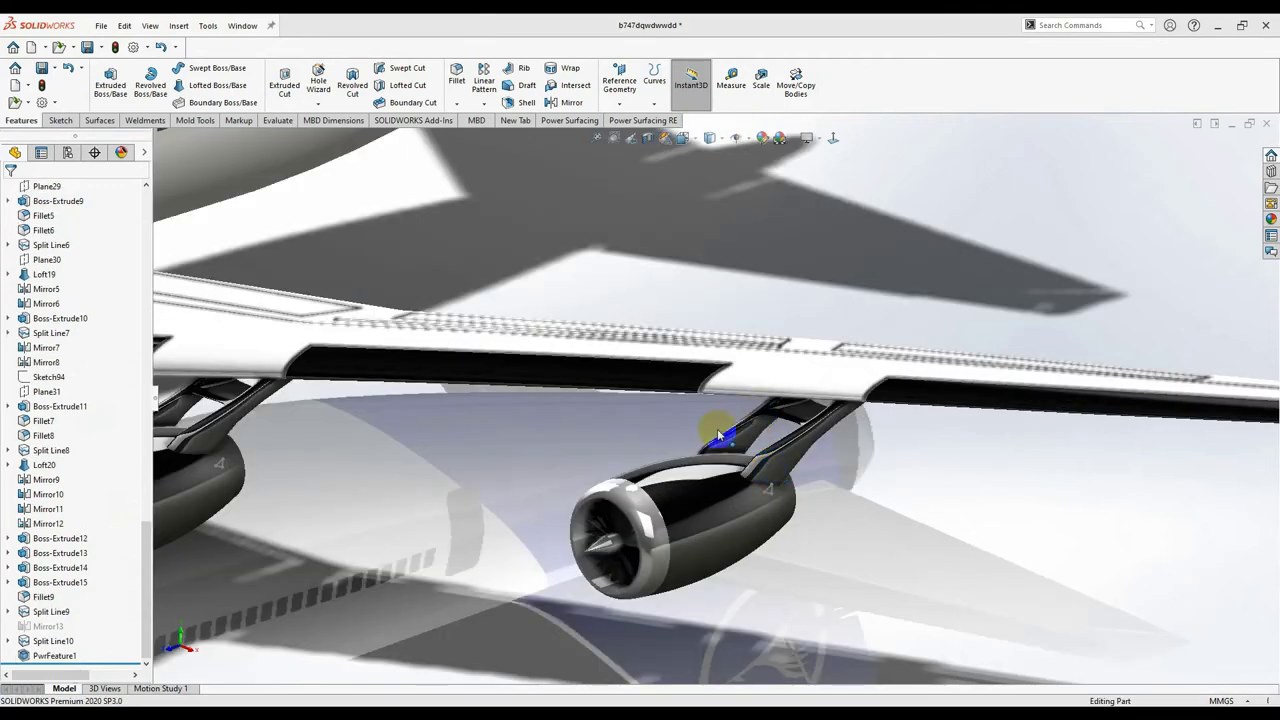
# Step: Combine both twin-strut pylon bodies with the wing and the two engine nacelles using the Add operation
pyautogui.click(180, 26)
pyautogui.moveTo(210, 78)
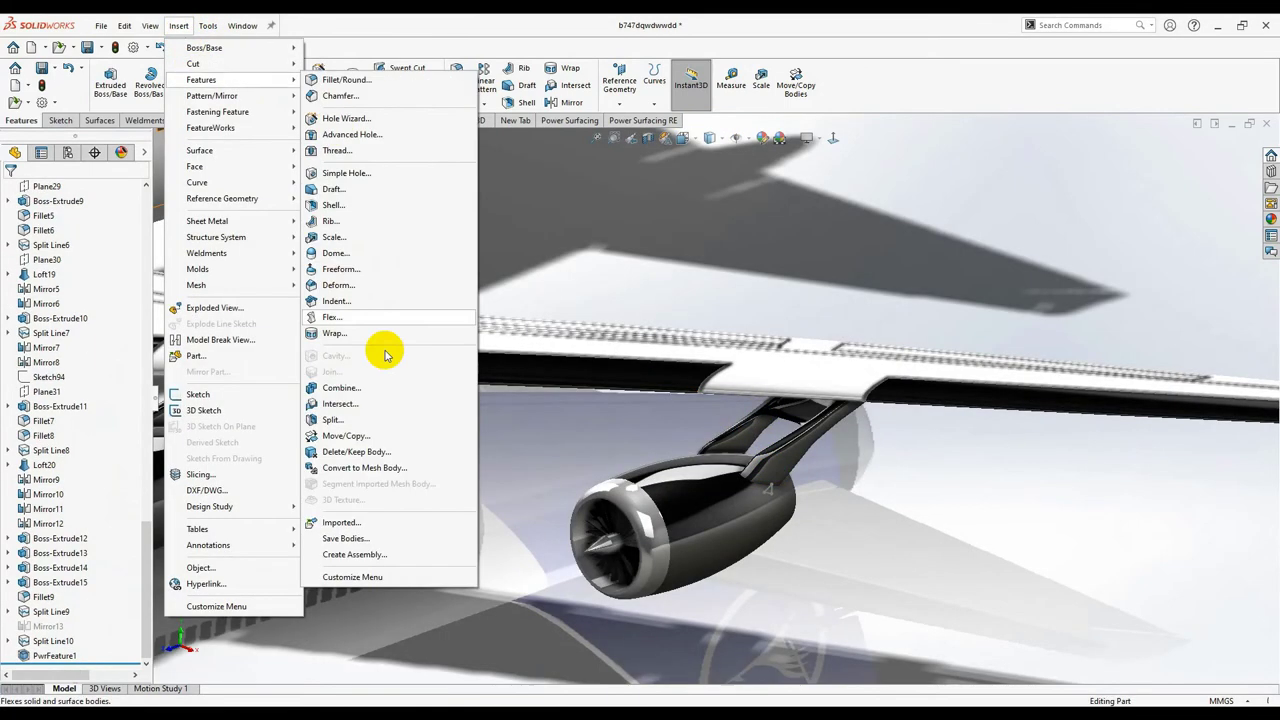
pyautogui.click(385, 380)
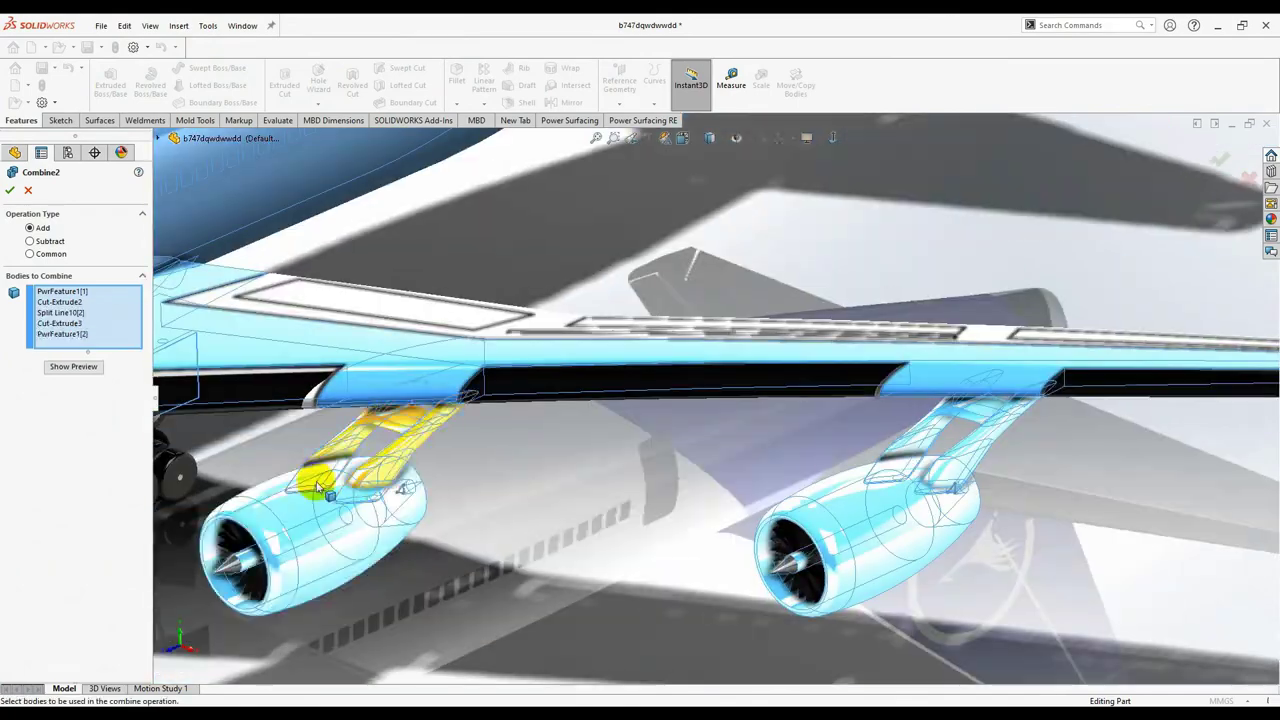
pyautogui.press('Return')
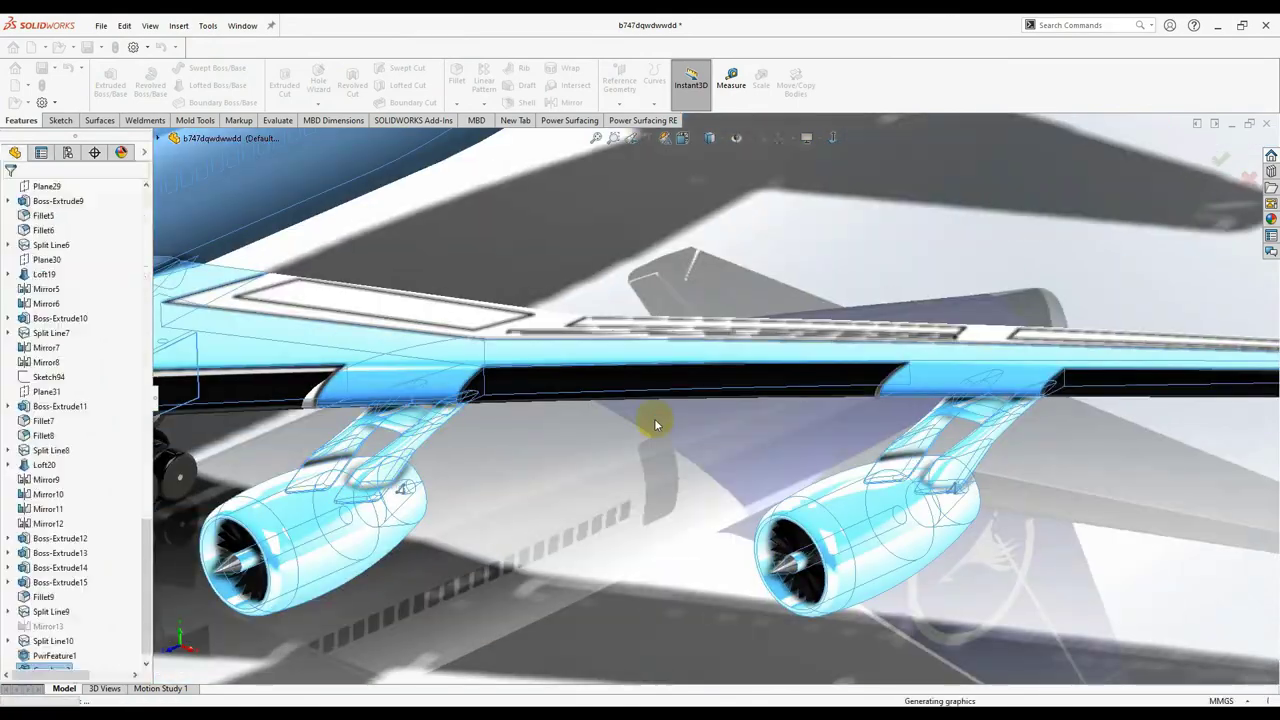
# Step: Fillet the edges where the outer engine's two pylon struts meet the nacelle with a 1 mm symmetric radius
pyautogui.moveTo(652, 423); pyautogui.dragTo(771, 134, button='middle')
pyautogui.scroll(5, 943, 366)
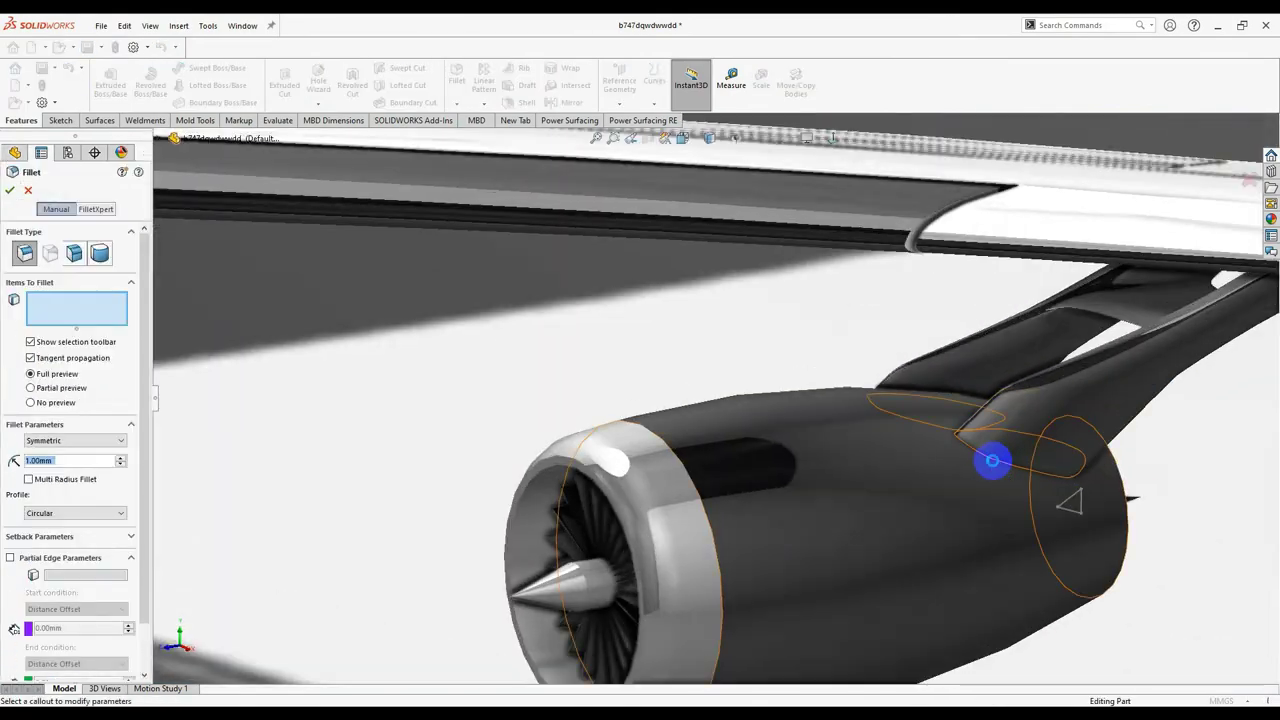
pyautogui.click(991, 457)
pyautogui.rightClick(76, 309)
pyautogui.click(115, 320)
pyautogui.click(1010, 461)
pyautogui.moveTo(911, 377); pyautogui.dragTo(975, 410, button='middle')
pyautogui.click(878, 338)
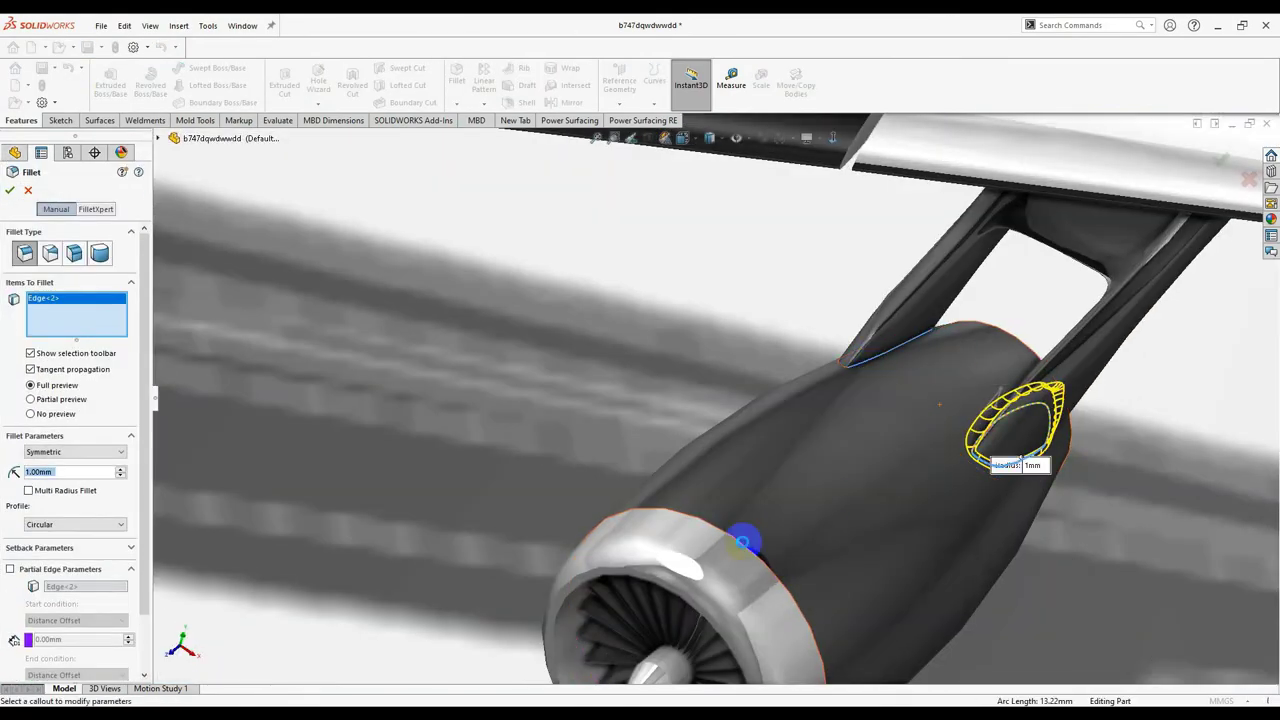
pyautogui.moveTo(746, 537); pyautogui.dragTo(387, 436, button='middle')
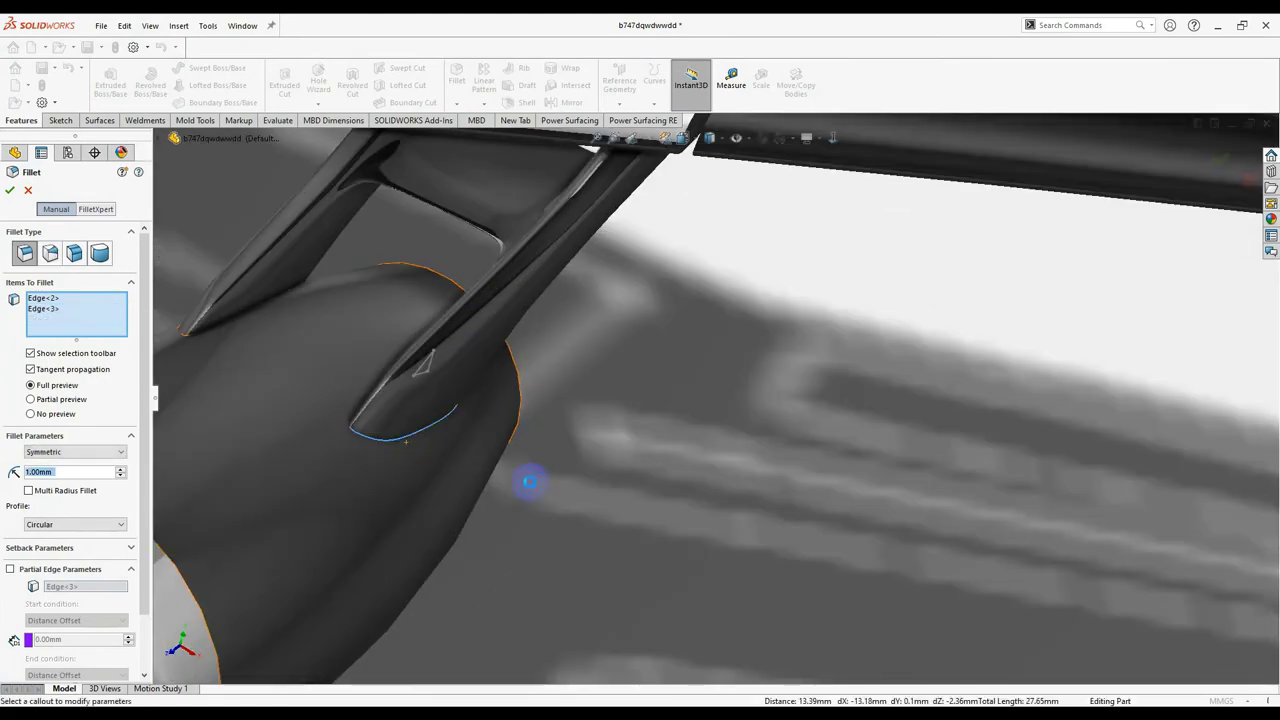
pyautogui.click(360, 318)
pyautogui.press('Return')
# Step: Inspect the filleted strut joints up close and check how both twin-strut pylons look on the whole aircraft
pyautogui.moveTo(598, 474); pyautogui.dragTo(715, 374, button='middle')
pyautogui.scroll(3, 715, 374)
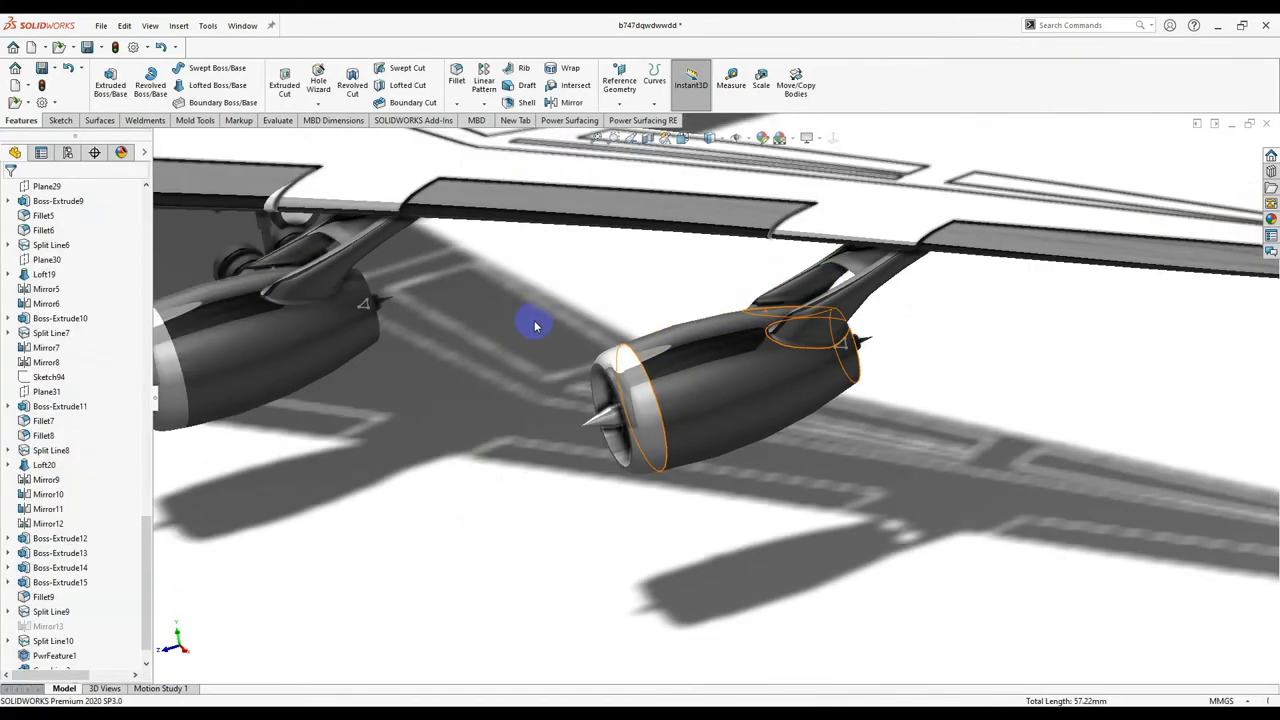
pyautogui.moveTo(534, 322); pyautogui.dragTo(597, 428, button='middle')
pyautogui.scroll(-5, 860, 349)
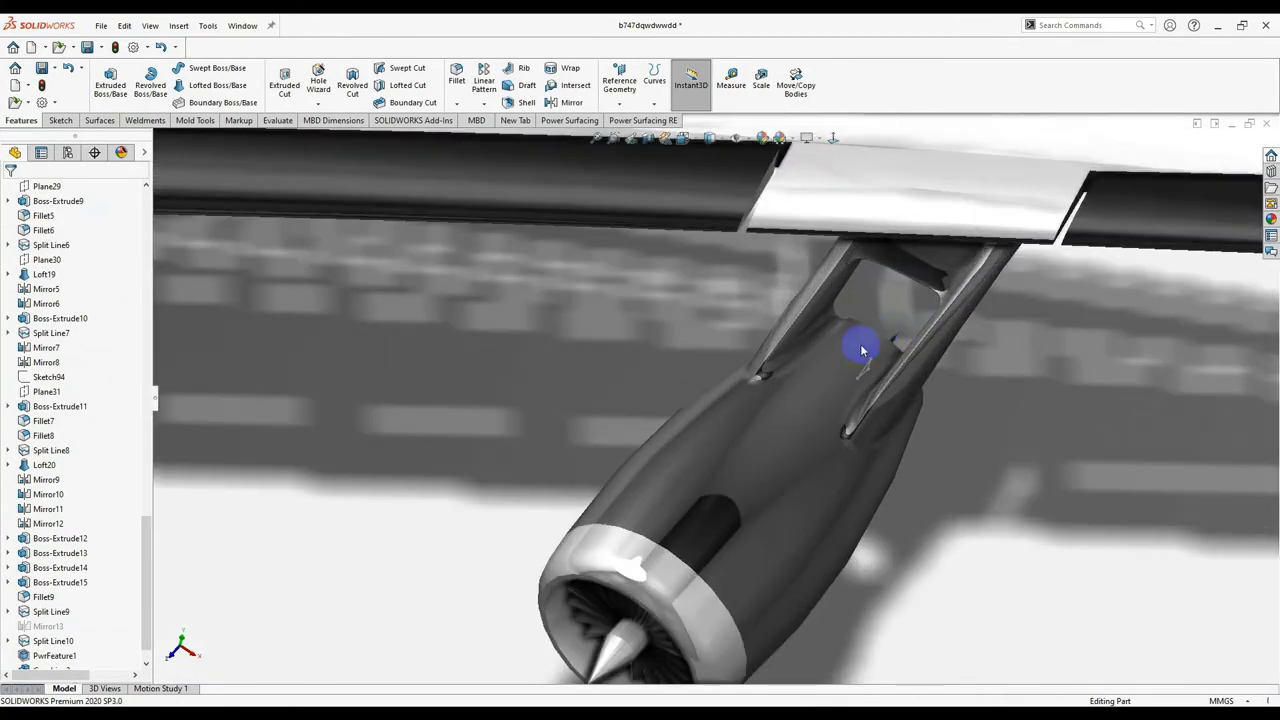
pyautogui.moveTo(860, 349); pyautogui.dragTo(1131, 415, button='middle')
pyautogui.scroll(-3, 851, 331)
pyautogui.scroll(1, 763, 440)
pyautogui.scroll(5, 1123, 432)
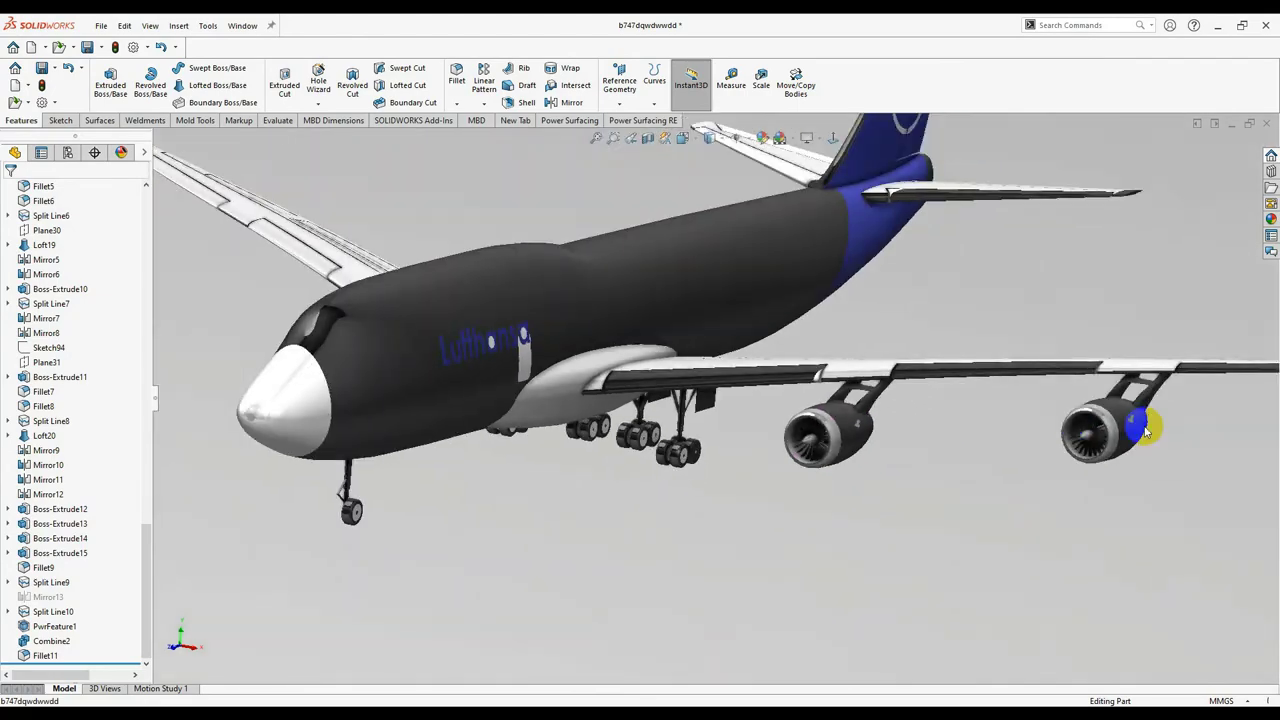
pyautogui.scroll(-3, 1149, 426)
pyautogui.moveTo(846, 400); pyautogui.dragTo(867, 417, button='middle')
pyautogui.scroll(5, 980, 517)
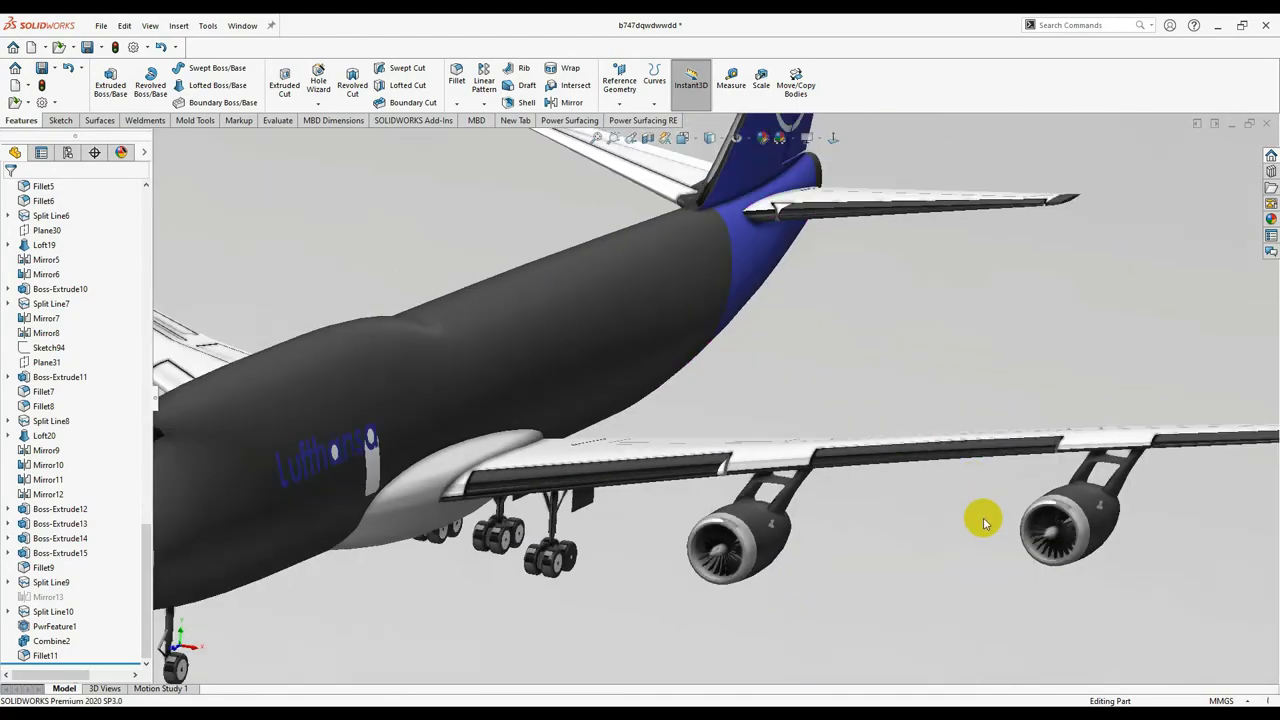
# Step: Compare the shape and position of both engine pylons beneath the wing from side and front angles
pyautogui.scroll(-3, 980, 477)
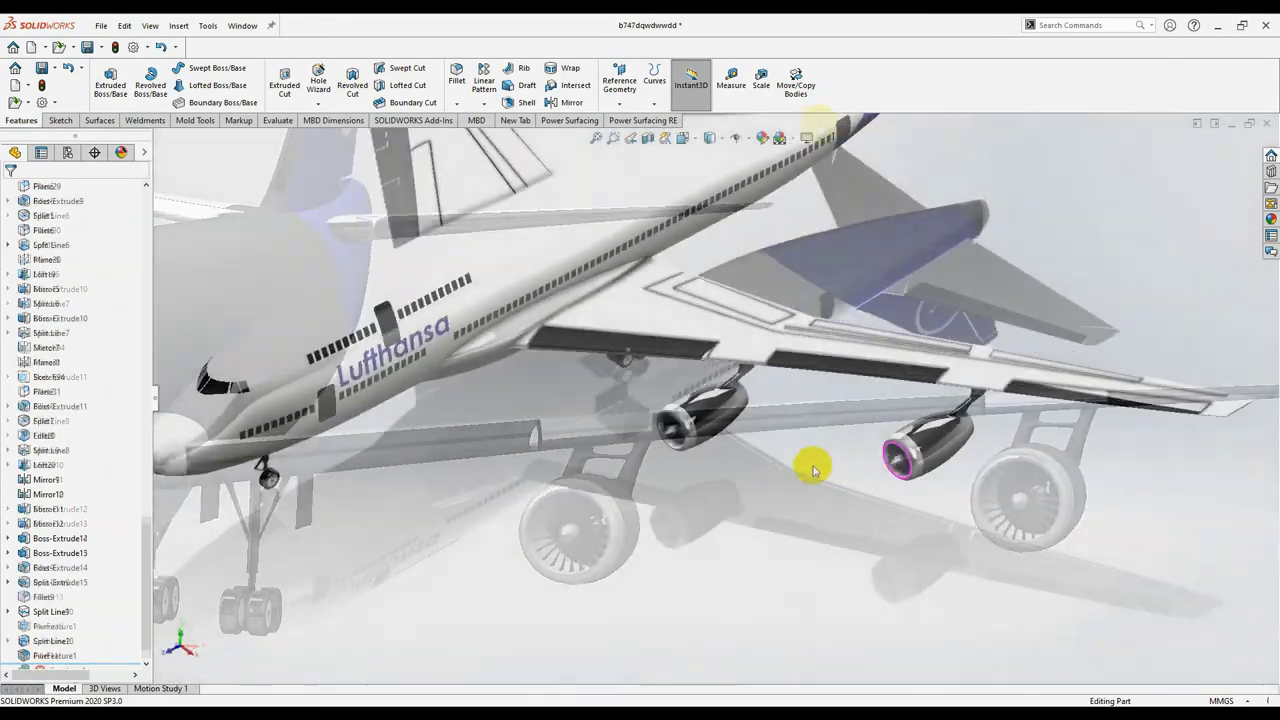
pyautogui.scroll(-5, 823, 457)
pyautogui.scroll(5, 577, 396)
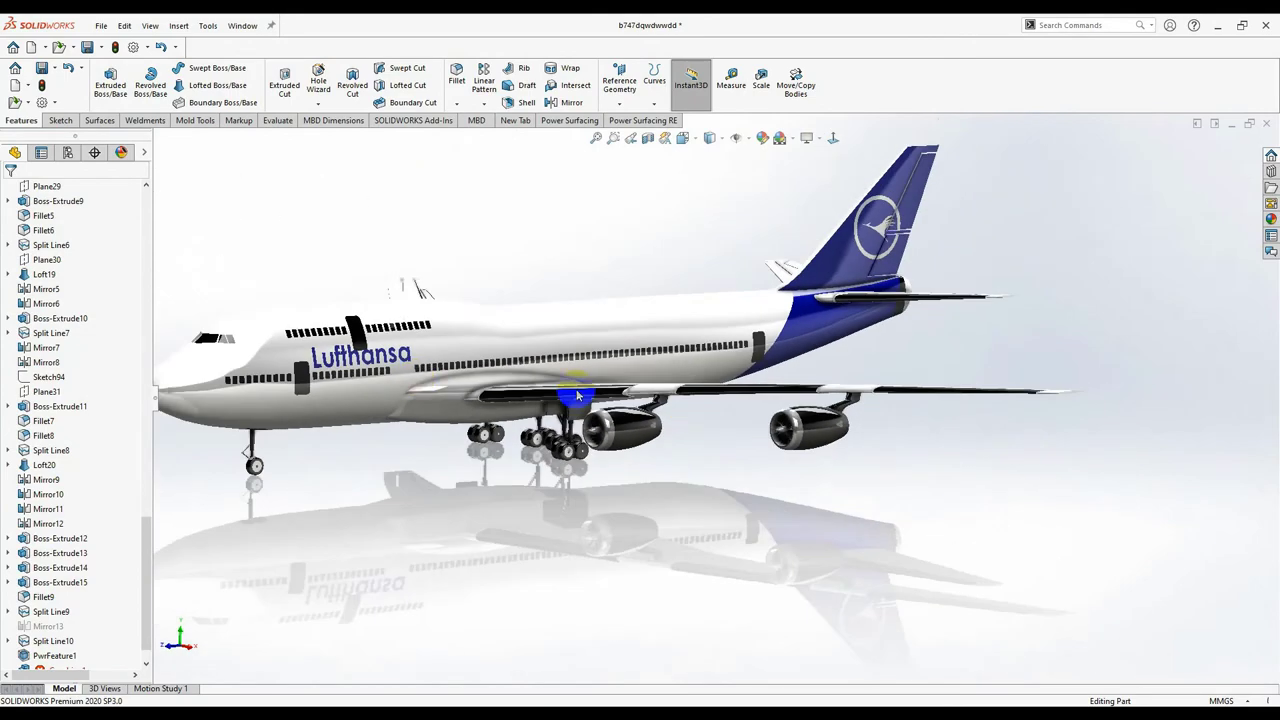
pyautogui.scroll(-8, 1020, 517)
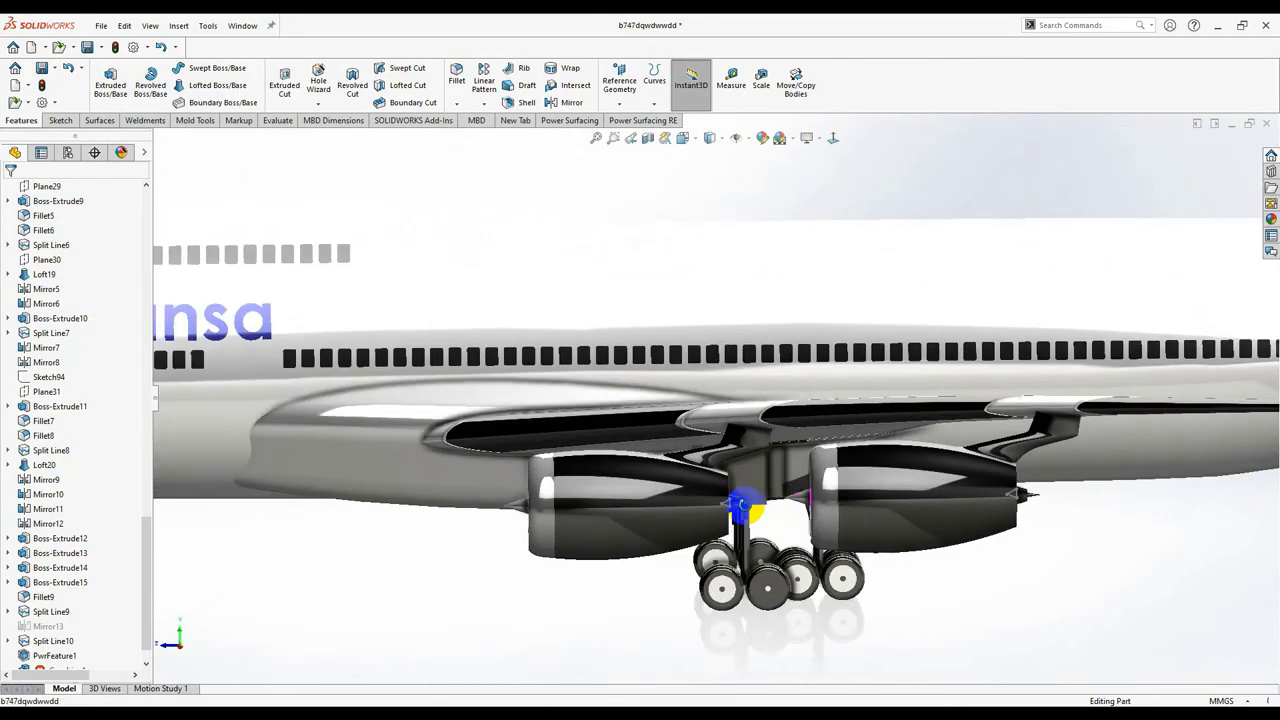
pyautogui.moveTo(747, 505); pyautogui.dragTo(752, 436, button='middle')
pyautogui.scroll(-3, 751, 434)
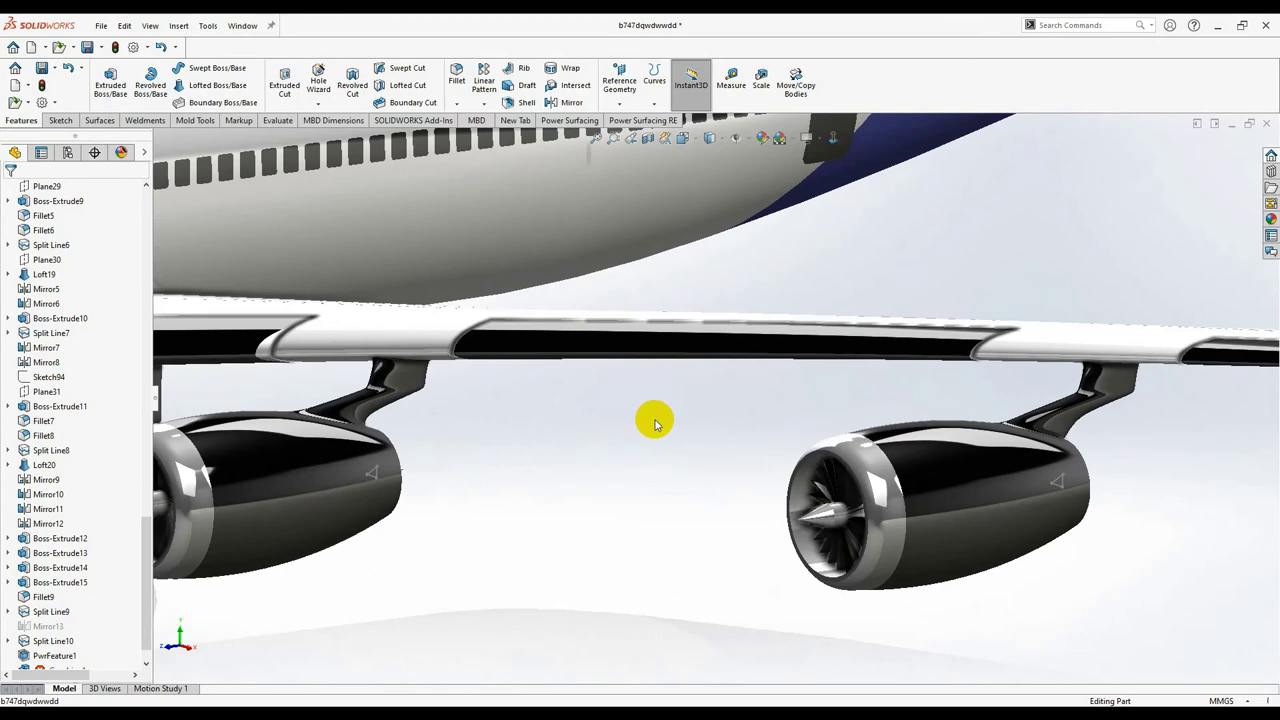
pyautogui.scroll(2, 703, 444)
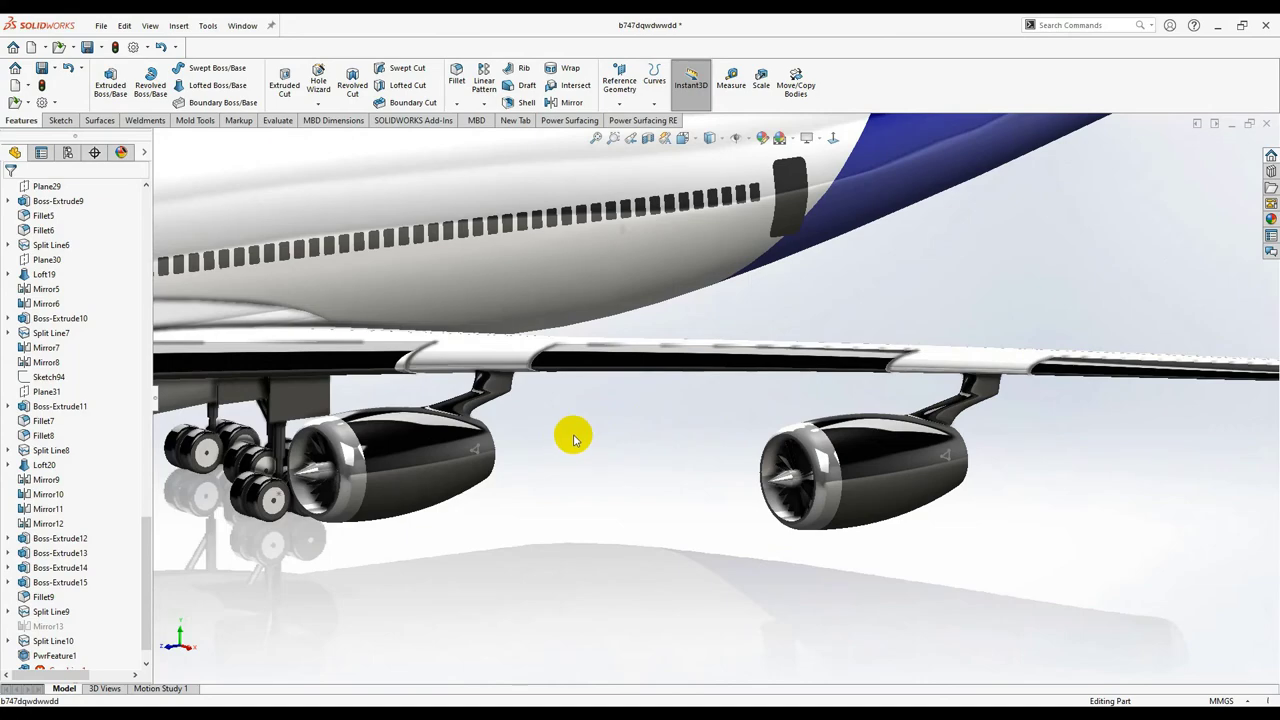
pyautogui.scroll(1, 574, 440)
pyautogui.moveTo(574, 440); pyautogui.dragTo(580, 471, button='middle')
pyautogui.scroll(3, 626, 471)
pyautogui.scroll(1, 444, 522)
pyautogui.moveTo(444, 522); pyautogui.dragTo(414, 343, button='middle')
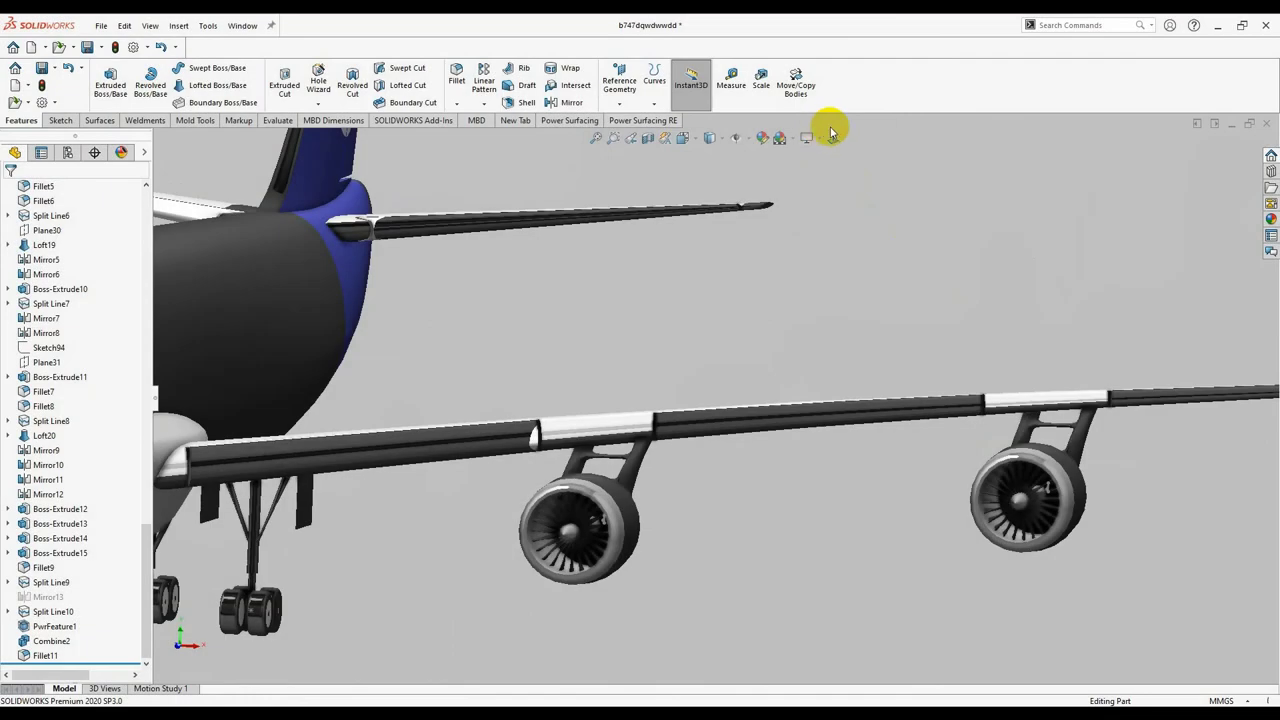
# Step: Check both engines in a straight front view and from an angle, and turn on shadows in shaded mode
pyautogui.click(835, 139)
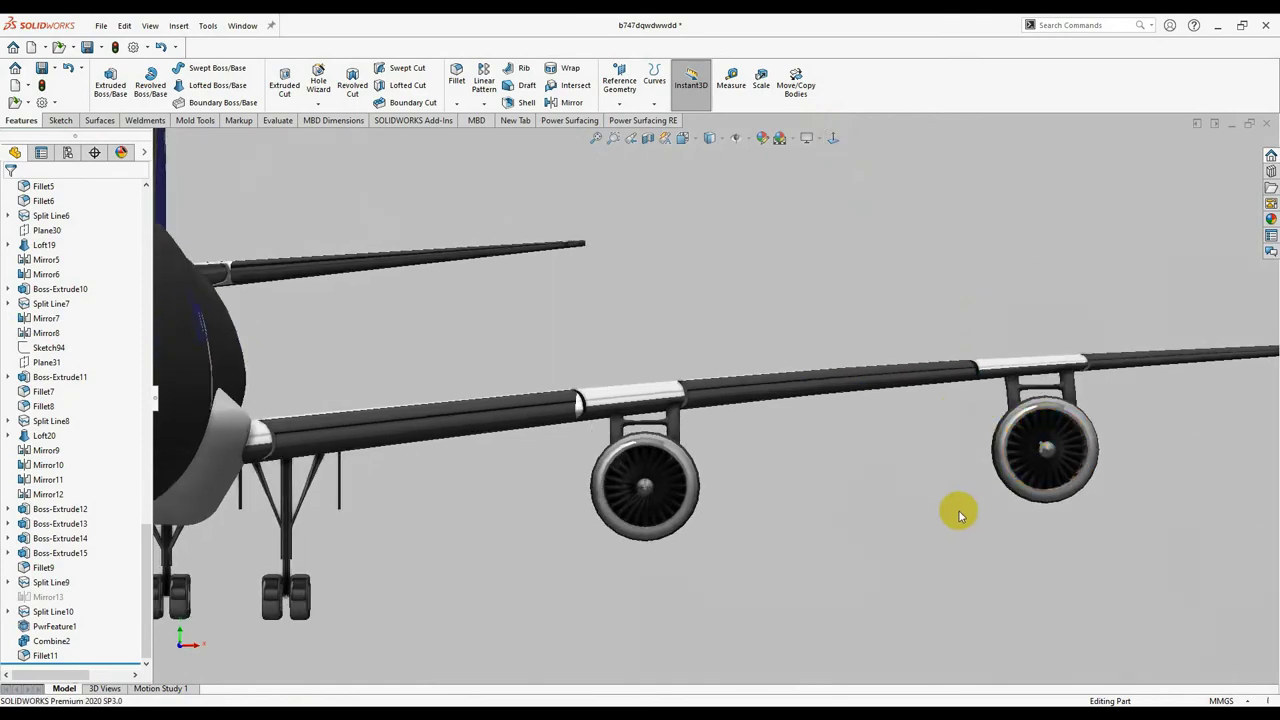
pyautogui.moveTo(955, 515); pyautogui.dragTo(895, 560, button='middle')
pyautogui.scroll(2, 598, 553)
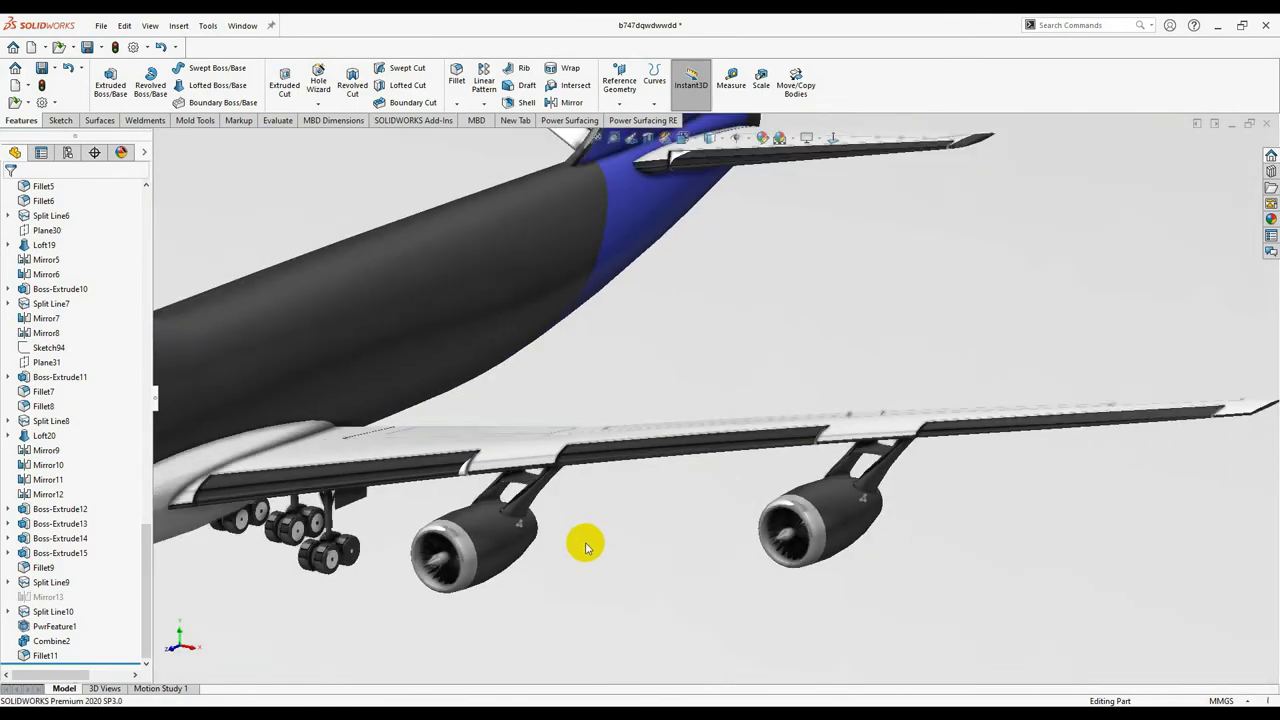
pyautogui.scroll(-4, 628, 502)
pyautogui.moveTo(788, 512); pyautogui.dragTo(1073, 500)
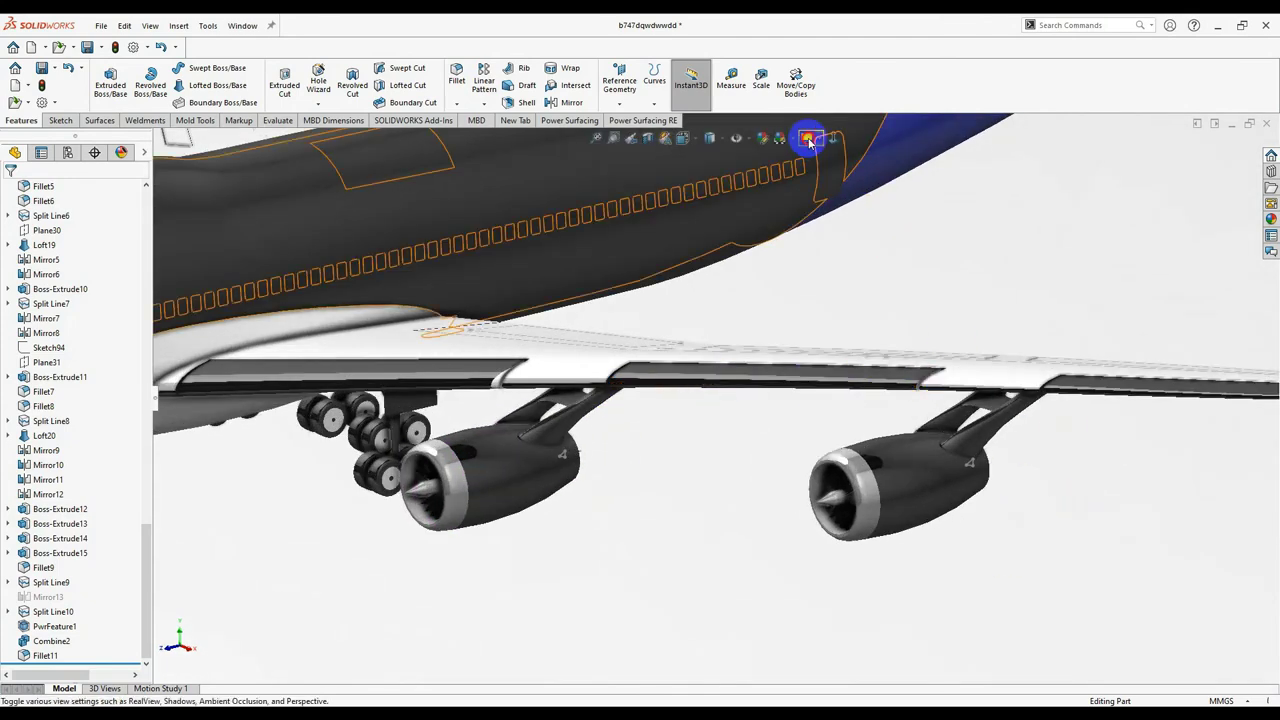
pyautogui.click(812, 174)
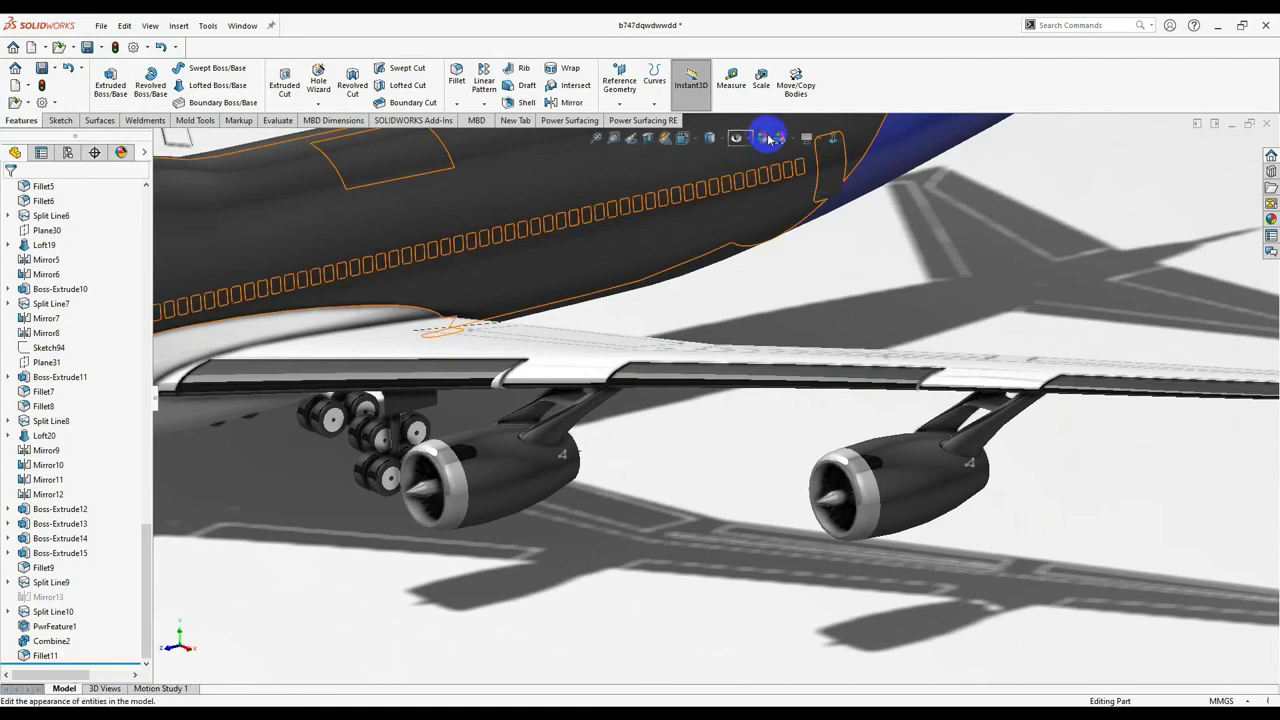